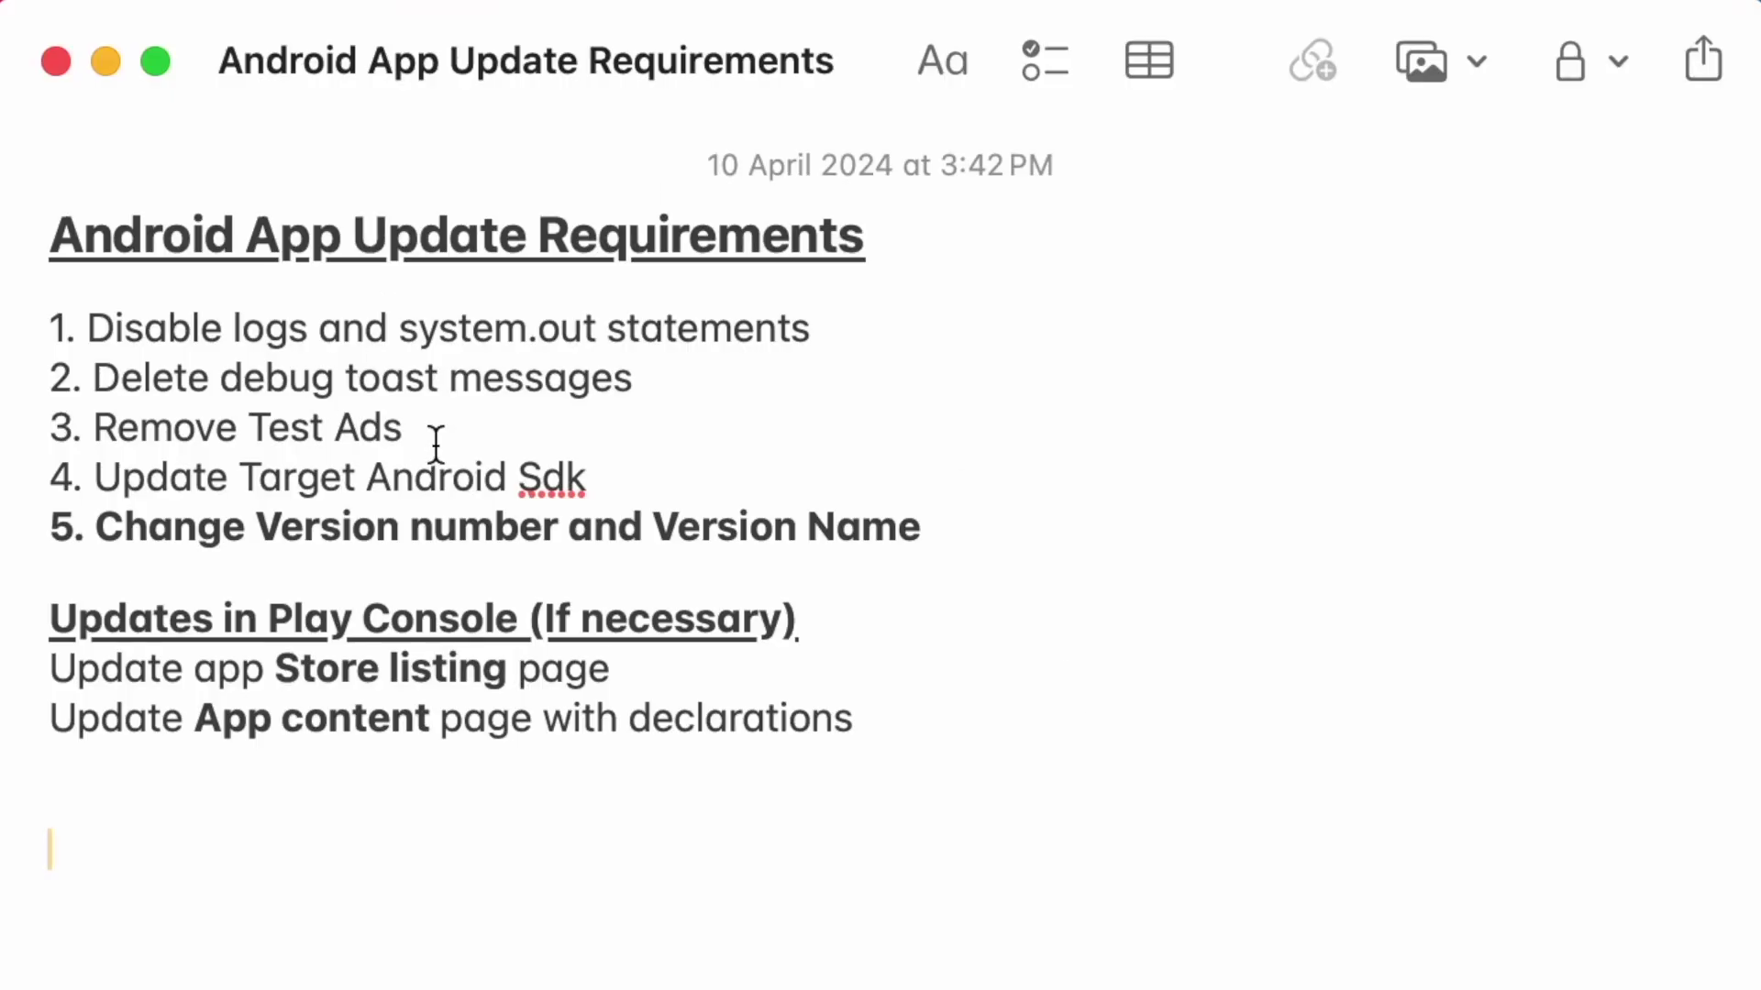
# Highlight the note title, then checklist items 1–5, then item 1 'Disable logs and system.out statements'
pyautogui.click(58, 234)
pyautogui.moveTo(58, 235); pyautogui.dragTo(849, 220)
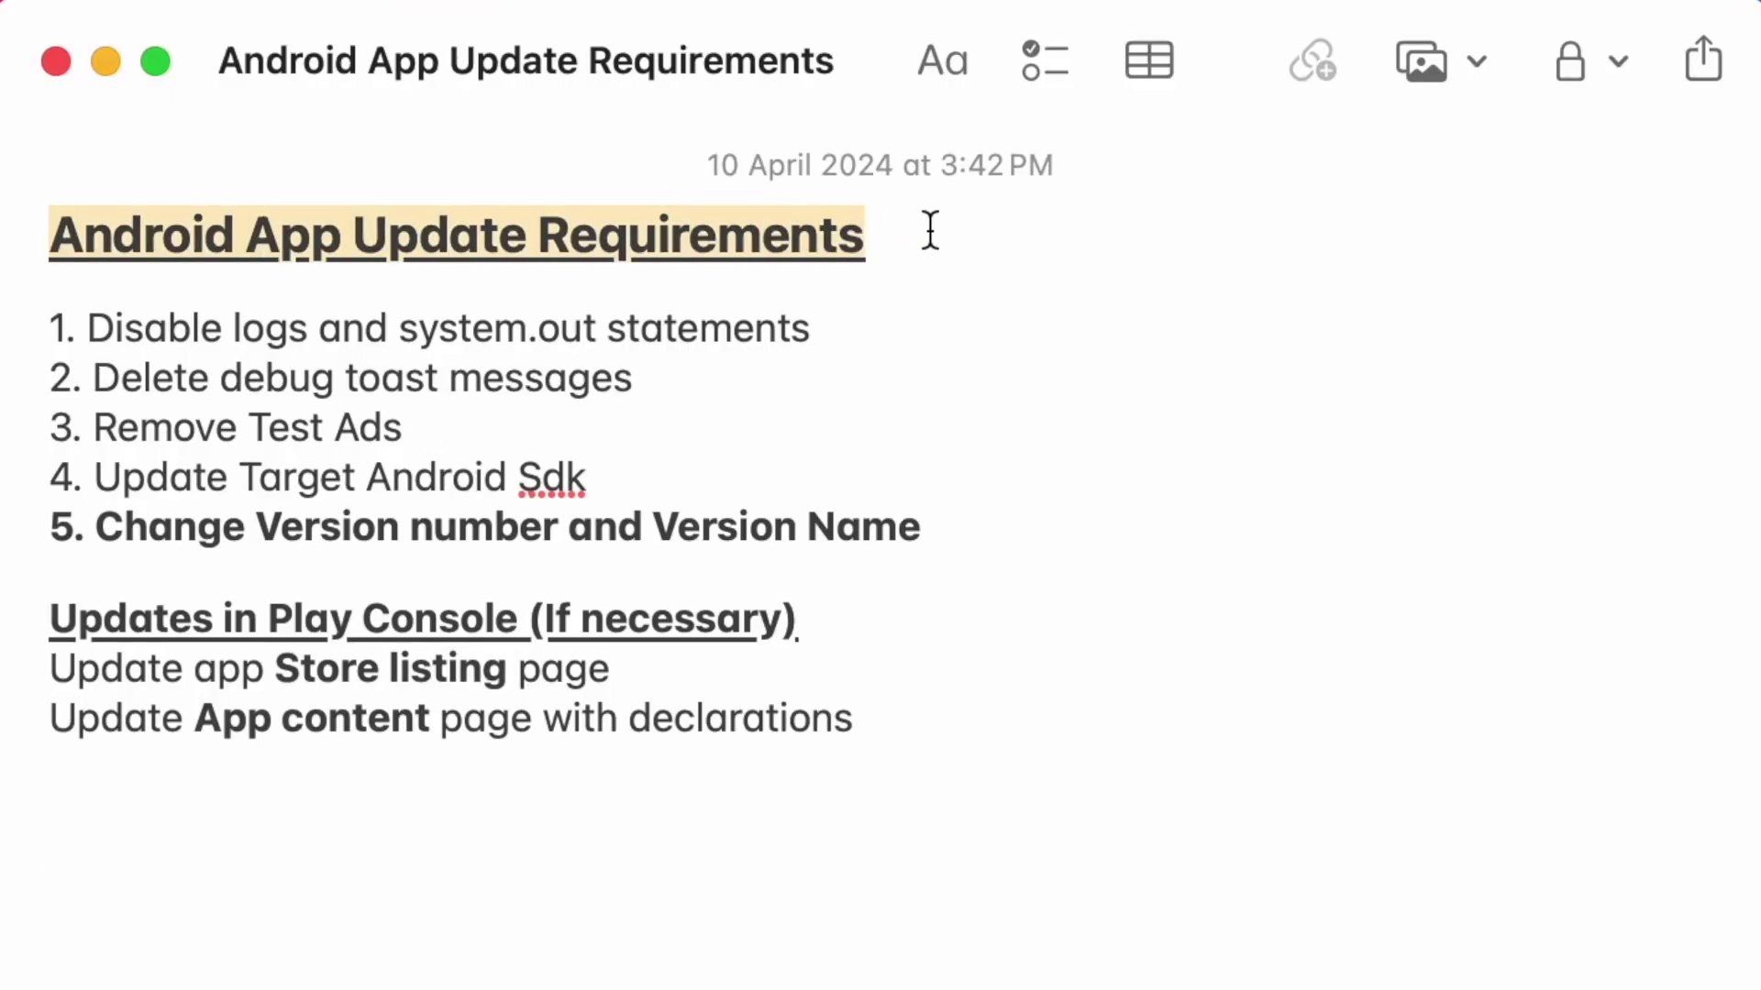
pyautogui.click(191, 376)
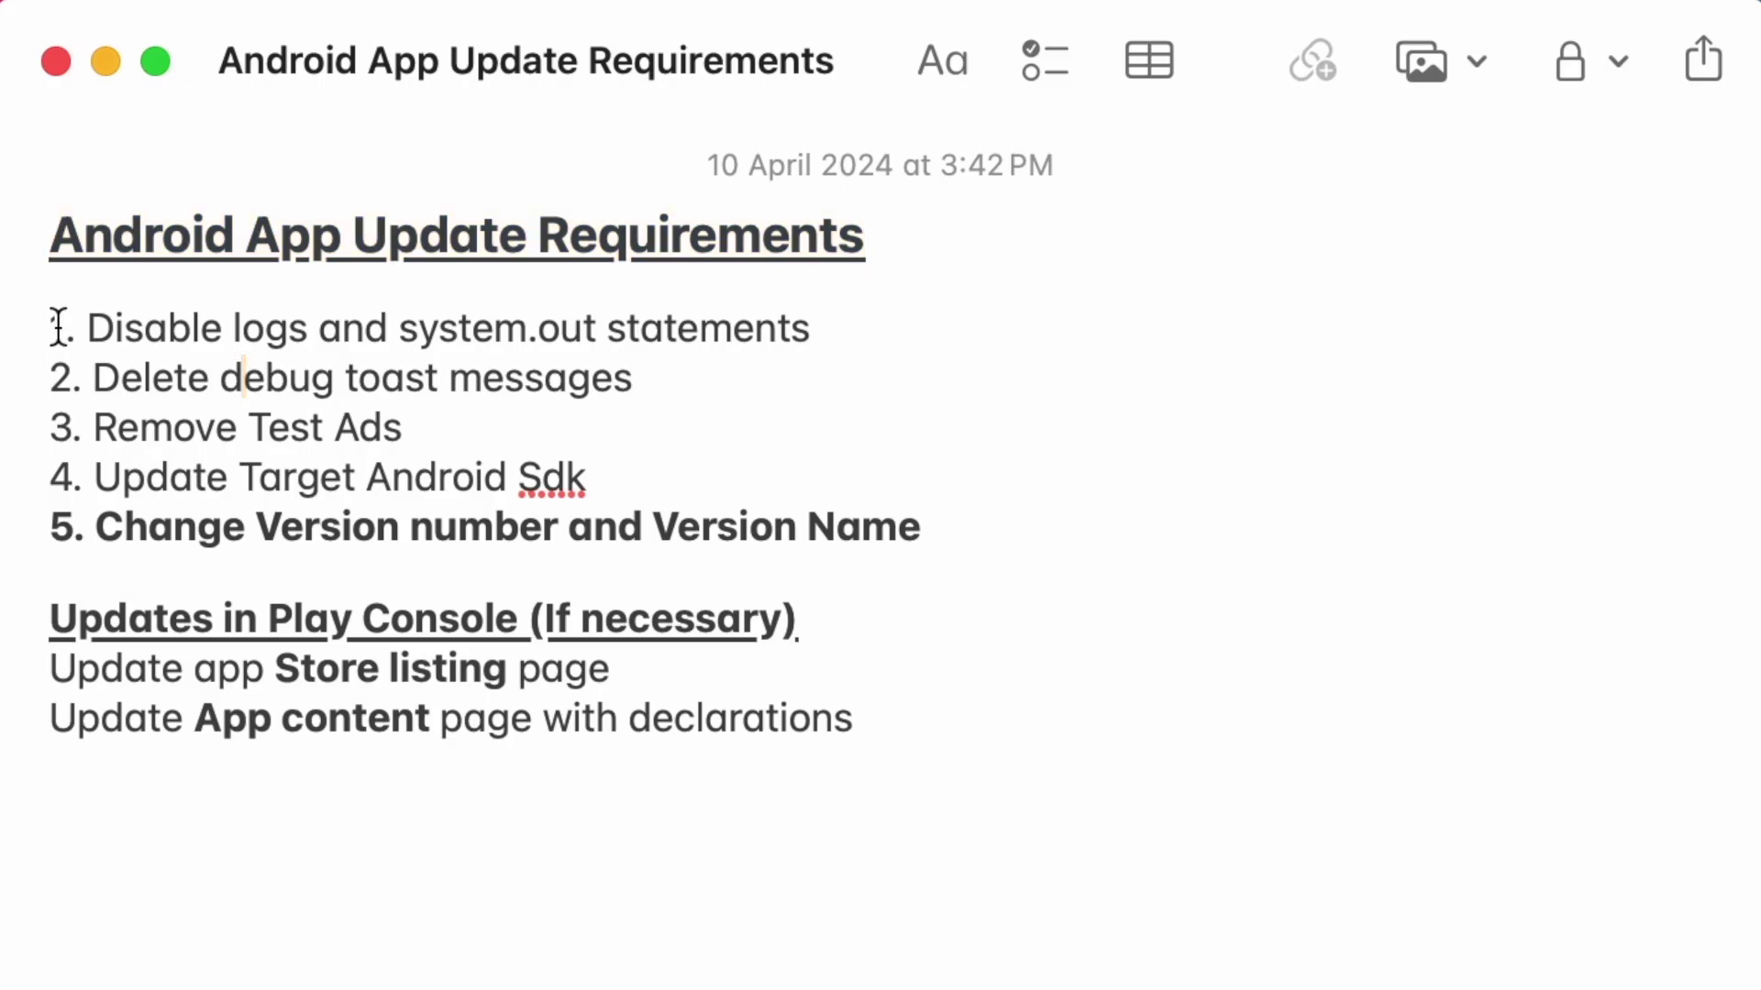
pyautogui.moveTo(57, 328); pyautogui.dragTo(1005, 532)
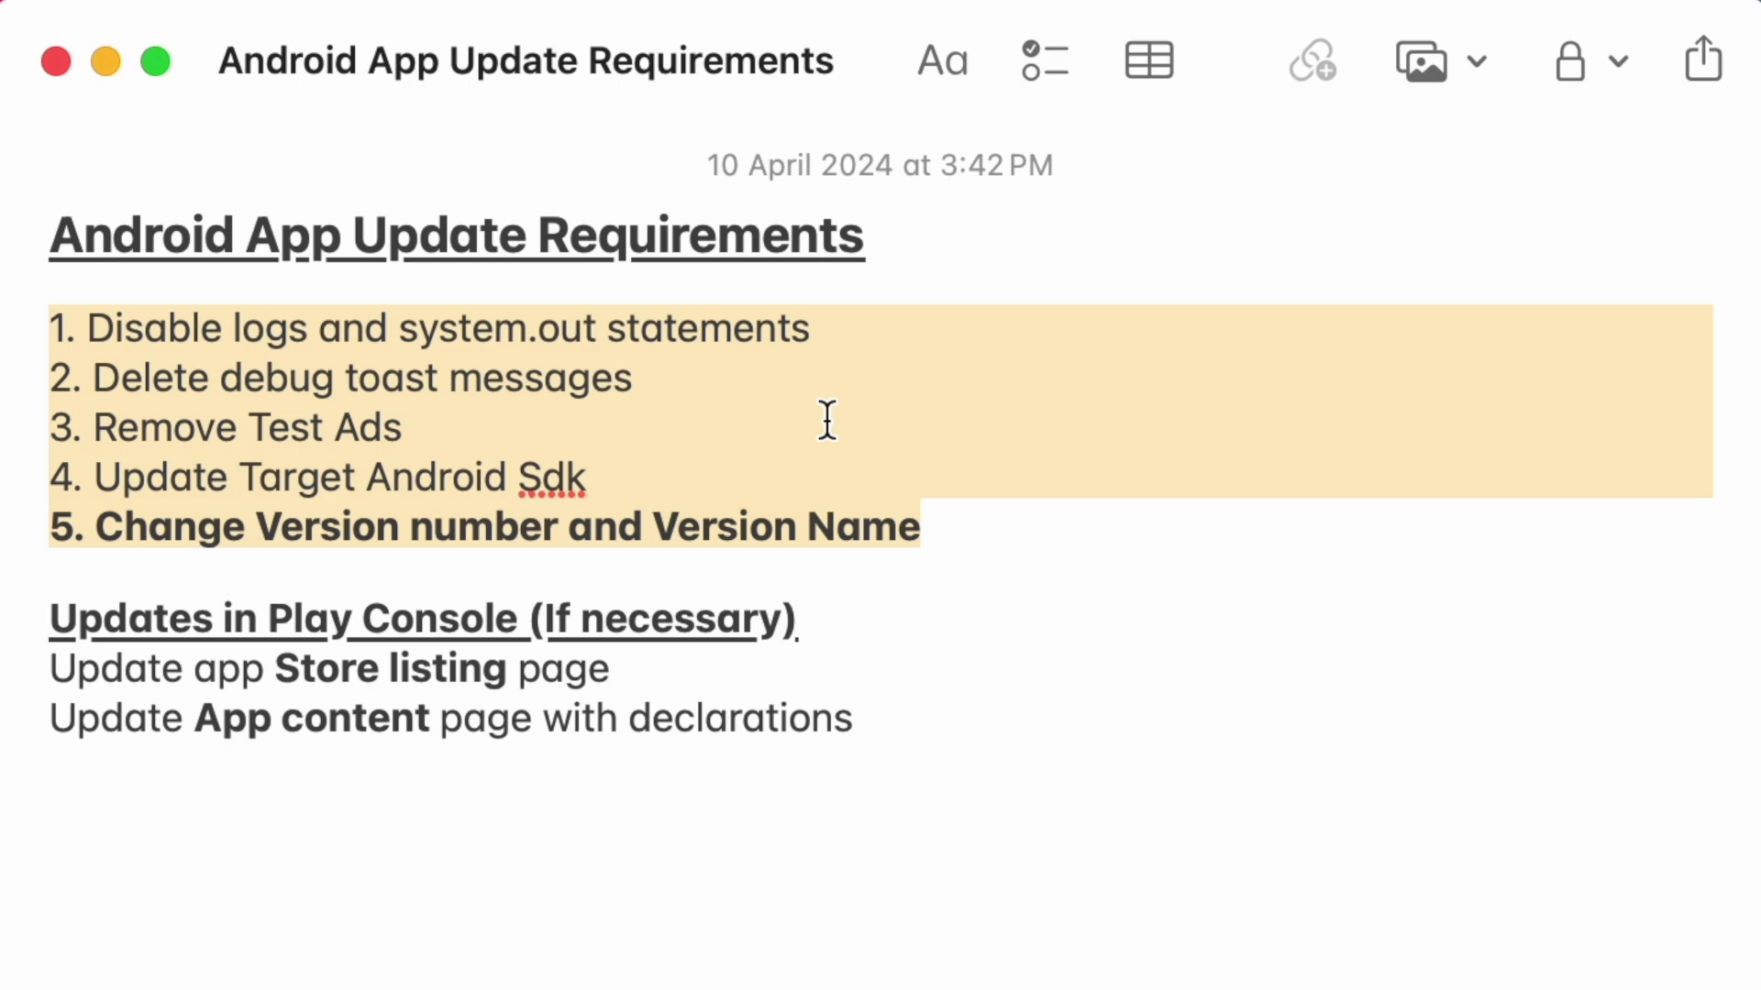
pyautogui.click(949, 411)
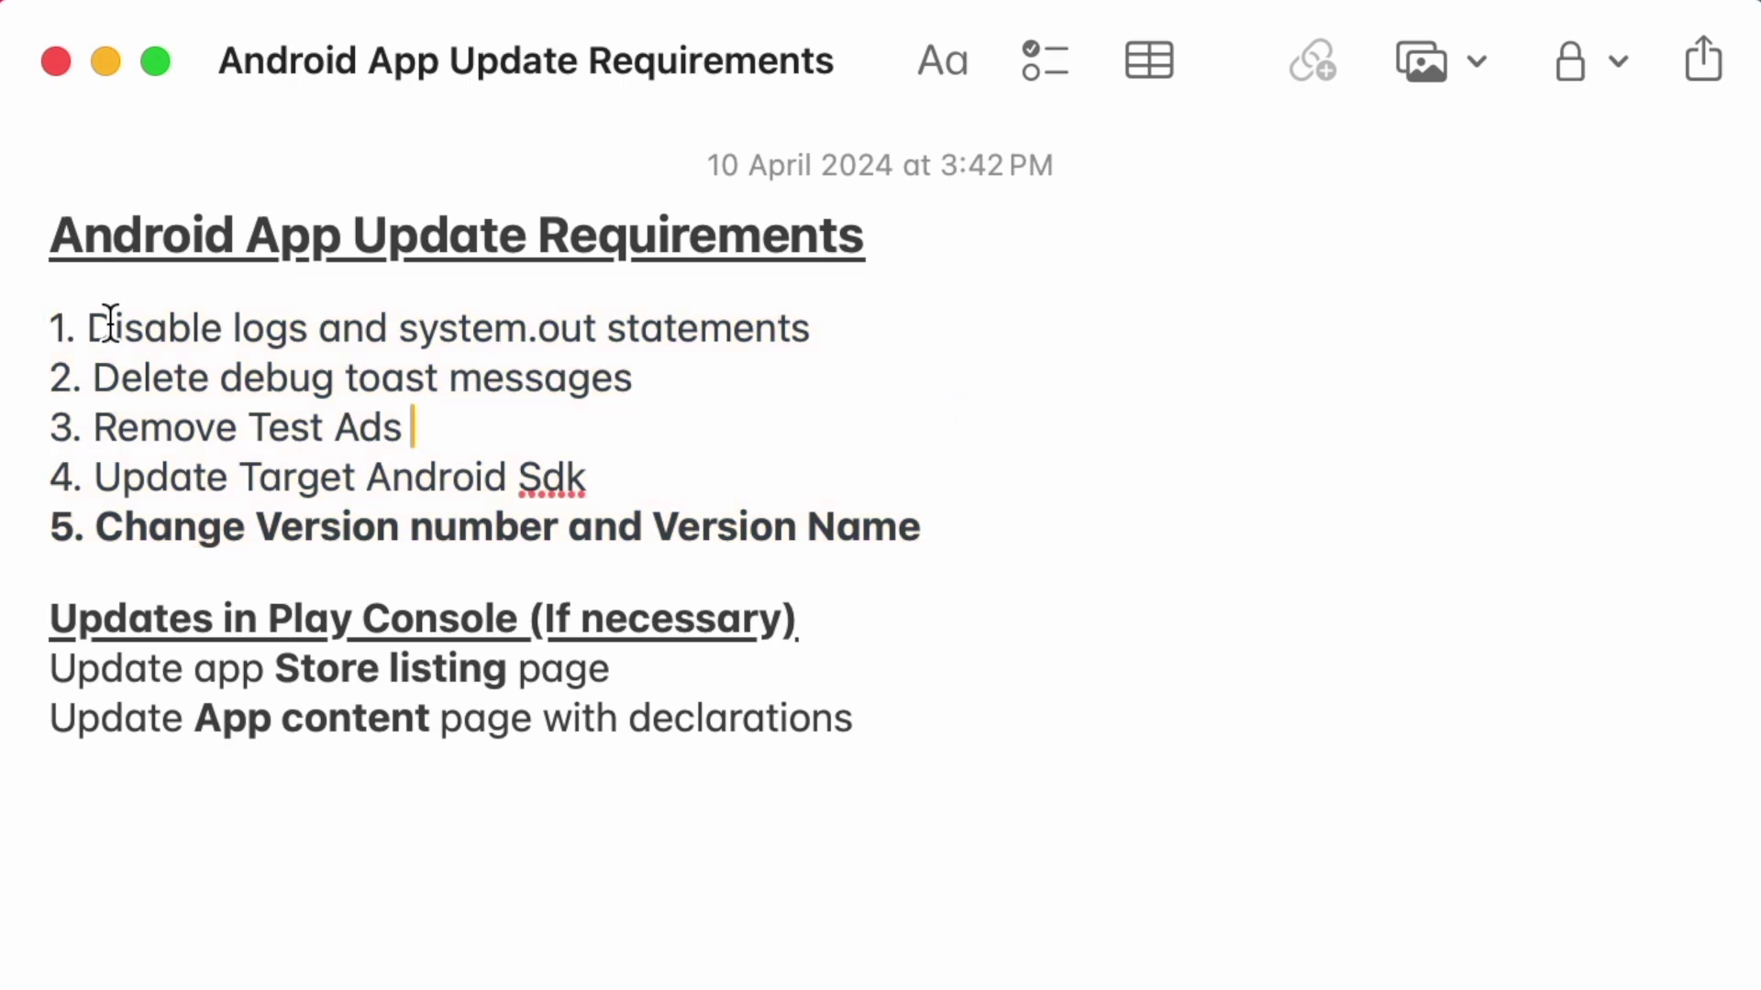
pyautogui.moveTo(96, 327); pyautogui.dragTo(872, 322)
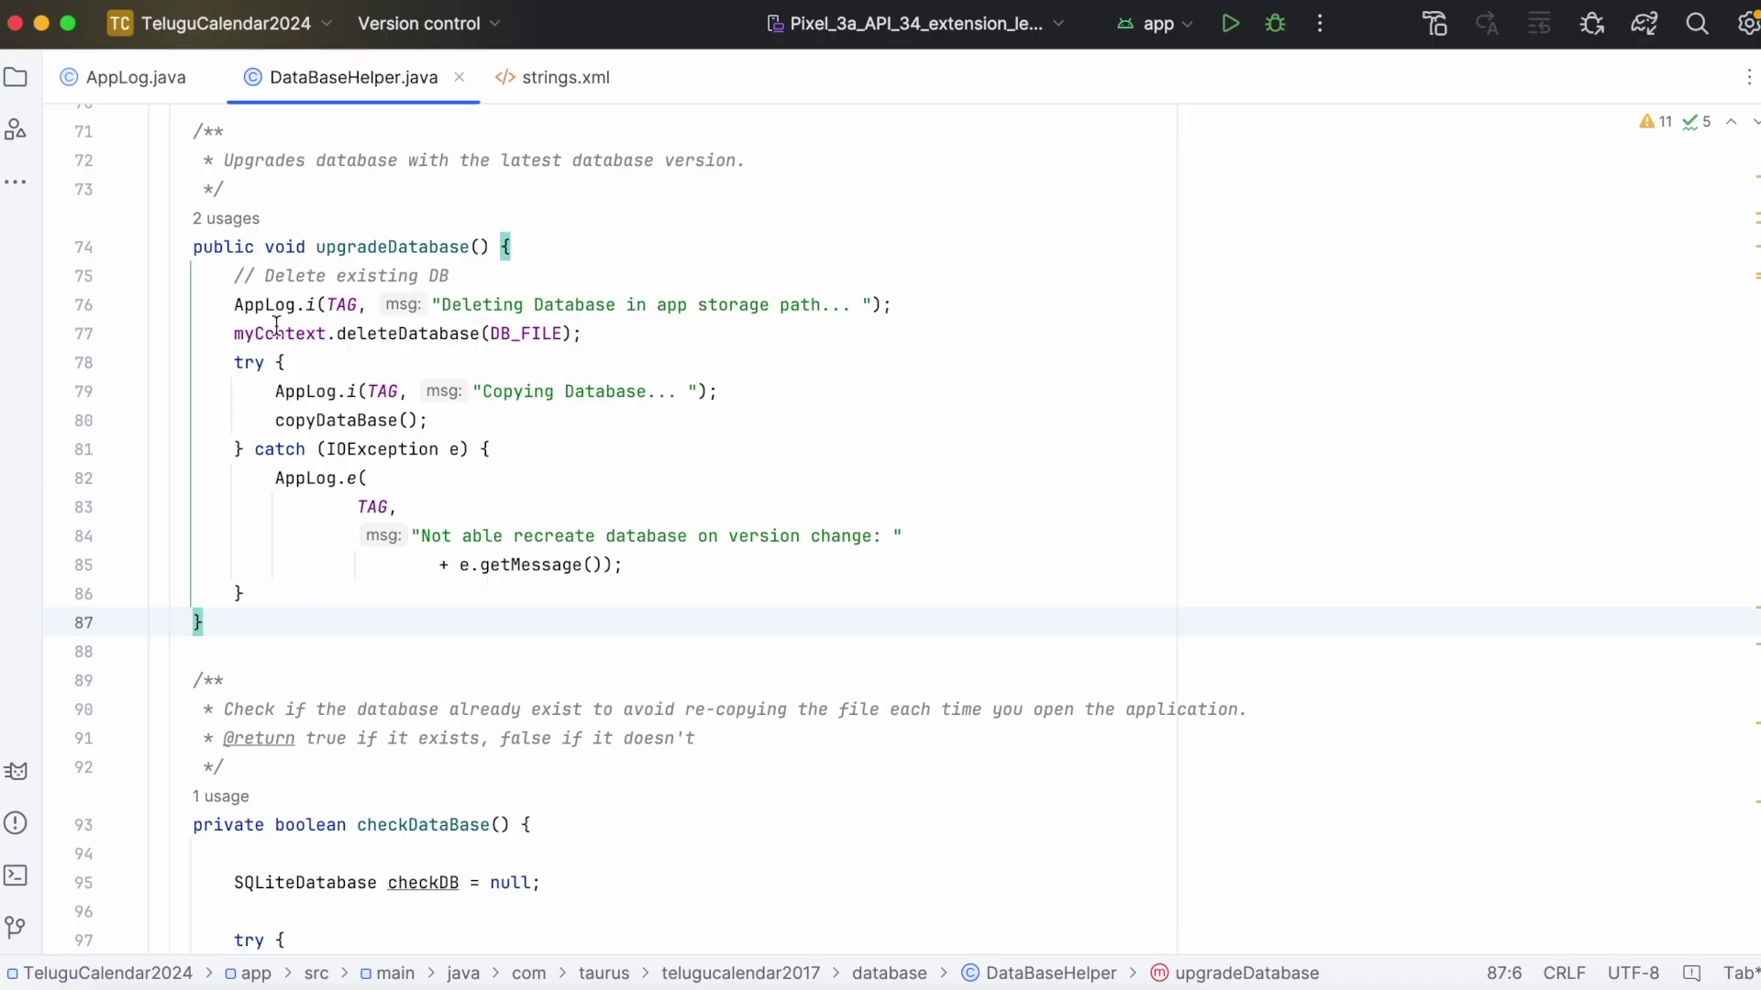
# Jump from the line 76 AppLog call to AppLog.java and confirm LOGGING is false on line 7
pyautogui.click(265, 305)
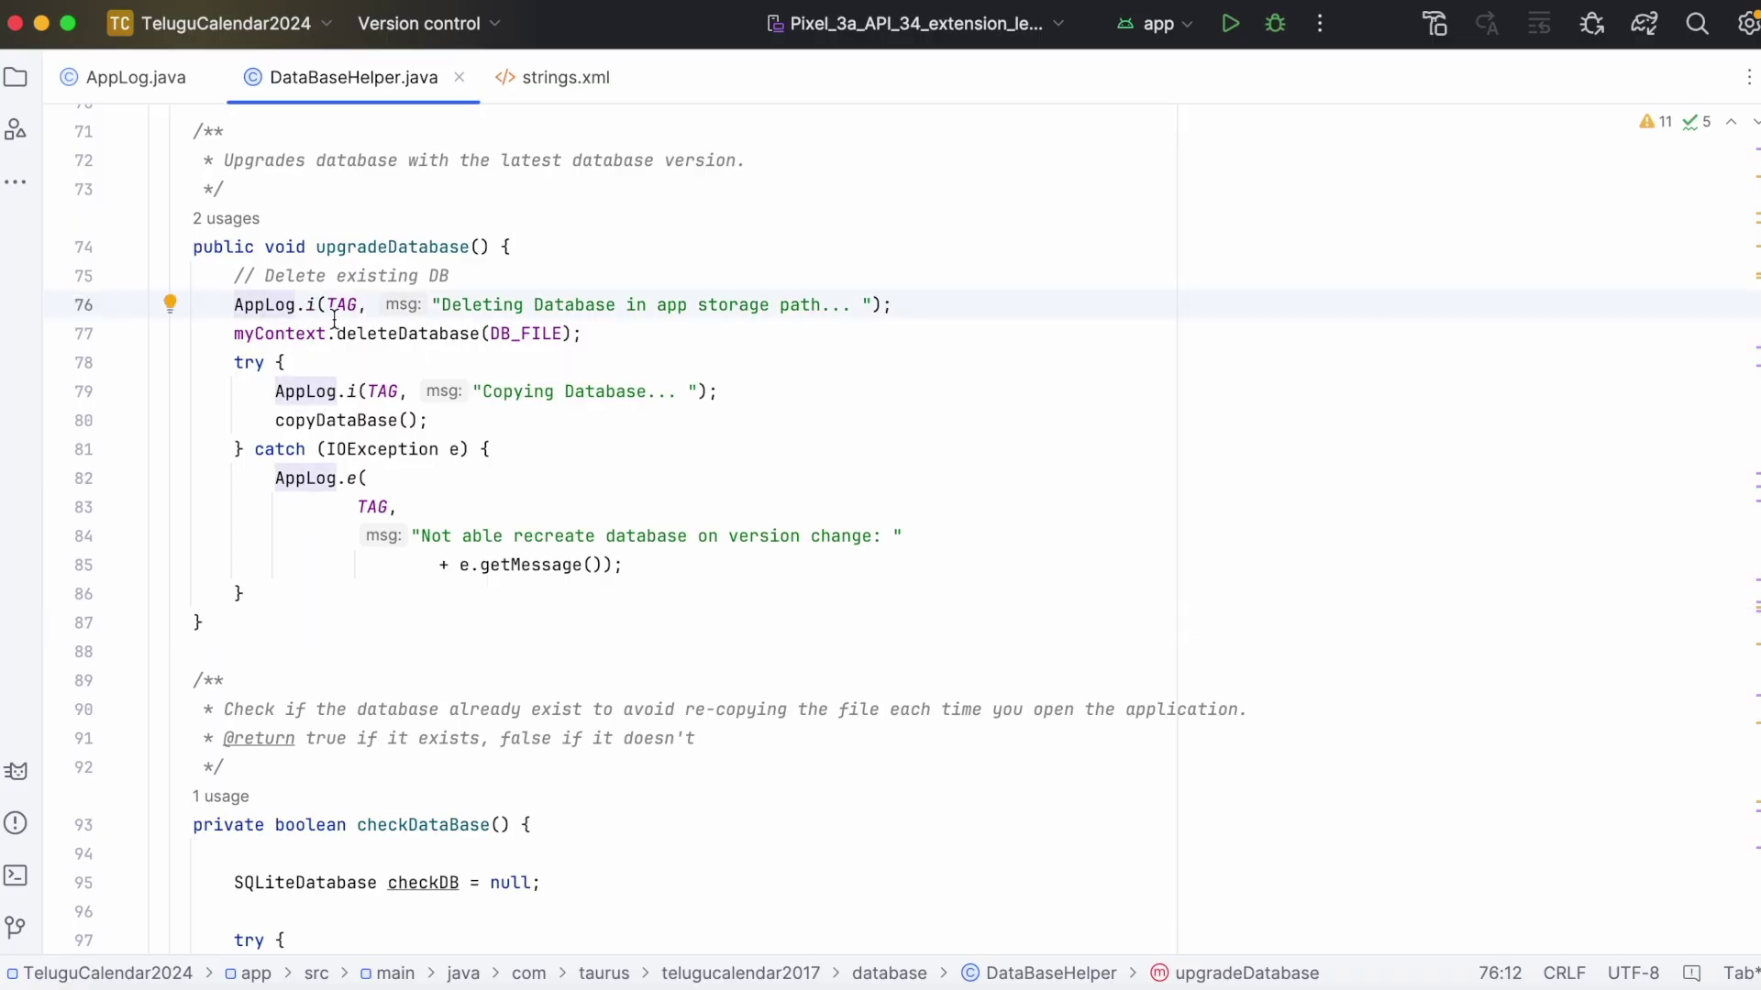
pyautogui.keyDown('super'); pyautogui.click(313, 305); pyautogui.keyUp('super')
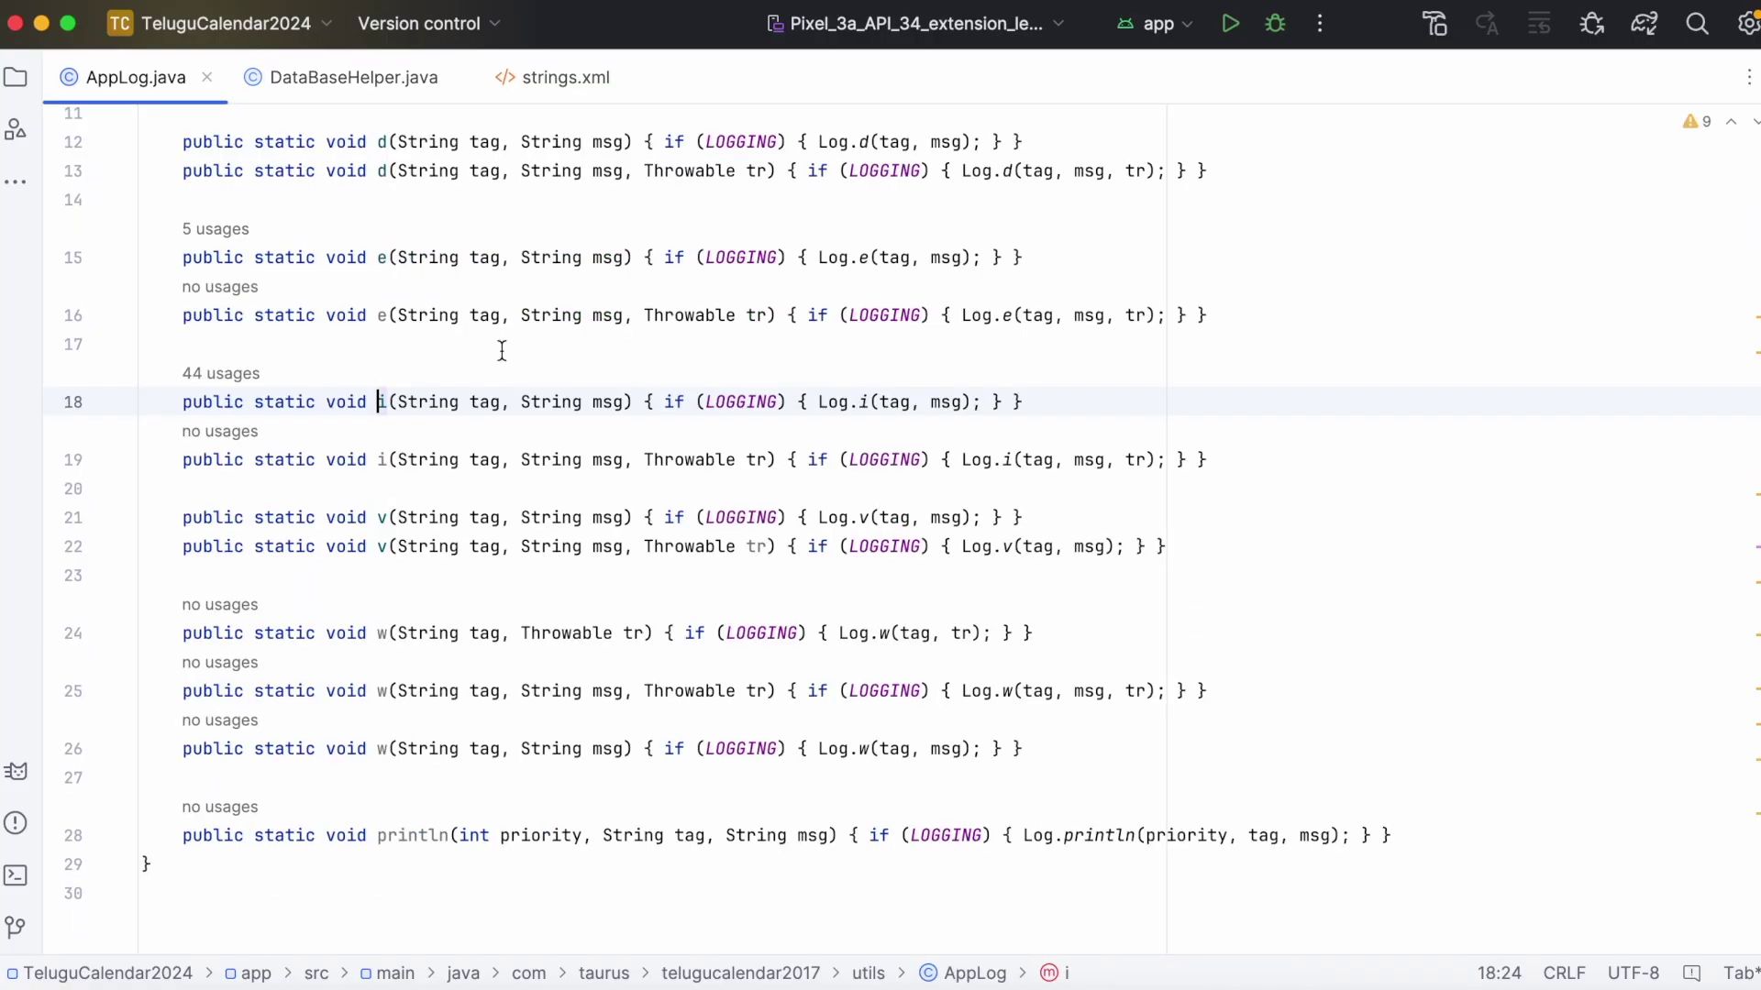
pyautogui.click(744, 404)
pyautogui.scroll(8, 743, 404)
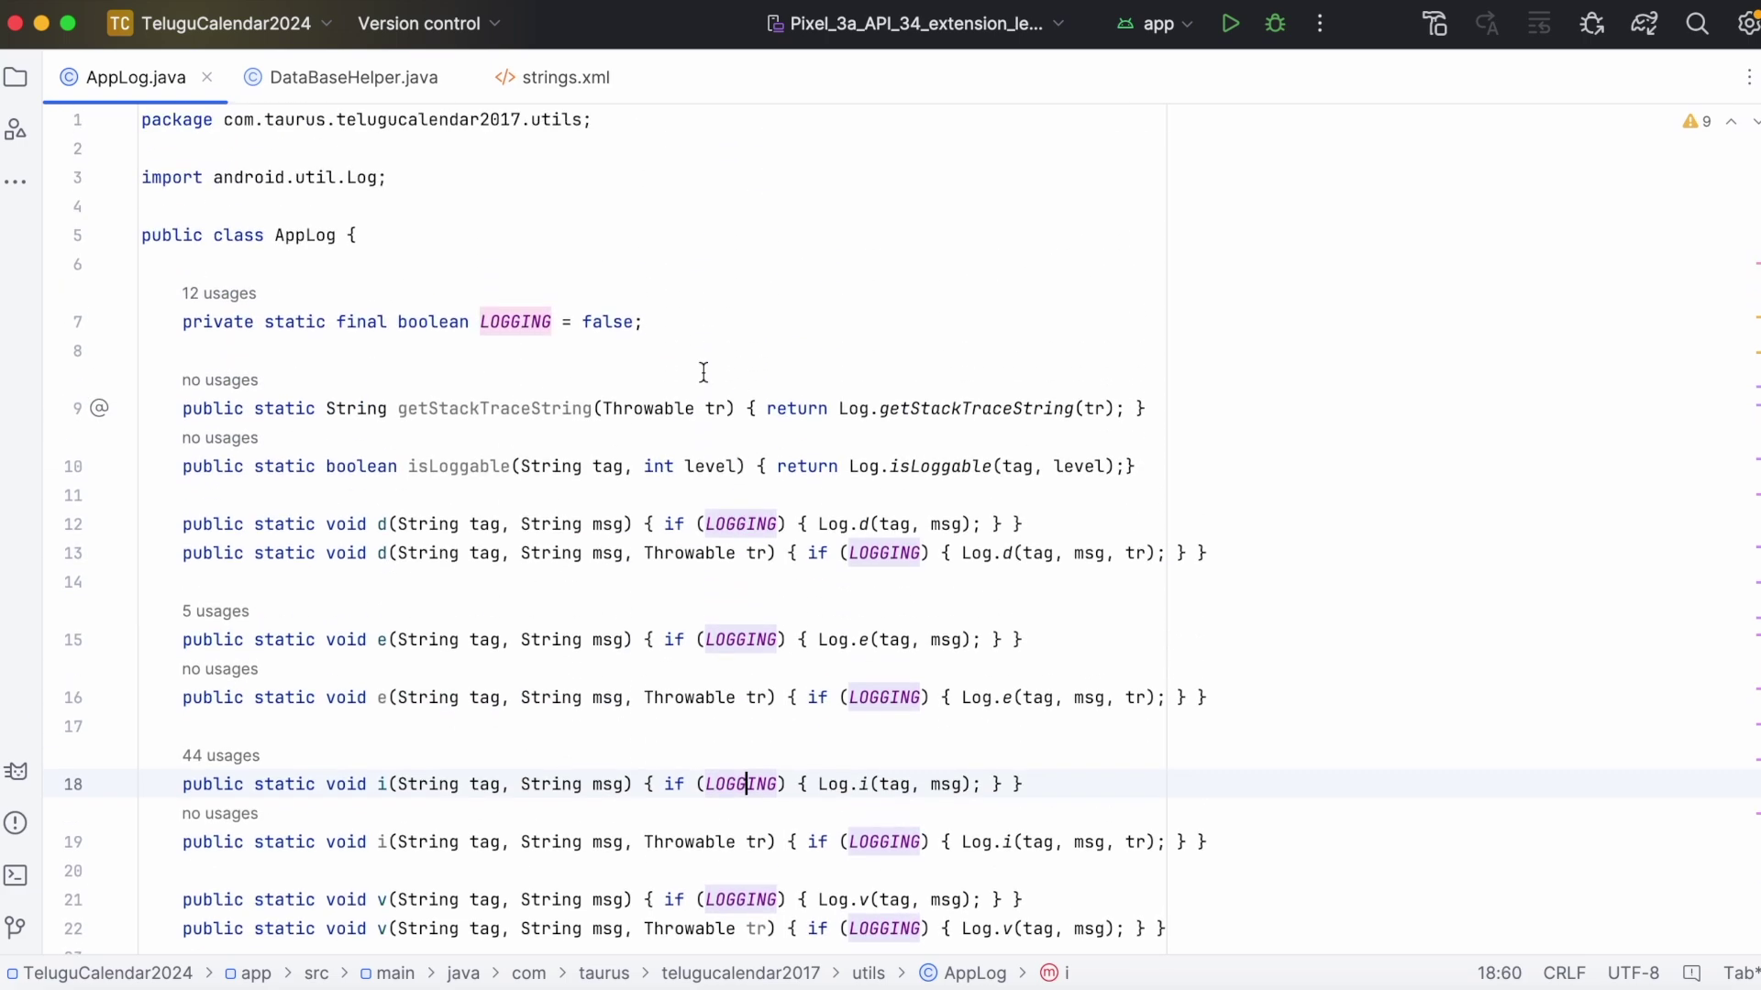
pyautogui.click(636, 321)
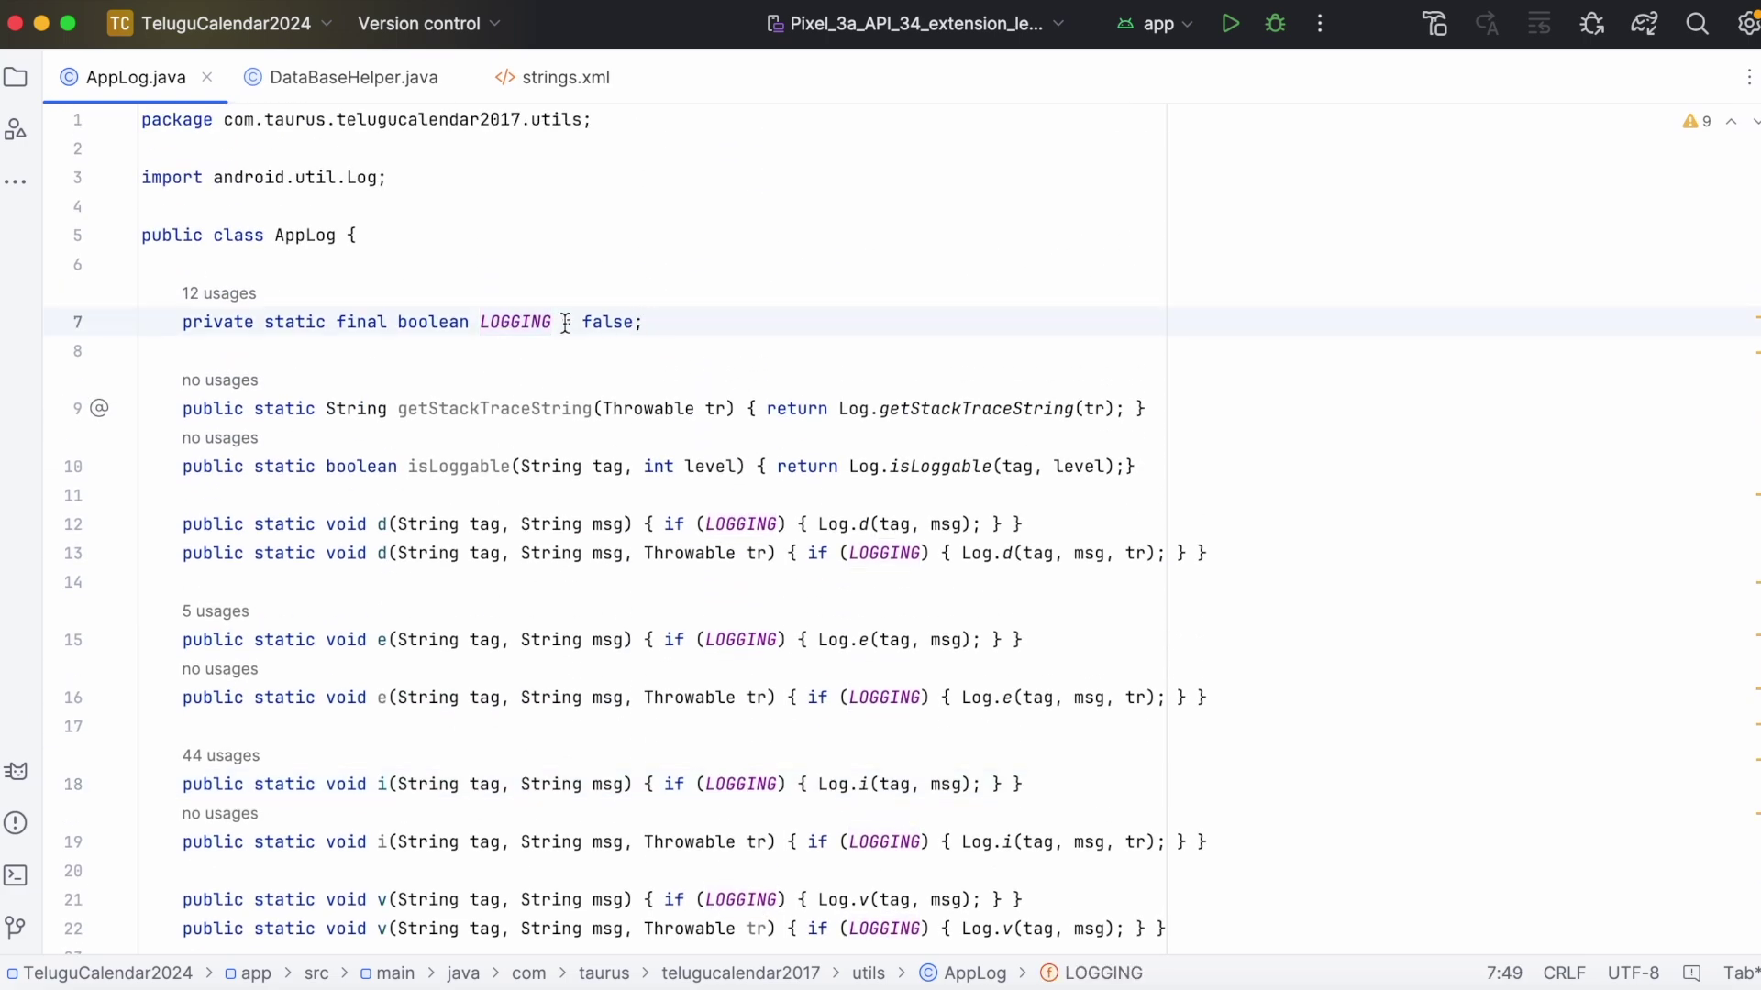
pyautogui.click(492, 322)
pyautogui.scroll(-2, 796, 649)
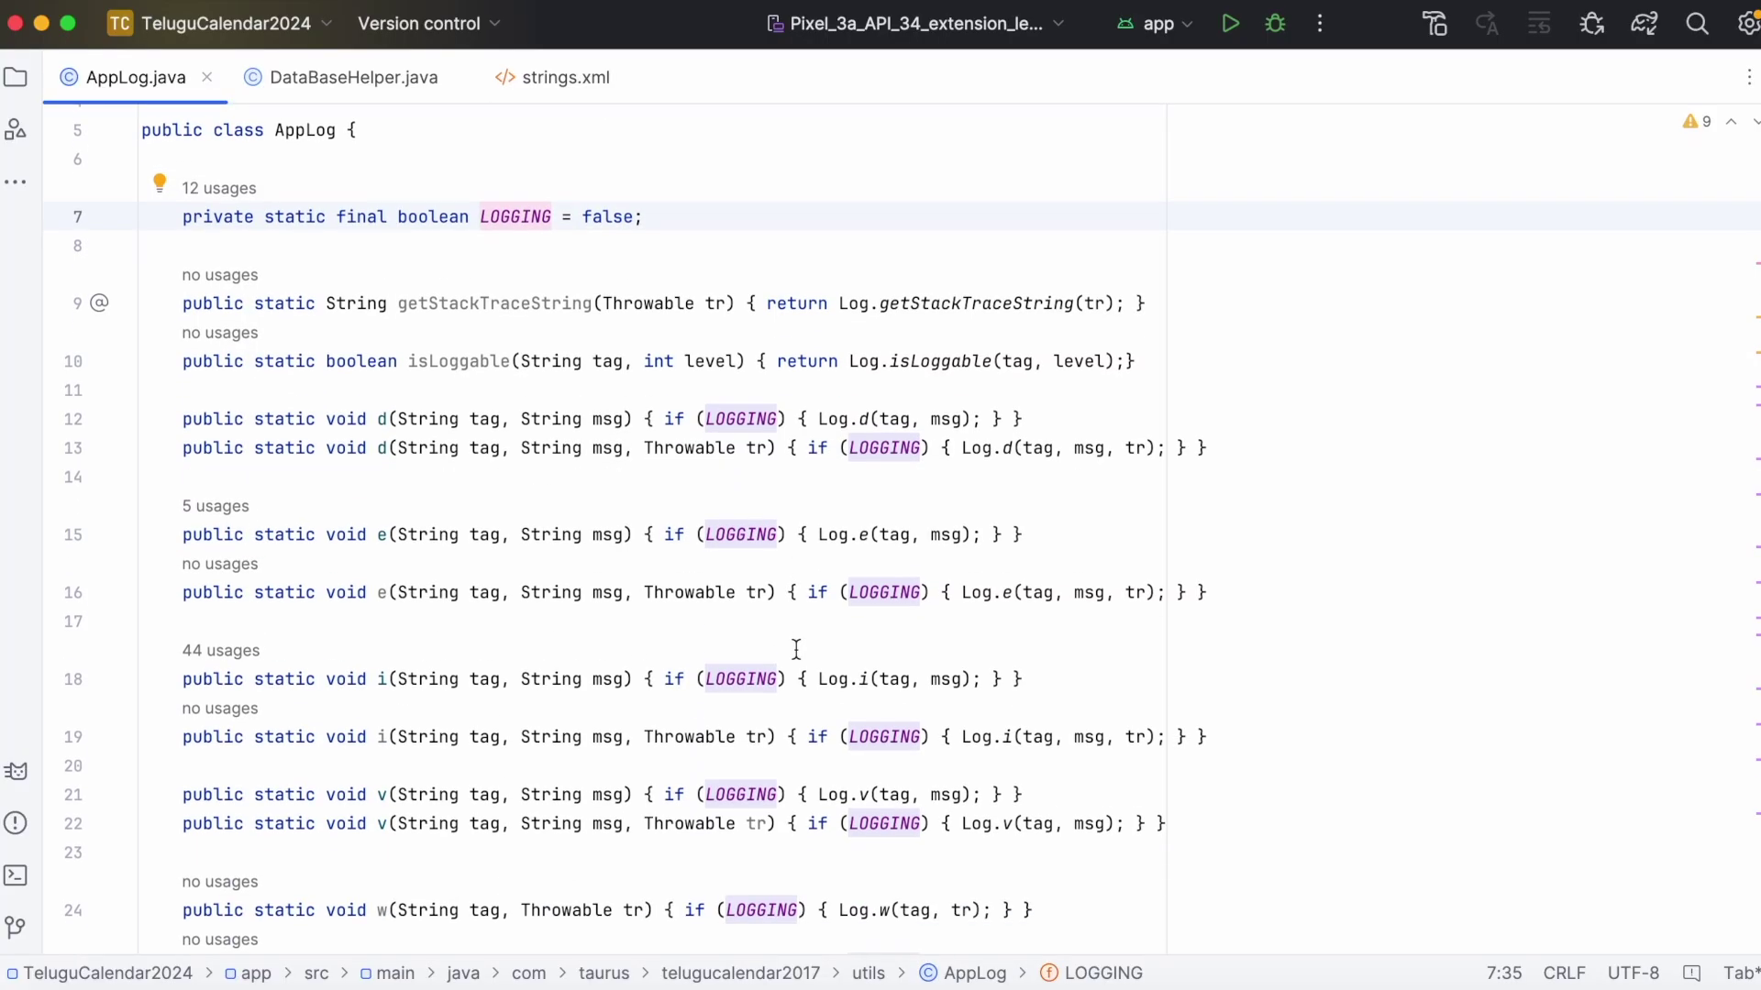
pyautogui.scroll(-1, 798, 644)
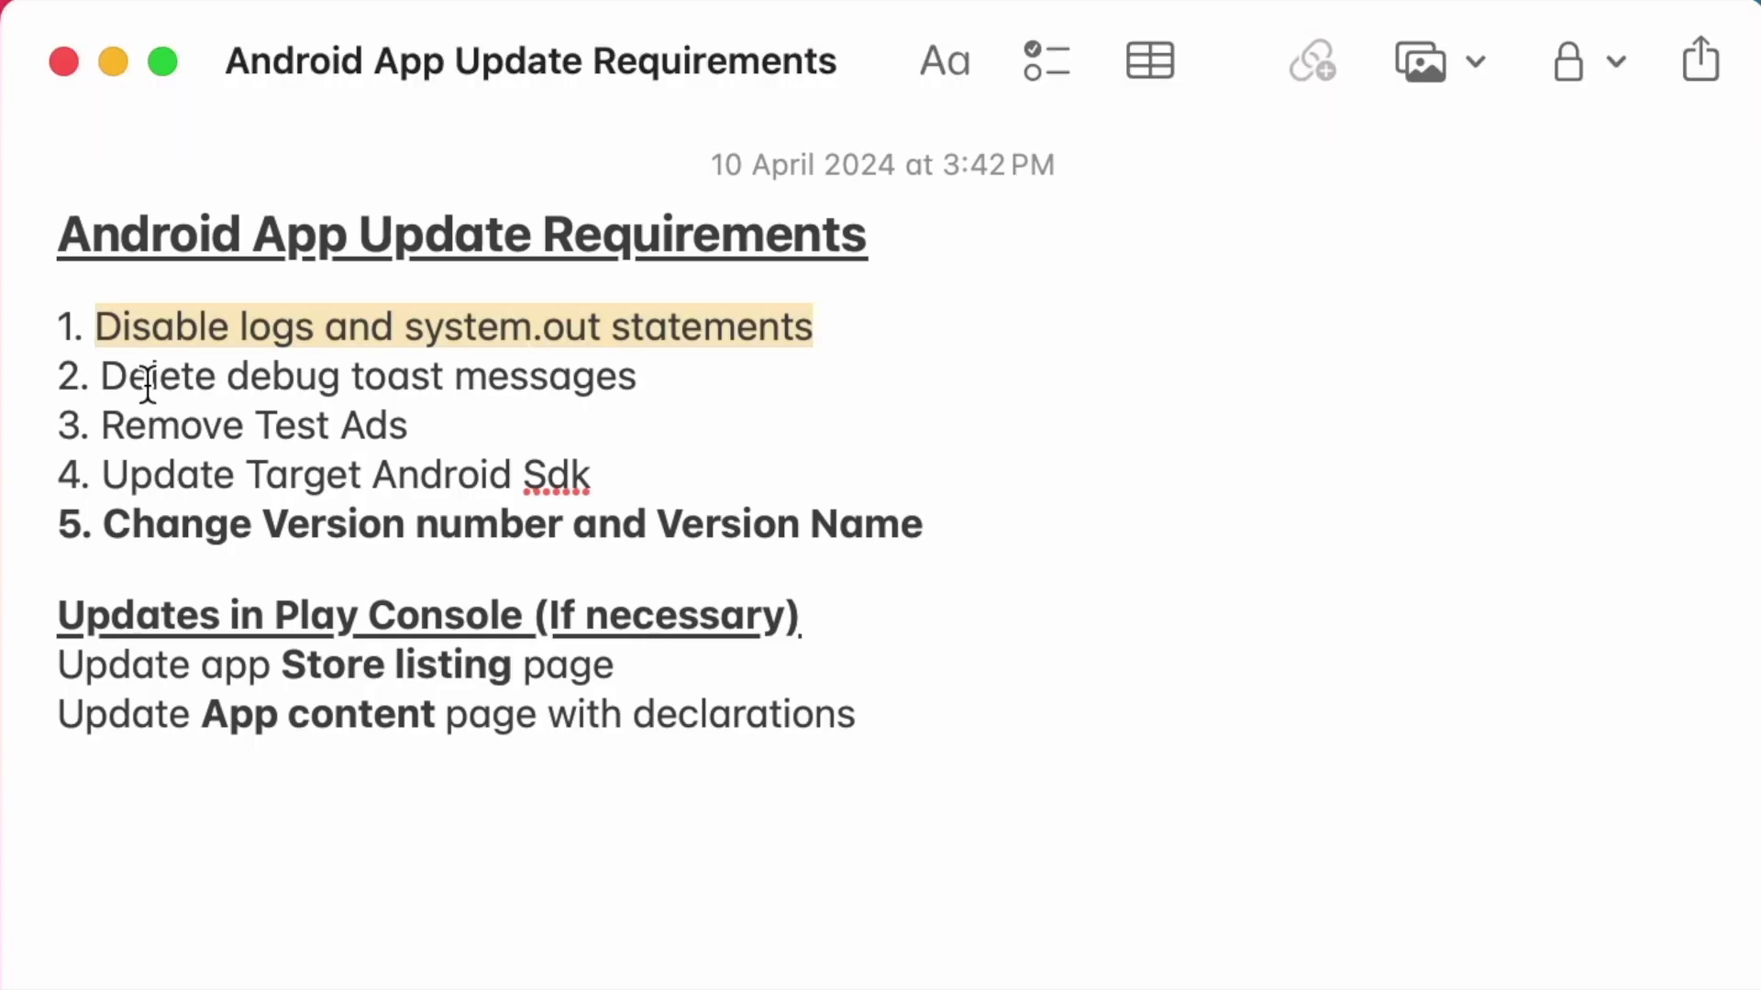
# Highlight checklist items 2 'Delete debug toast messages' and 3 'Remove Test Ads'
pyautogui.moveTo(104, 376); pyautogui.dragTo(686, 391)
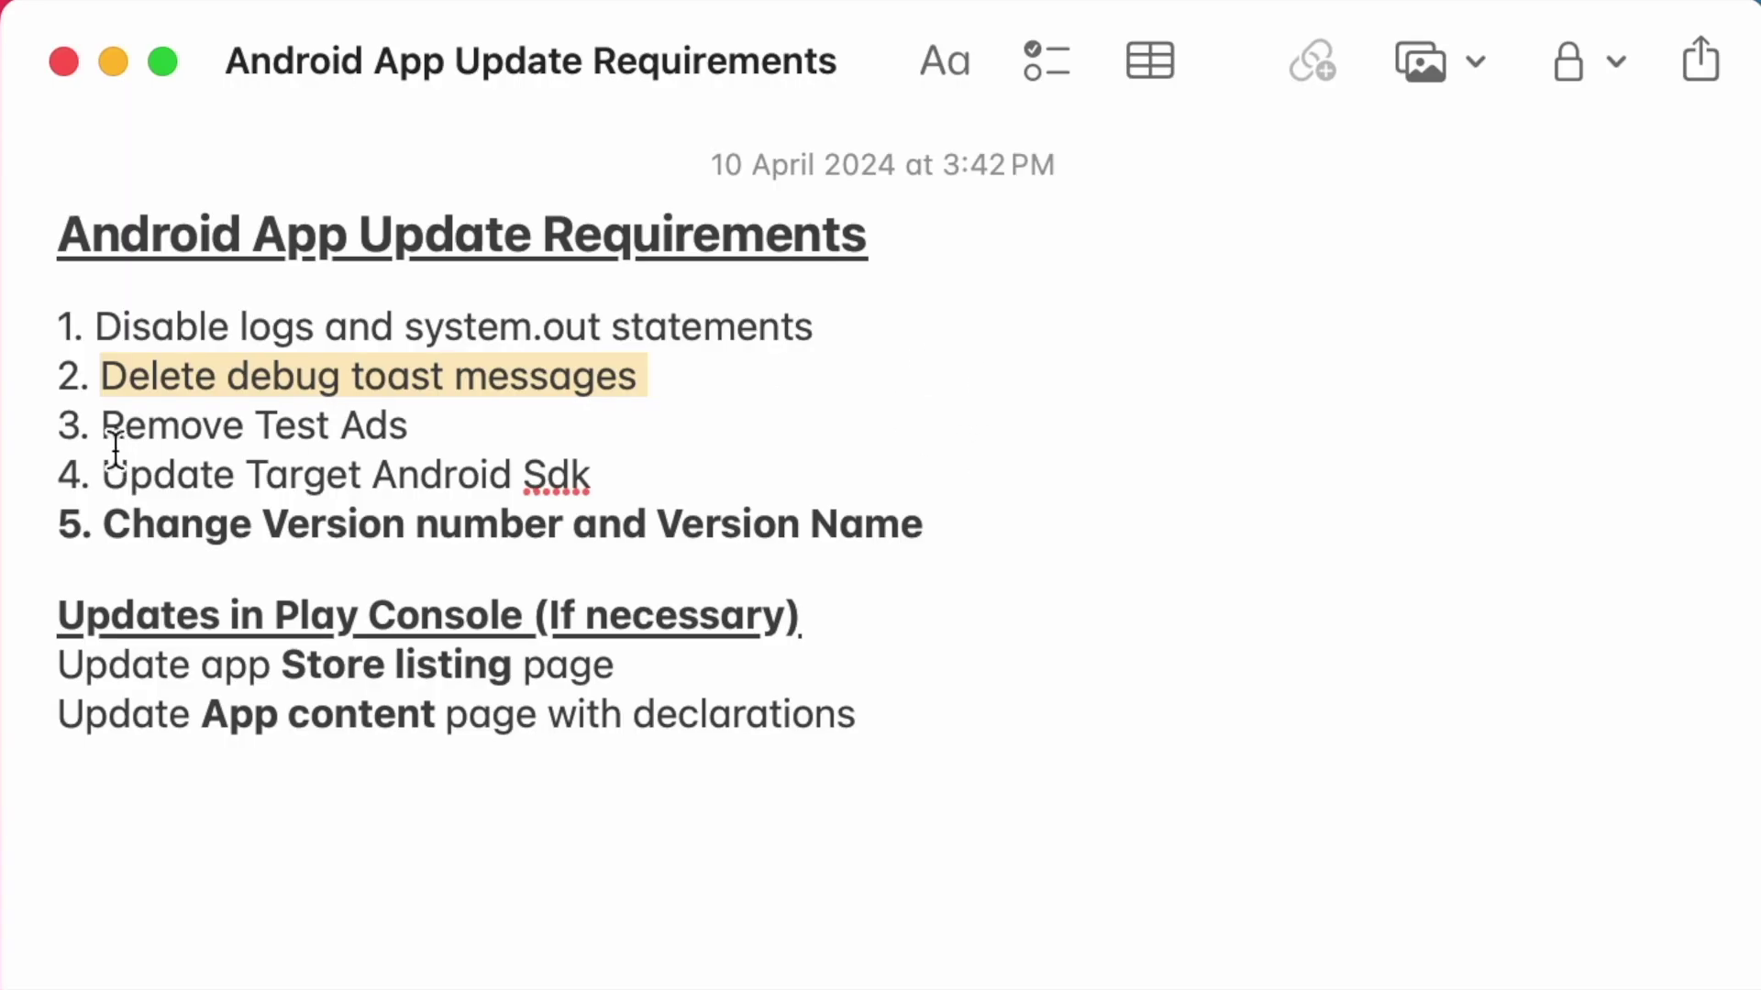
pyautogui.moveTo(102, 427); pyautogui.dragTo(445, 433)
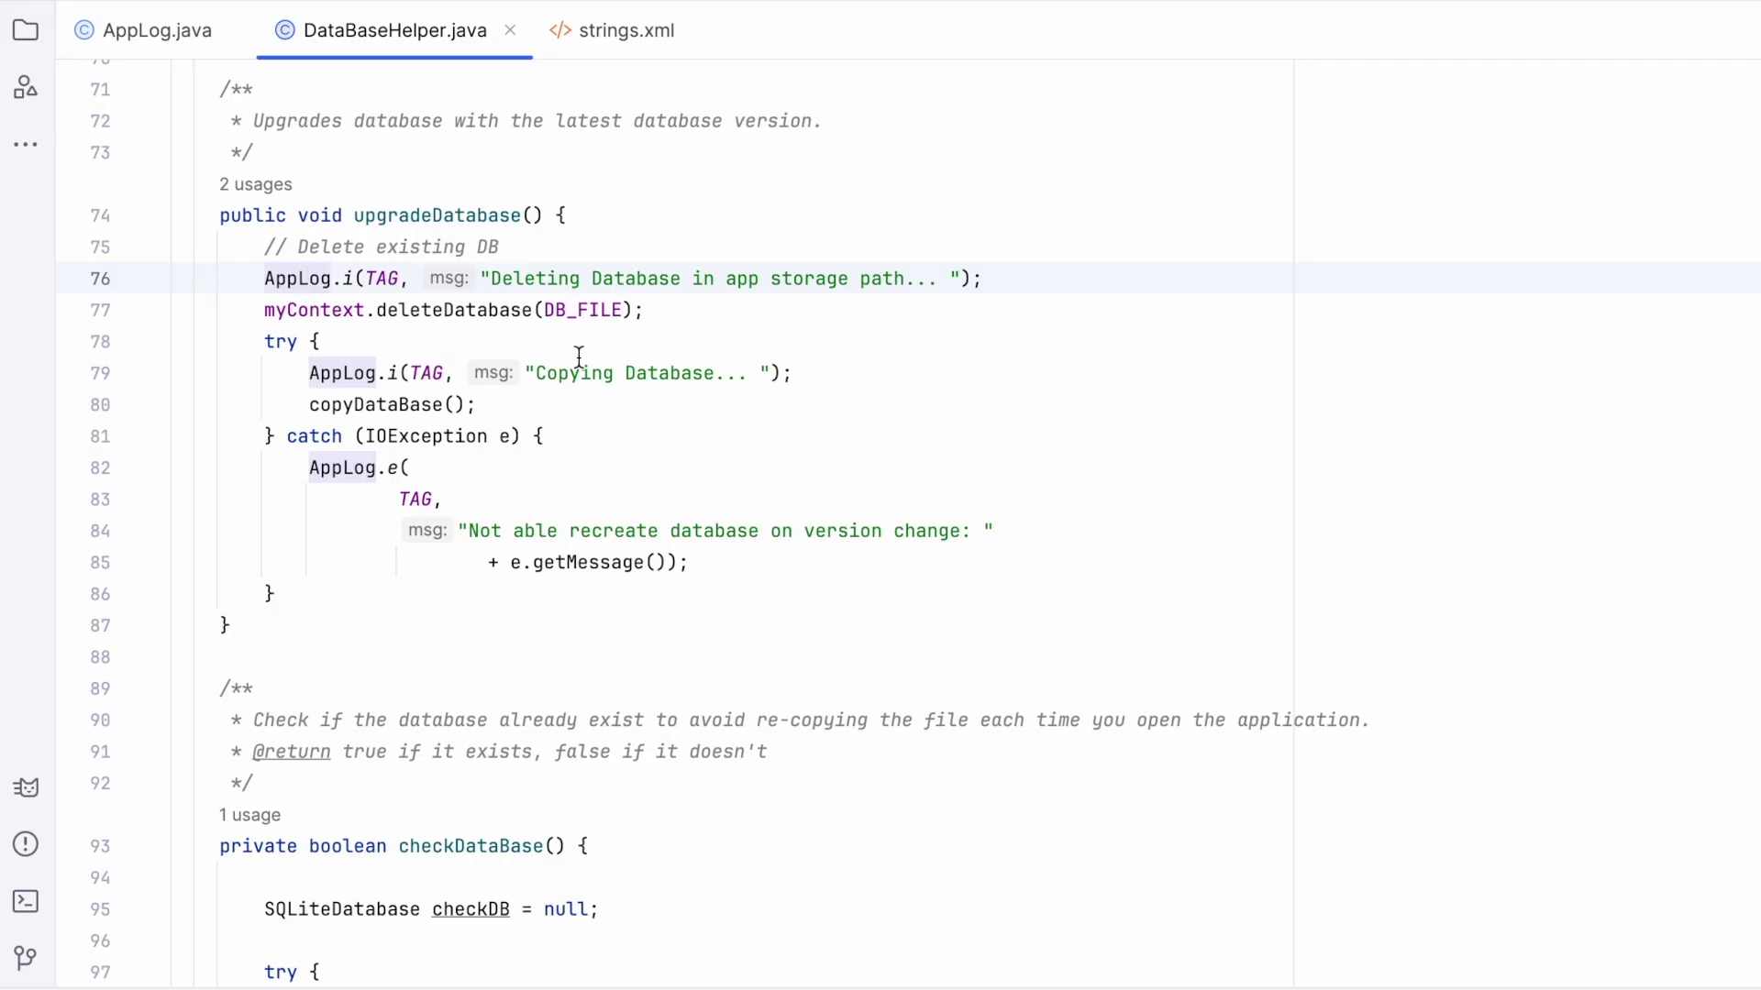
# In strings.xml, compare the real admob_app_id with the sample AdMob App ID in the comment
pyautogui.click(618, 35)
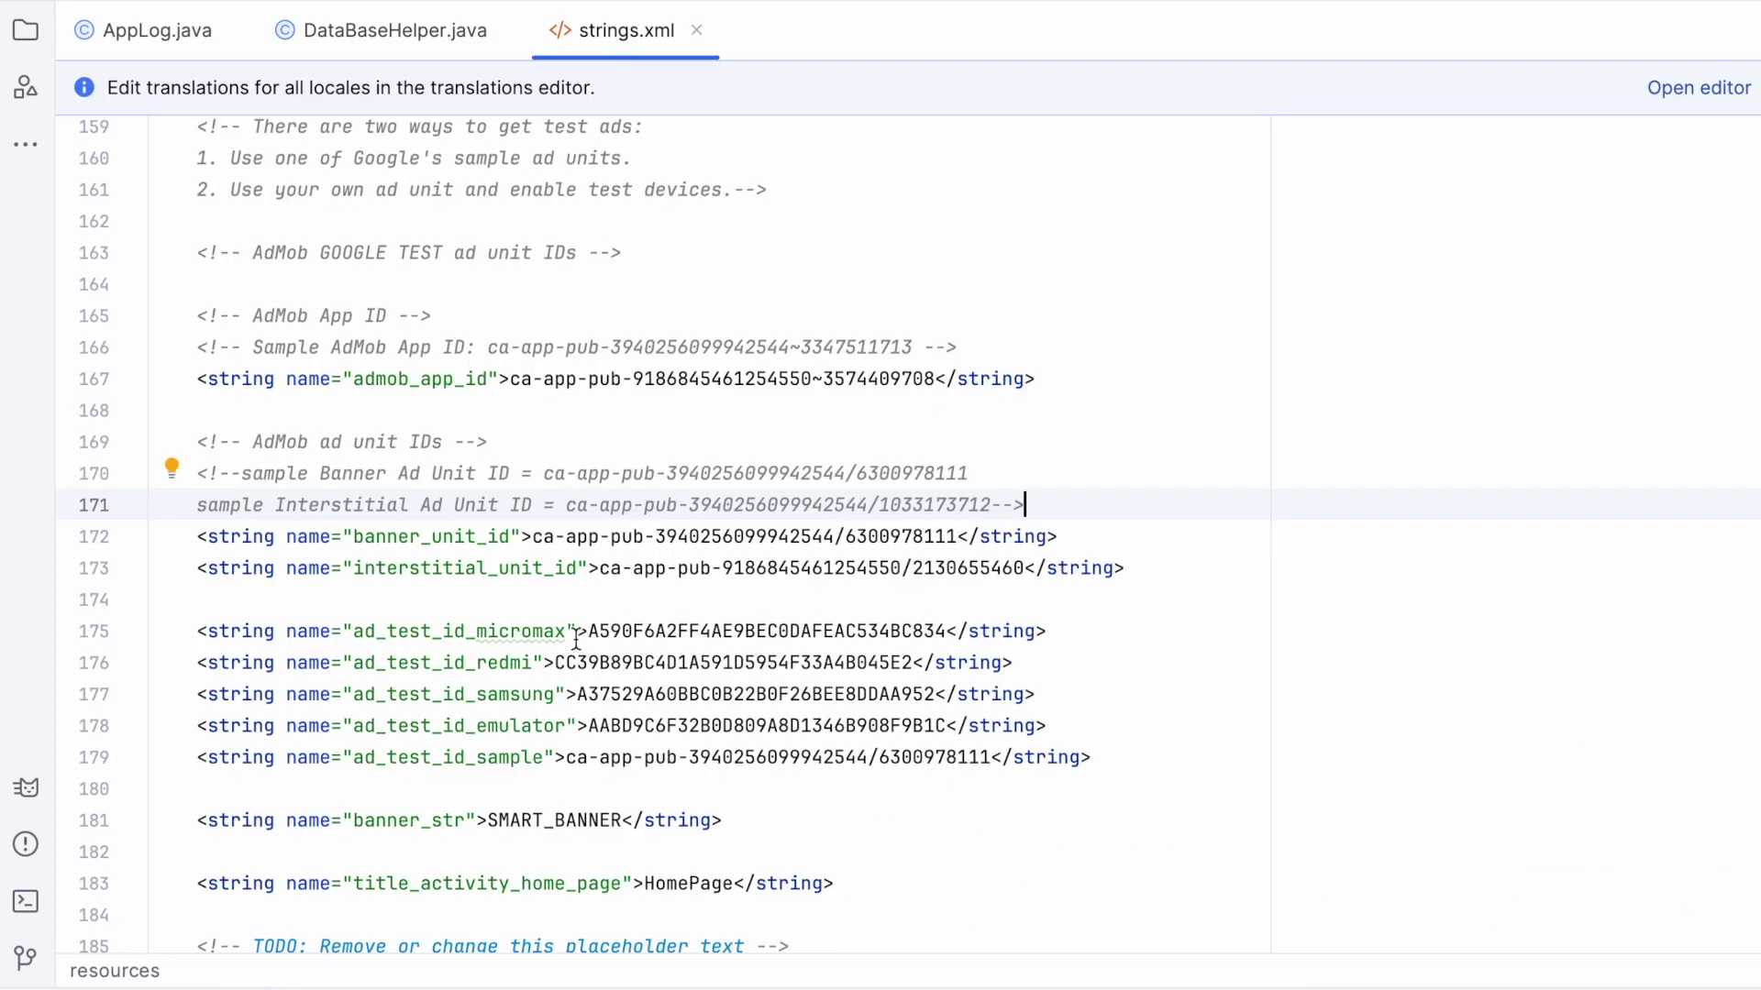
pyautogui.click(438, 537)
pyautogui.click(443, 568)
pyautogui.click(422, 380)
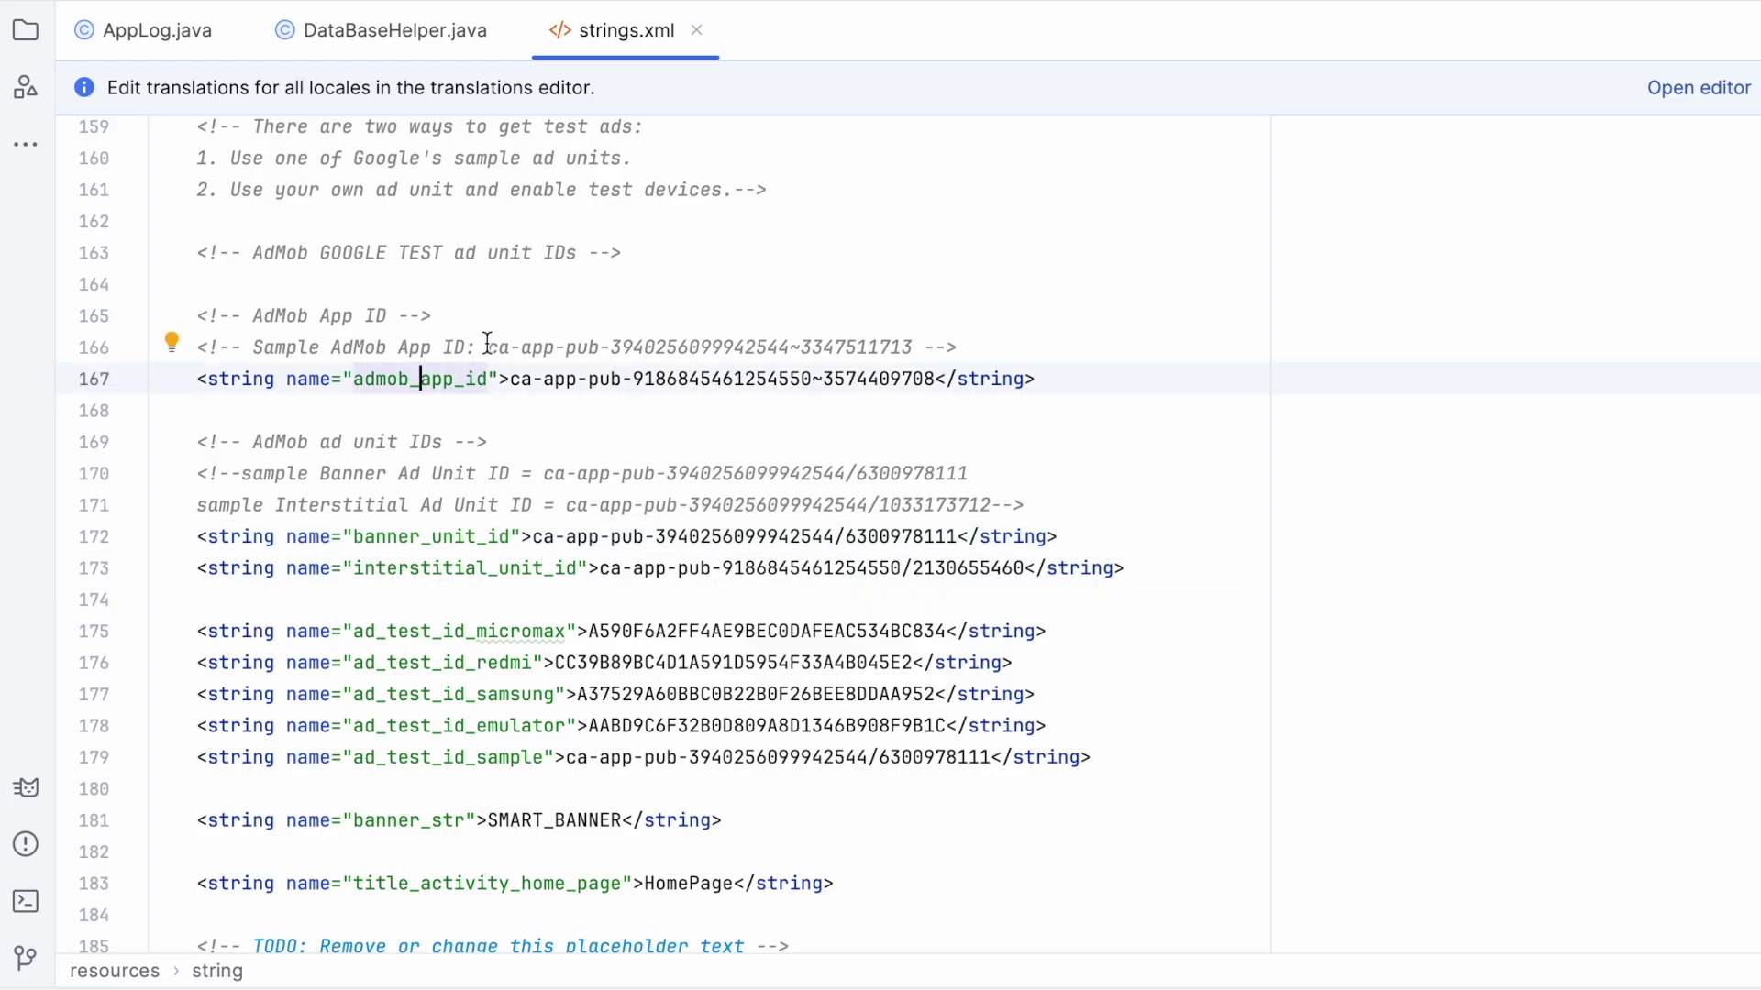
pyautogui.moveTo(487, 347); pyautogui.dragTo(922, 347)
pyautogui.doubleClick(911, 347)
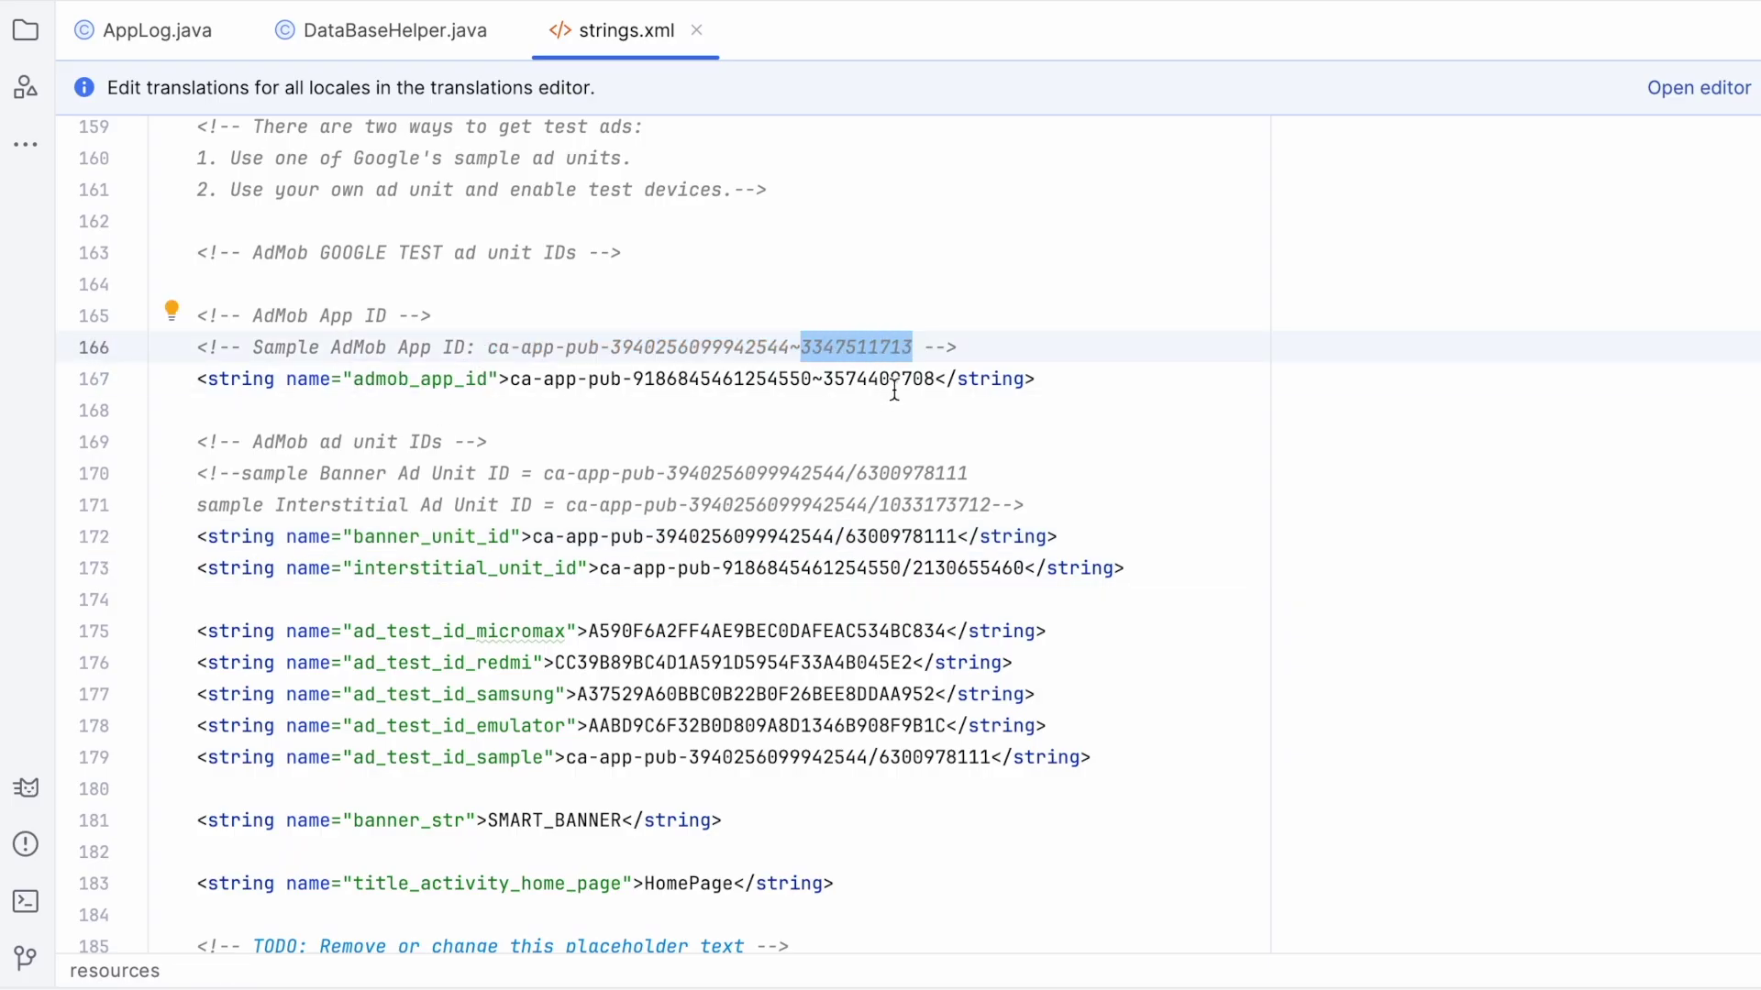
pyautogui.doubleClick(896, 379)
# Compare the banner_unit_id value with the sample banner ID in its comment
pyautogui.click(877, 537)
pyautogui.doubleClick(877, 536)
pyautogui.doubleClick(871, 473)
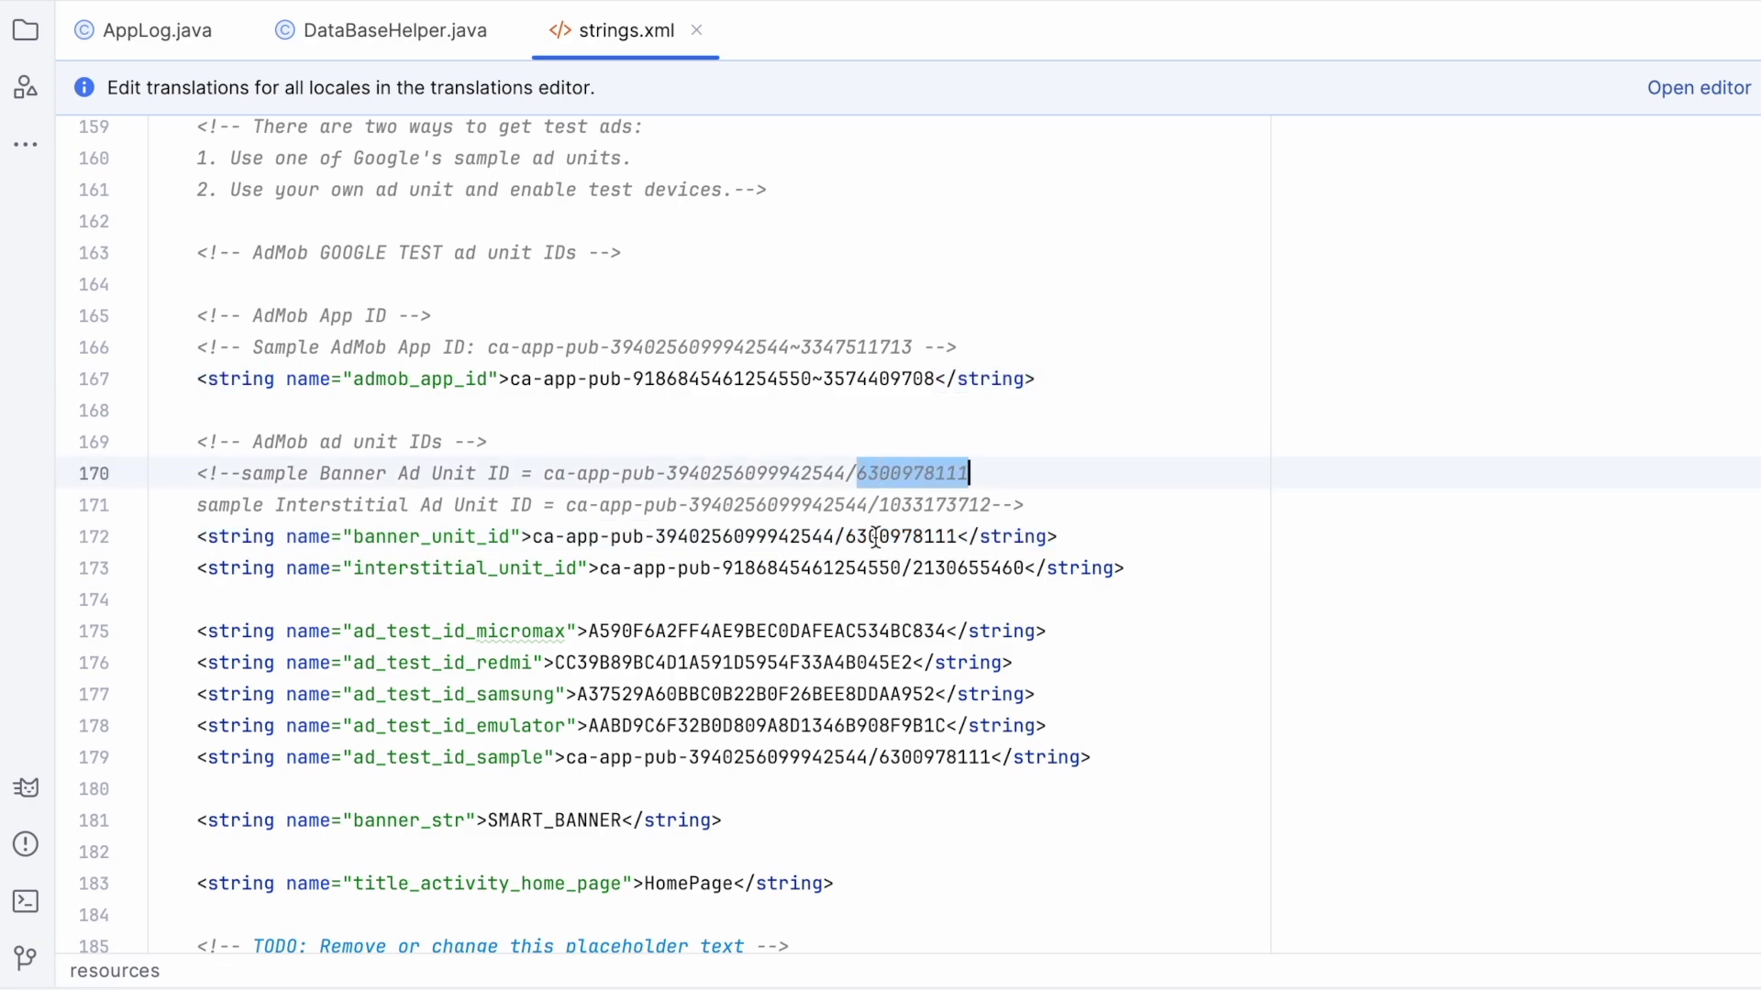
pyautogui.doubleClick(862, 537)
pyautogui.moveTo(534, 538); pyautogui.dragTo(958, 537)
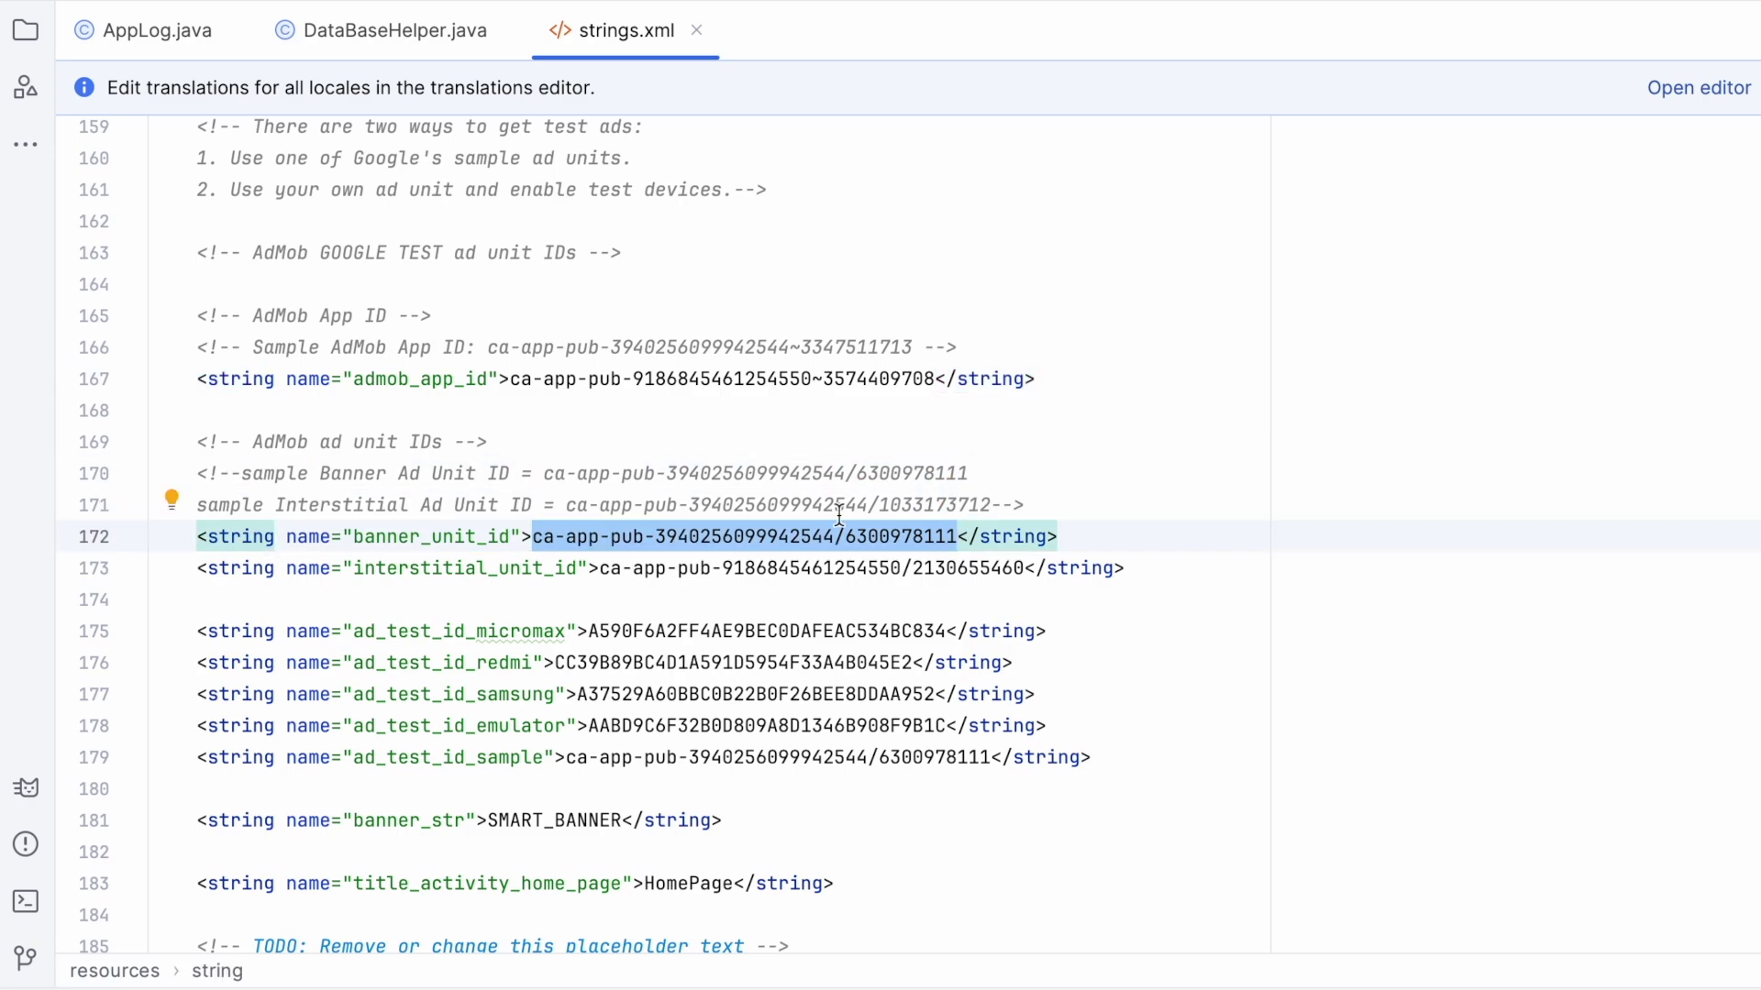
pyautogui.click(857, 568)
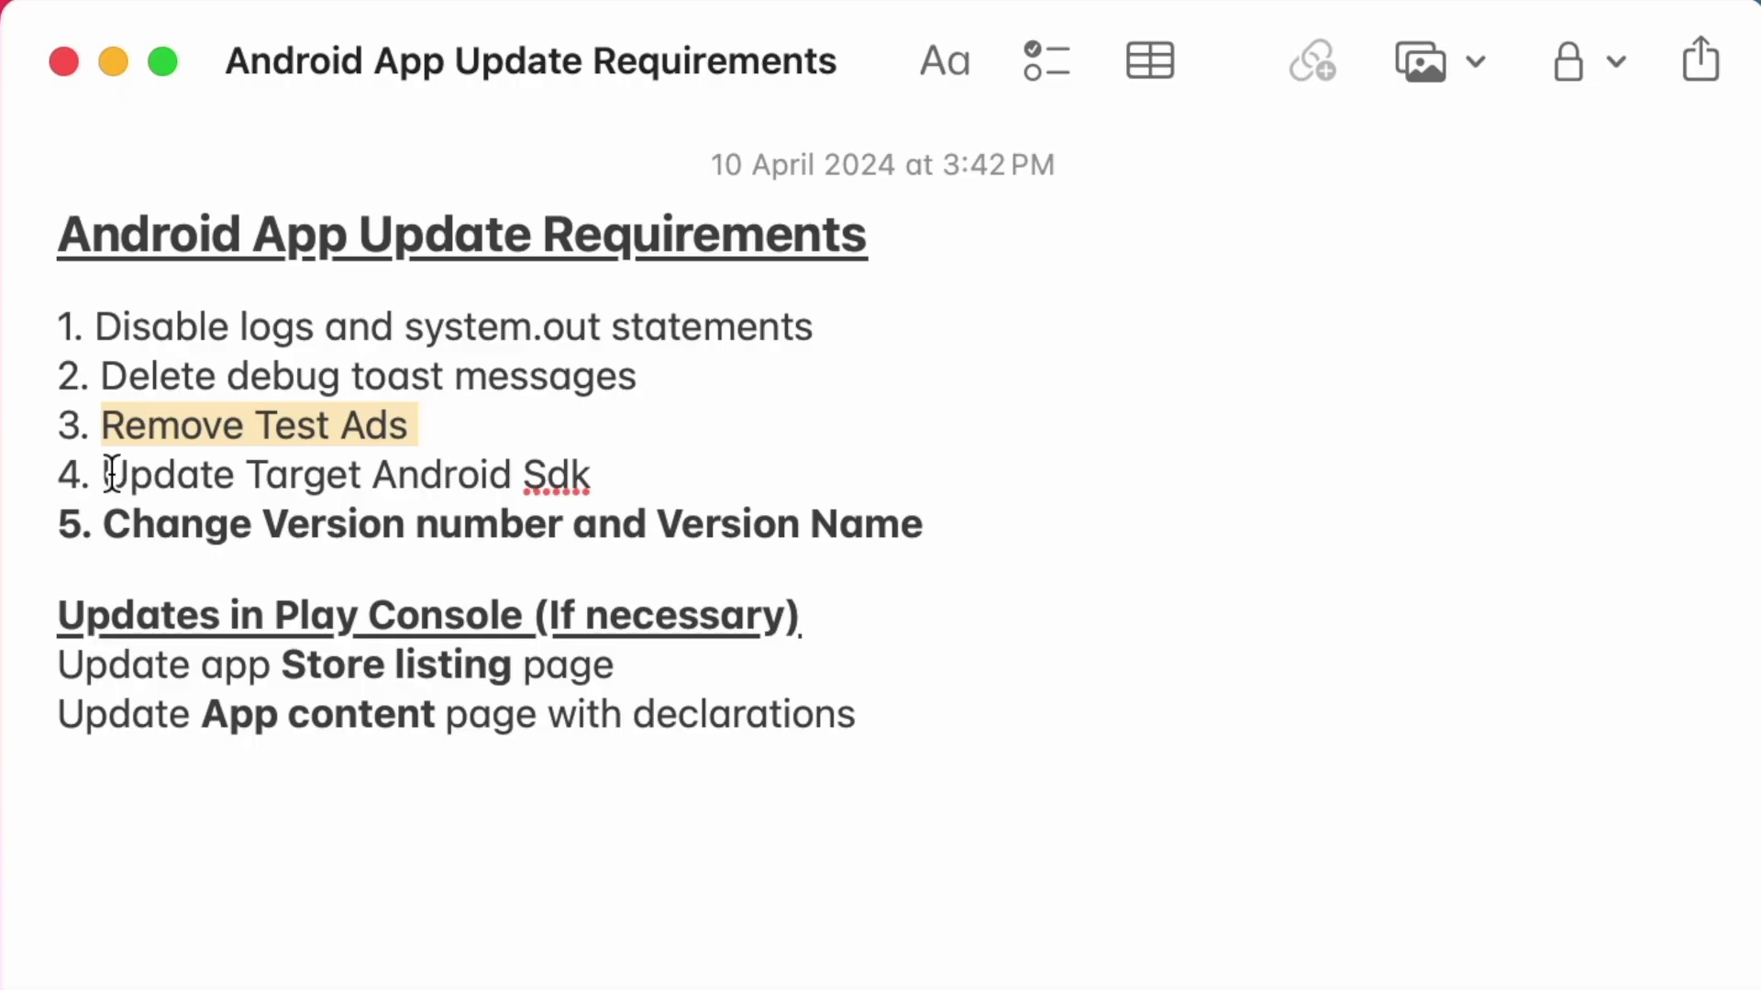
# Highlight item 4 'Update Target Android Sdk' and open build.gradle (Module :app)
pyautogui.moveTo(111, 474); pyautogui.dragTo(621, 468)
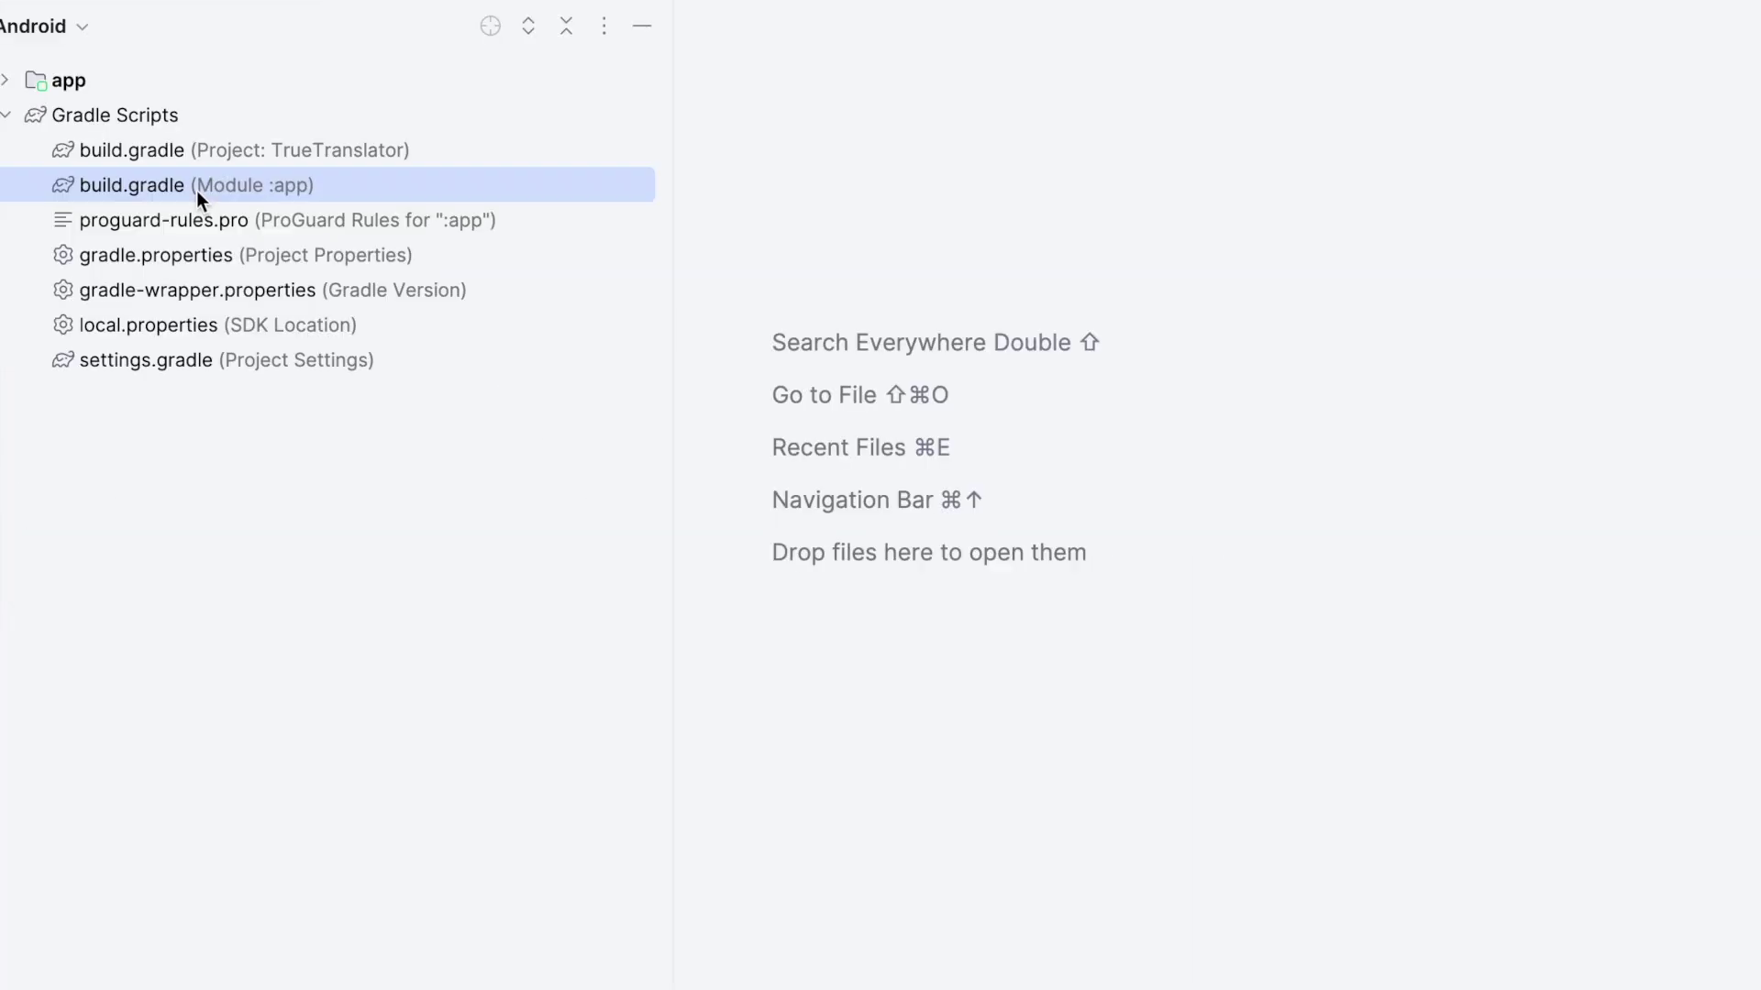
pyautogui.doubleClick(197, 186)
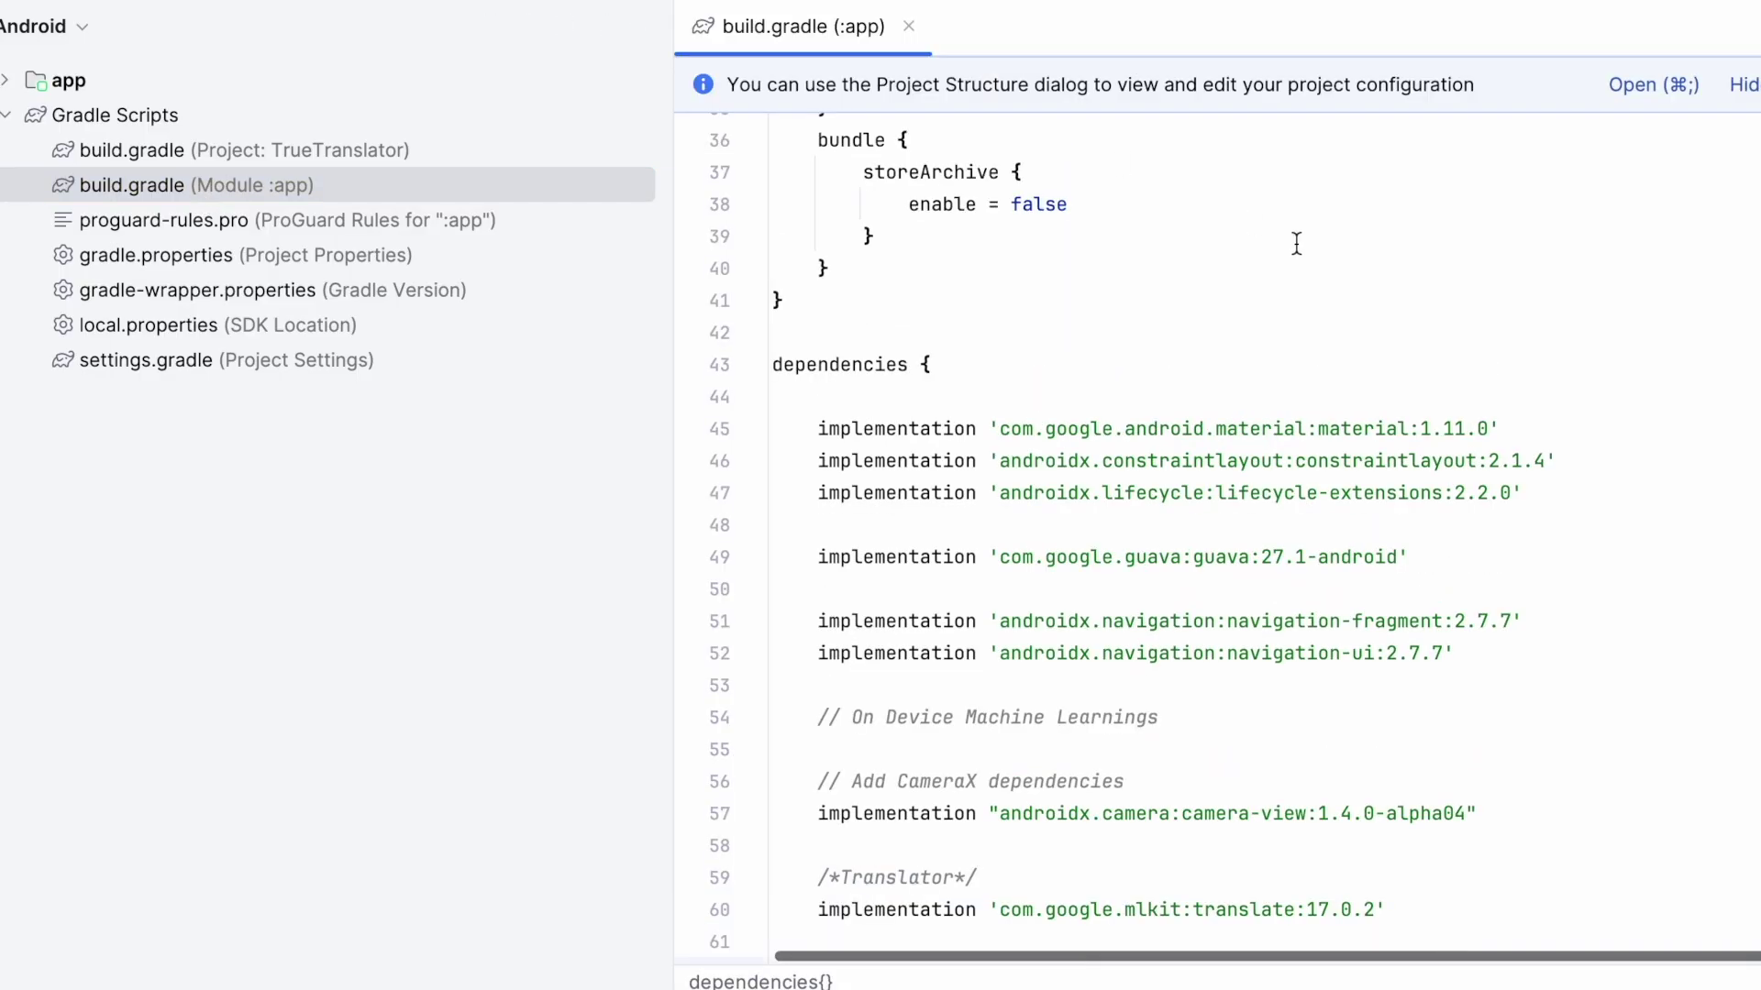
pyautogui.scroll(10, 1295, 243)
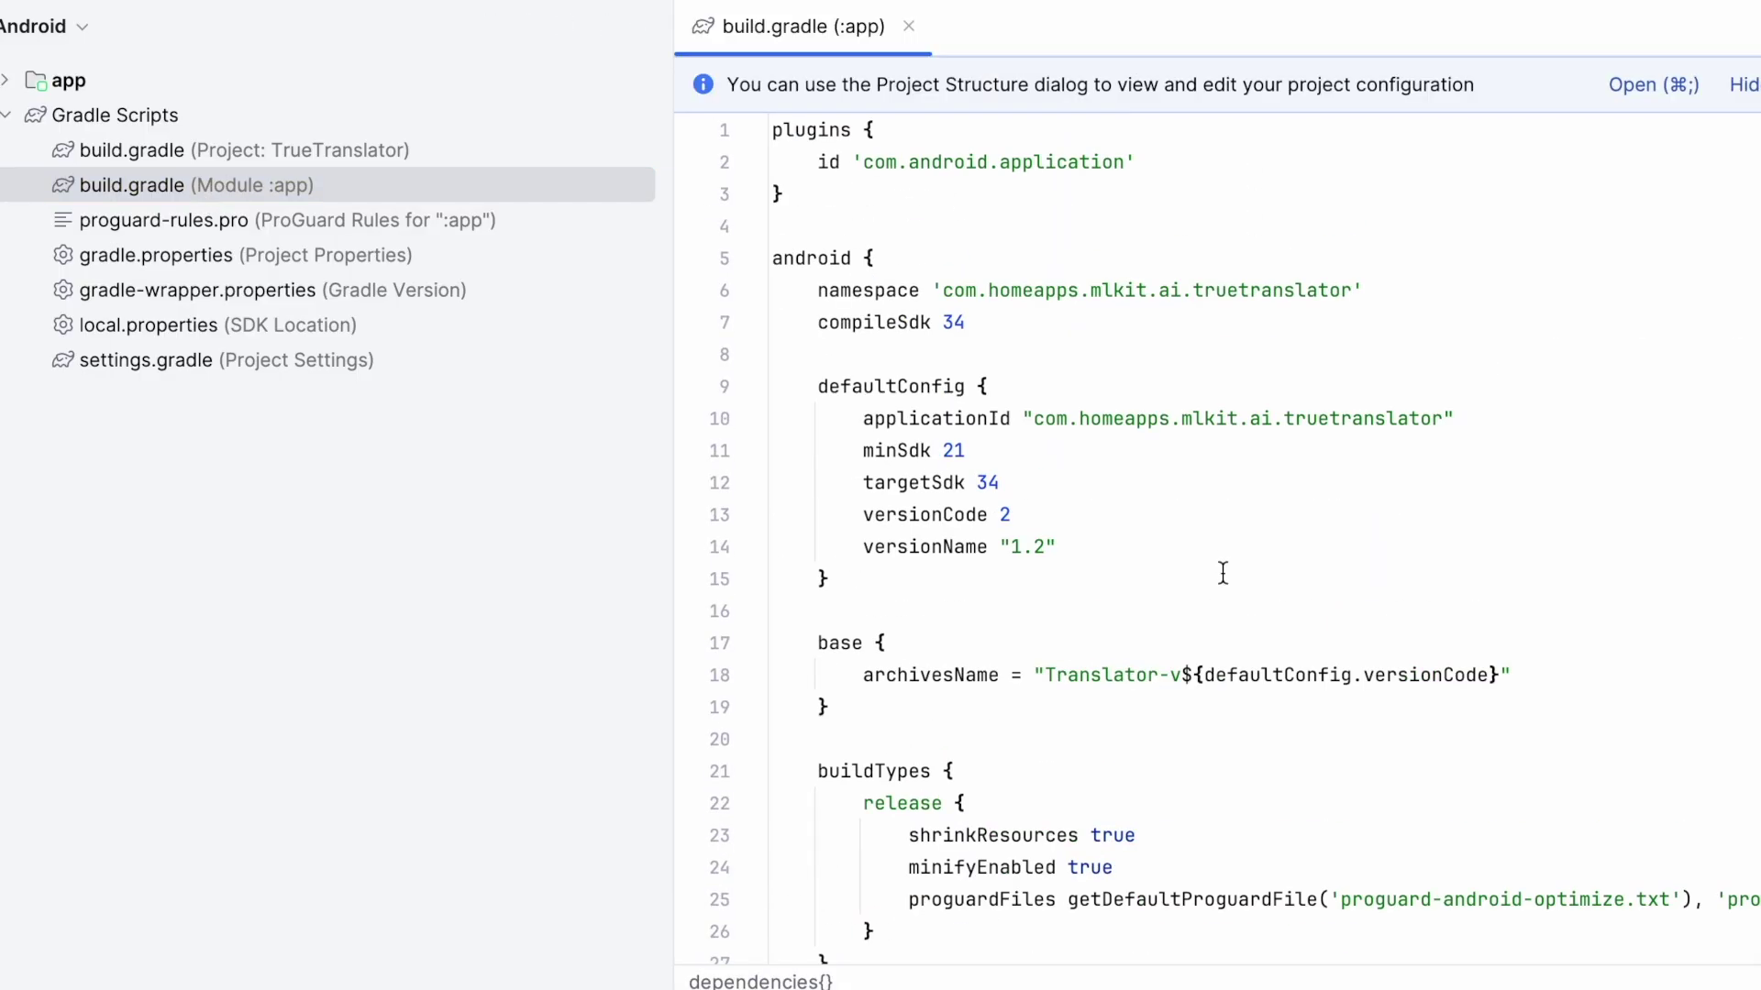
# Confirm targetSdk is 34 and compileSdk is 34 in the app build.gradle
pyautogui.click(1048, 480)
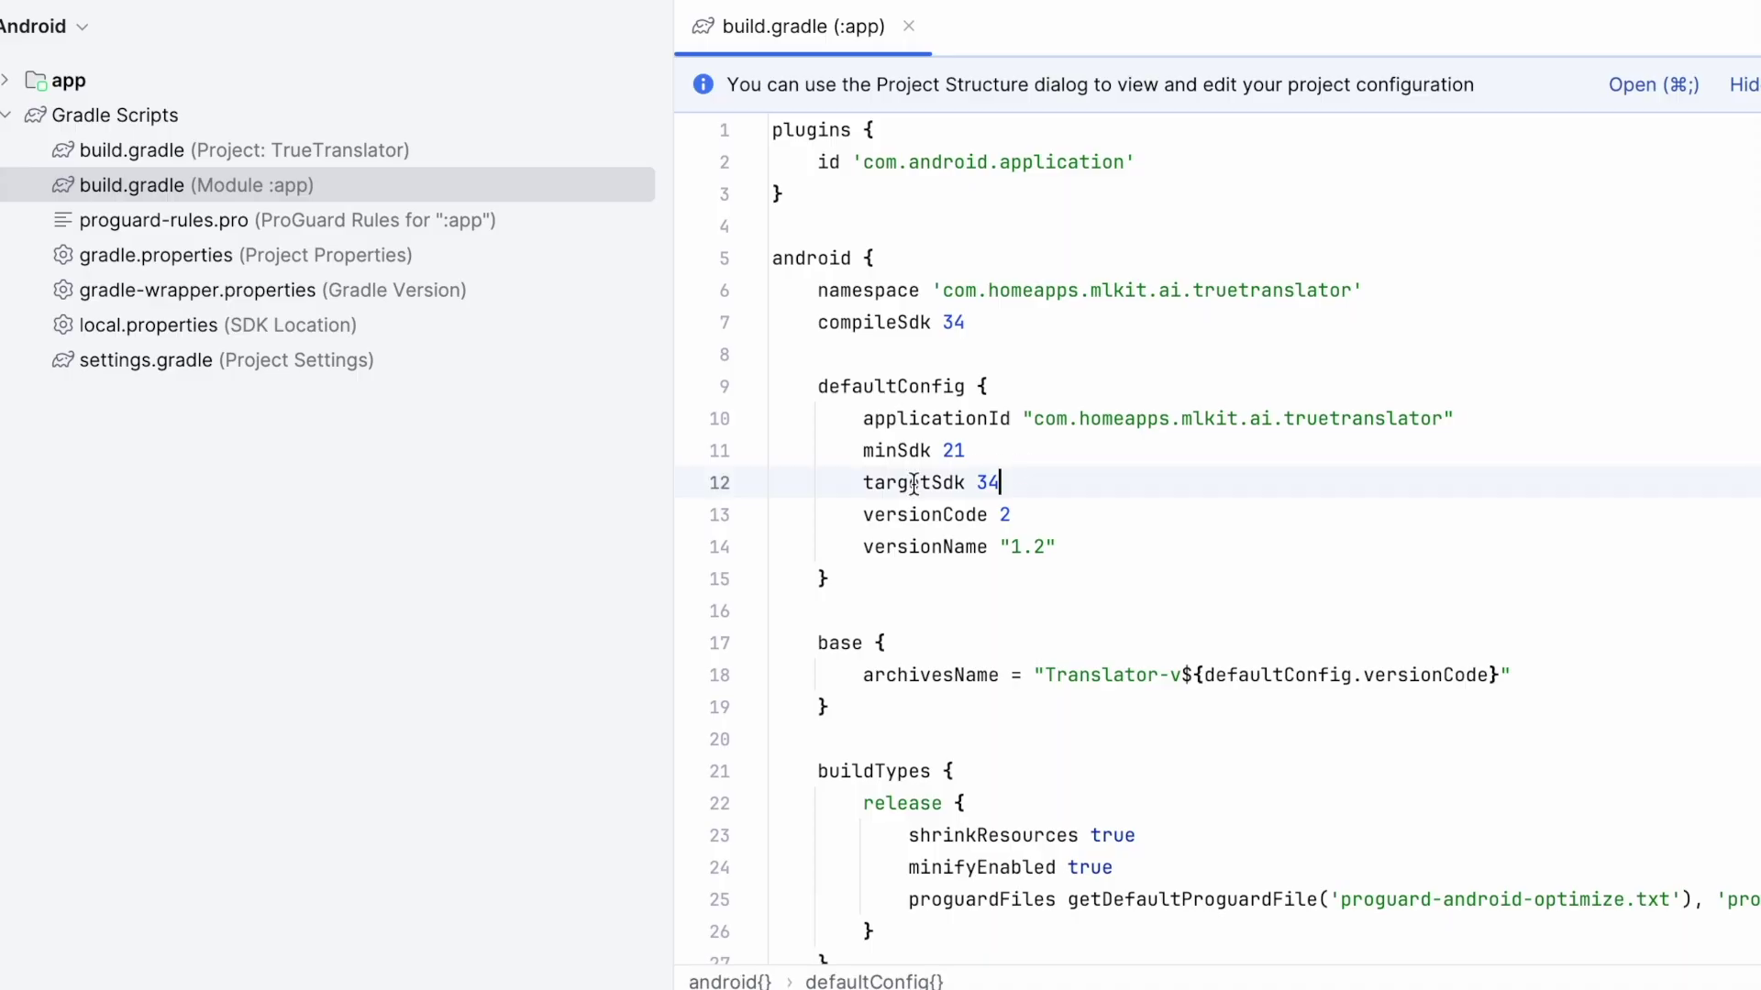
pyautogui.click(864, 482)
pyautogui.moveTo(866, 484); pyautogui.dragTo(1067, 479)
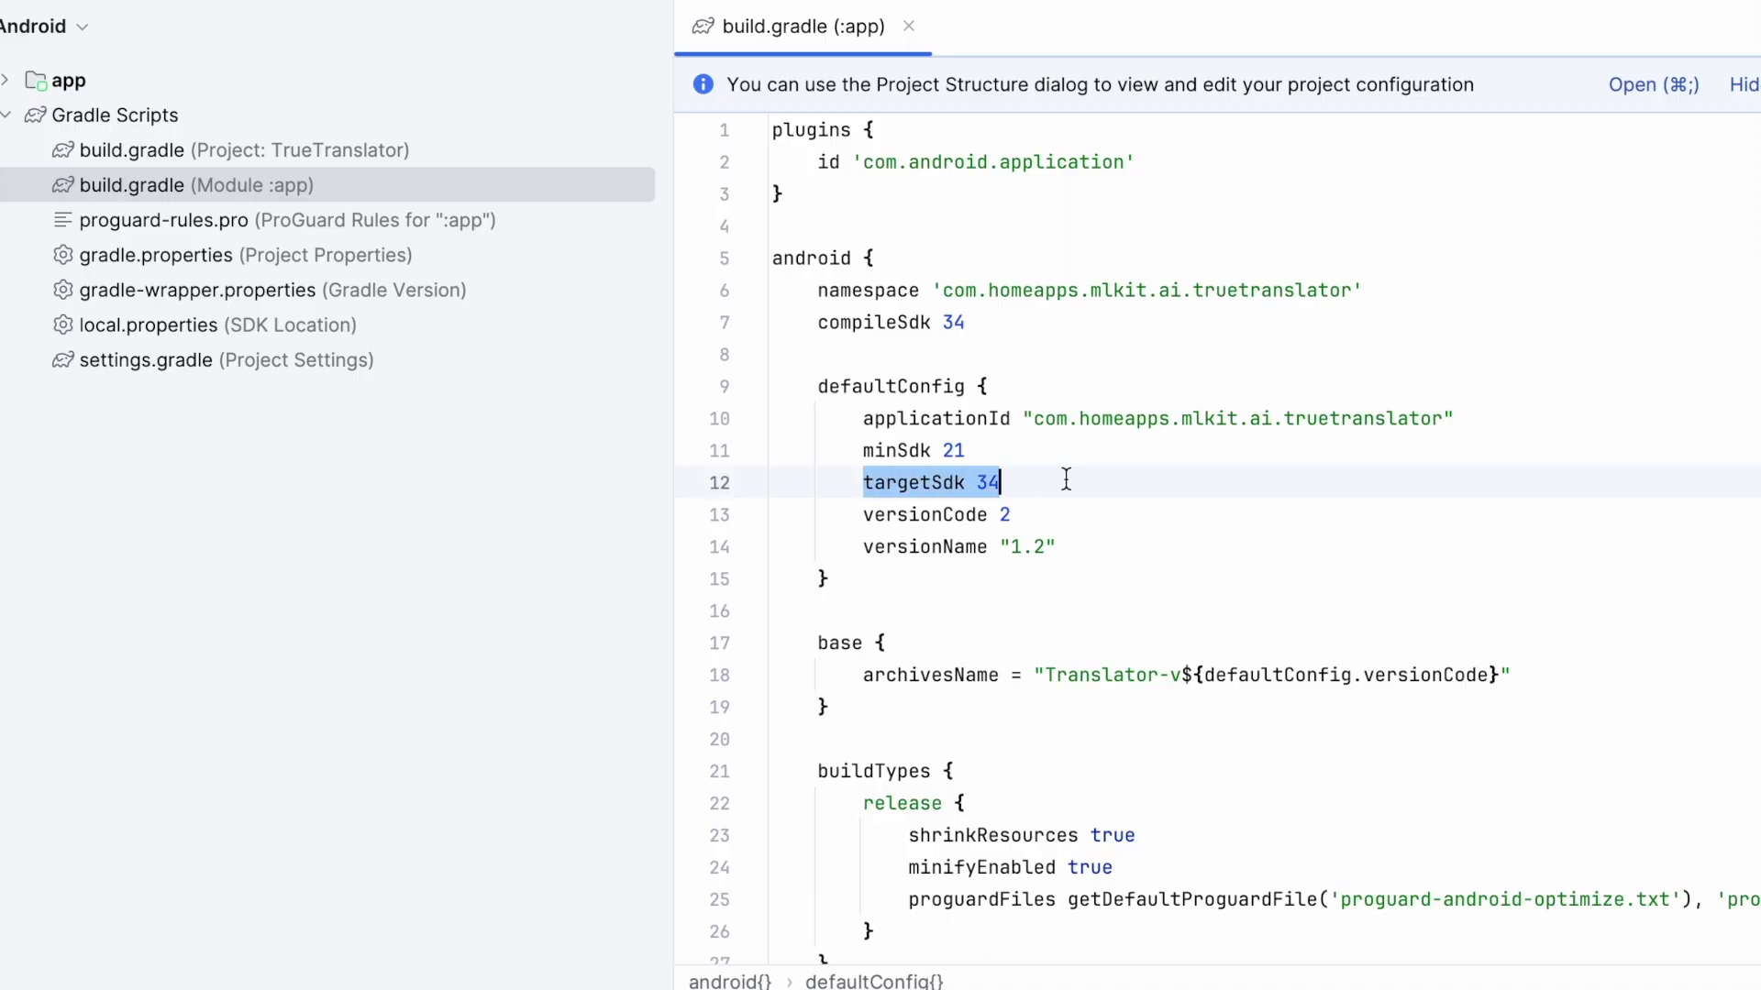
pyautogui.doubleClick(988, 482)
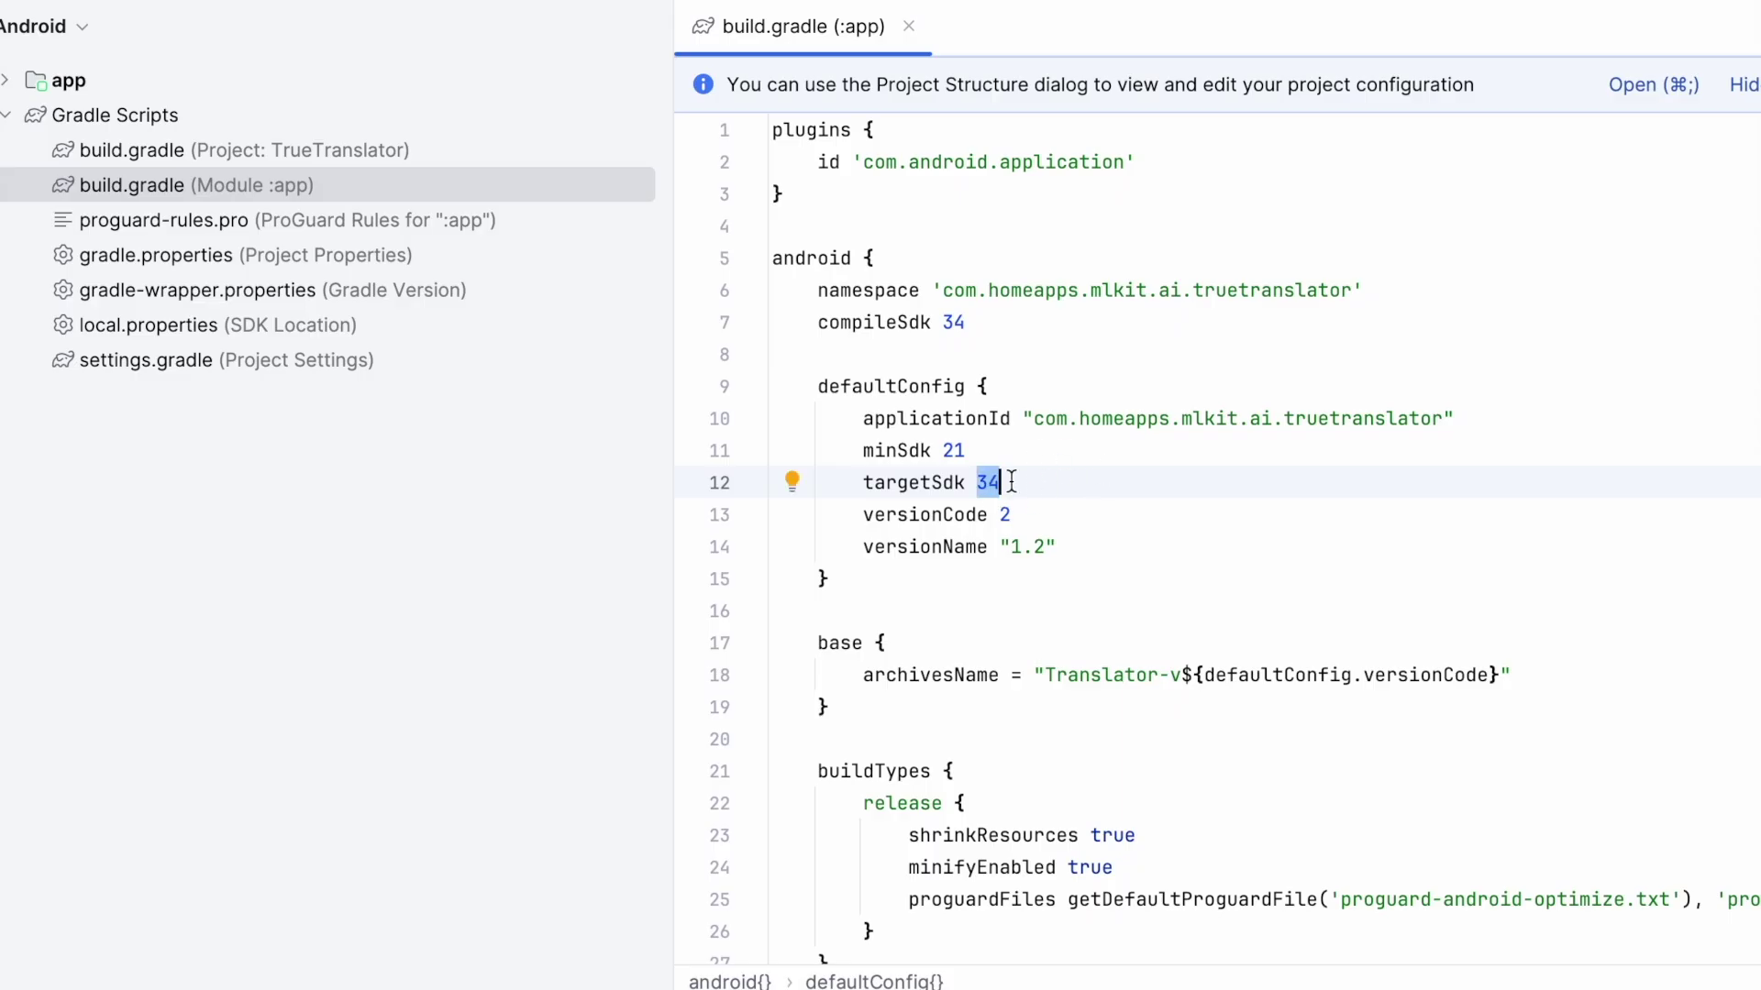
pyautogui.click(1022, 482)
pyautogui.click(990, 324)
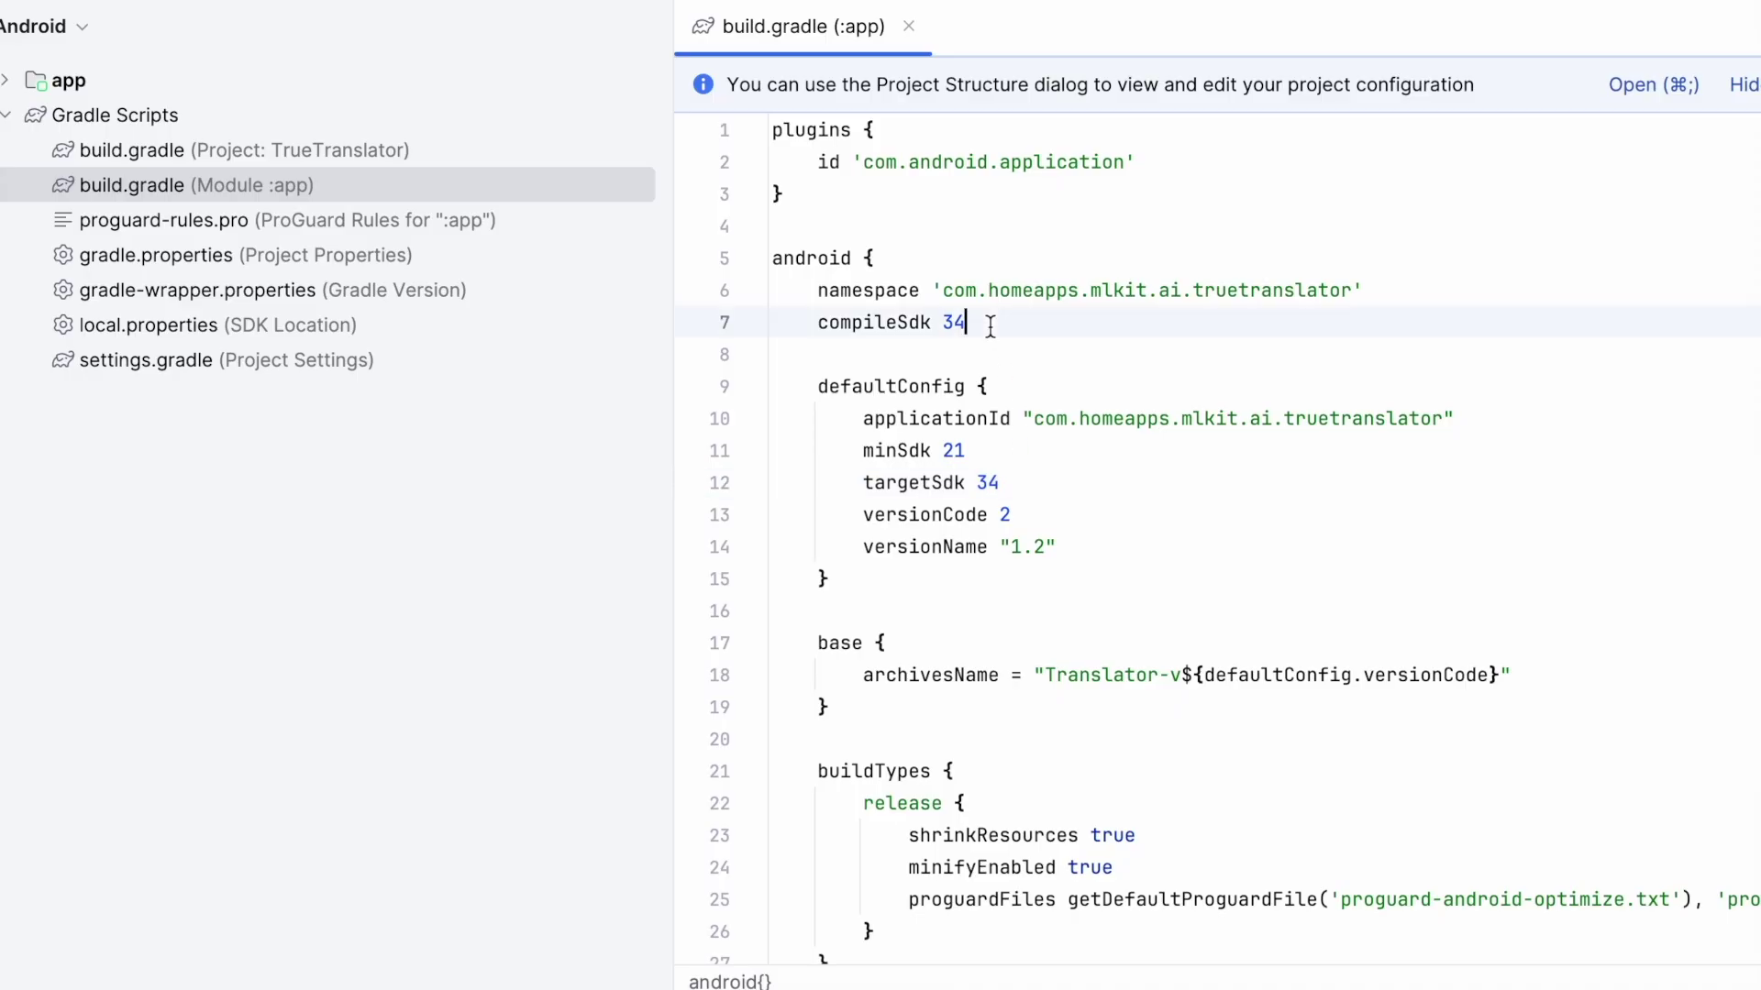
pyautogui.click(1014, 485)
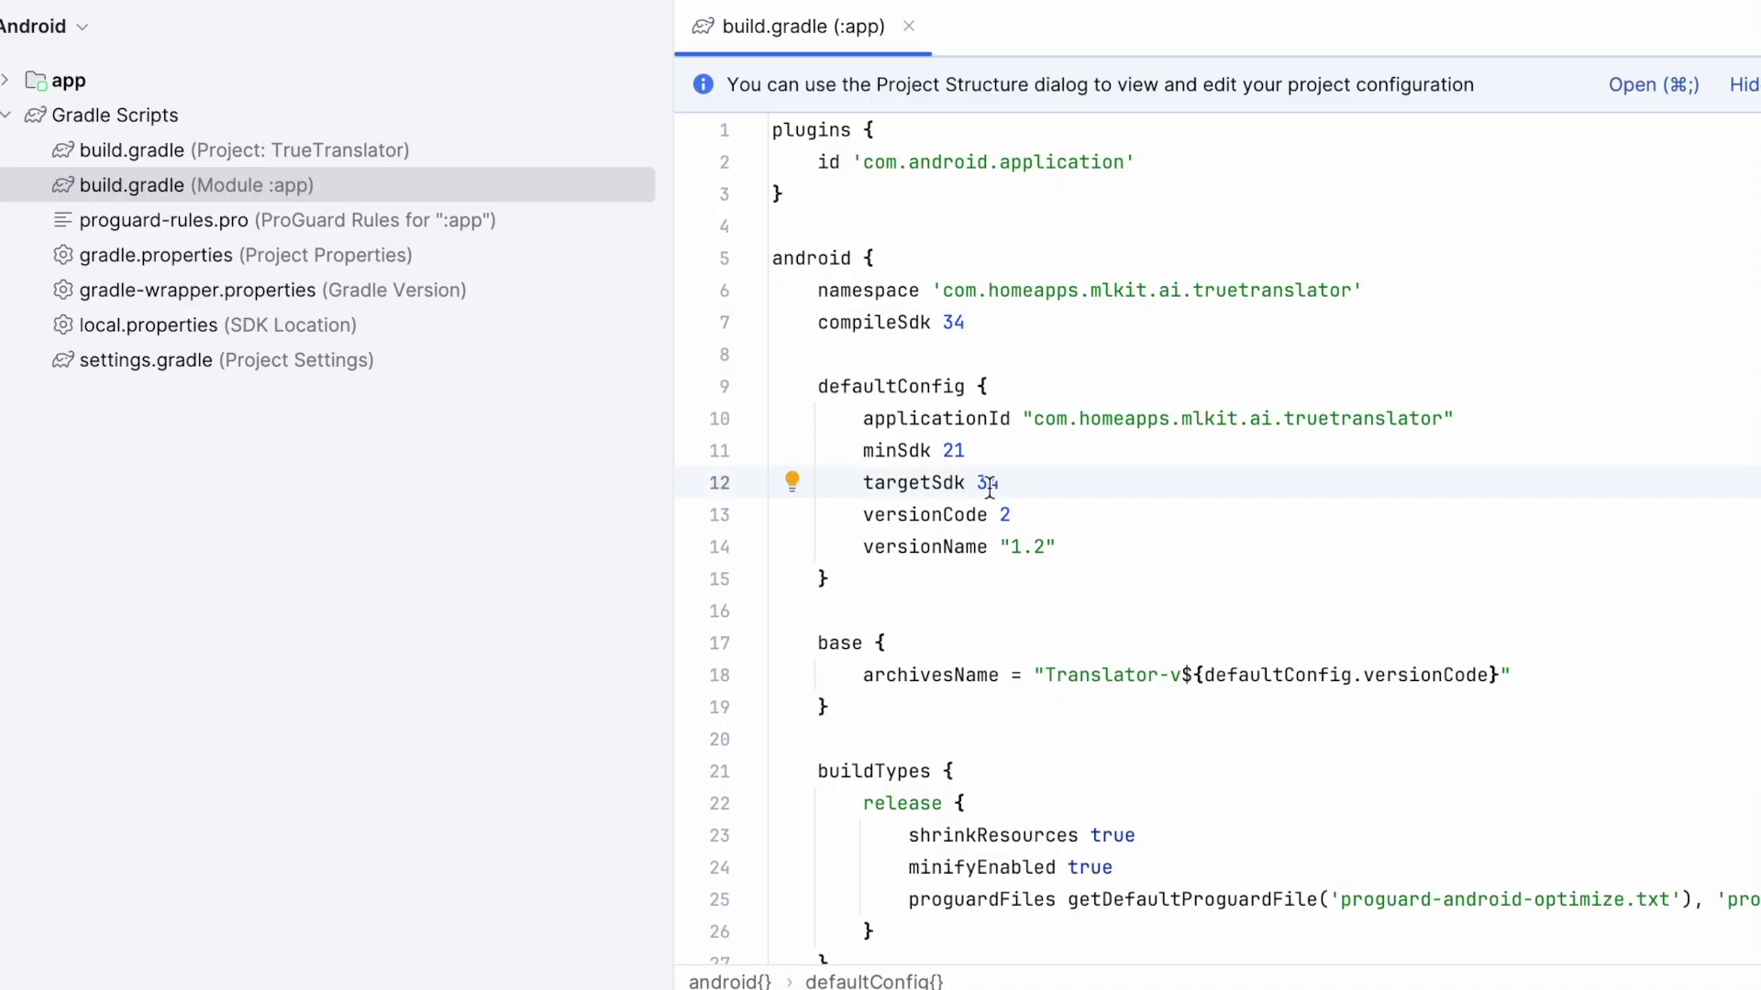
pyautogui.doubleClick(989, 484)
pyautogui.click(1036, 481)
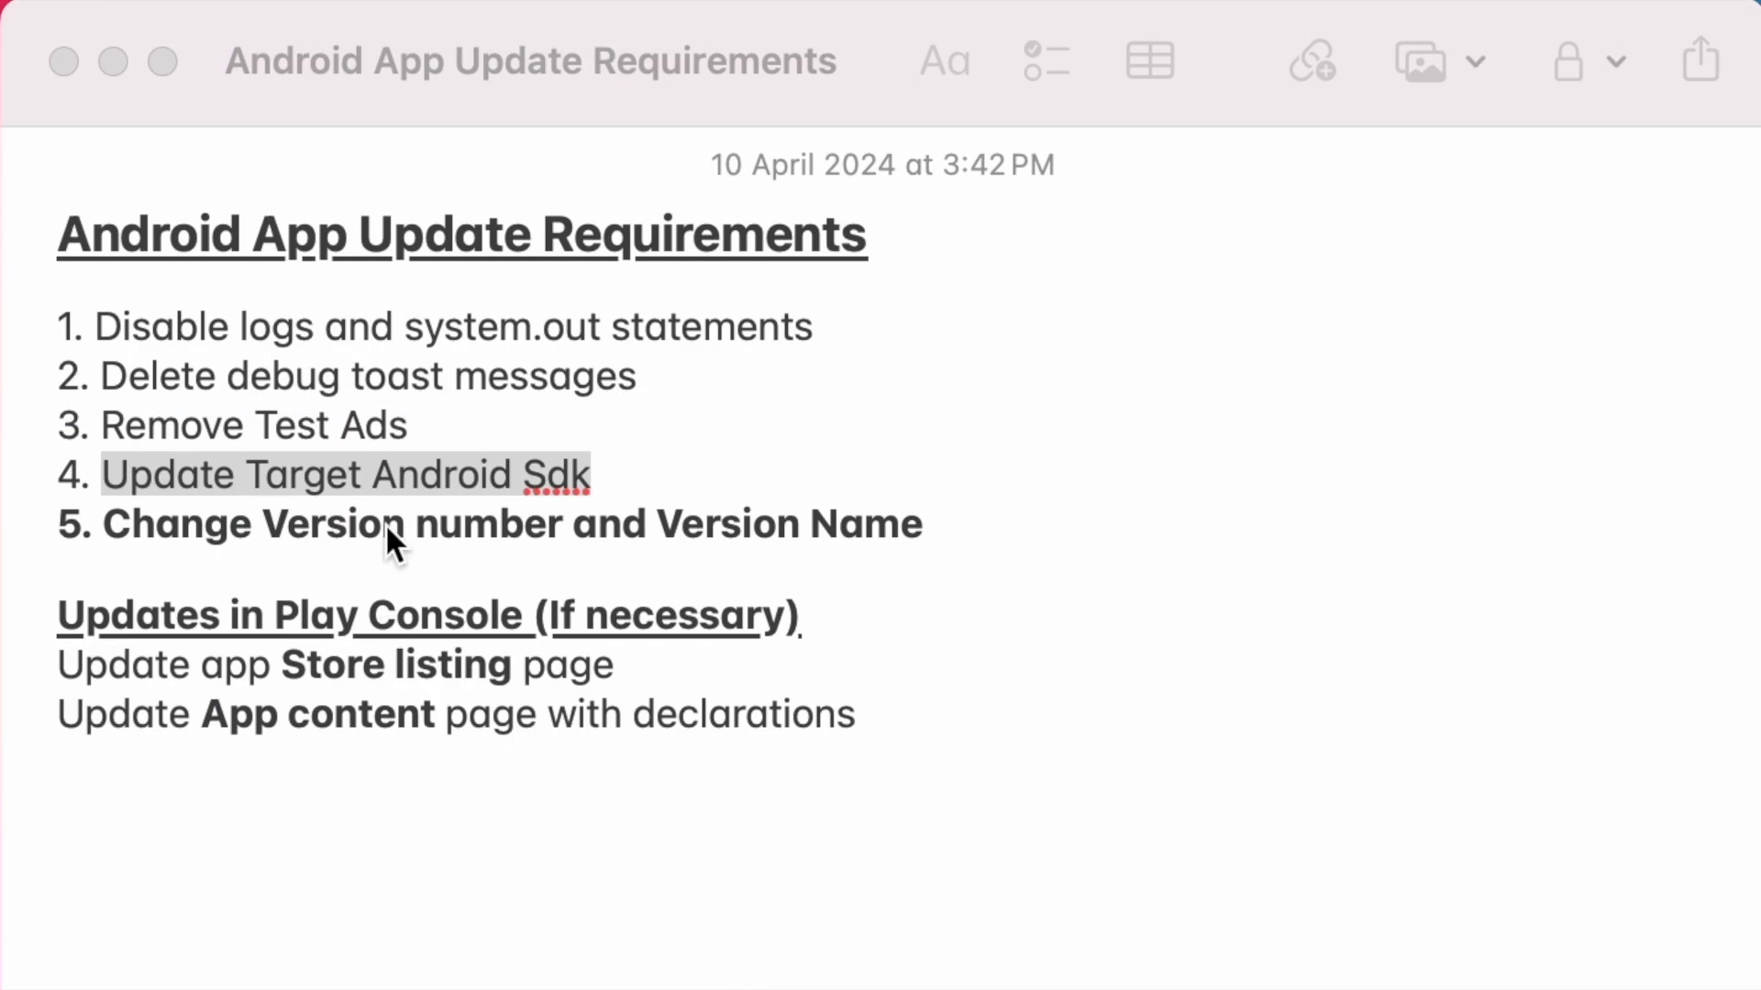
# Highlight checklist item 5 'Change Version number and Version Name'
pyautogui.click(243, 527)
pyautogui.moveTo(105, 524); pyautogui.dragTo(955, 527)
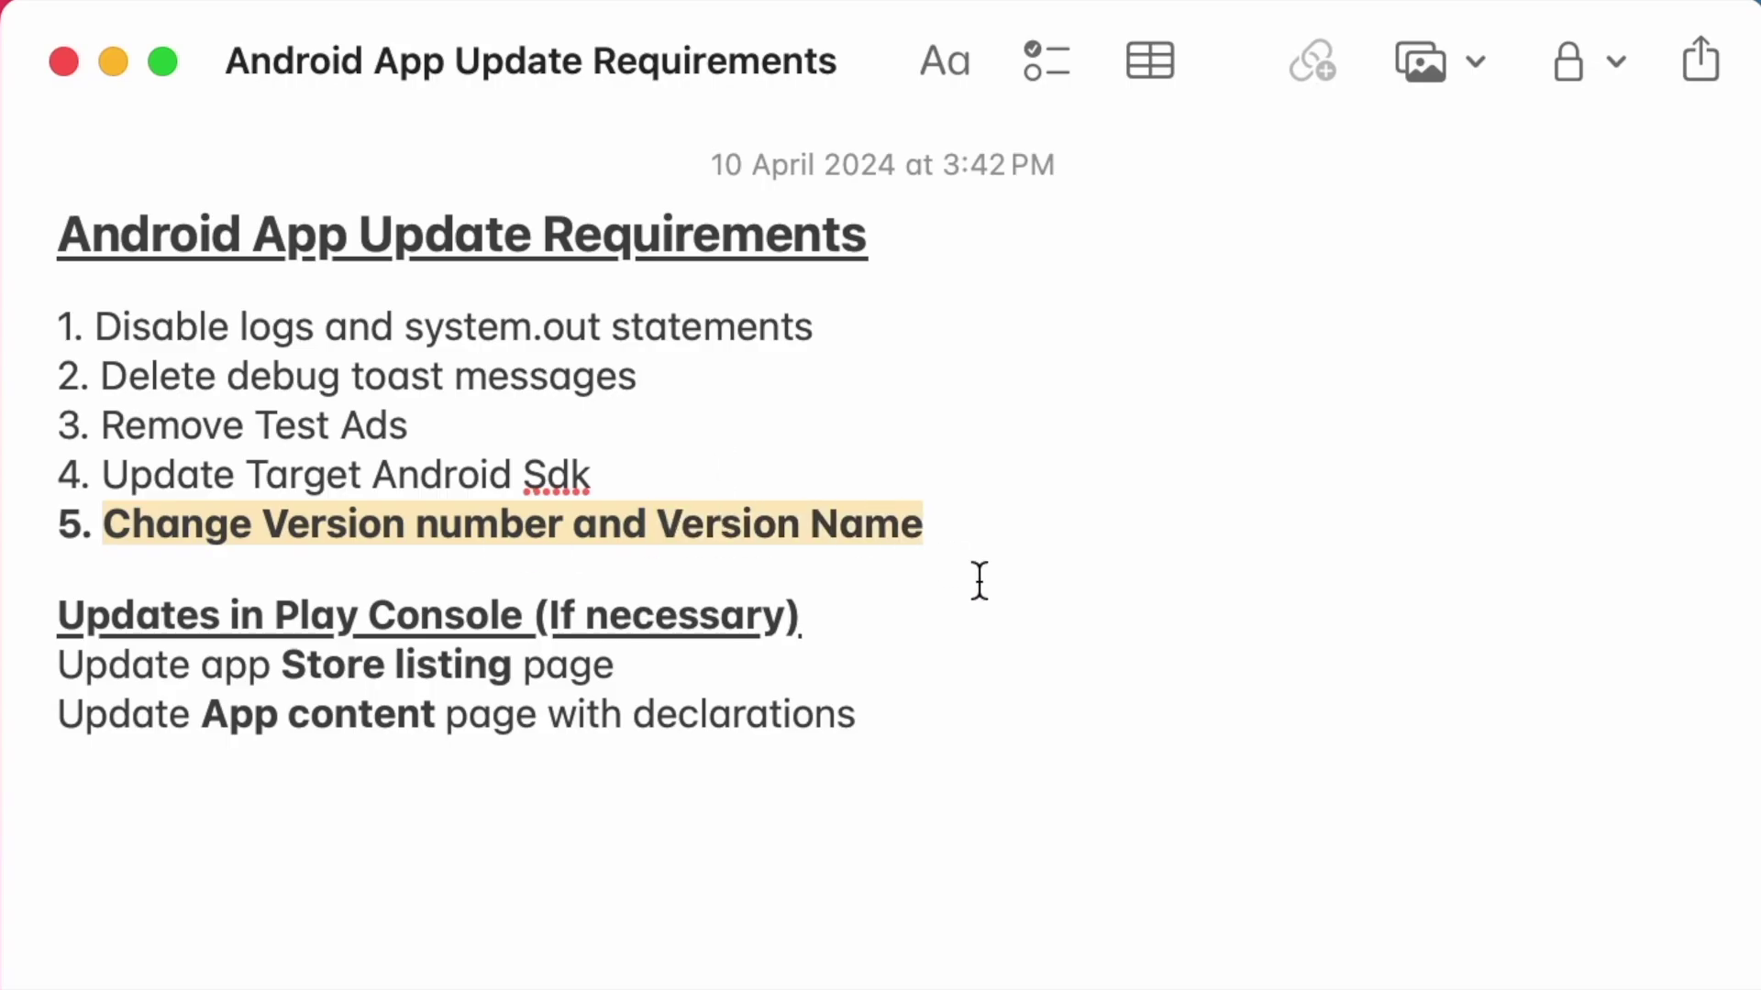
pyautogui.press('super+Tab')
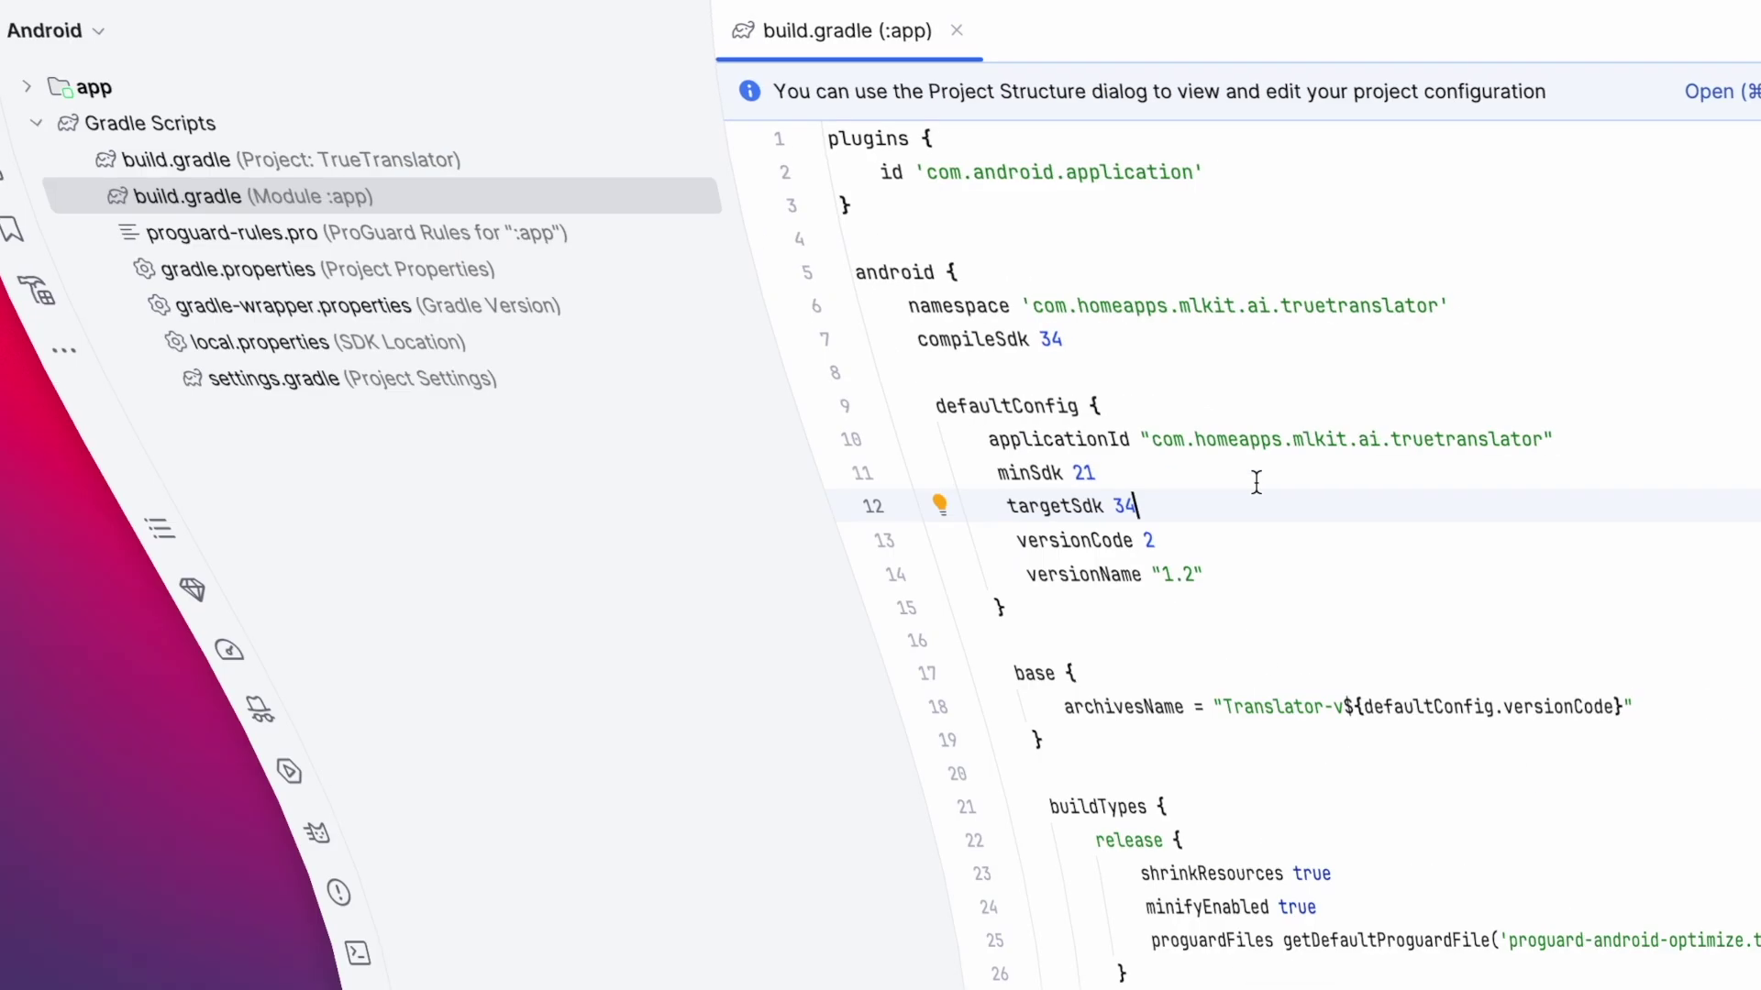
# Change versionCode from 2 to 3 and versionName from "1.2" to "1.3", then sync Gradle
pyautogui.click(1129, 532)
pyautogui.press('BackSpace')
pyautogui.write('3')
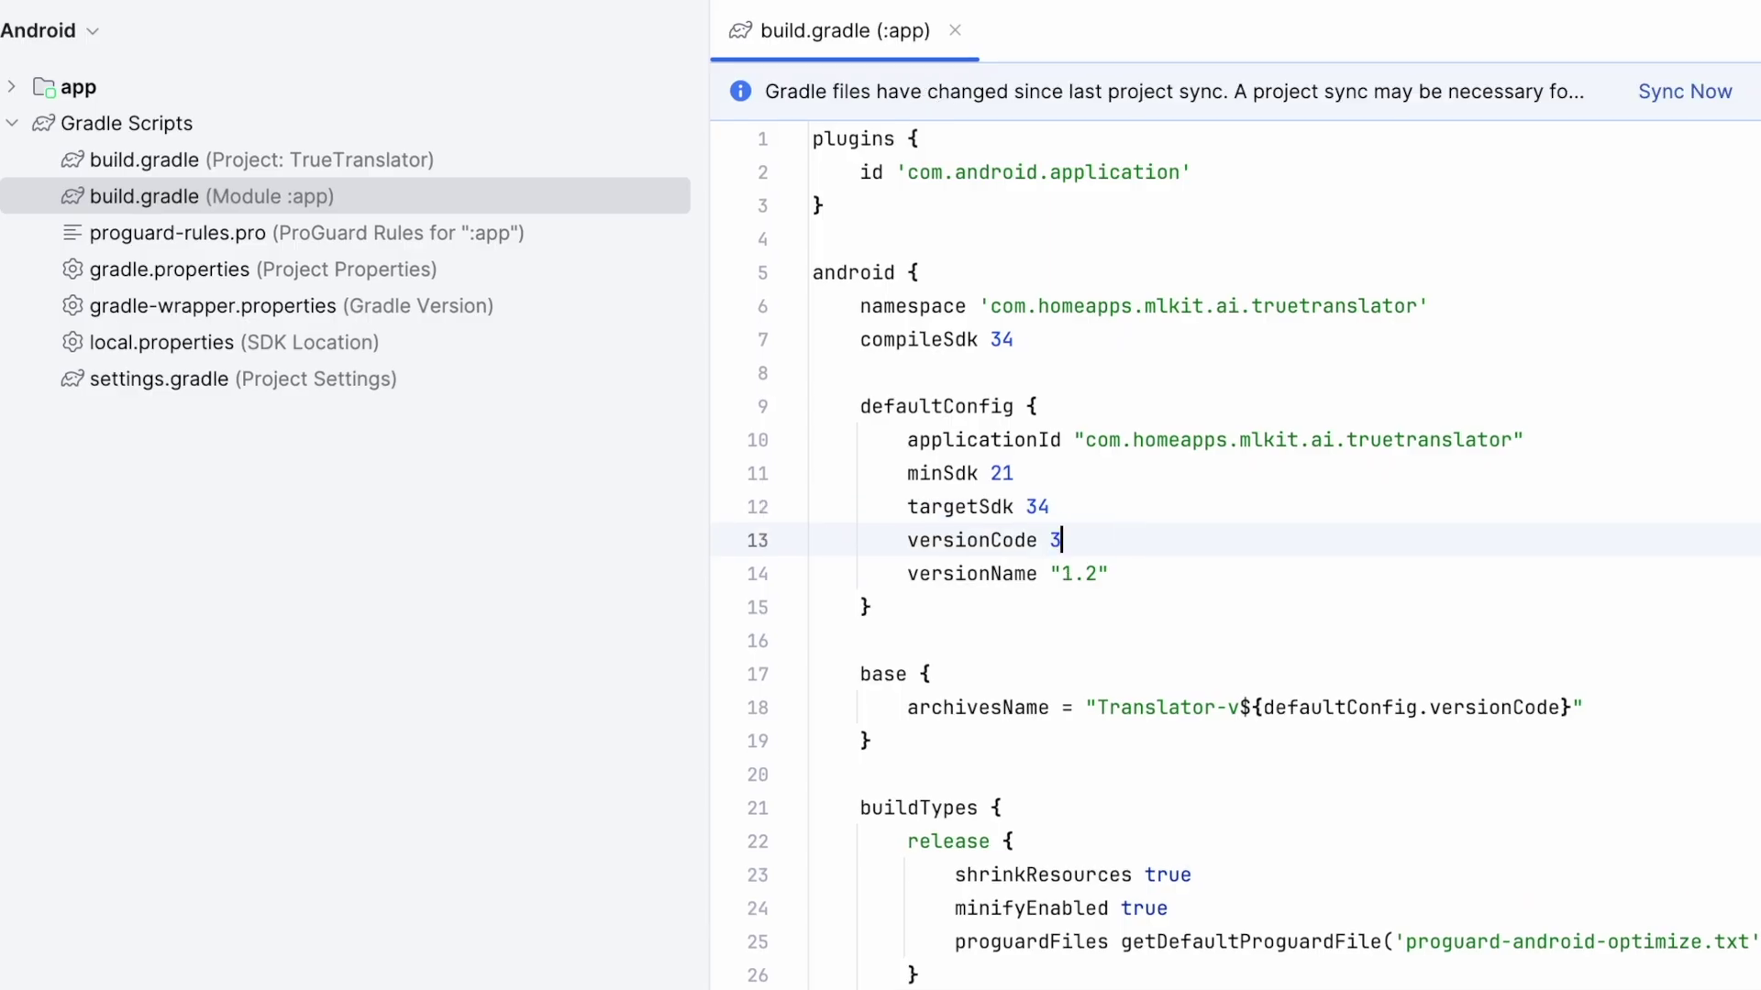
pyautogui.click(1100, 573)
pyautogui.press('BackSpace')
pyautogui.write('3')
pyautogui.press('Right')
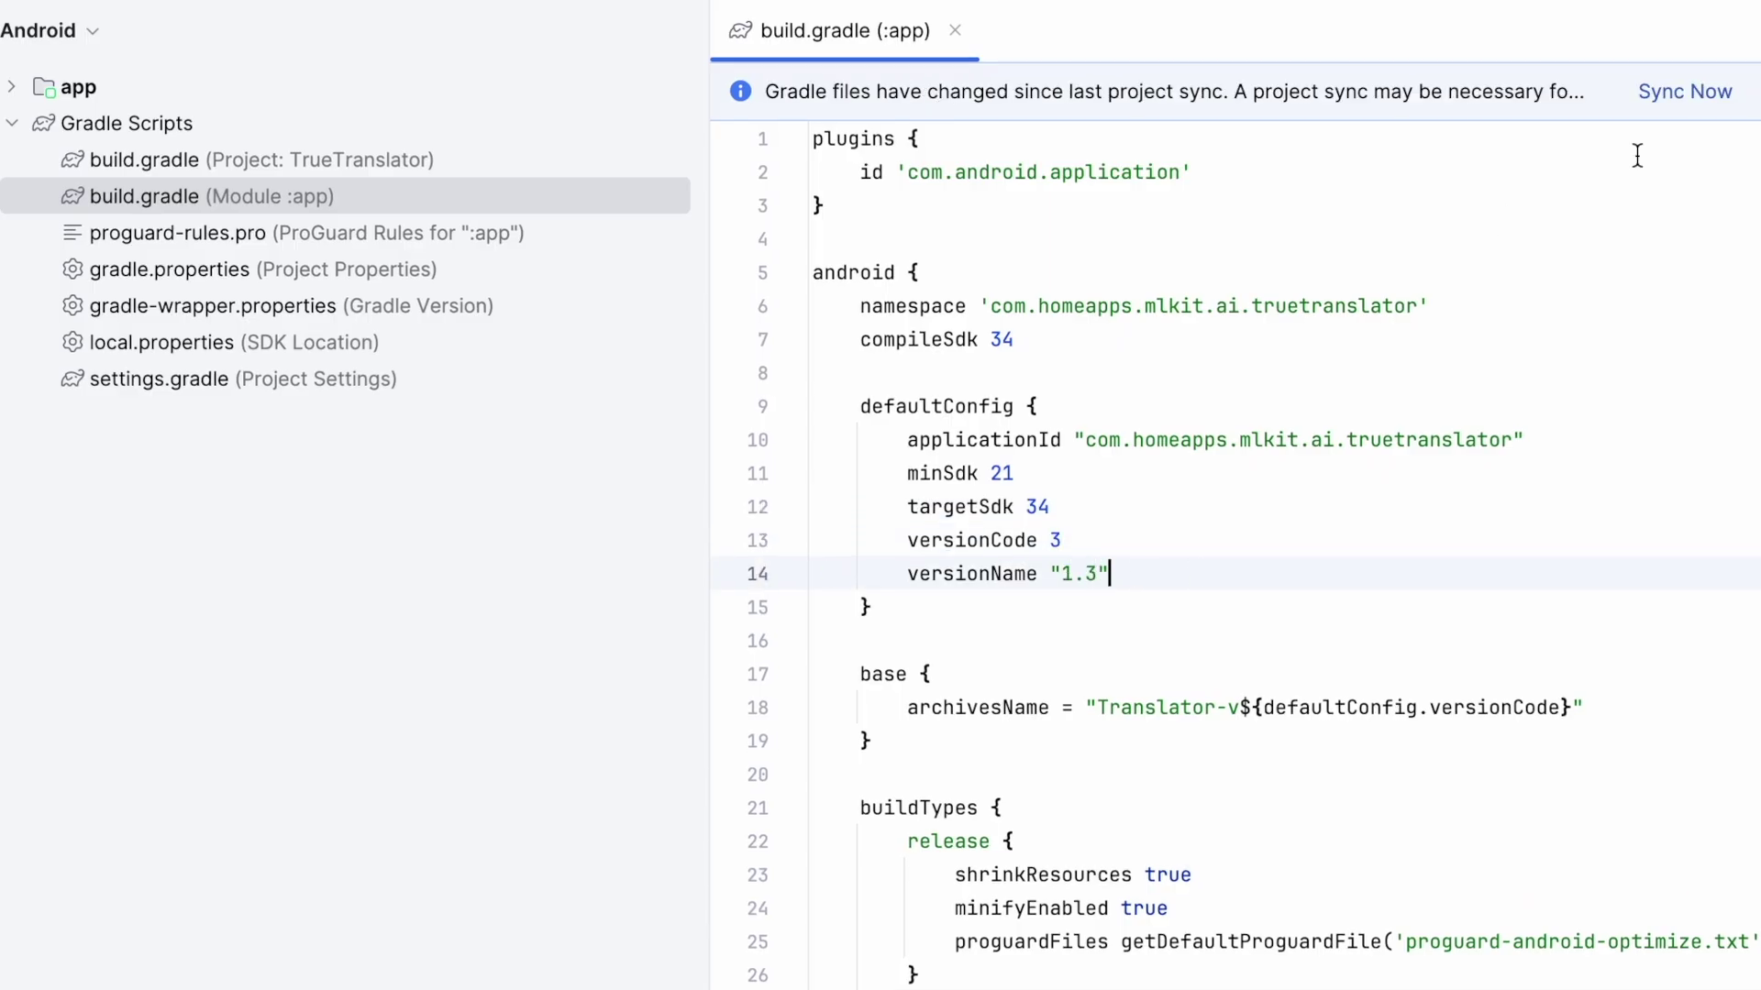
pyautogui.click(1671, 91)
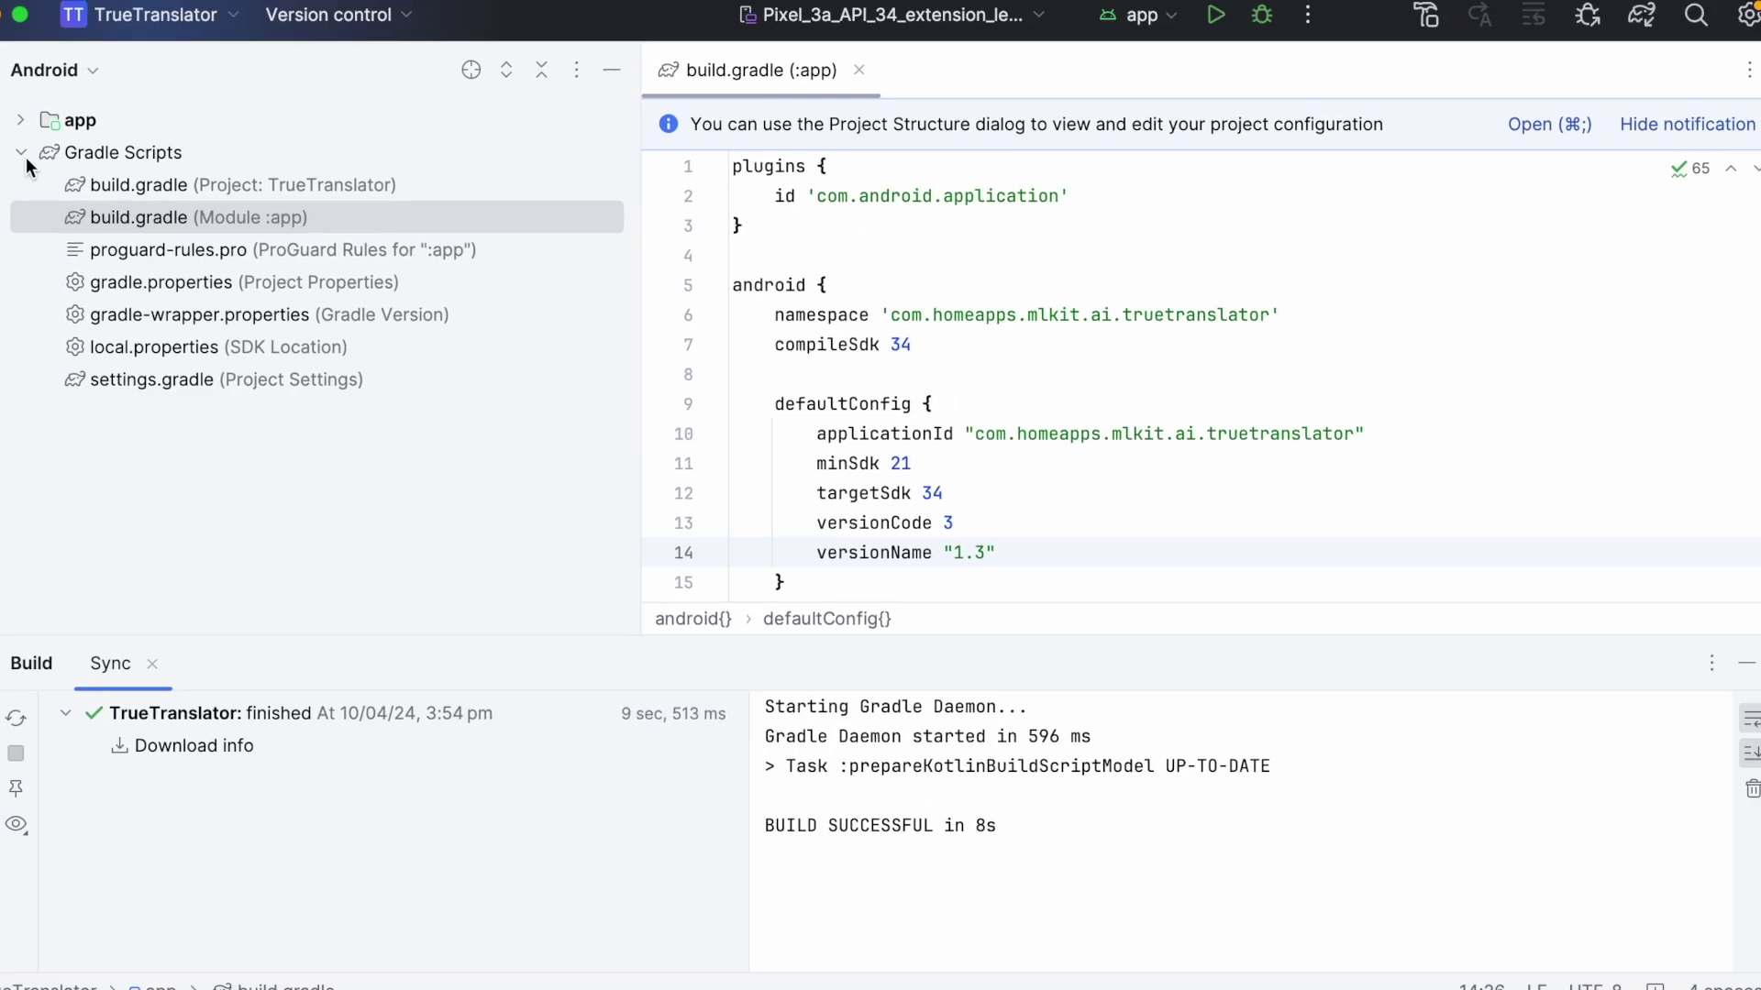
# Expand app/release in Project view and generate a signed release app bundle with the existing key
pyautogui.click(51, 71)
pyautogui.click(44, 124)
pyautogui.click(45, 218)
pyautogui.click(72, 315)
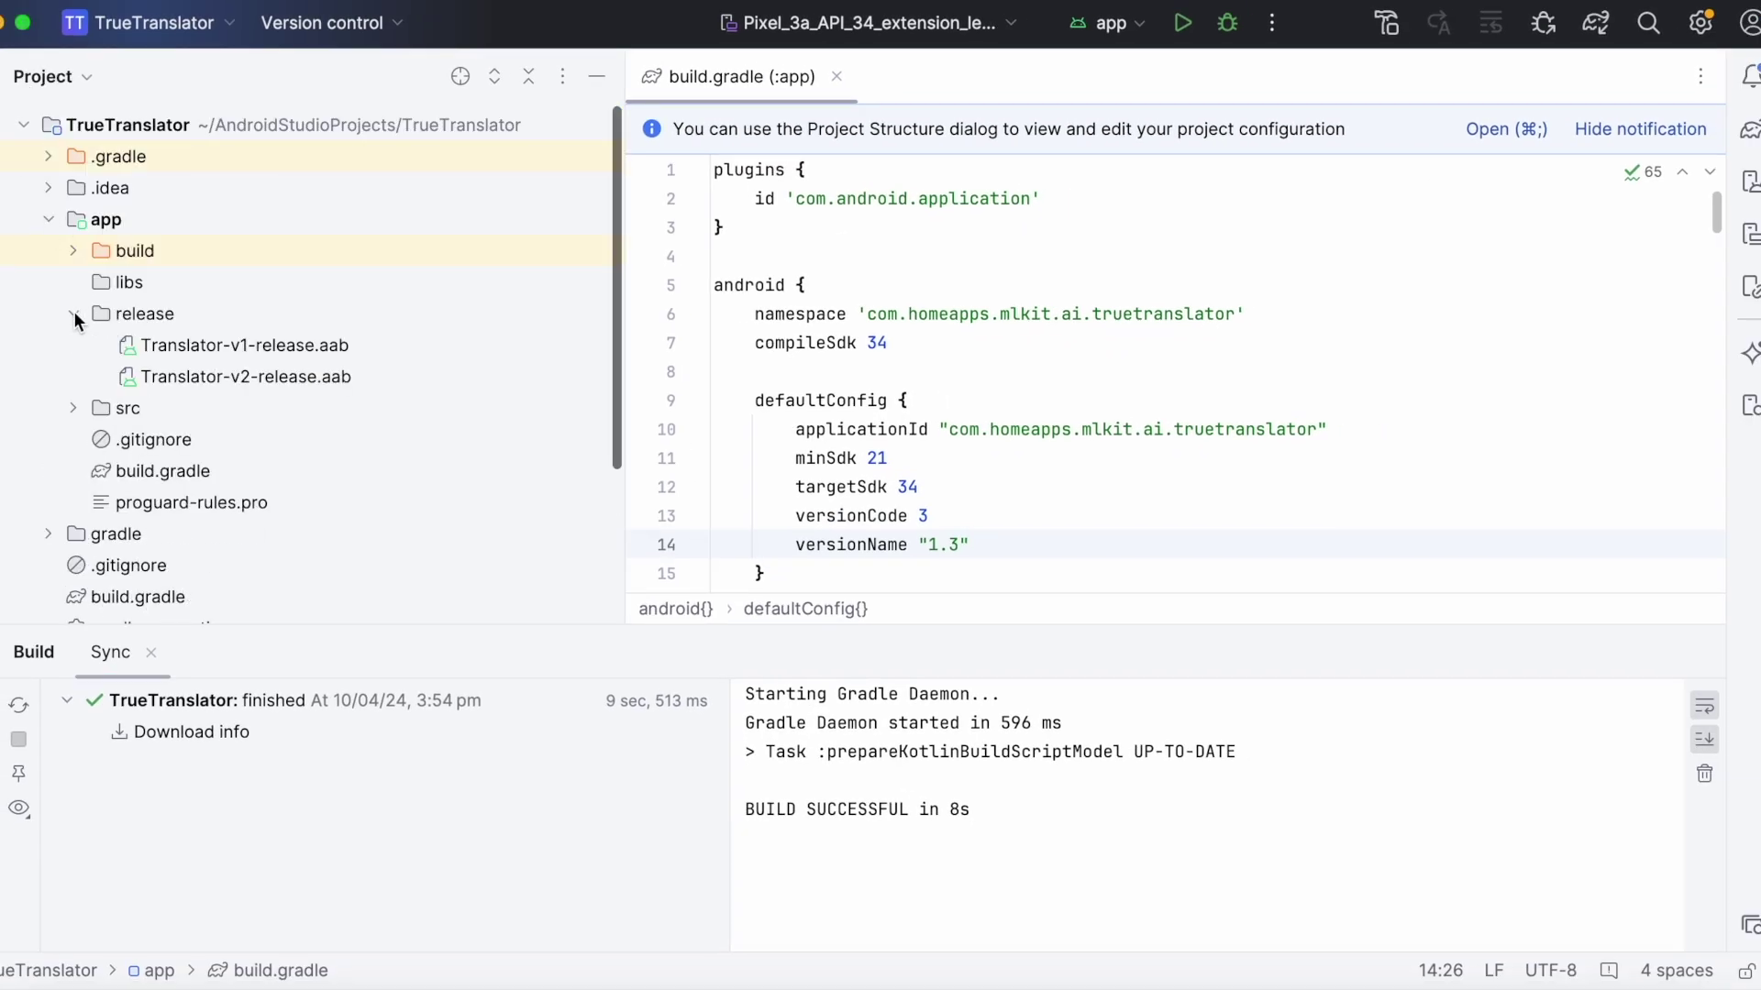
pyautogui.click(147, 317)
pyautogui.click(587, 2)
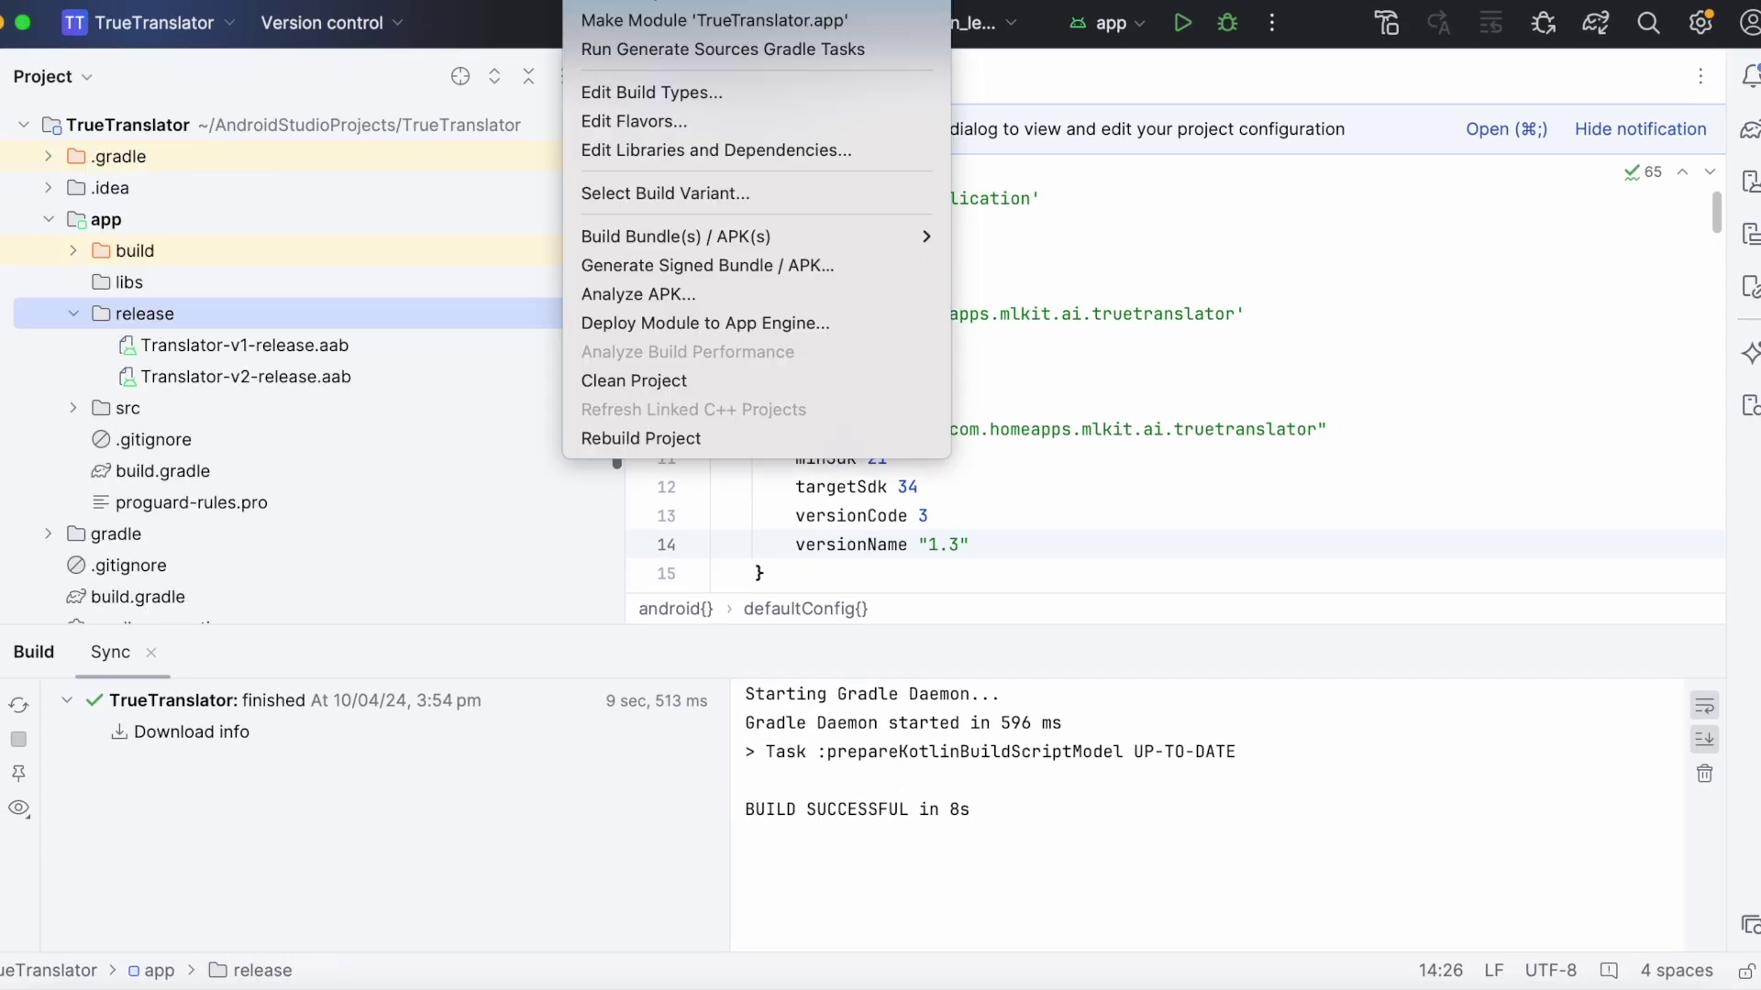
pyautogui.click(706, 265)
pyautogui.click(1137, 707)
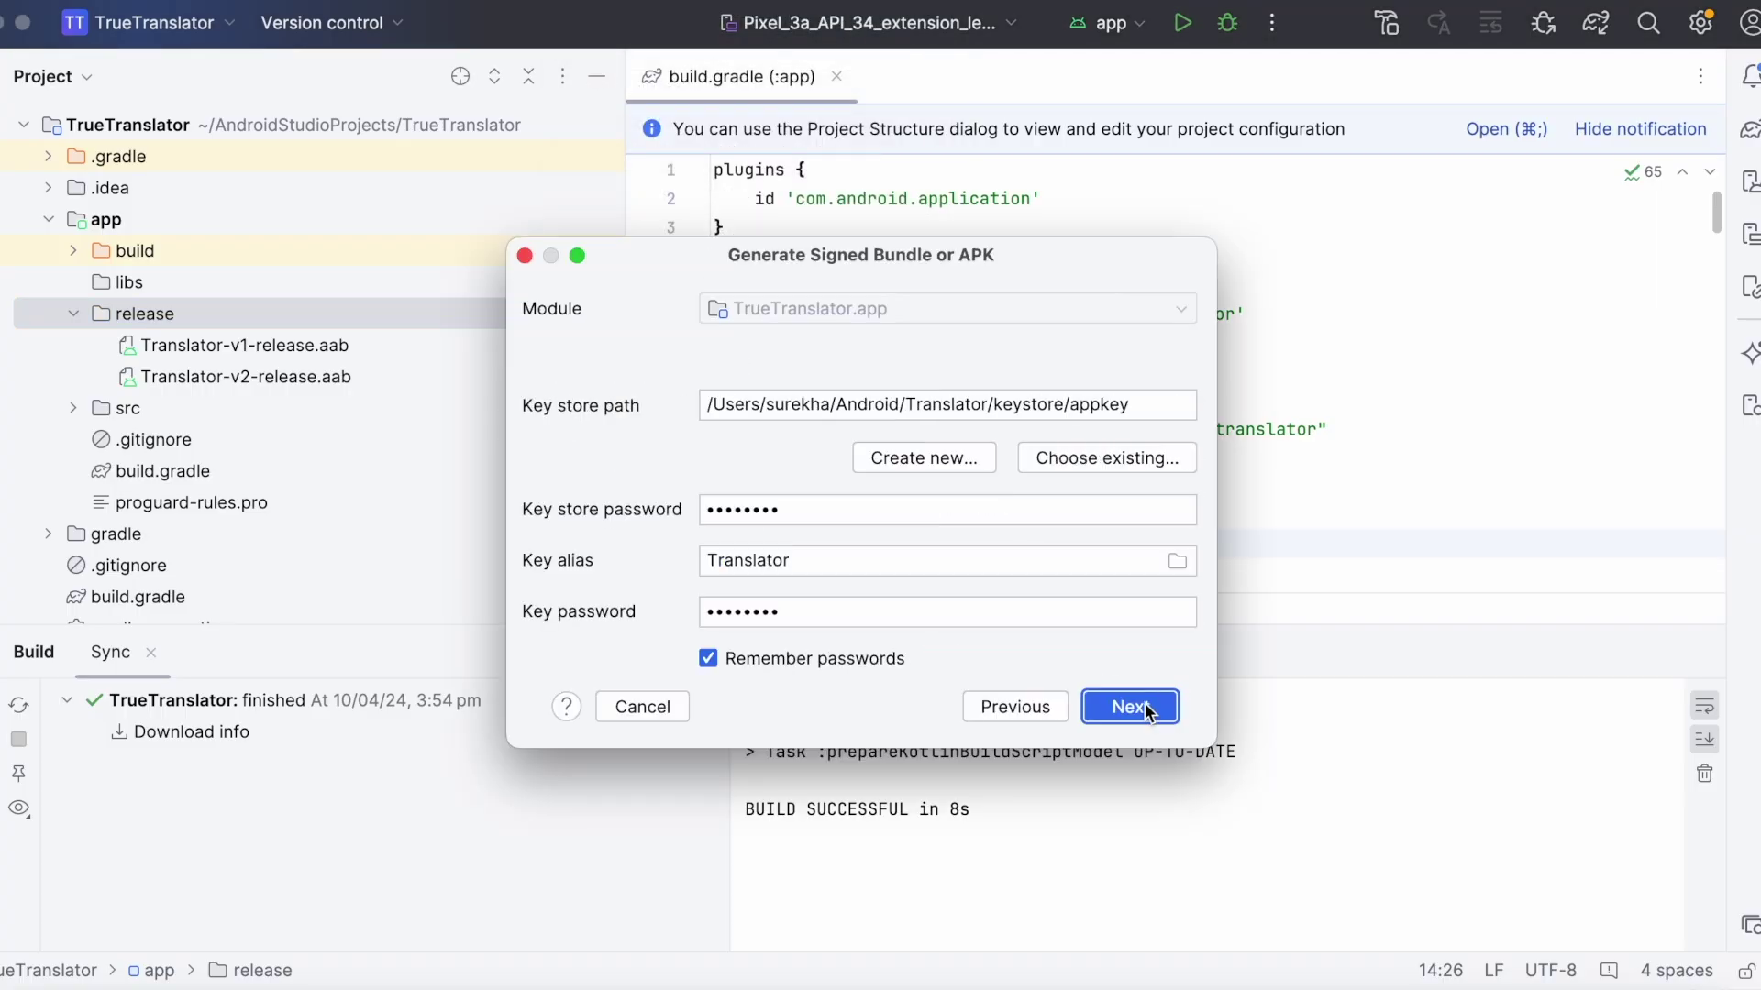
pyautogui.click(1147, 707)
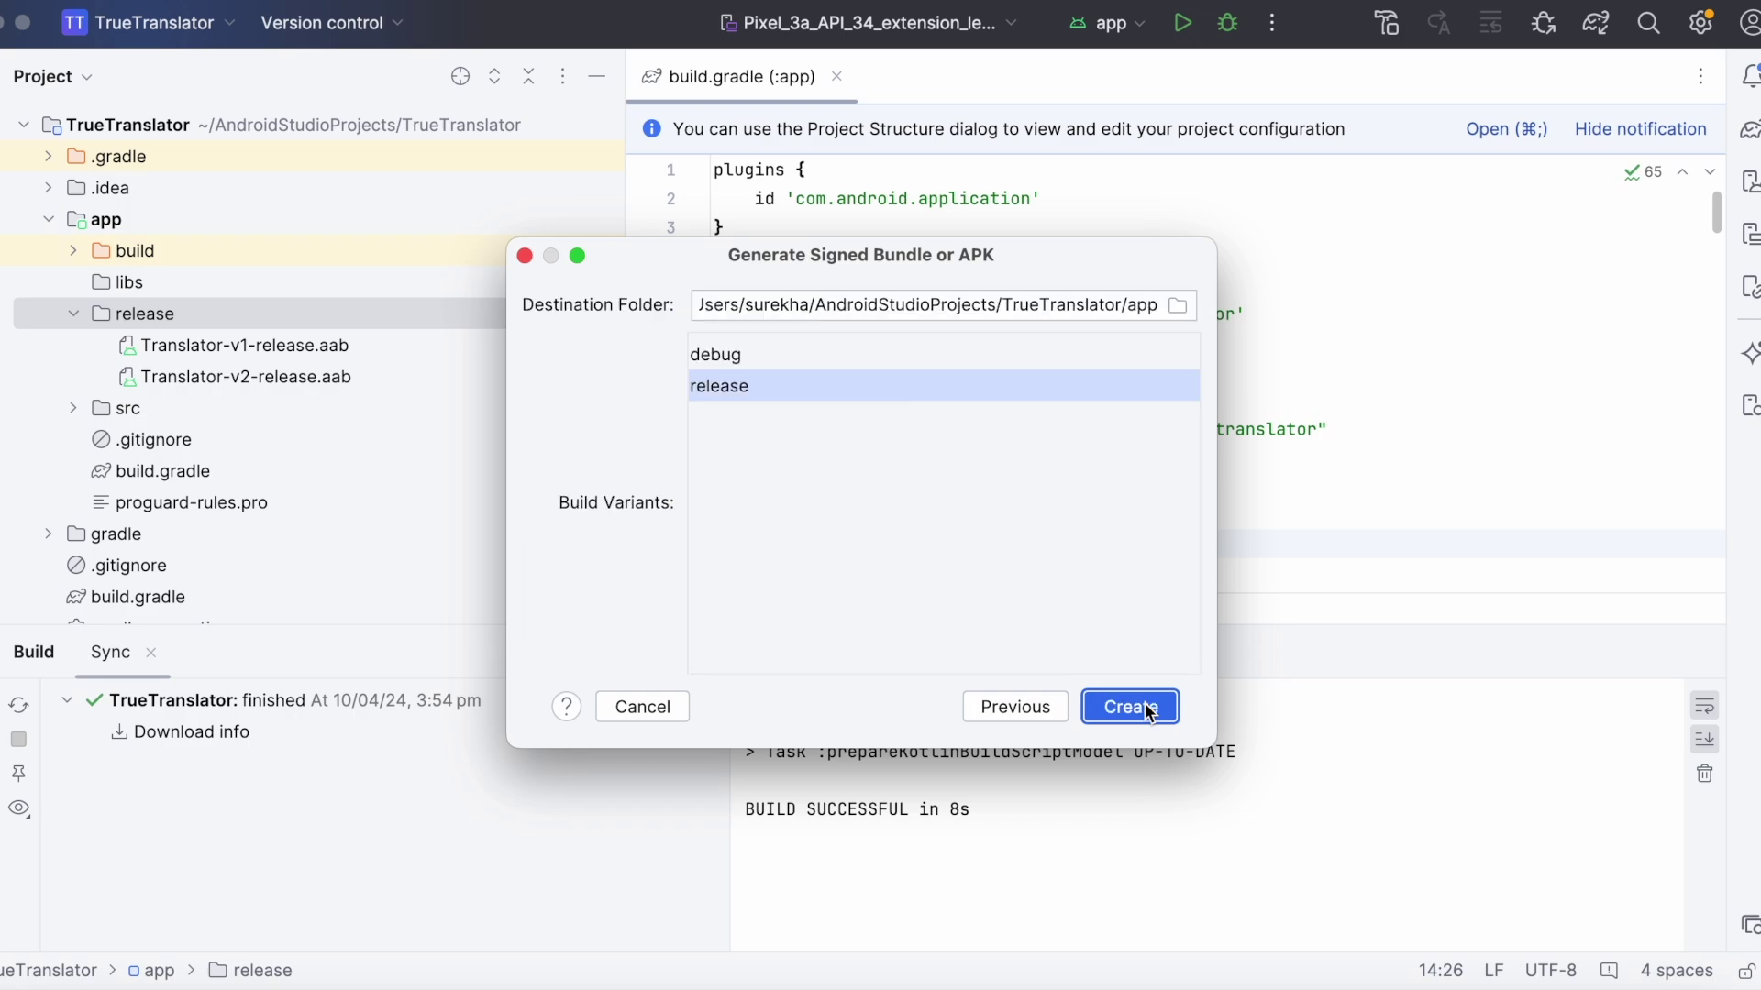
pyautogui.click(1130, 707)
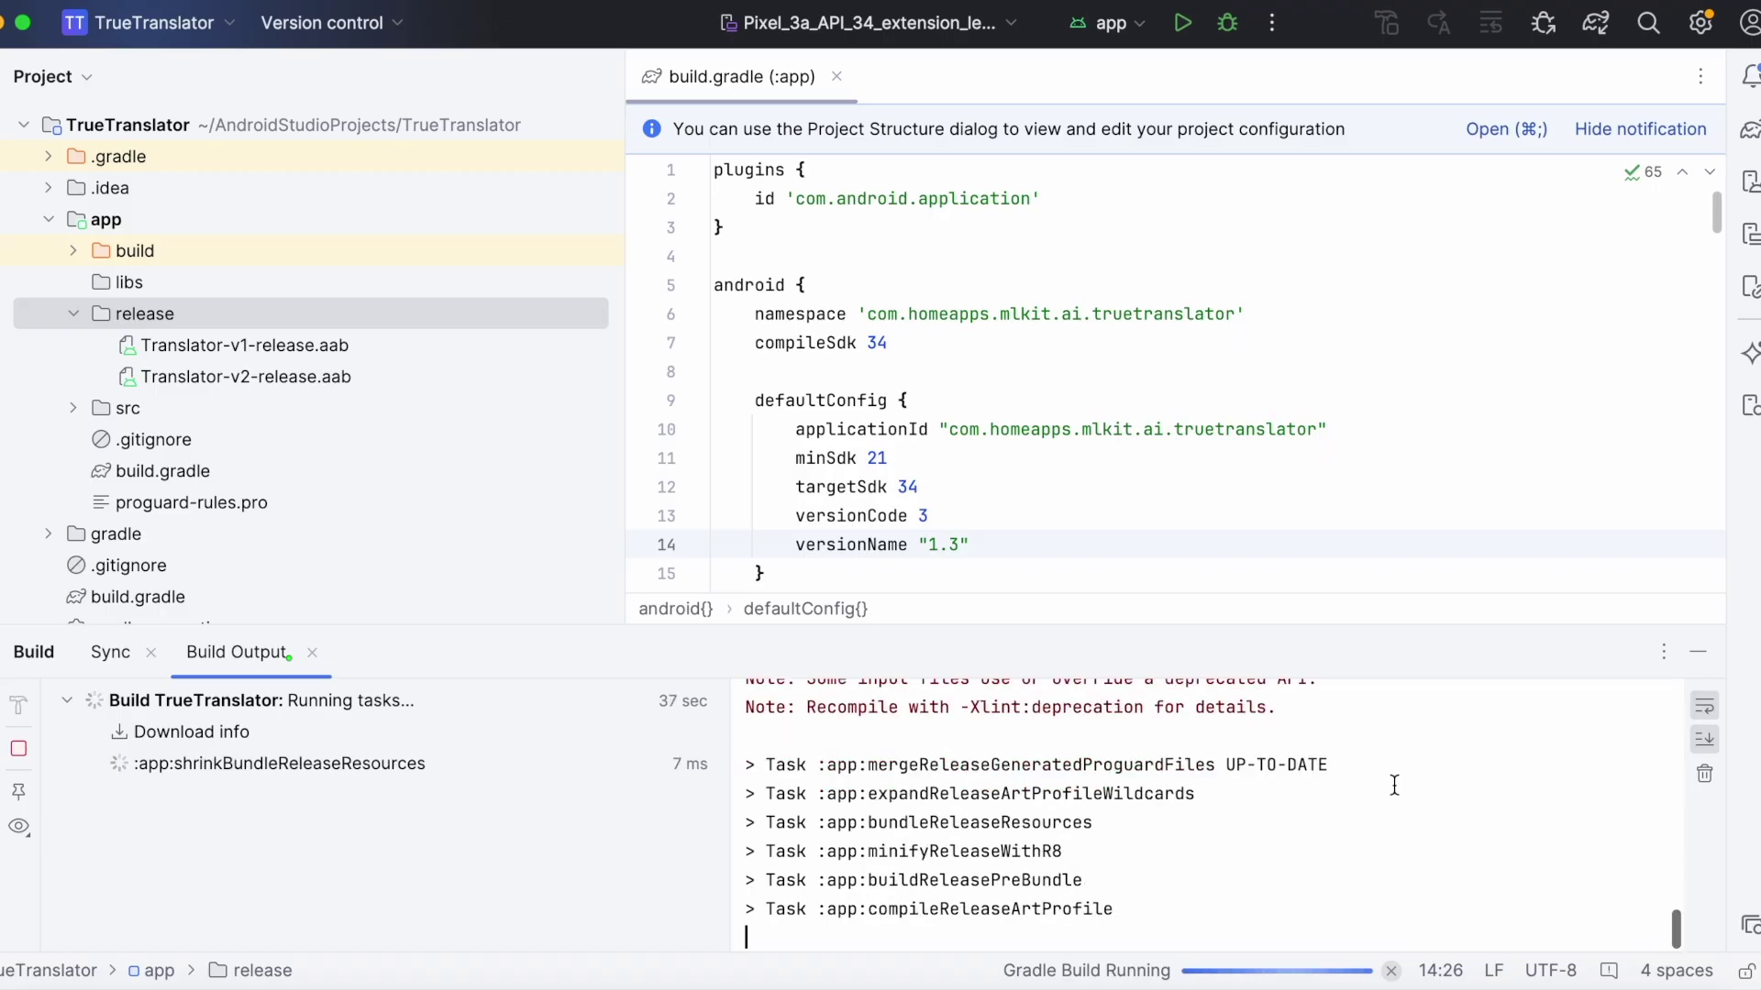
# Locate the new Translator-v3-release.aab in the file browser
pyautogui.click(1479, 912)
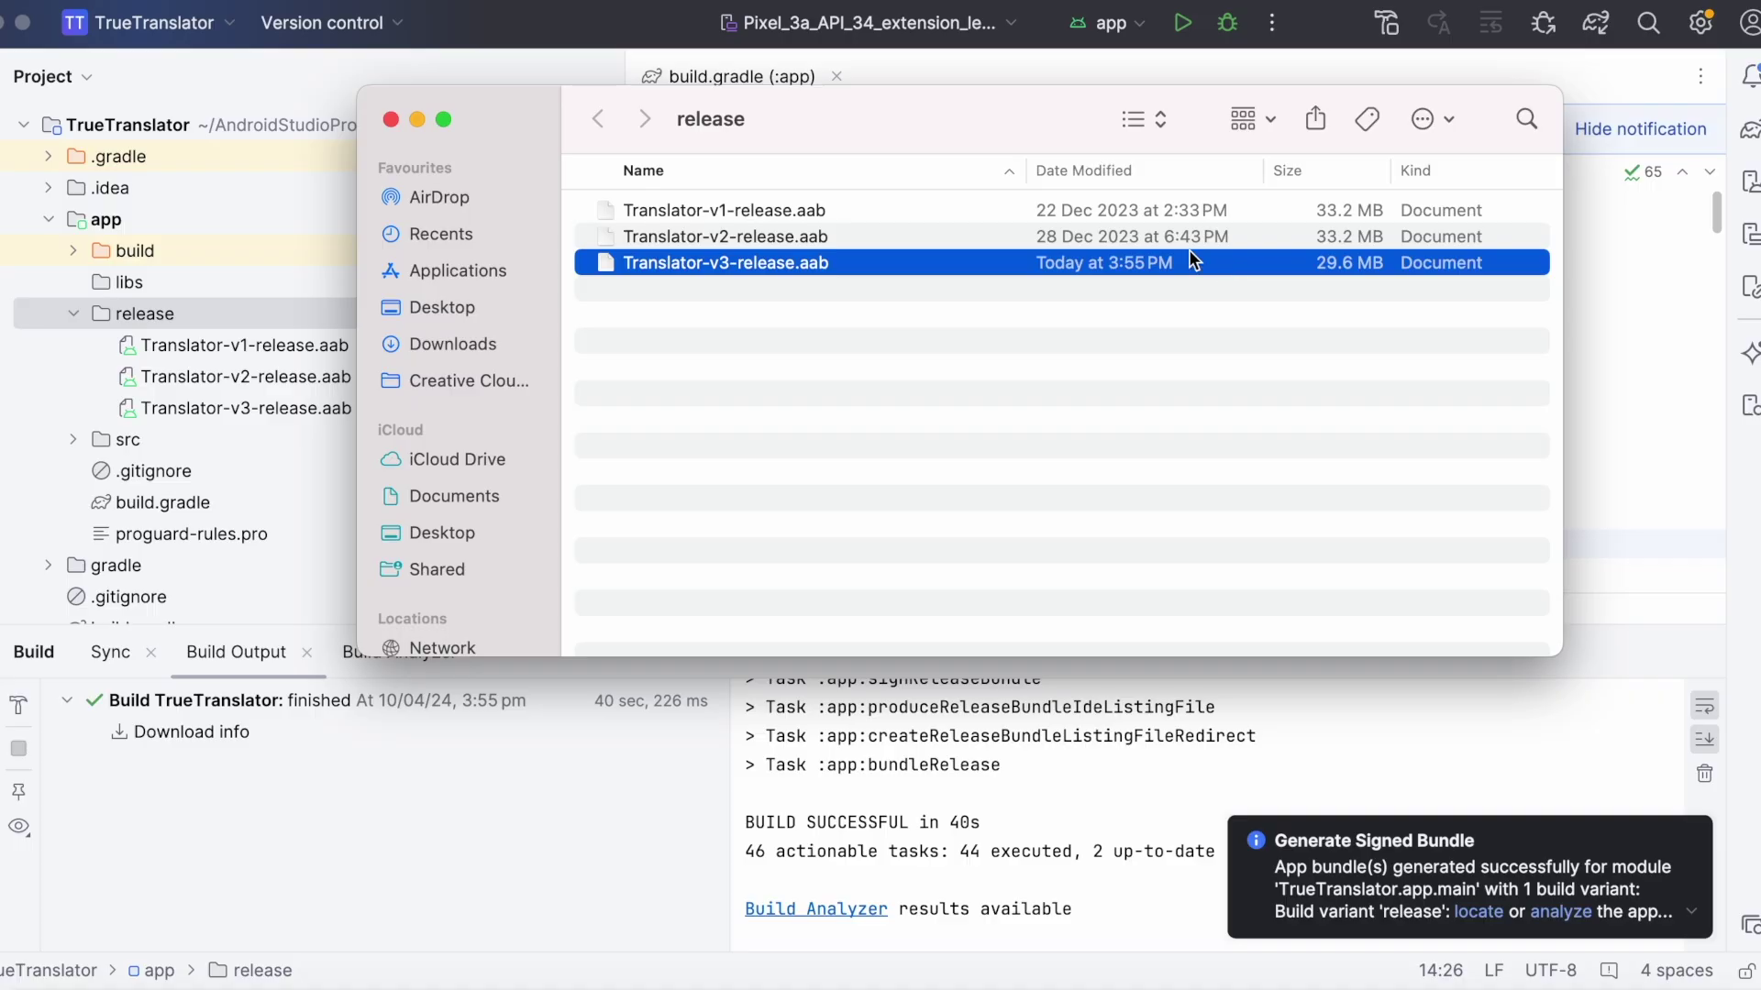
pyautogui.click(767, 404)
pyautogui.click(711, 257)
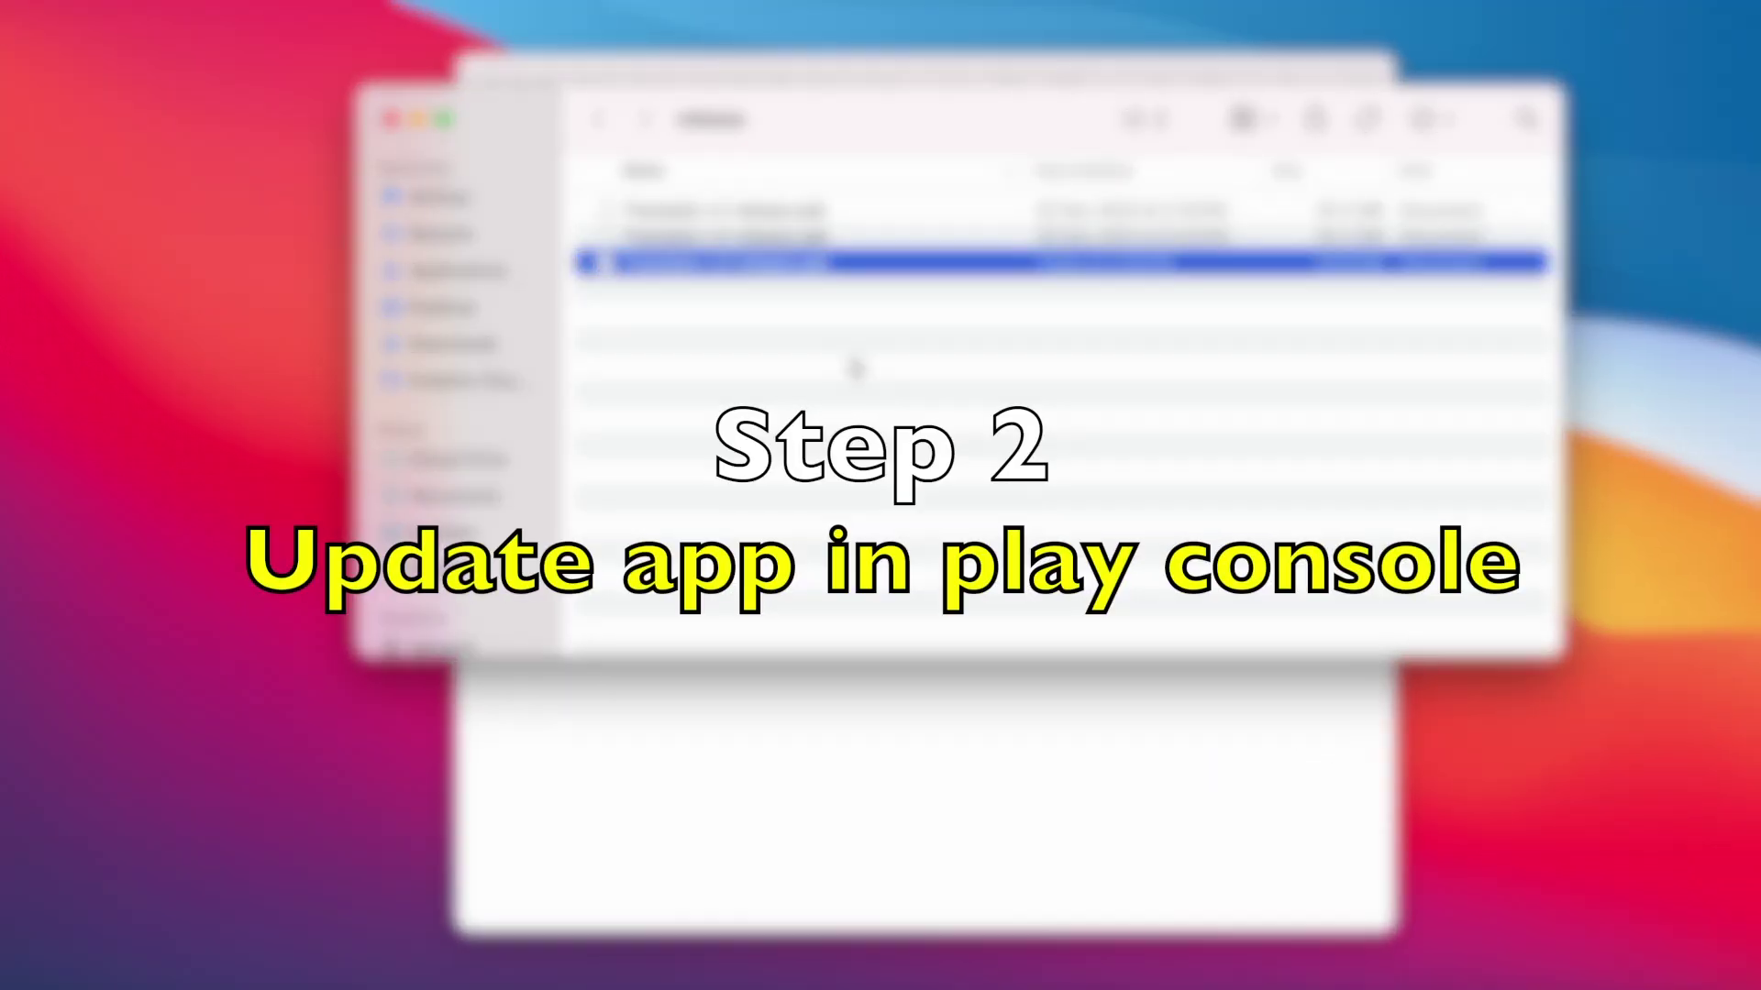
pyautogui.click(915, 758)
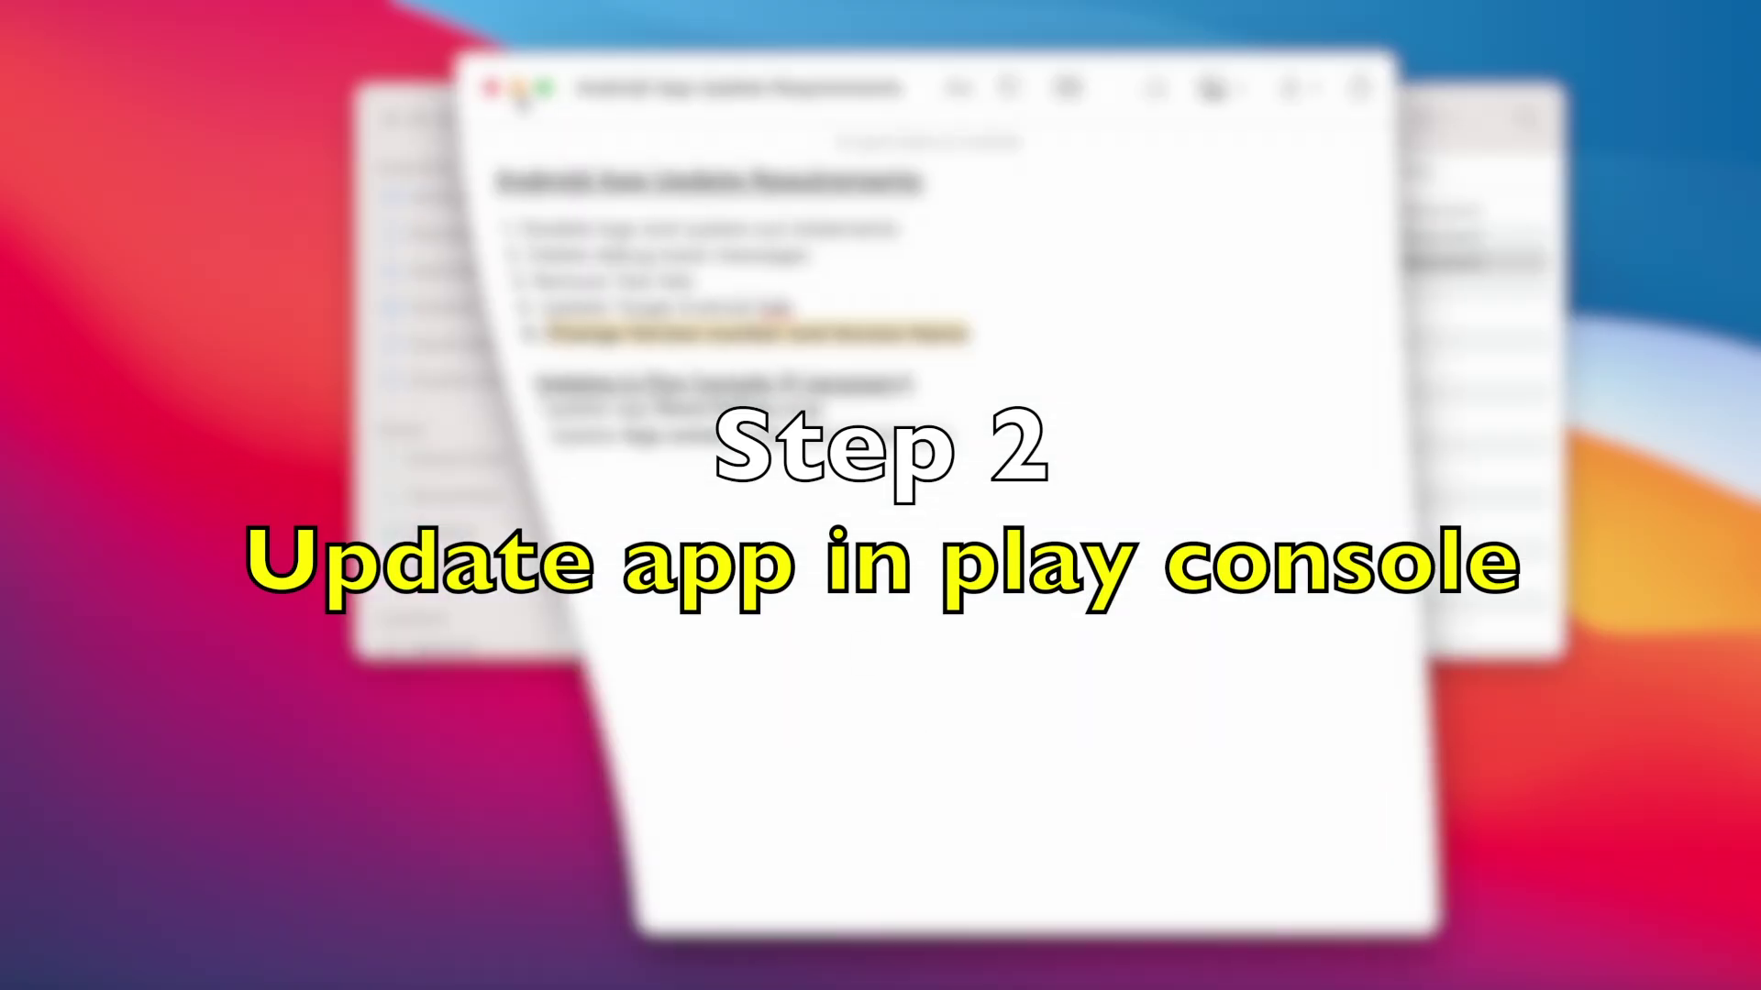
pyautogui.click(531, 84)
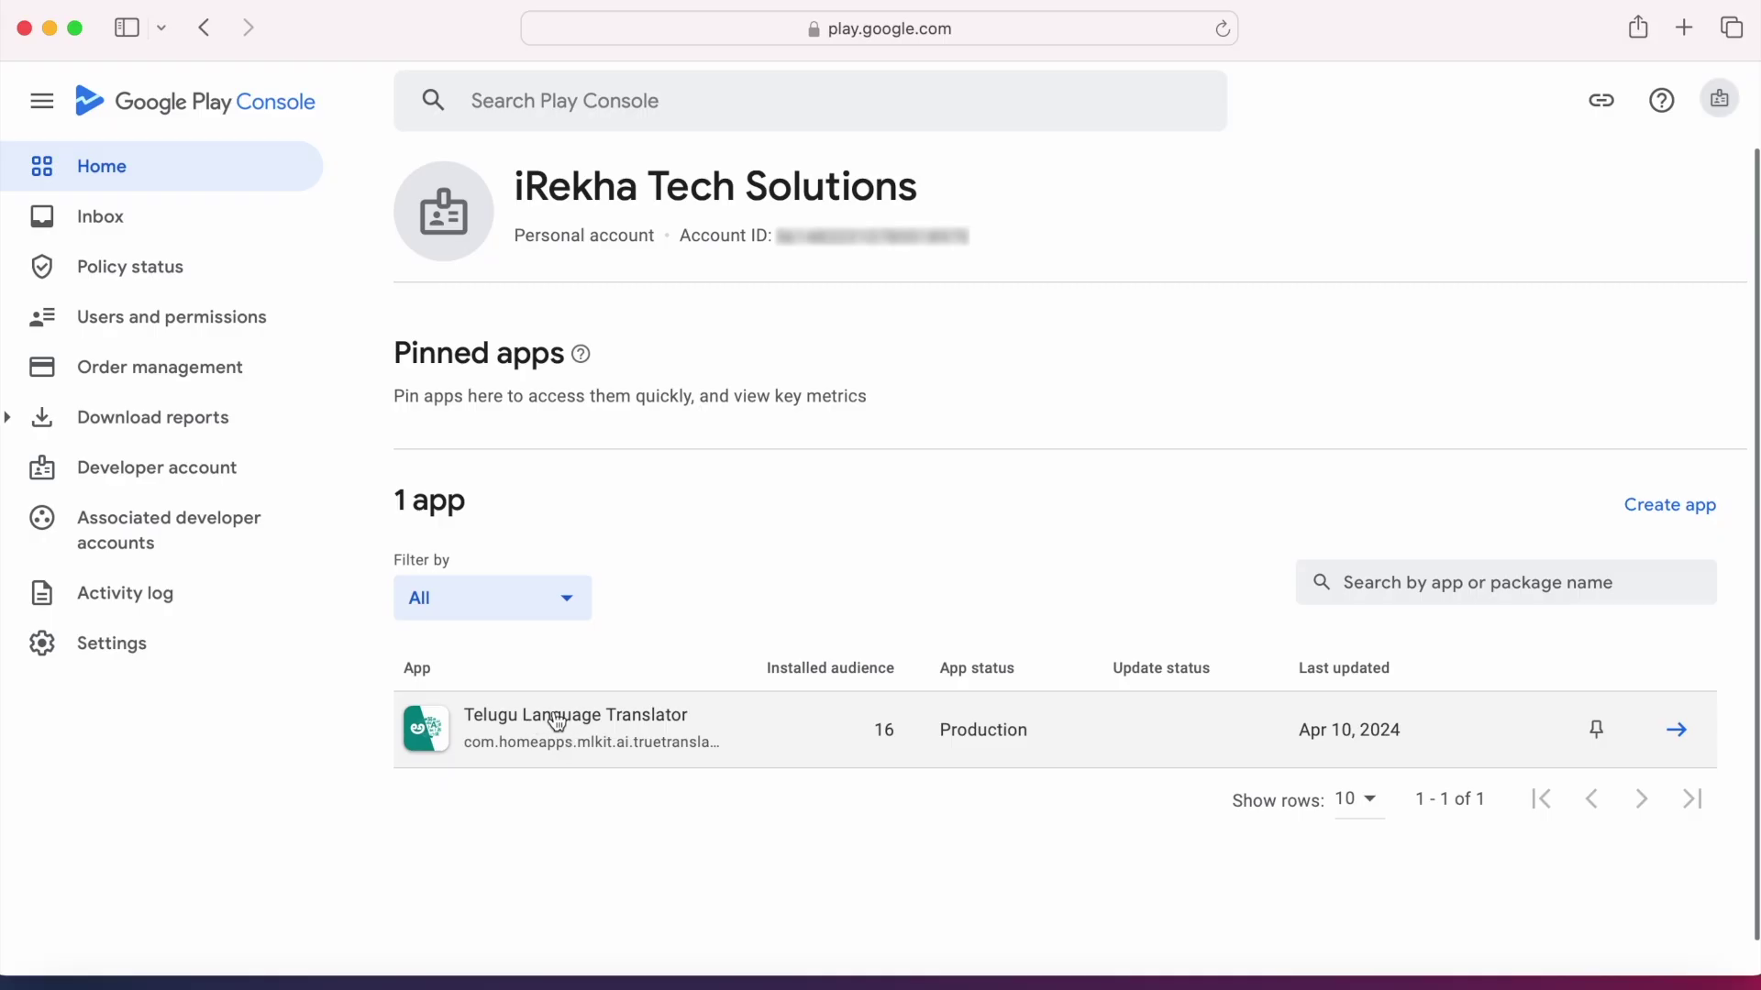
# Open the Telugu Language Translator app's Production track and create a new release
pyautogui.click(556, 723)
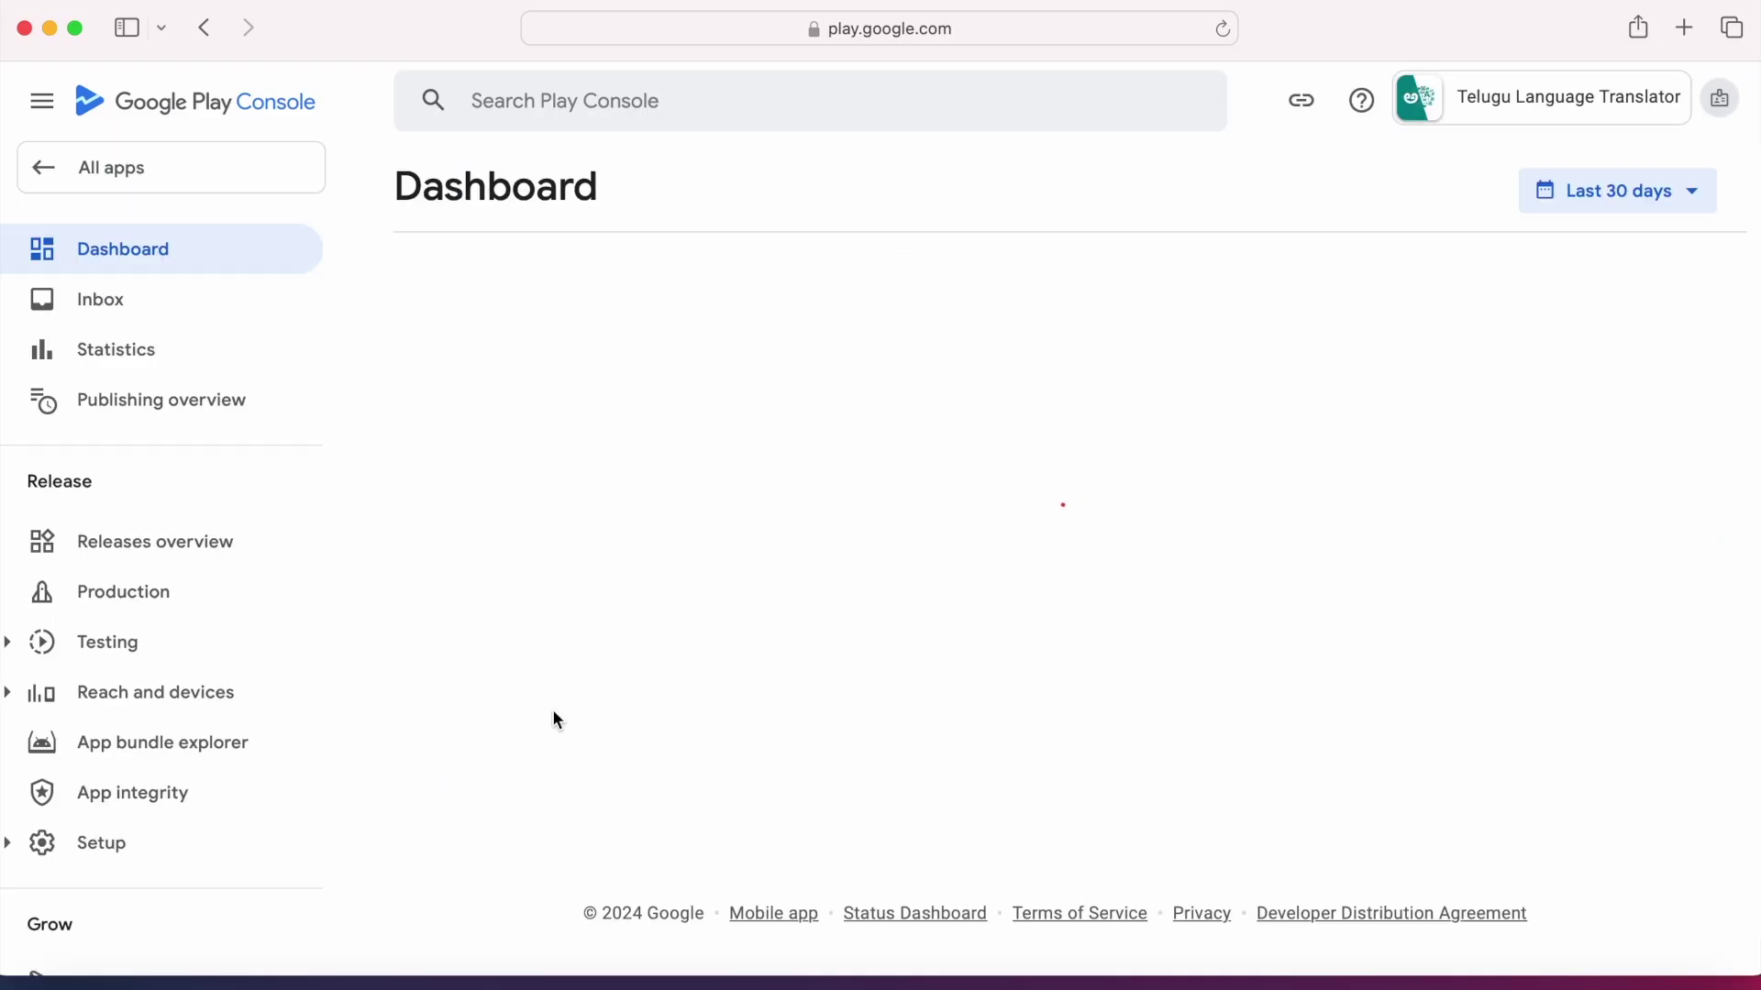
pyautogui.click(125, 592)
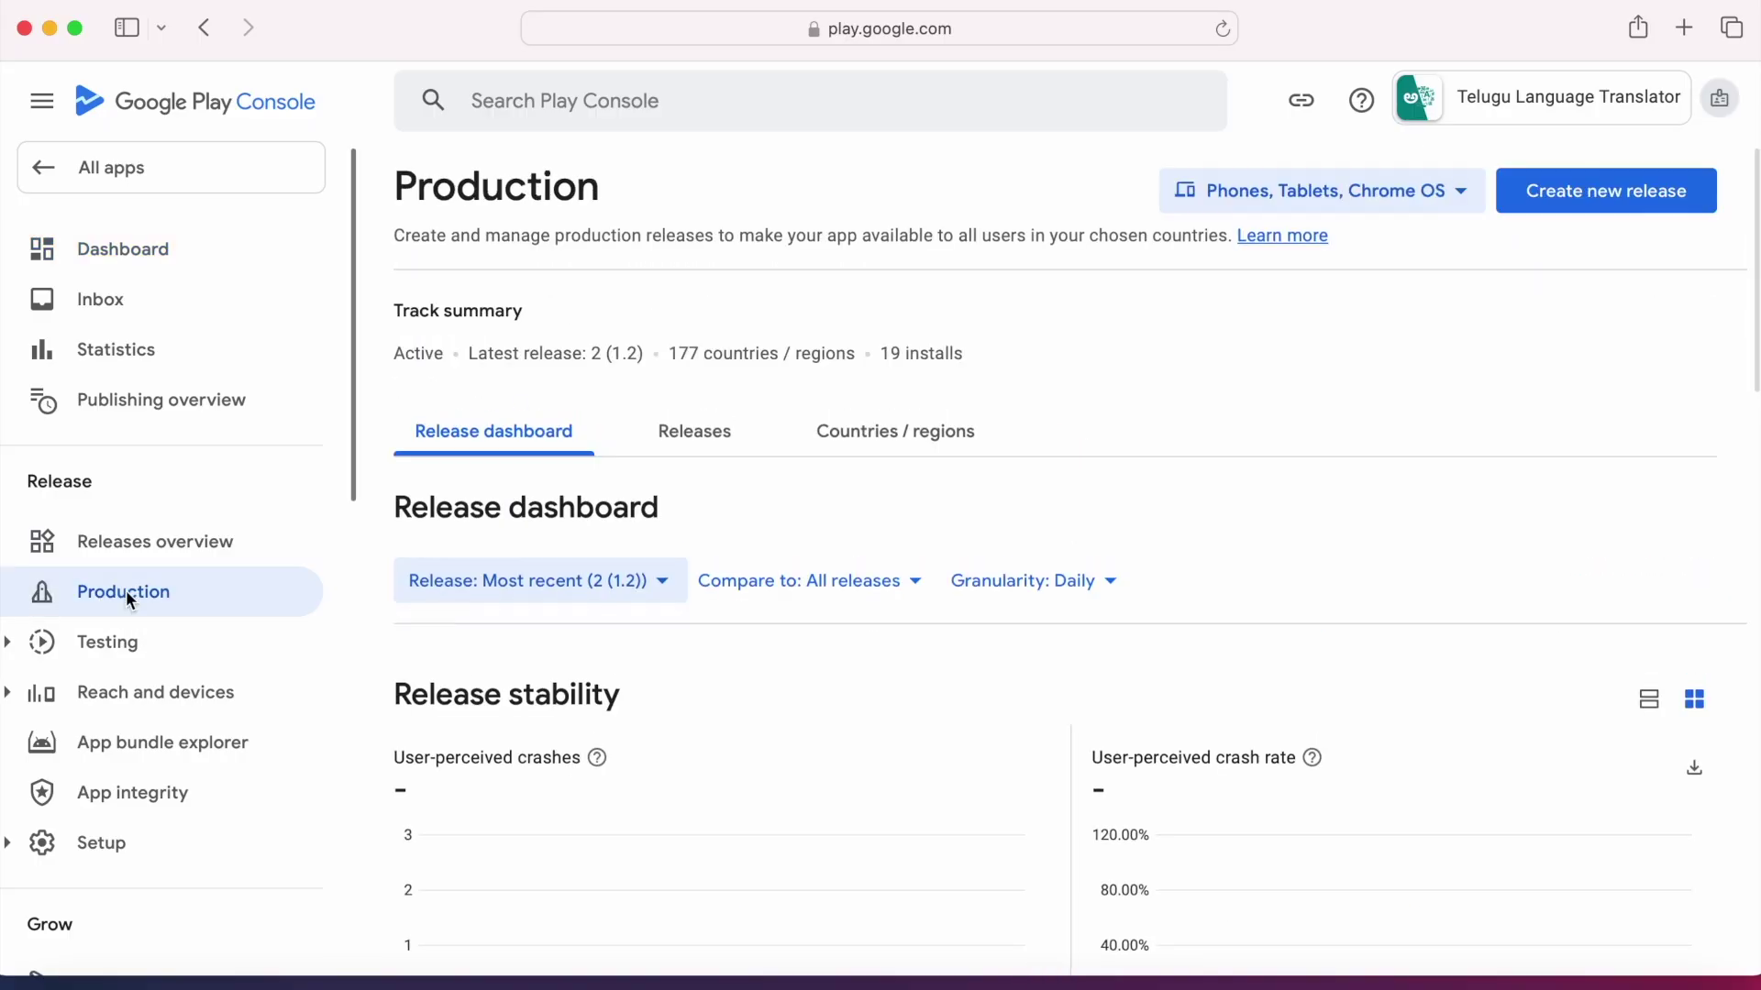
pyautogui.click(1574, 211)
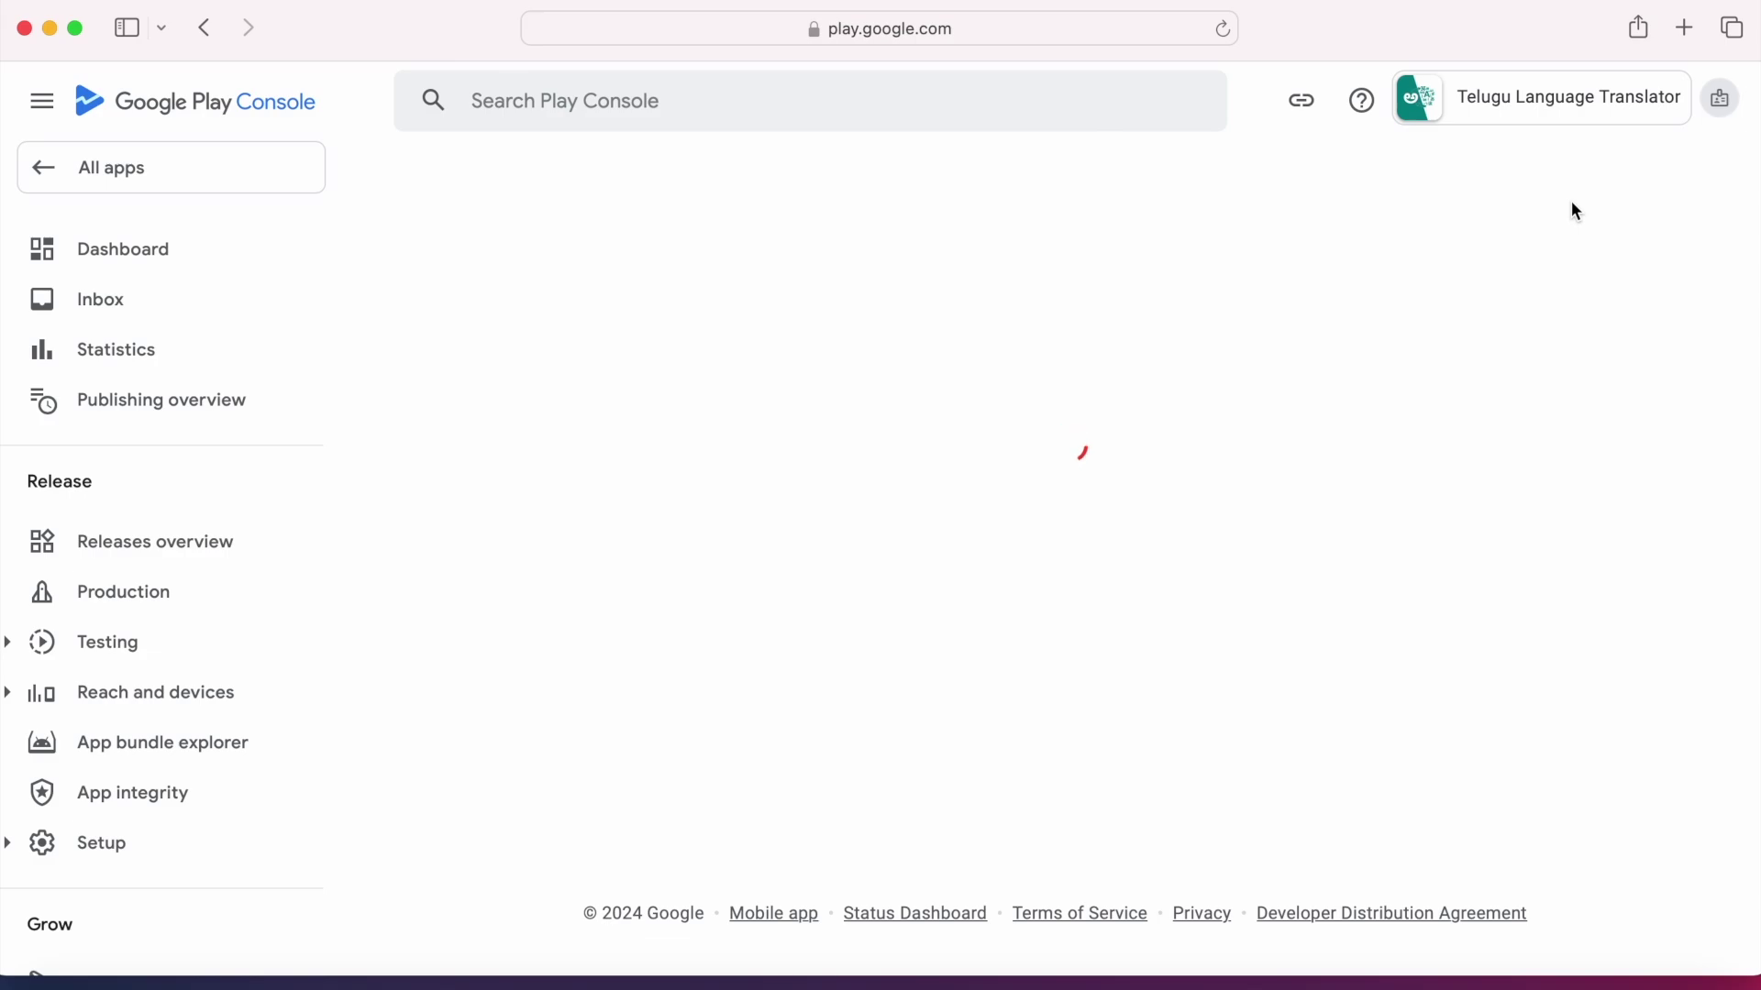
# Review the release name and release notes fields, then choose to discard the release
pyautogui.scroll(-3, 1121, 581)
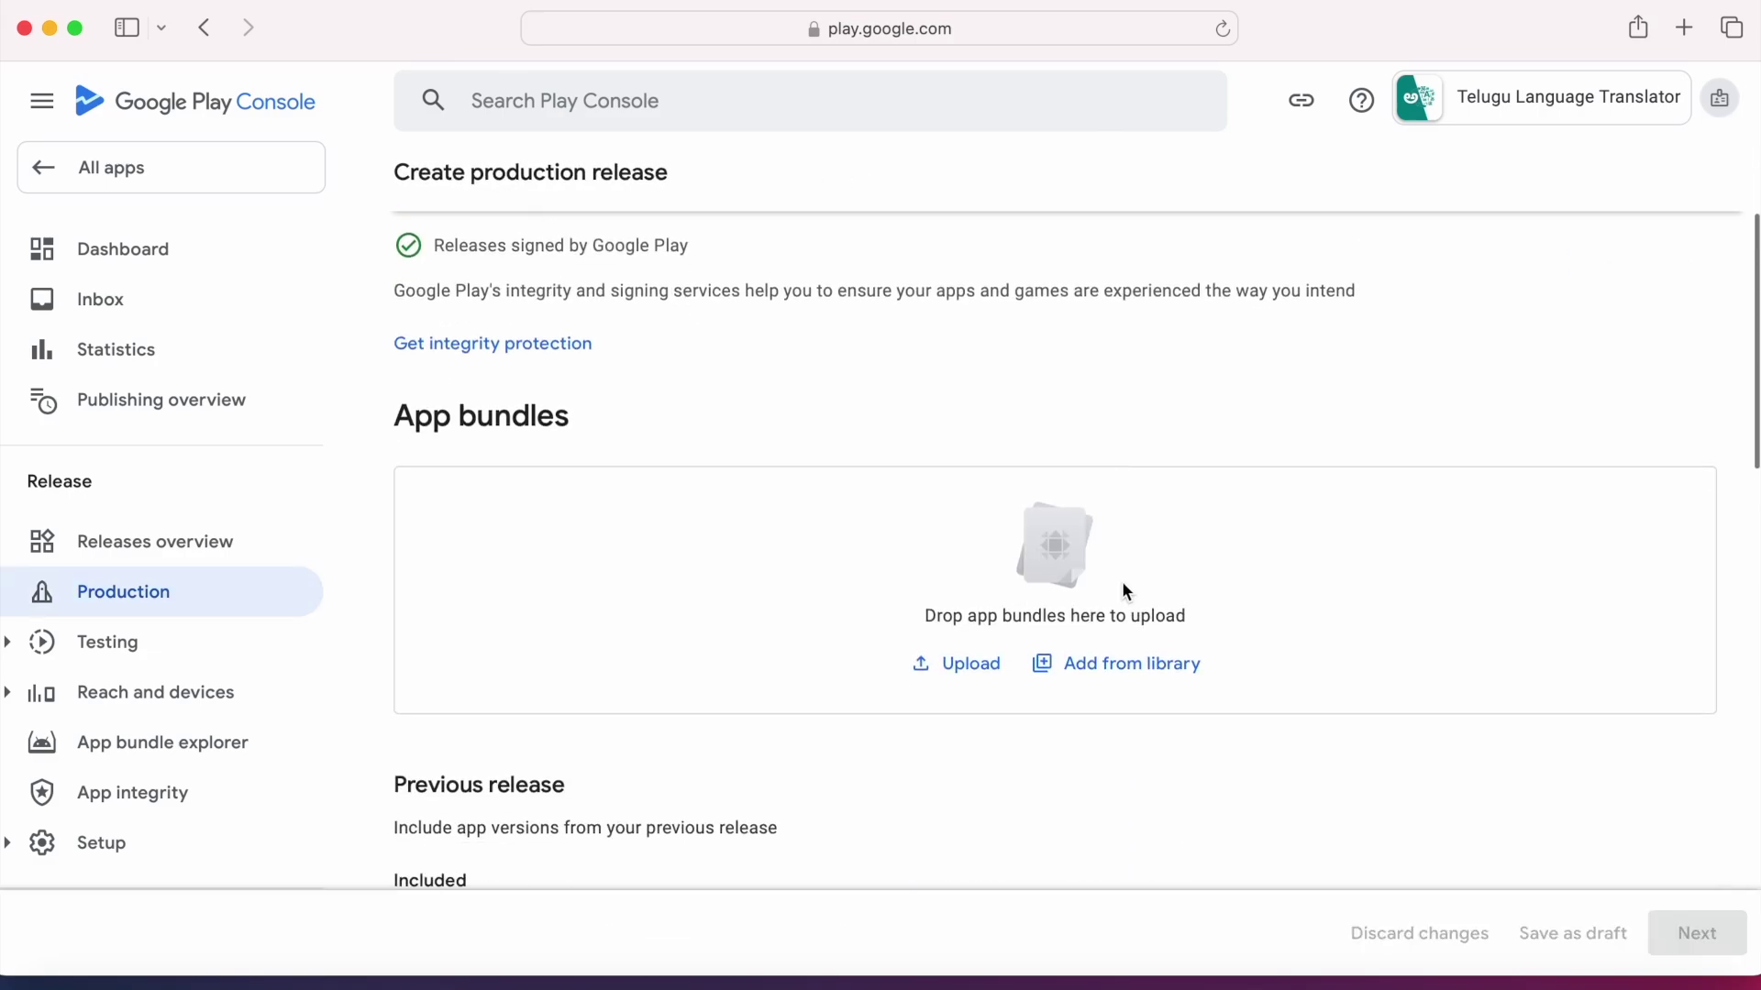
pyautogui.scroll(-5, 978, 523)
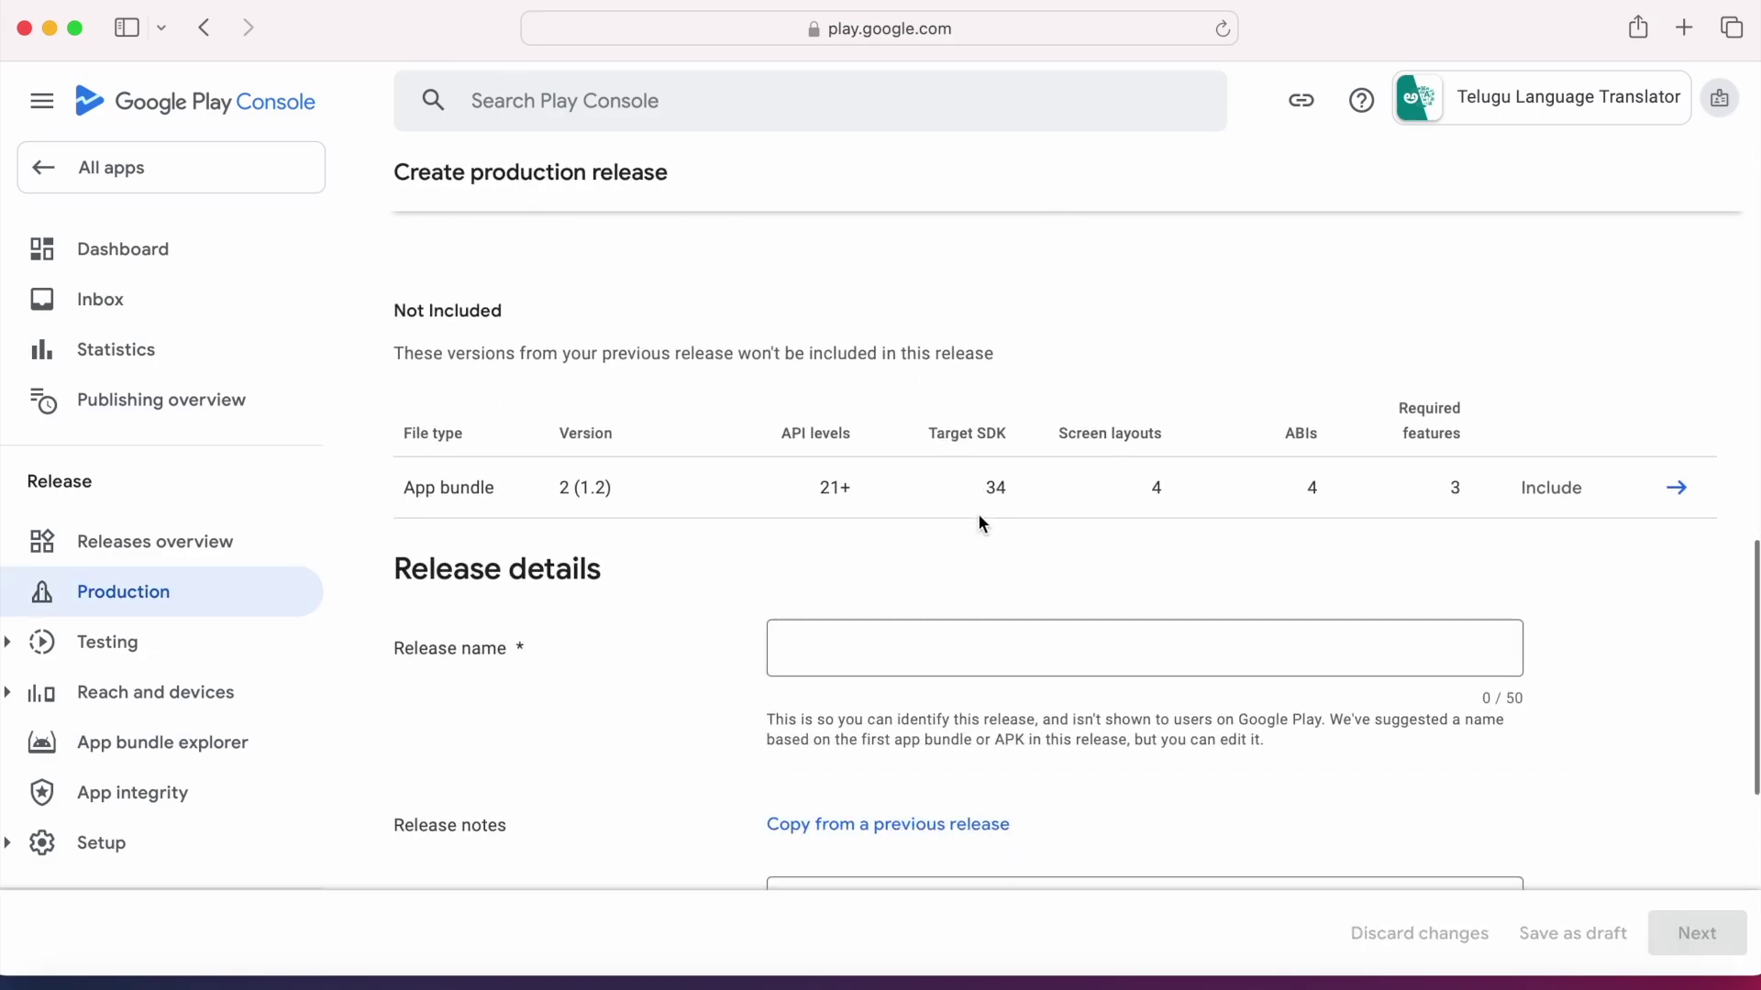
pyautogui.click(837, 523)
pyautogui.scroll(-3, 1027, 574)
pyautogui.click(985, 634)
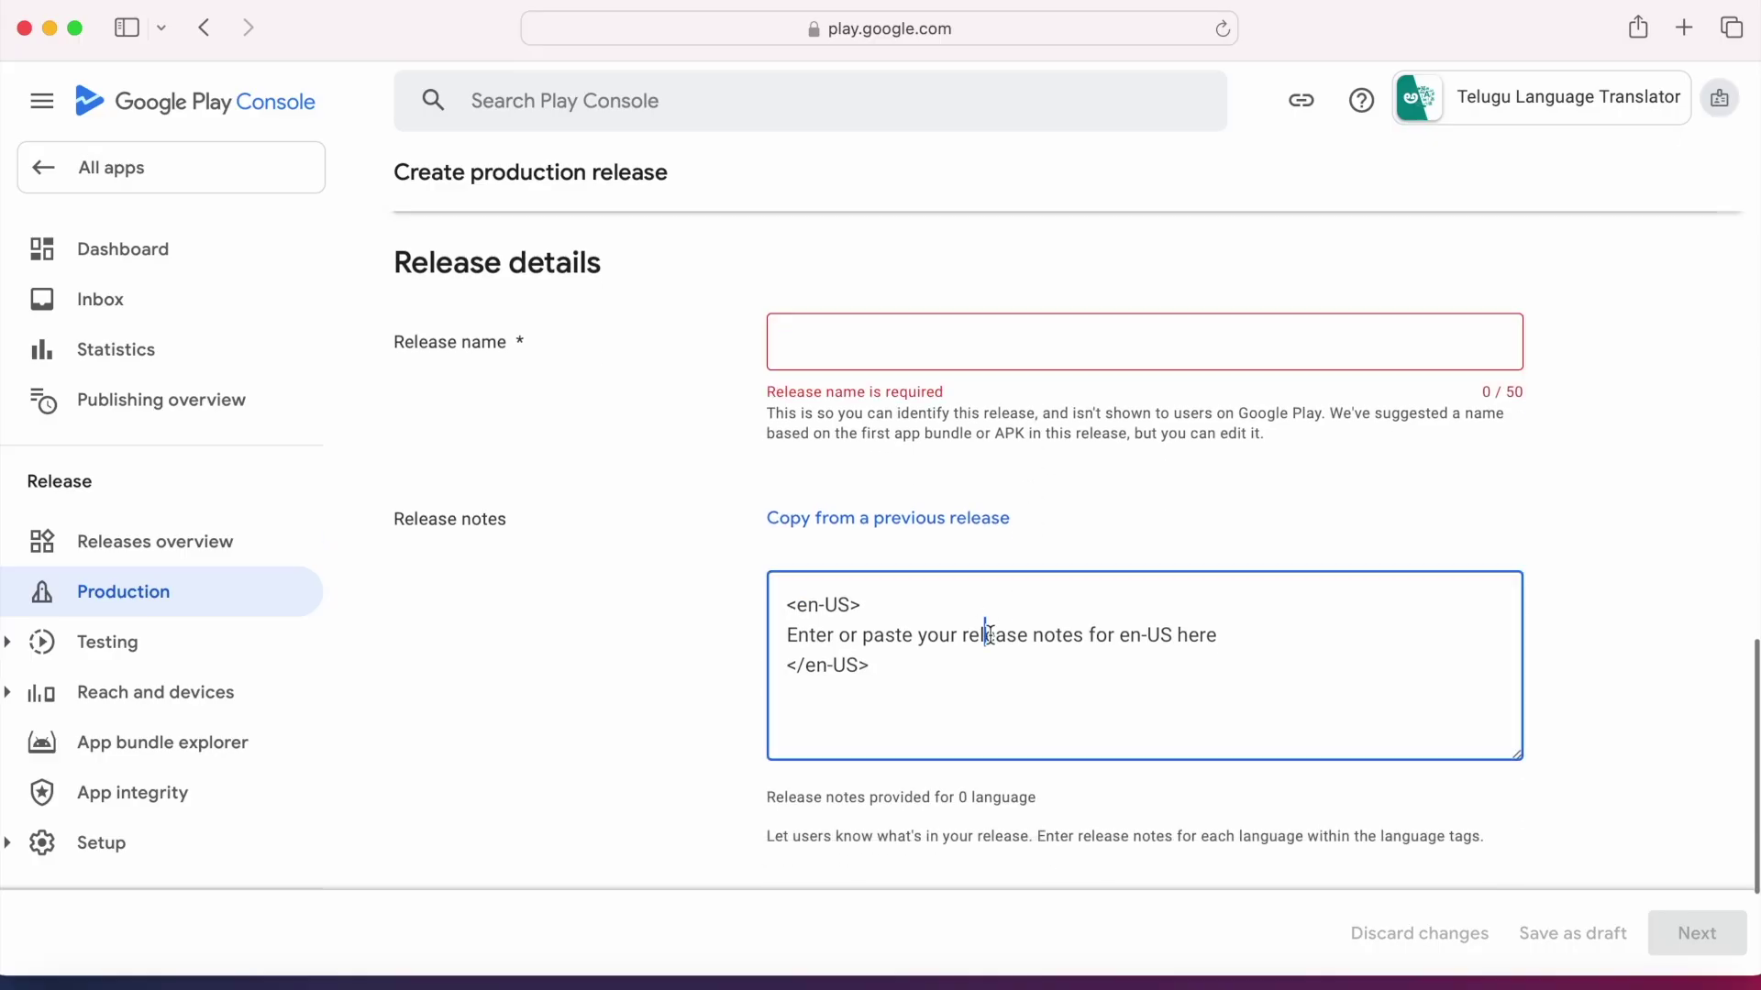
pyautogui.scroll(15, 1253, 637)
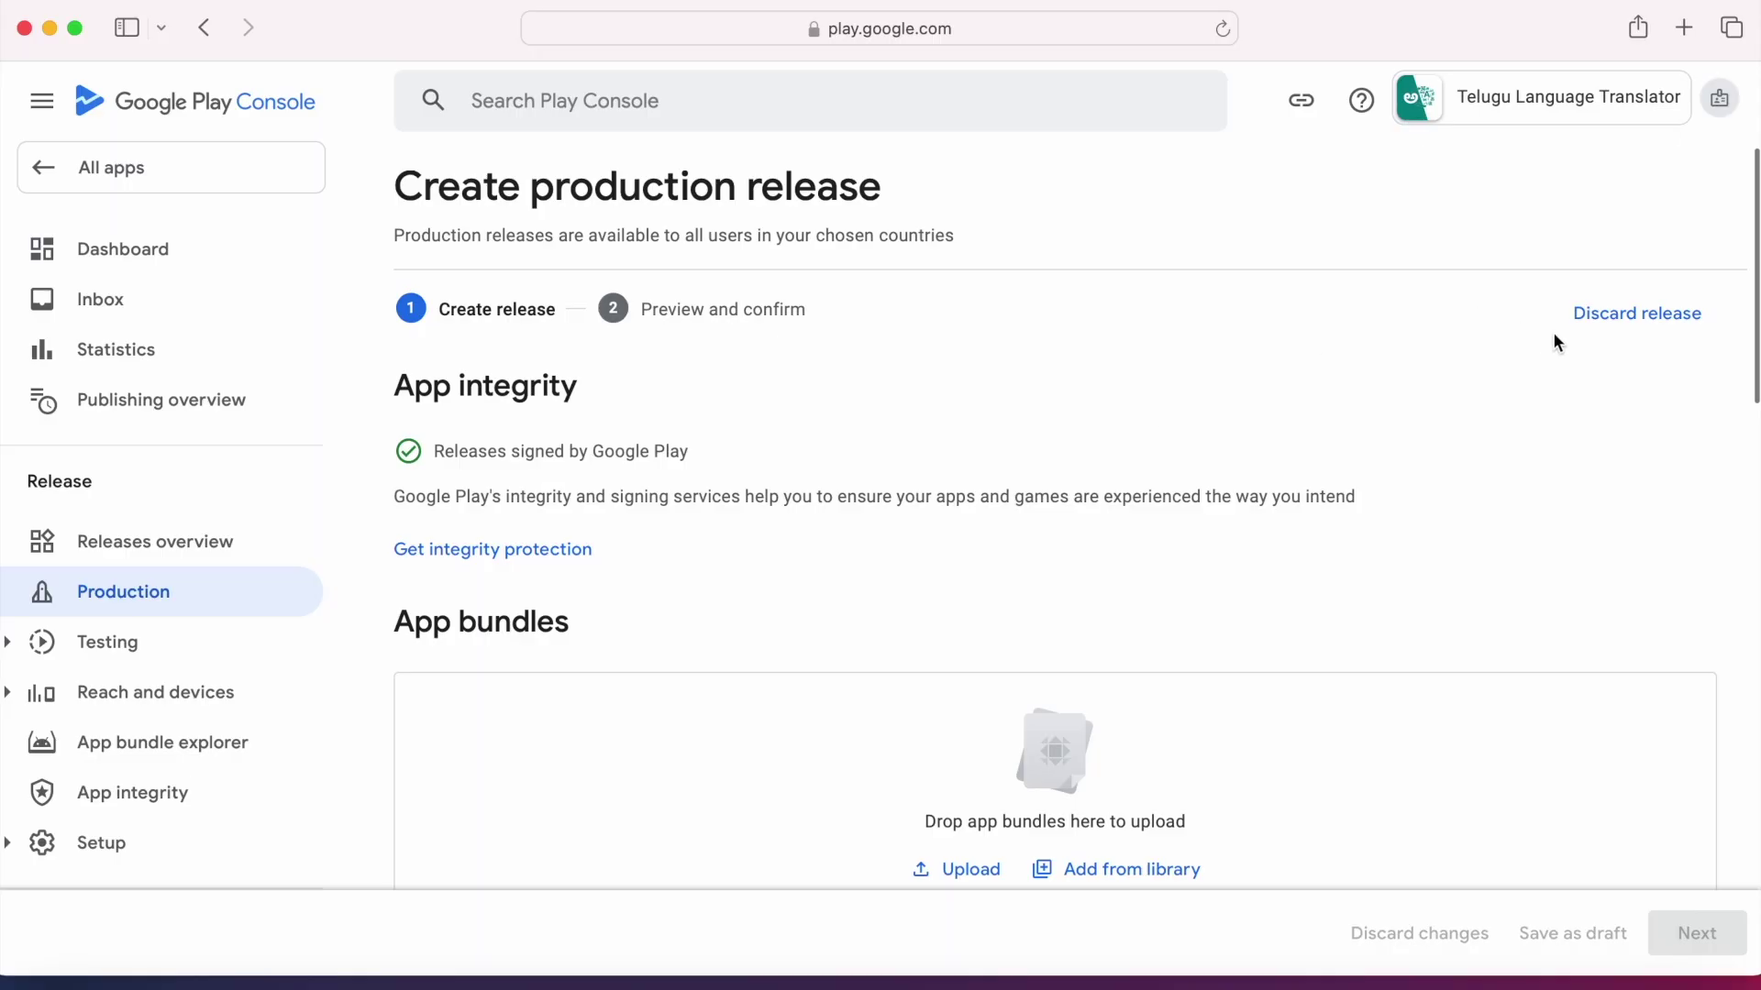
pyautogui.click(1596, 316)
# Confirm the discard, then review Internal testing, Closed testing and the pre-launch report overview
pyautogui.click(1096, 580)
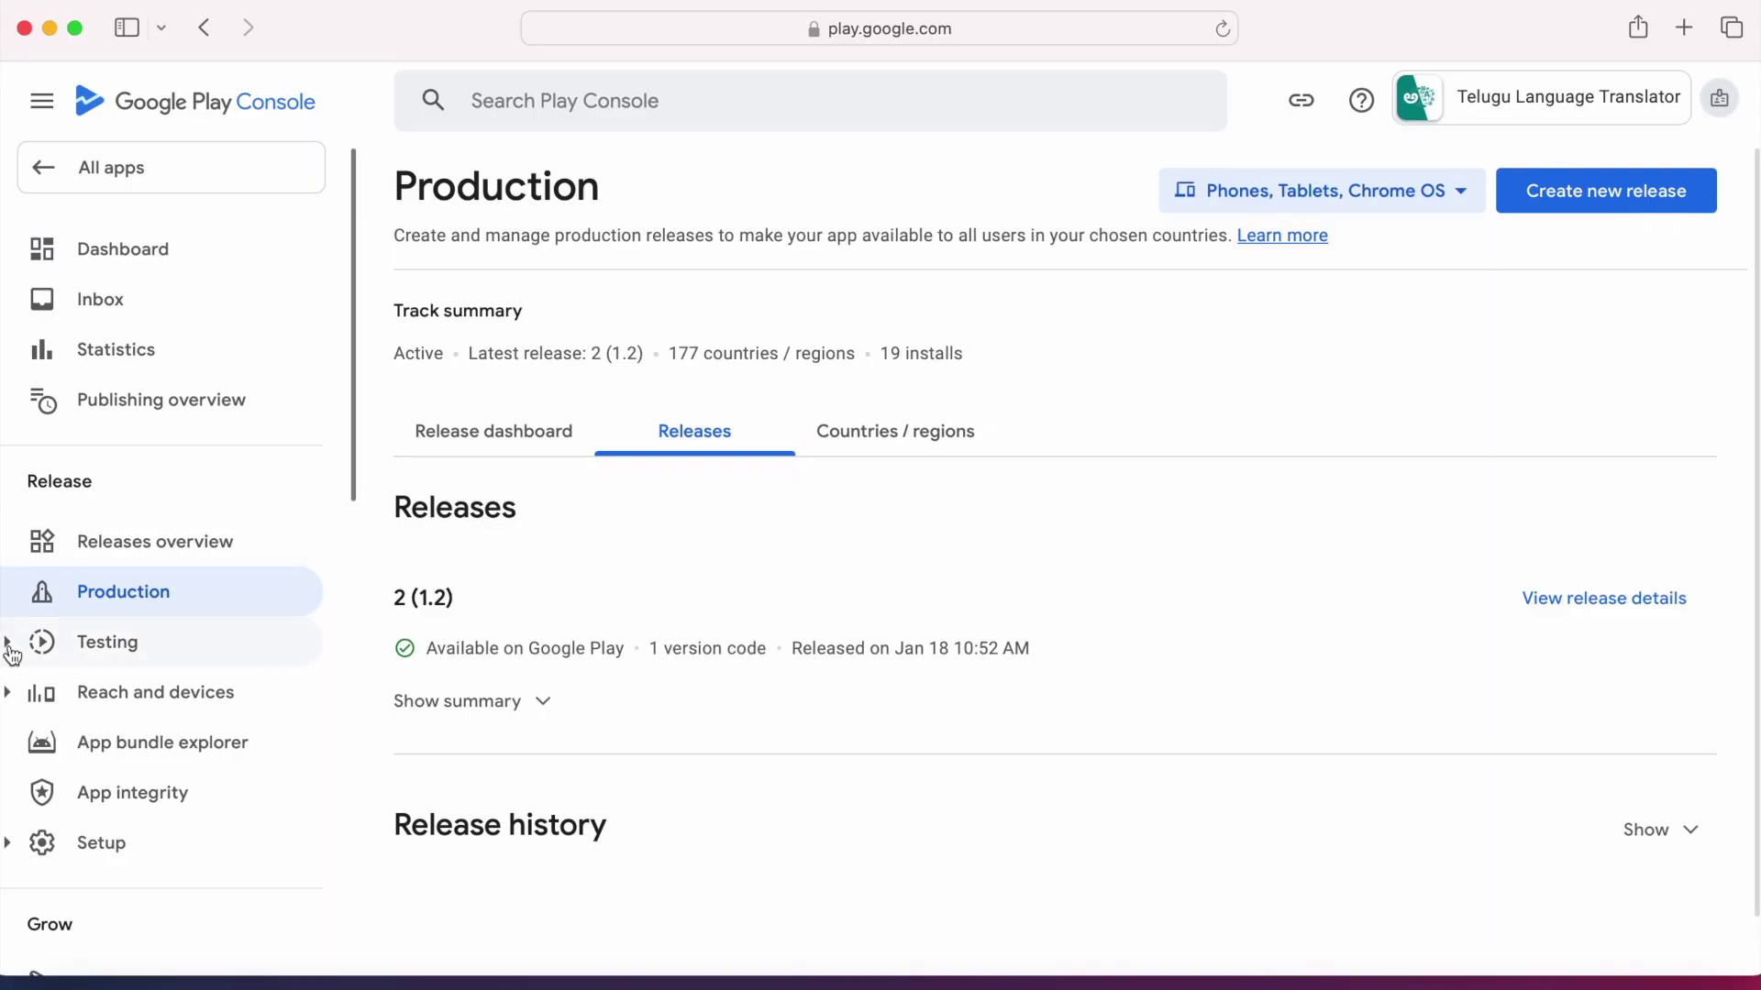
pyautogui.click(11, 651)
pyautogui.scroll(-5, 157, 683)
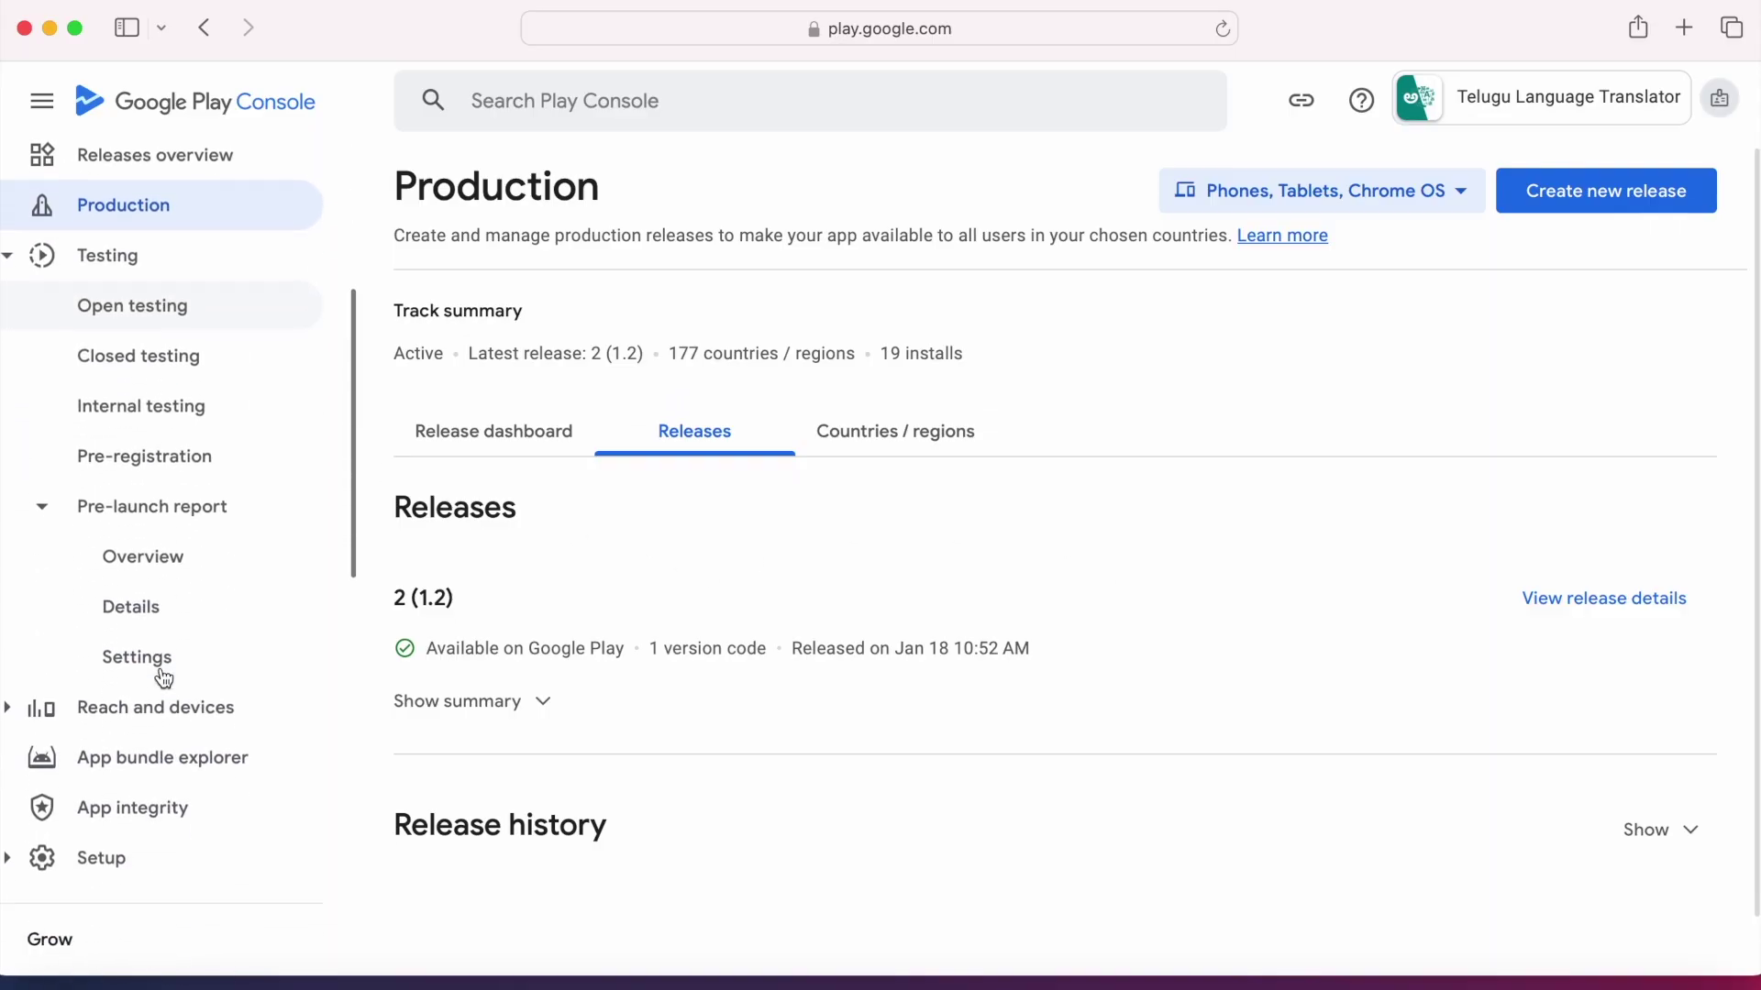
pyautogui.click(147, 412)
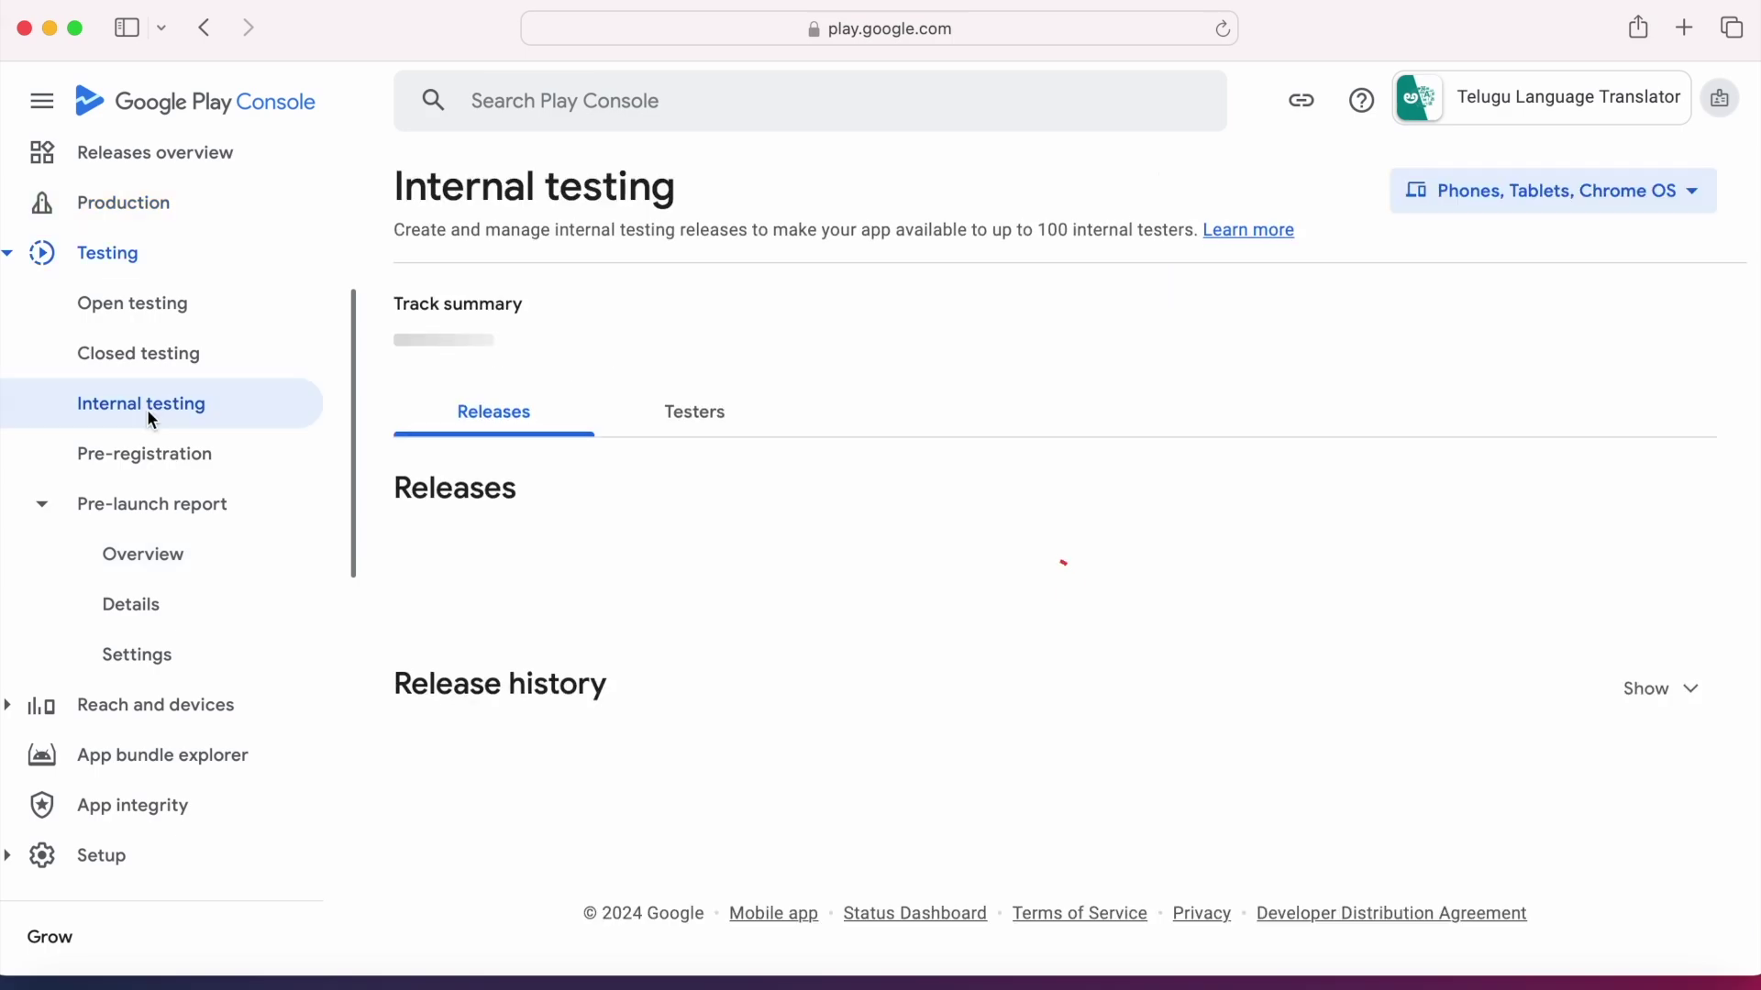
pyautogui.click(134, 352)
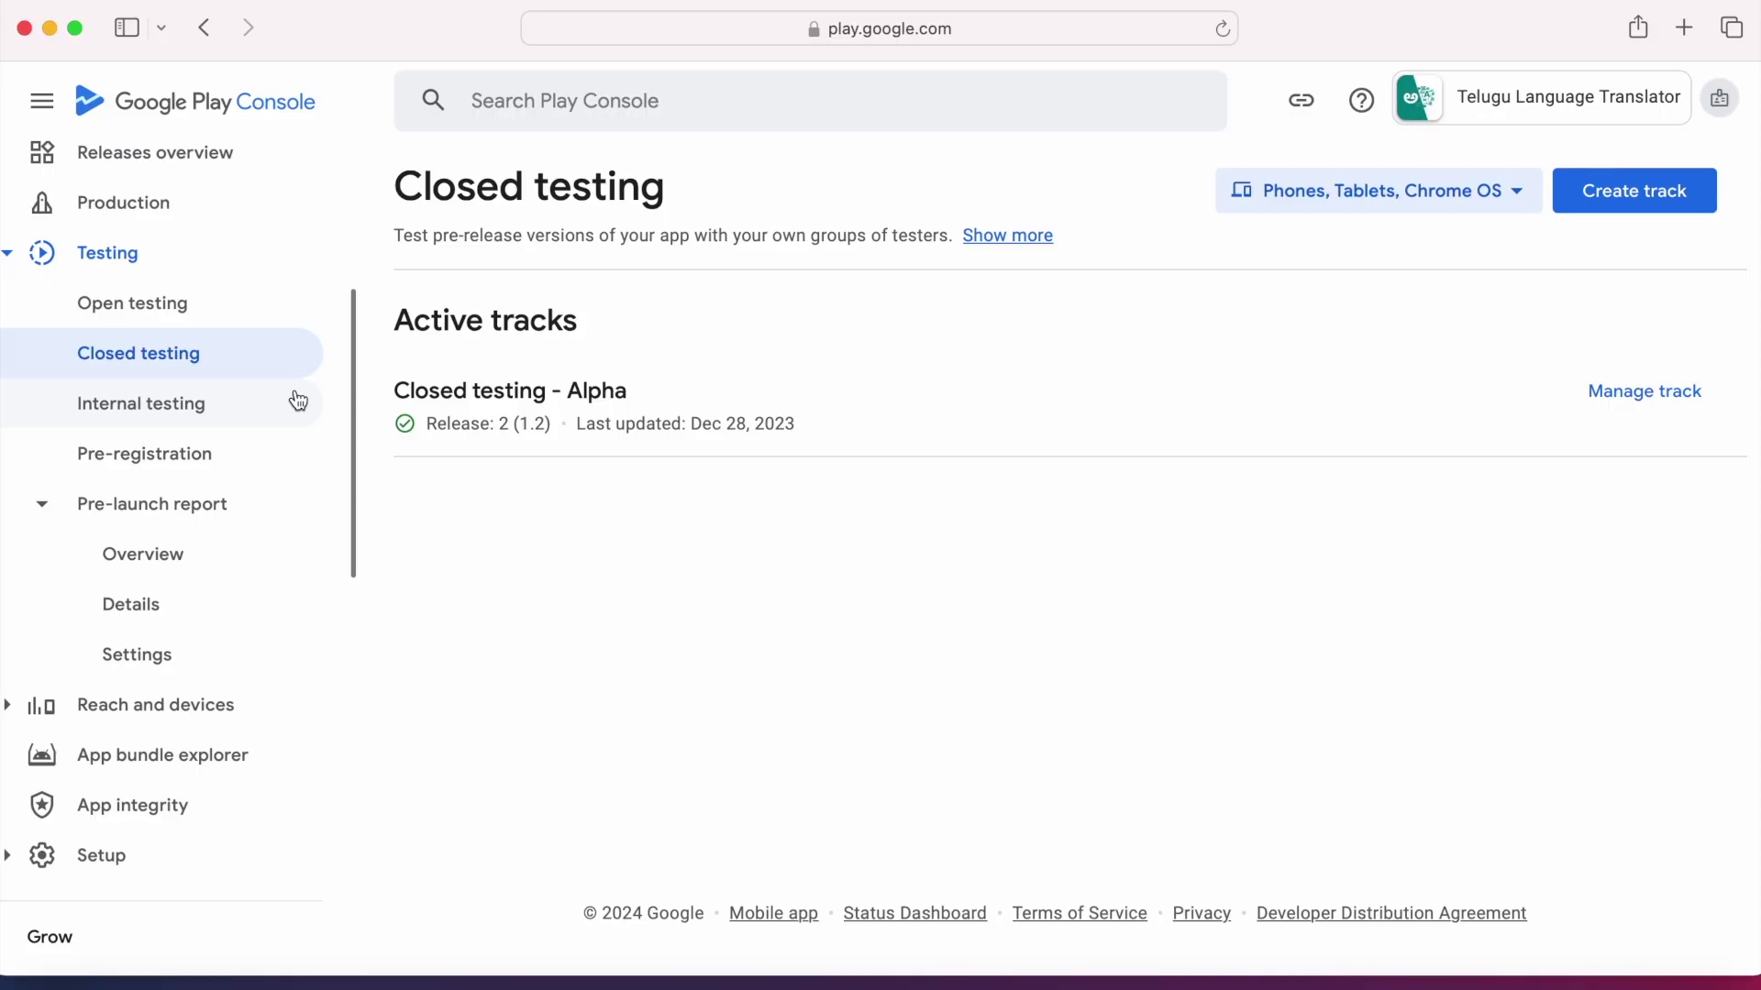
pyautogui.click(140, 556)
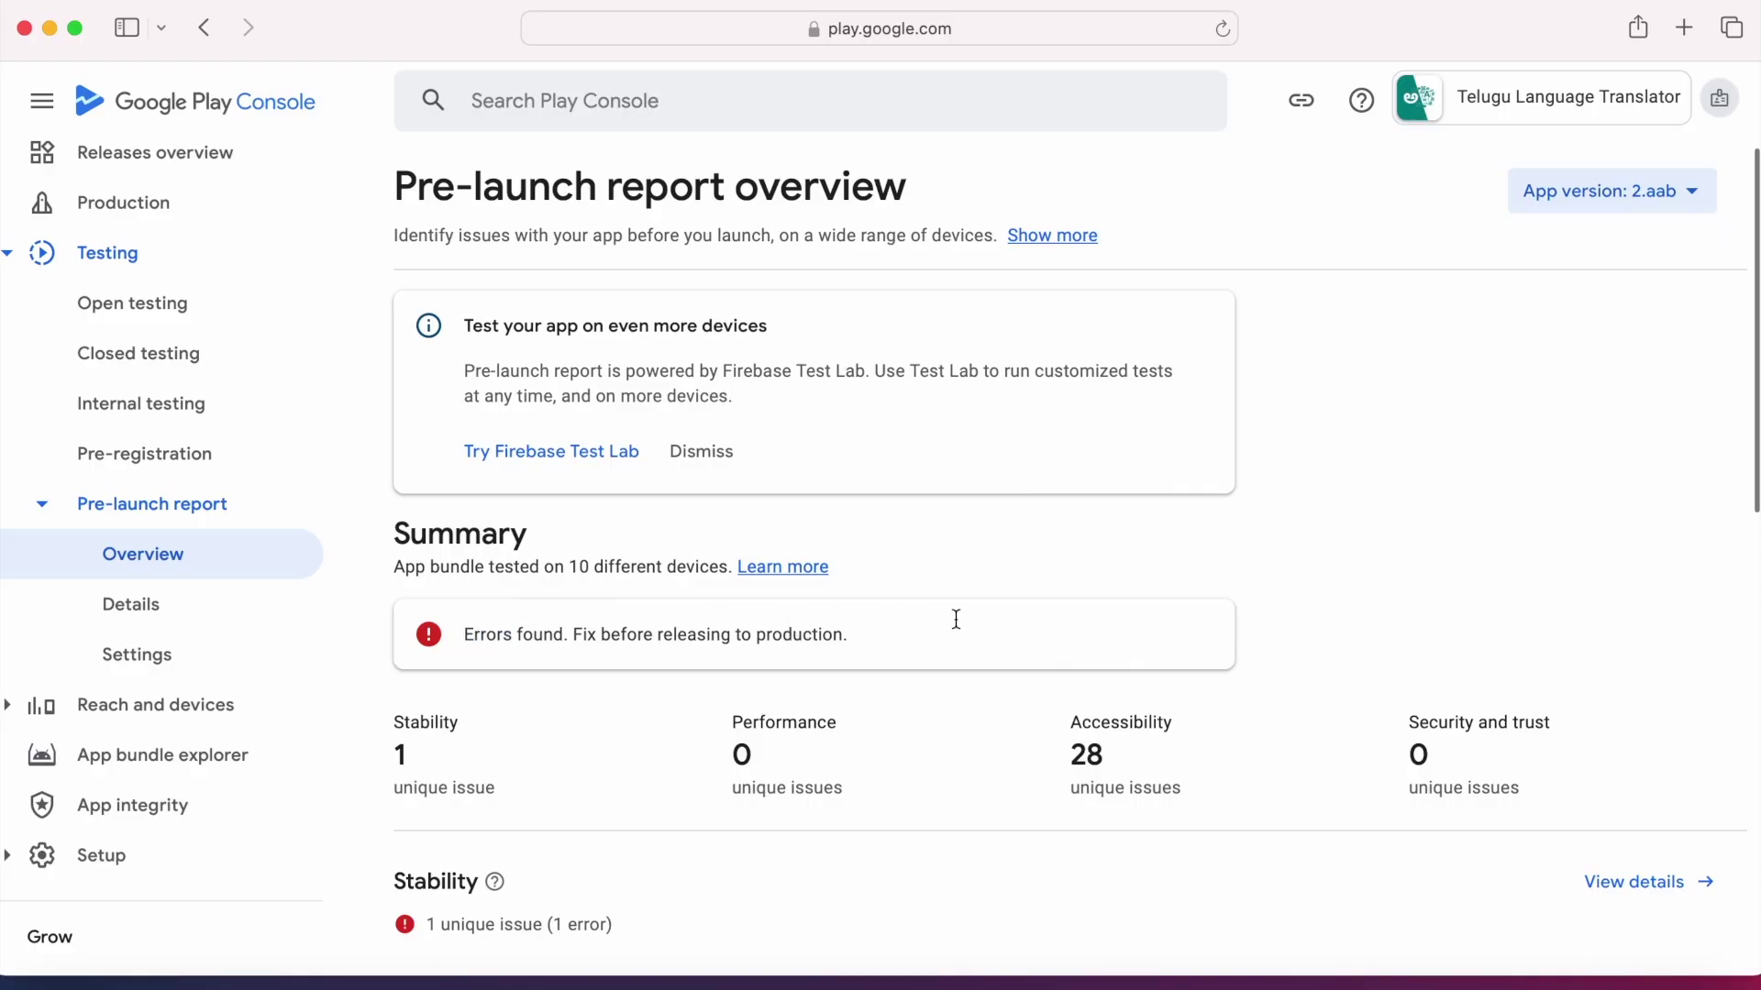
pyautogui.click(43, 505)
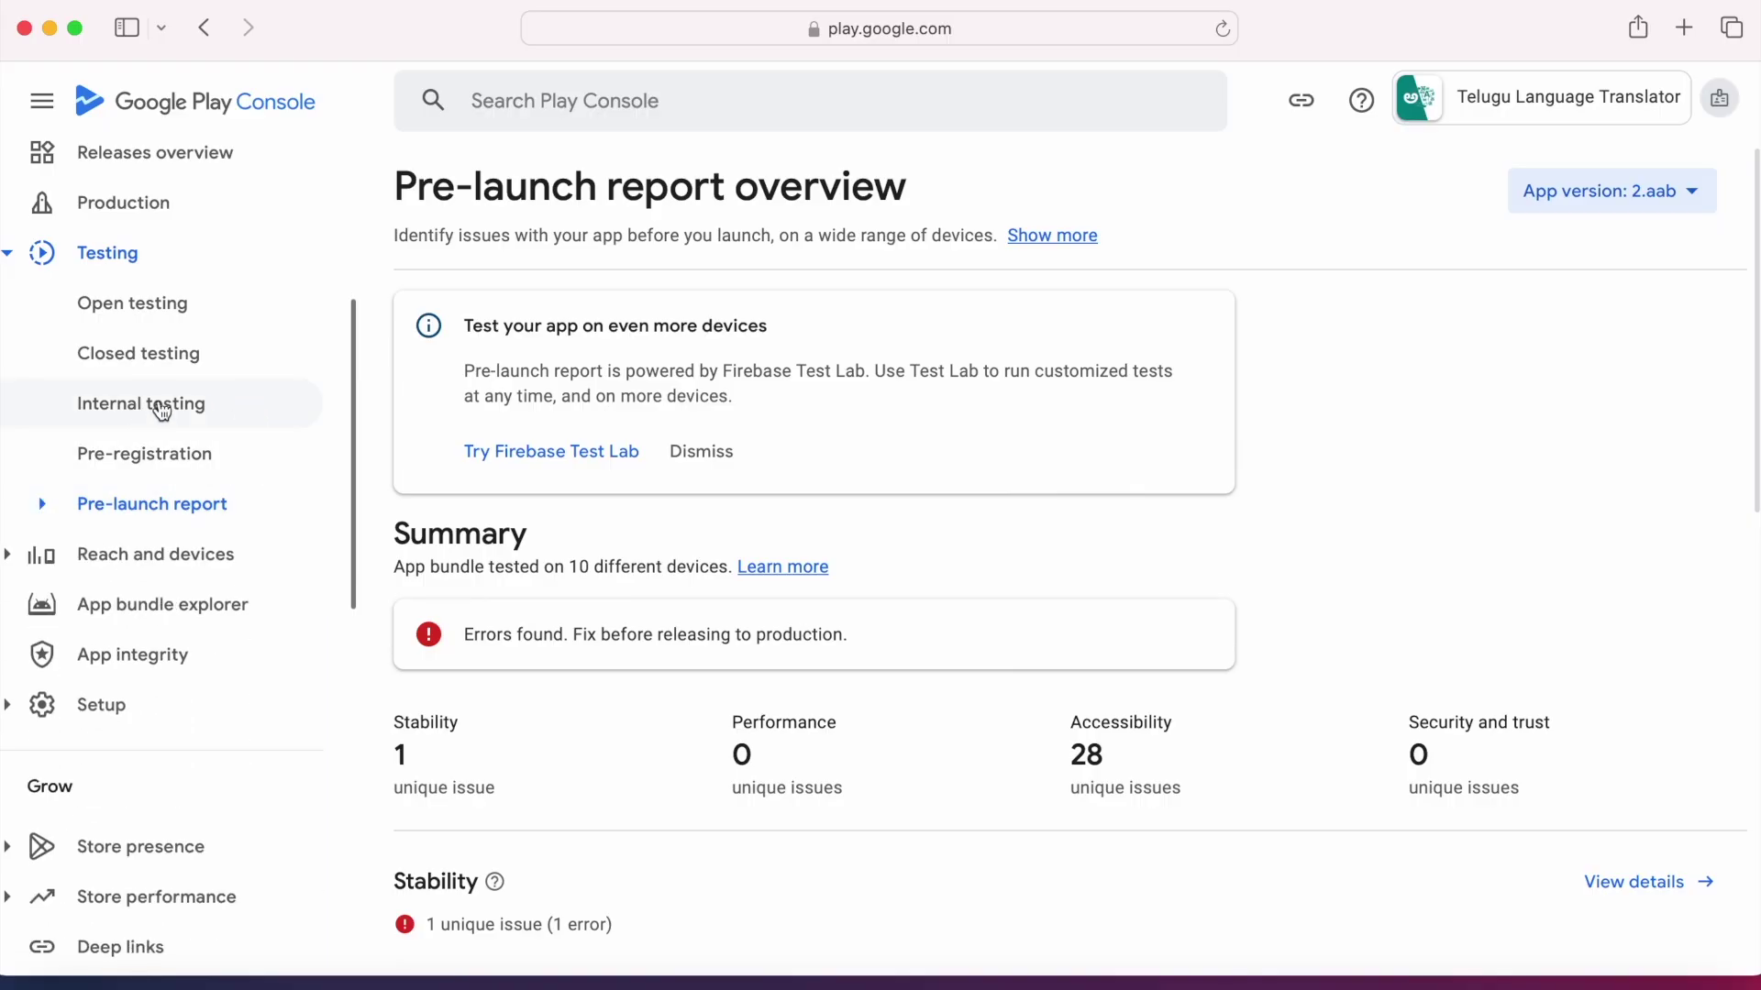
pyautogui.click(162, 408)
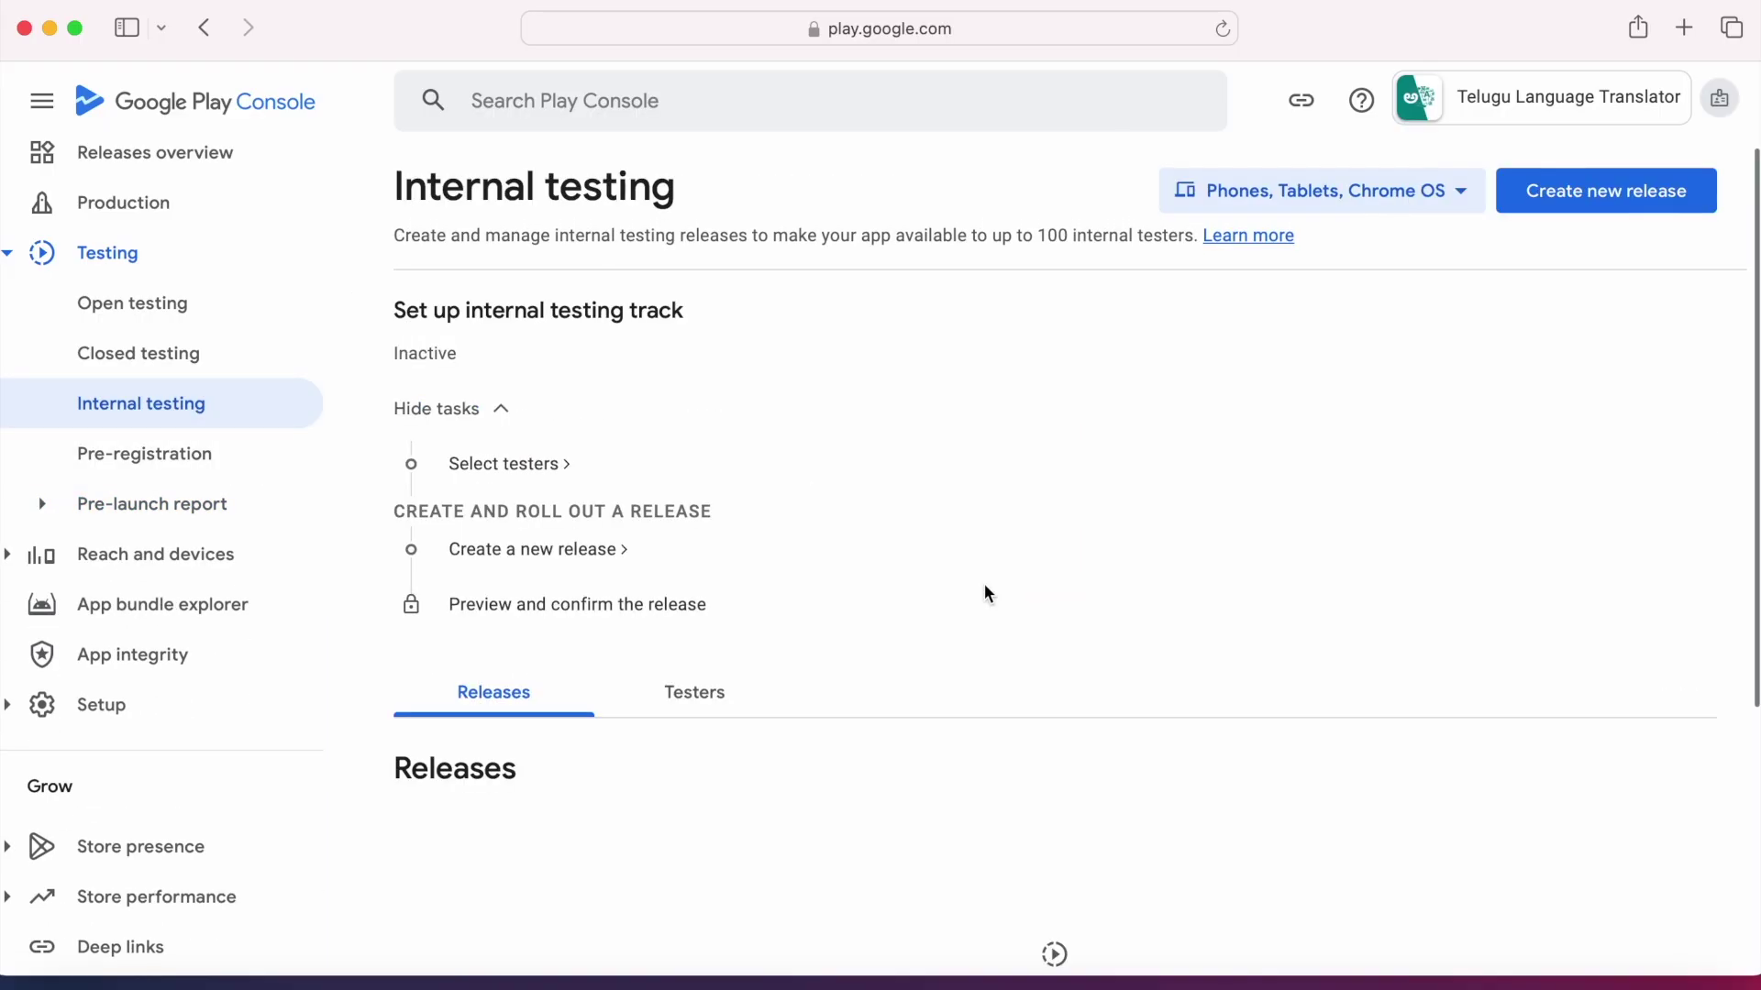
# Compare internal and open testing tester limits, setting open testing testers to Limited number
pyautogui.moveTo(1038, 237); pyautogui.dragTo(1195, 237)
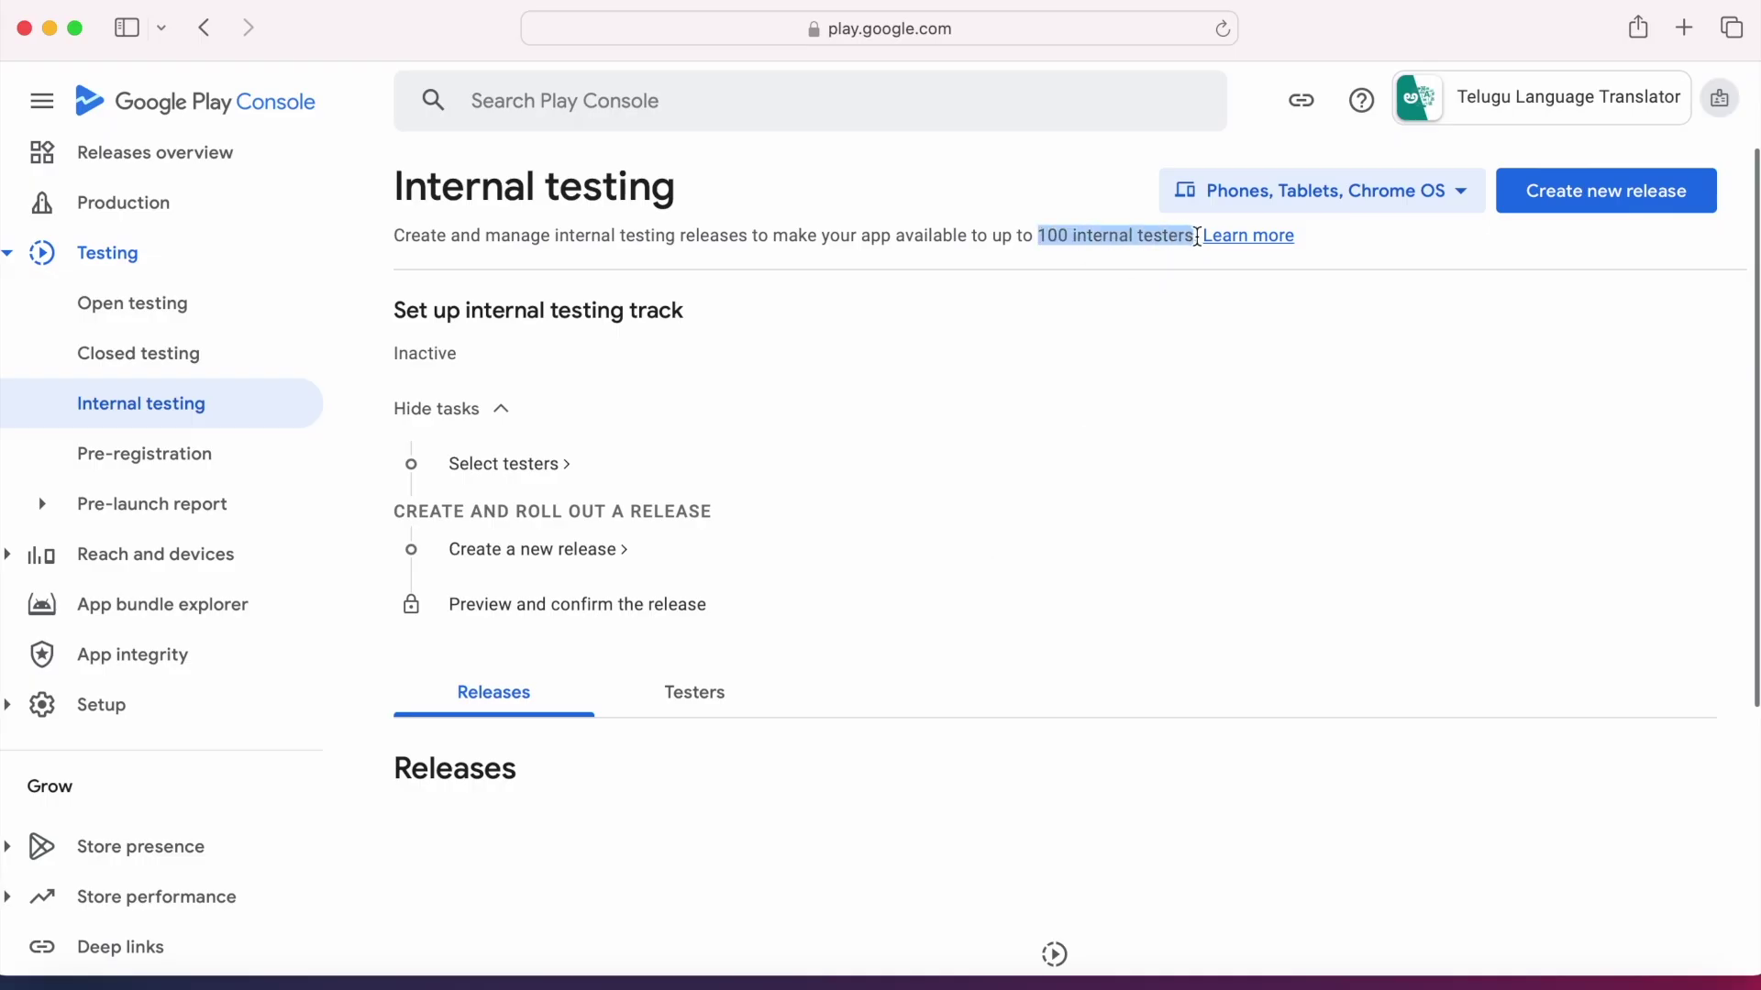
pyautogui.click(122, 307)
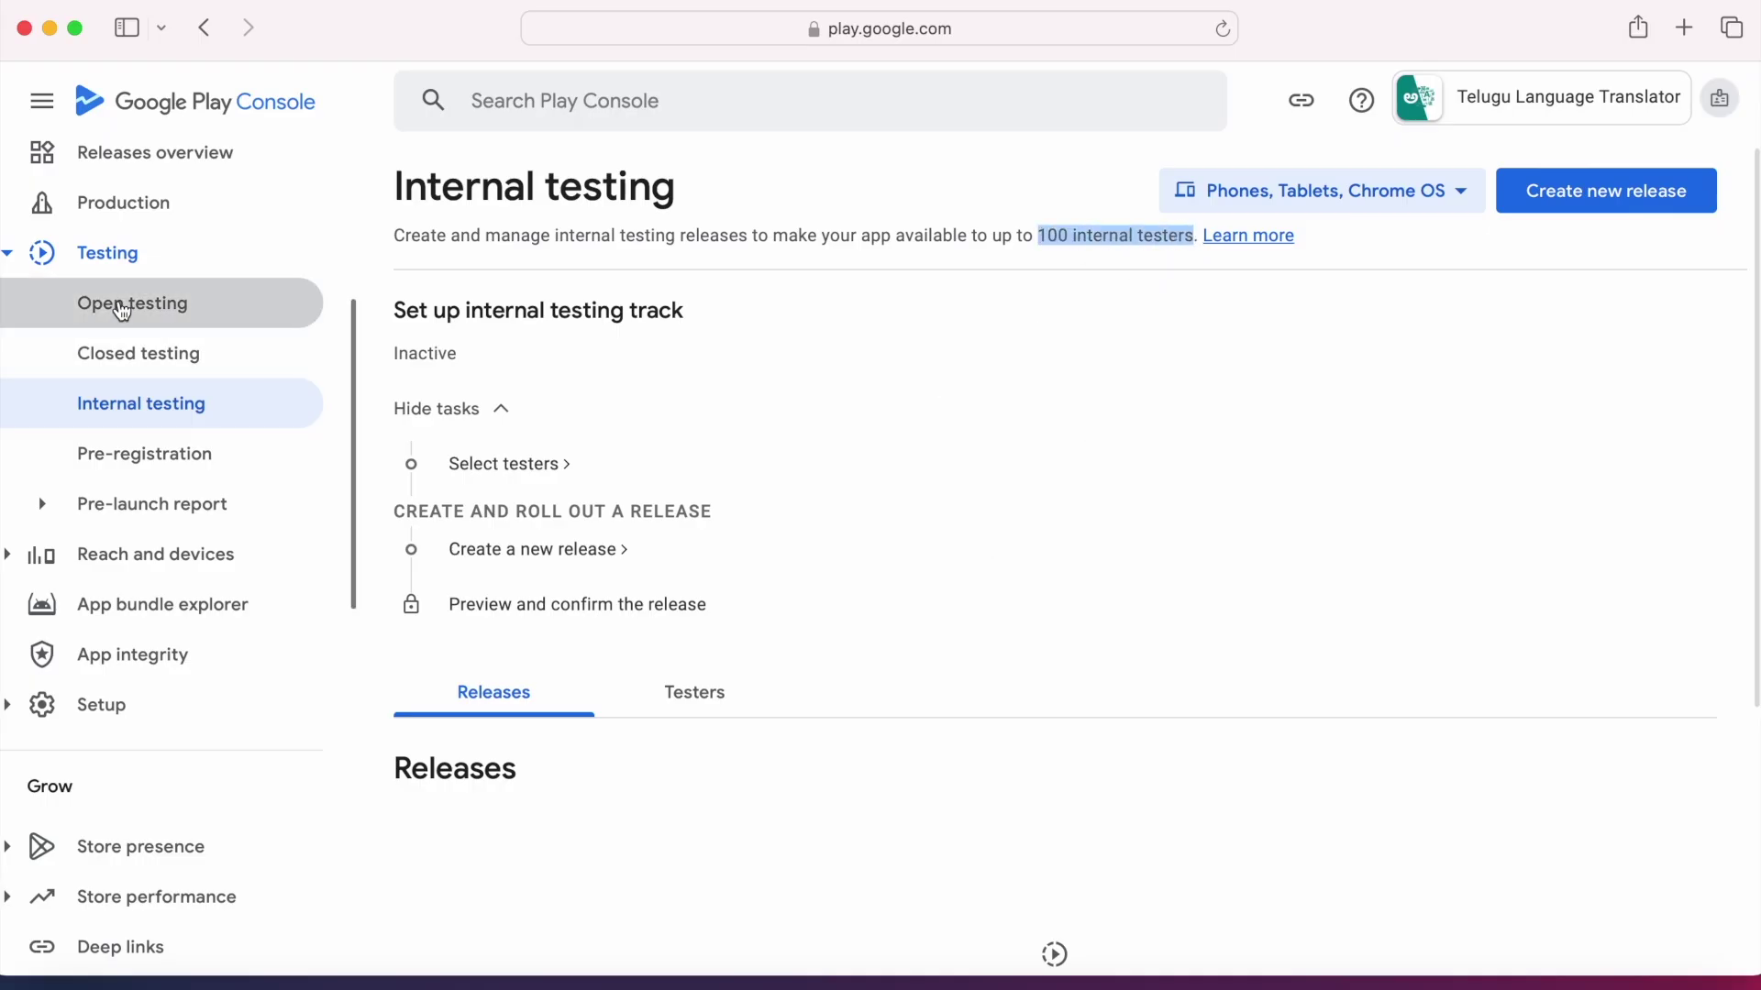
pyautogui.moveTo(1037, 236); pyautogui.dragTo(1376, 236)
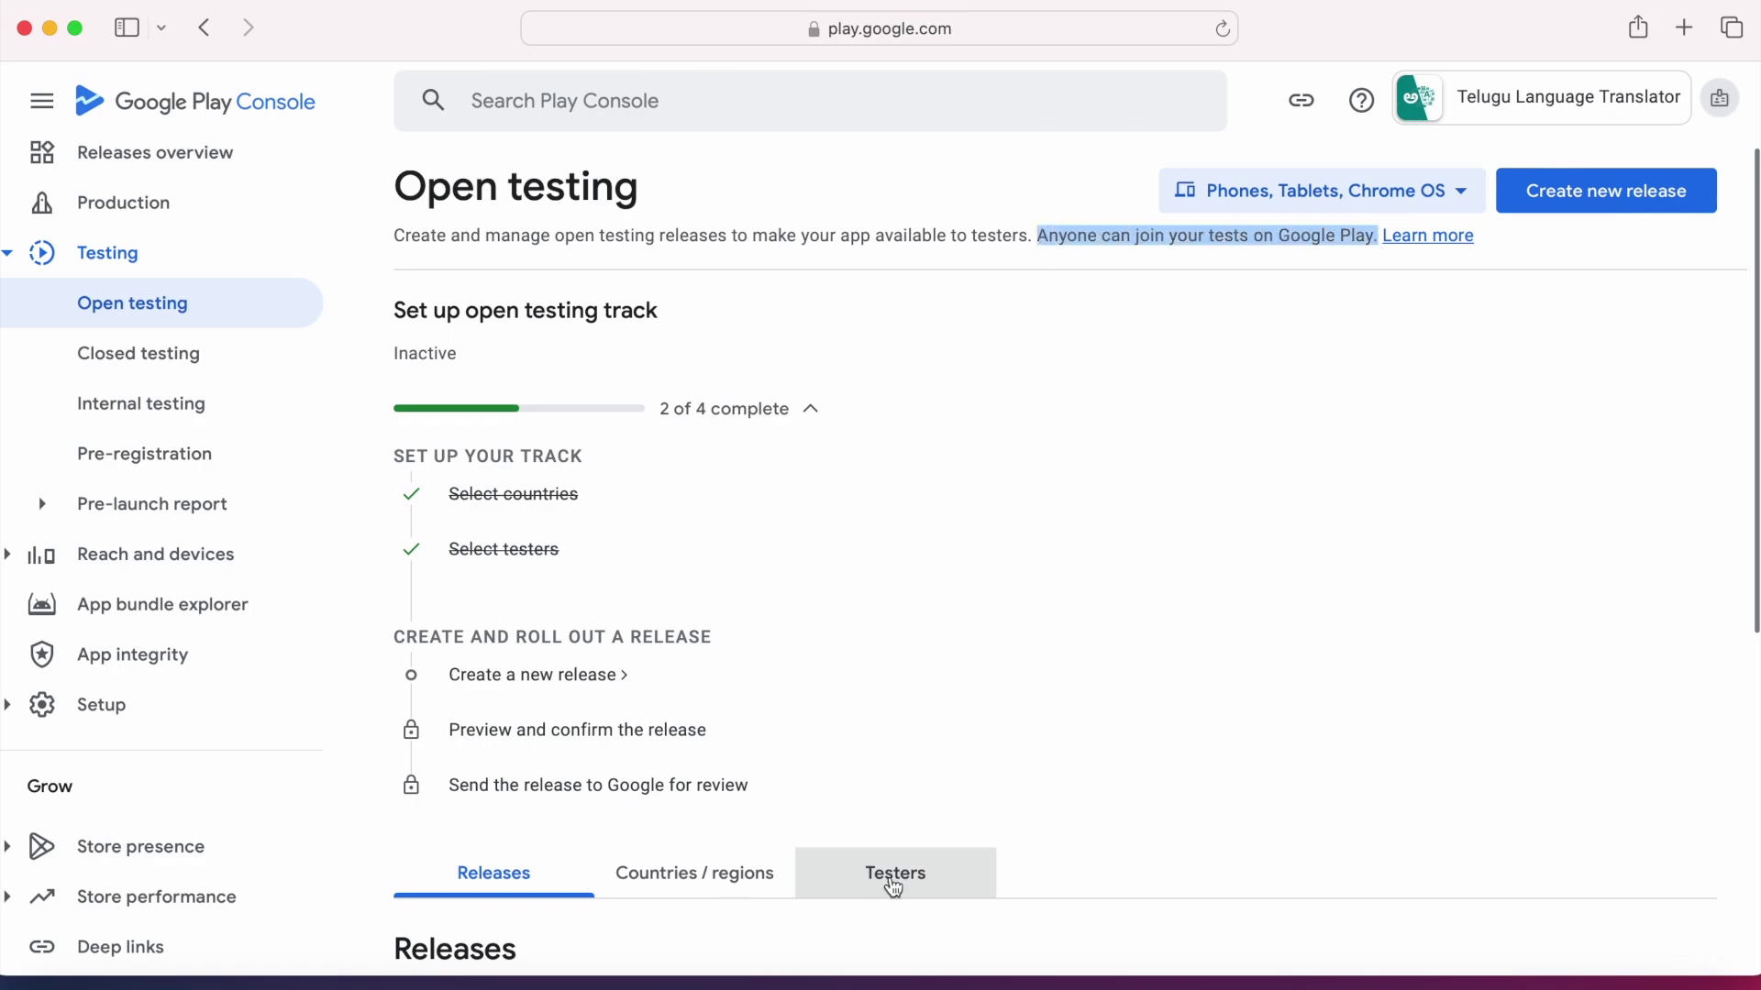
pyautogui.click(894, 878)
pyautogui.click(779, 496)
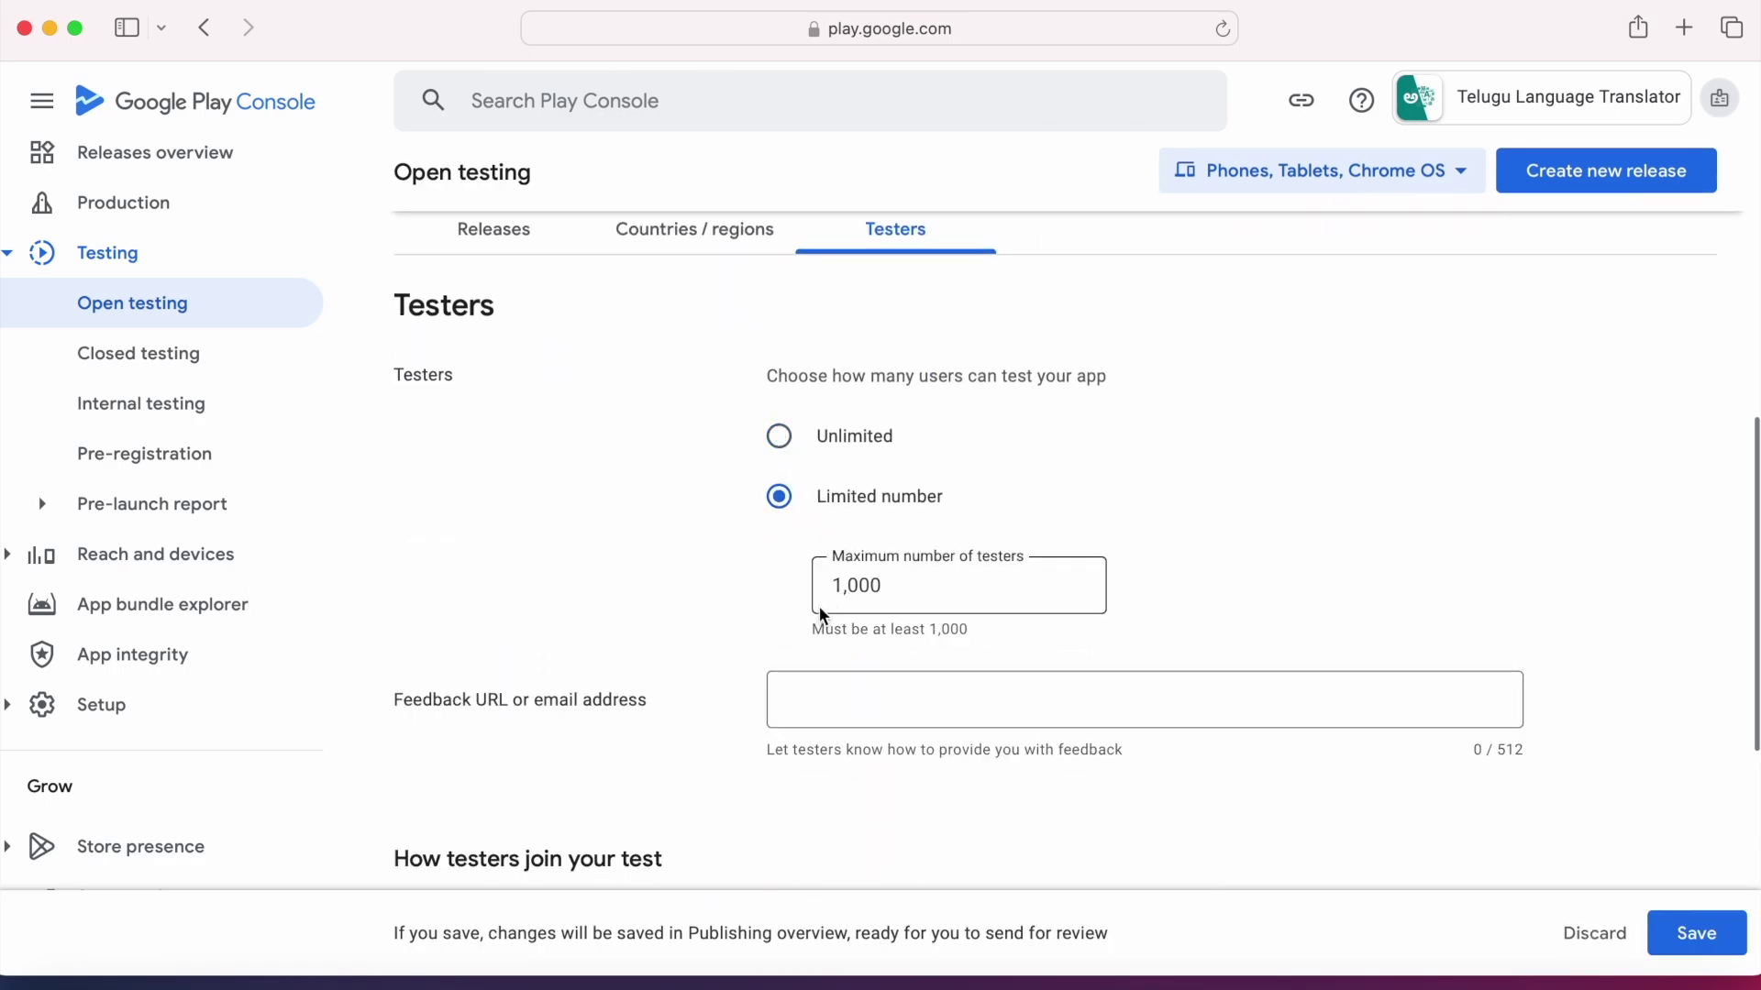
pyautogui.moveTo(983, 636); pyautogui.dragTo(1104, 594)
pyautogui.click(1147, 598)
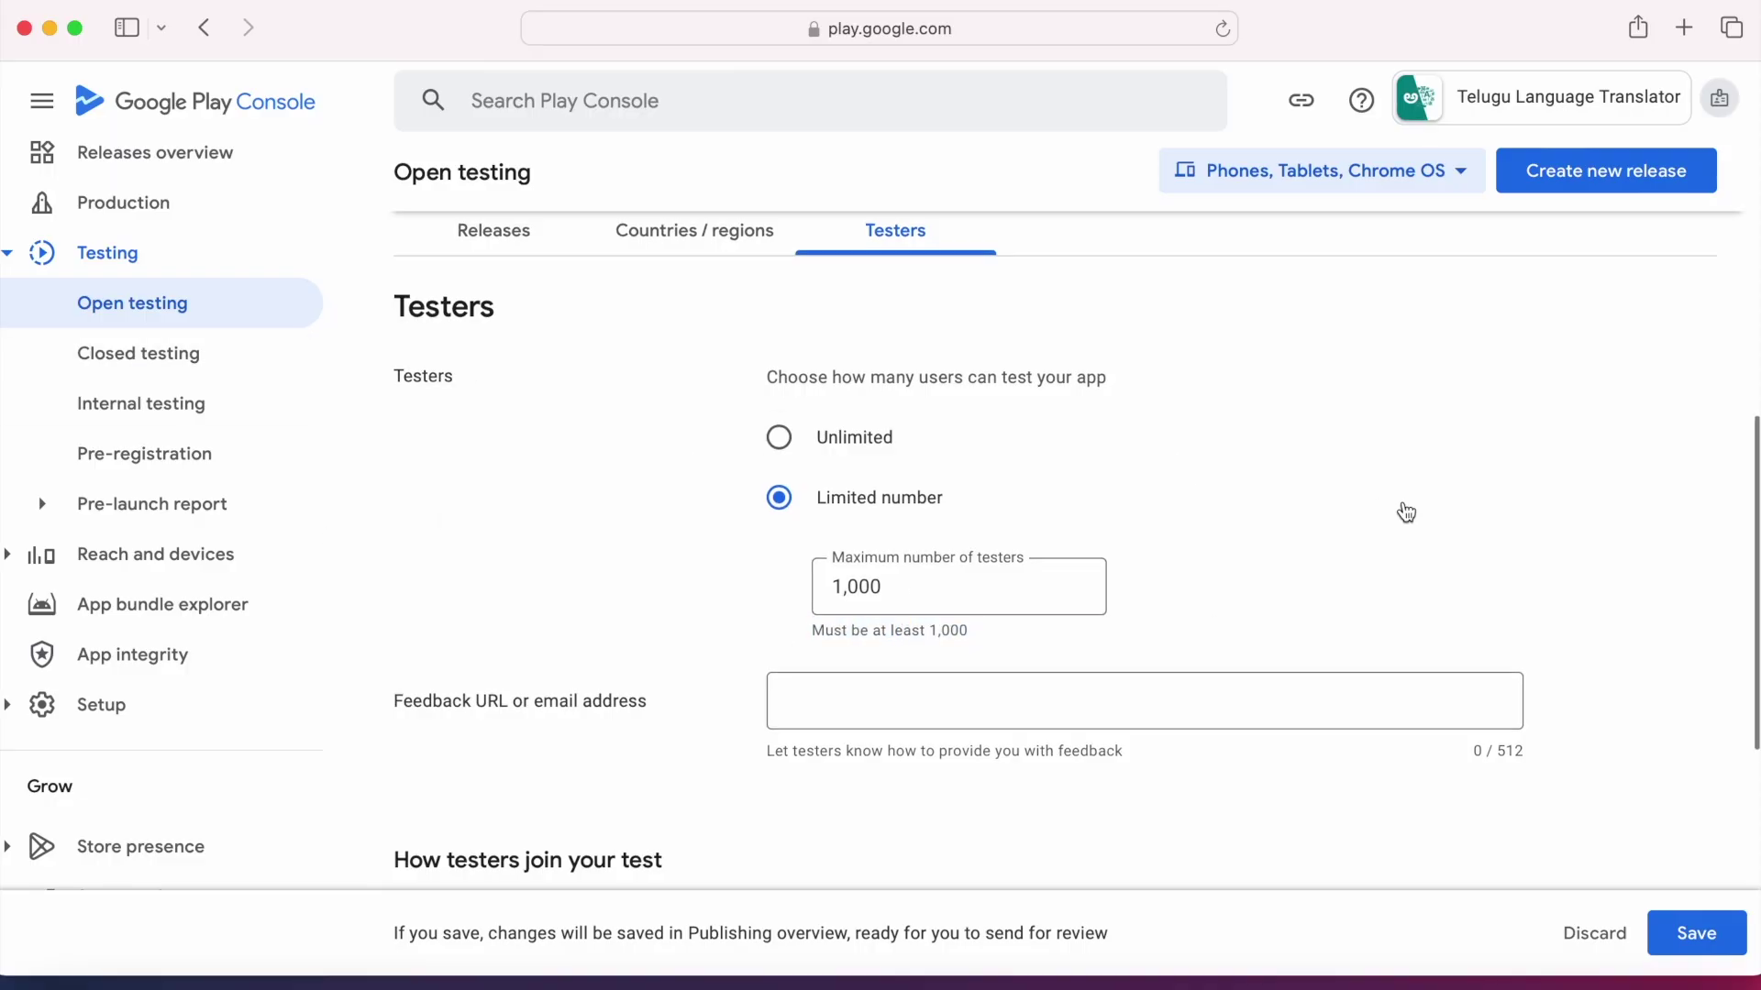
pyautogui.scroll(10, 1403, 511)
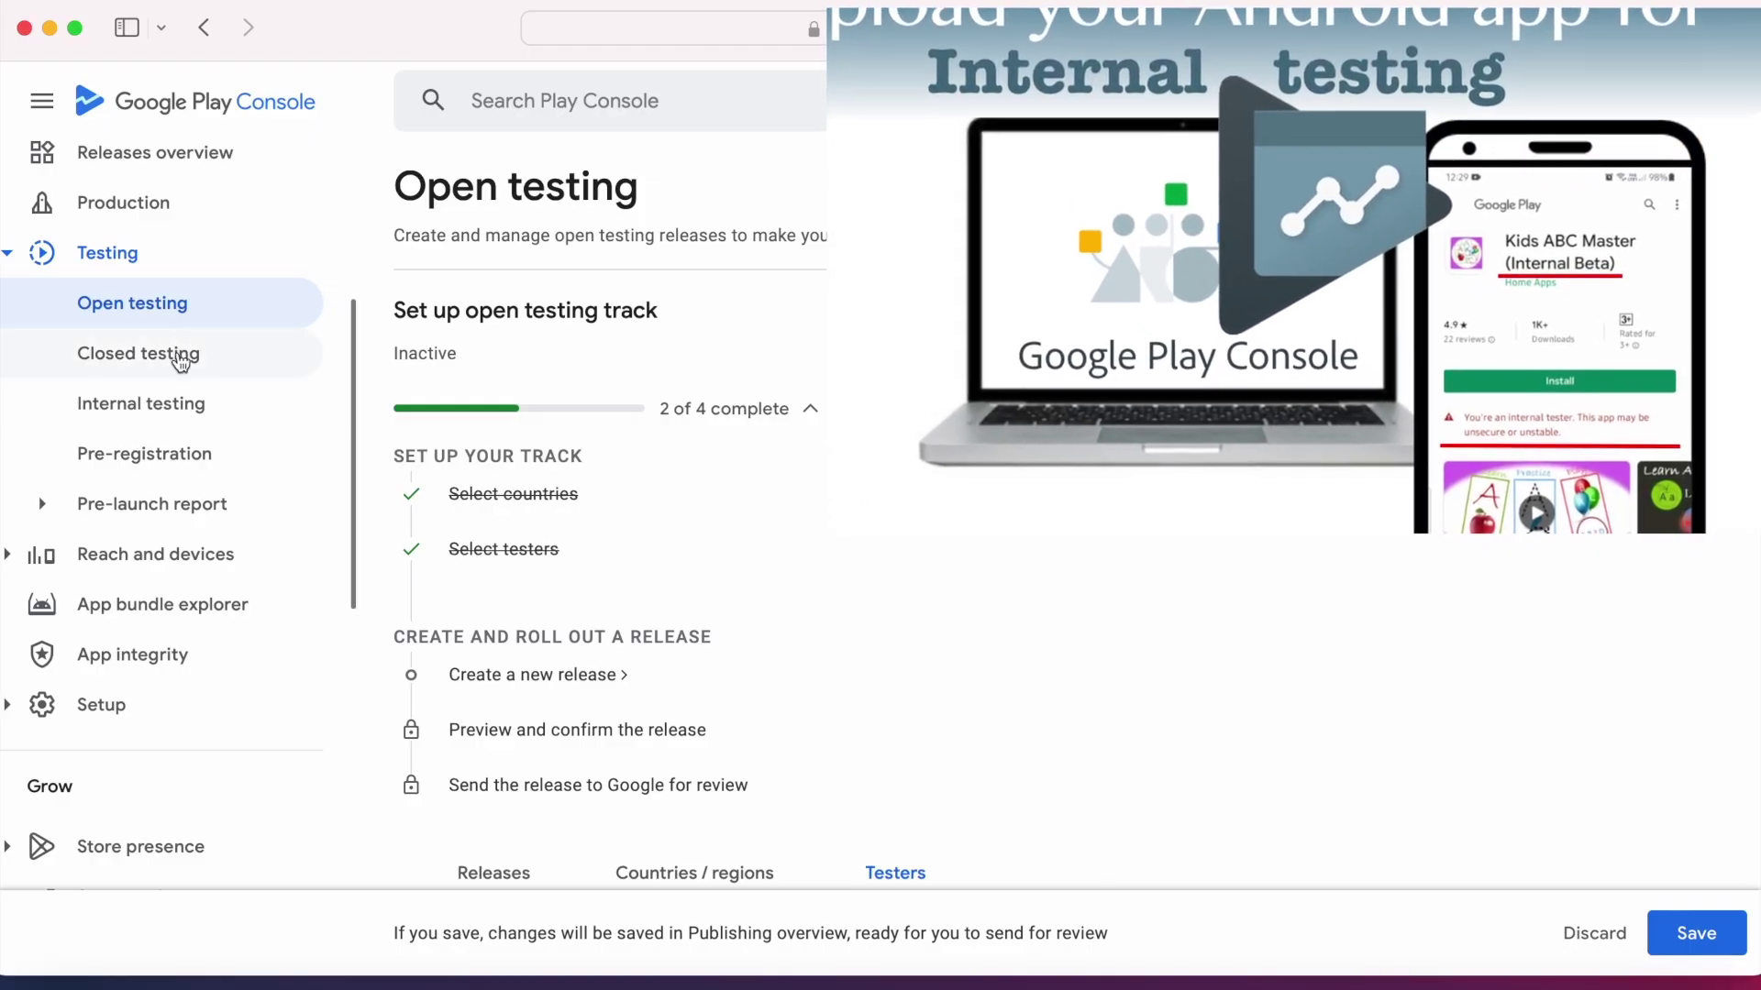
# Go to Closed testing, discard the unsaved changes, and open the Alpha track
pyautogui.click(156, 369)
pyautogui.click(1051, 571)
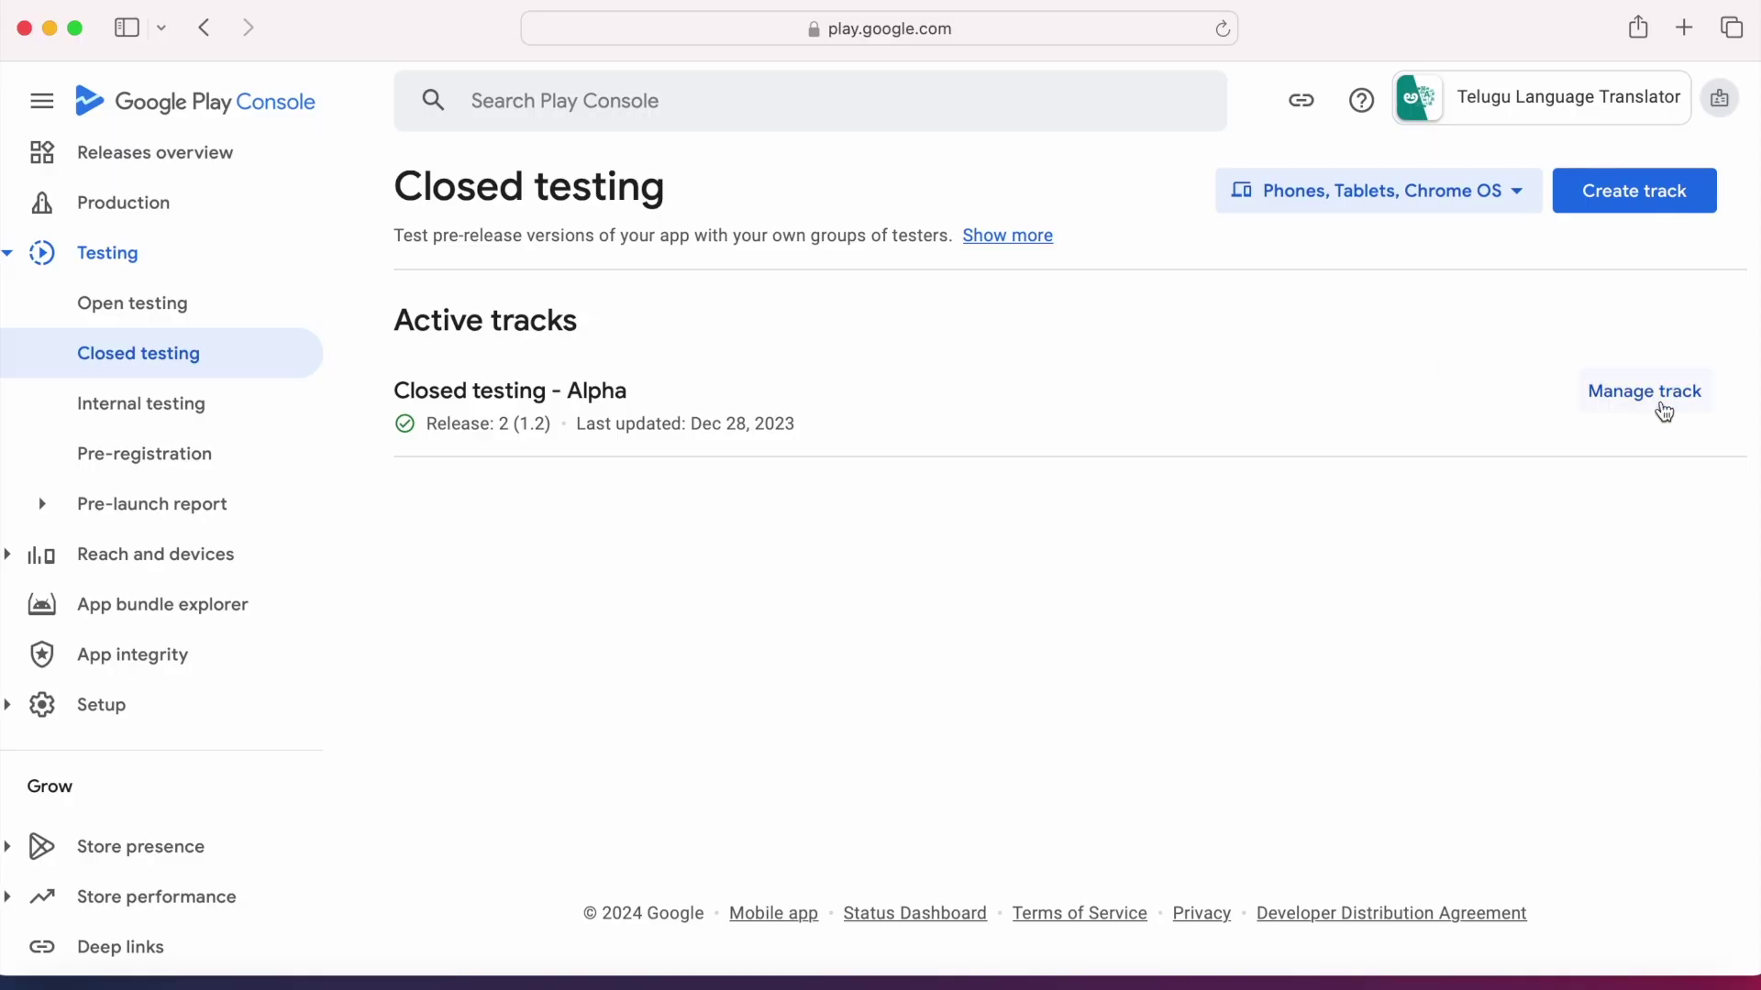
pyautogui.click(1651, 393)
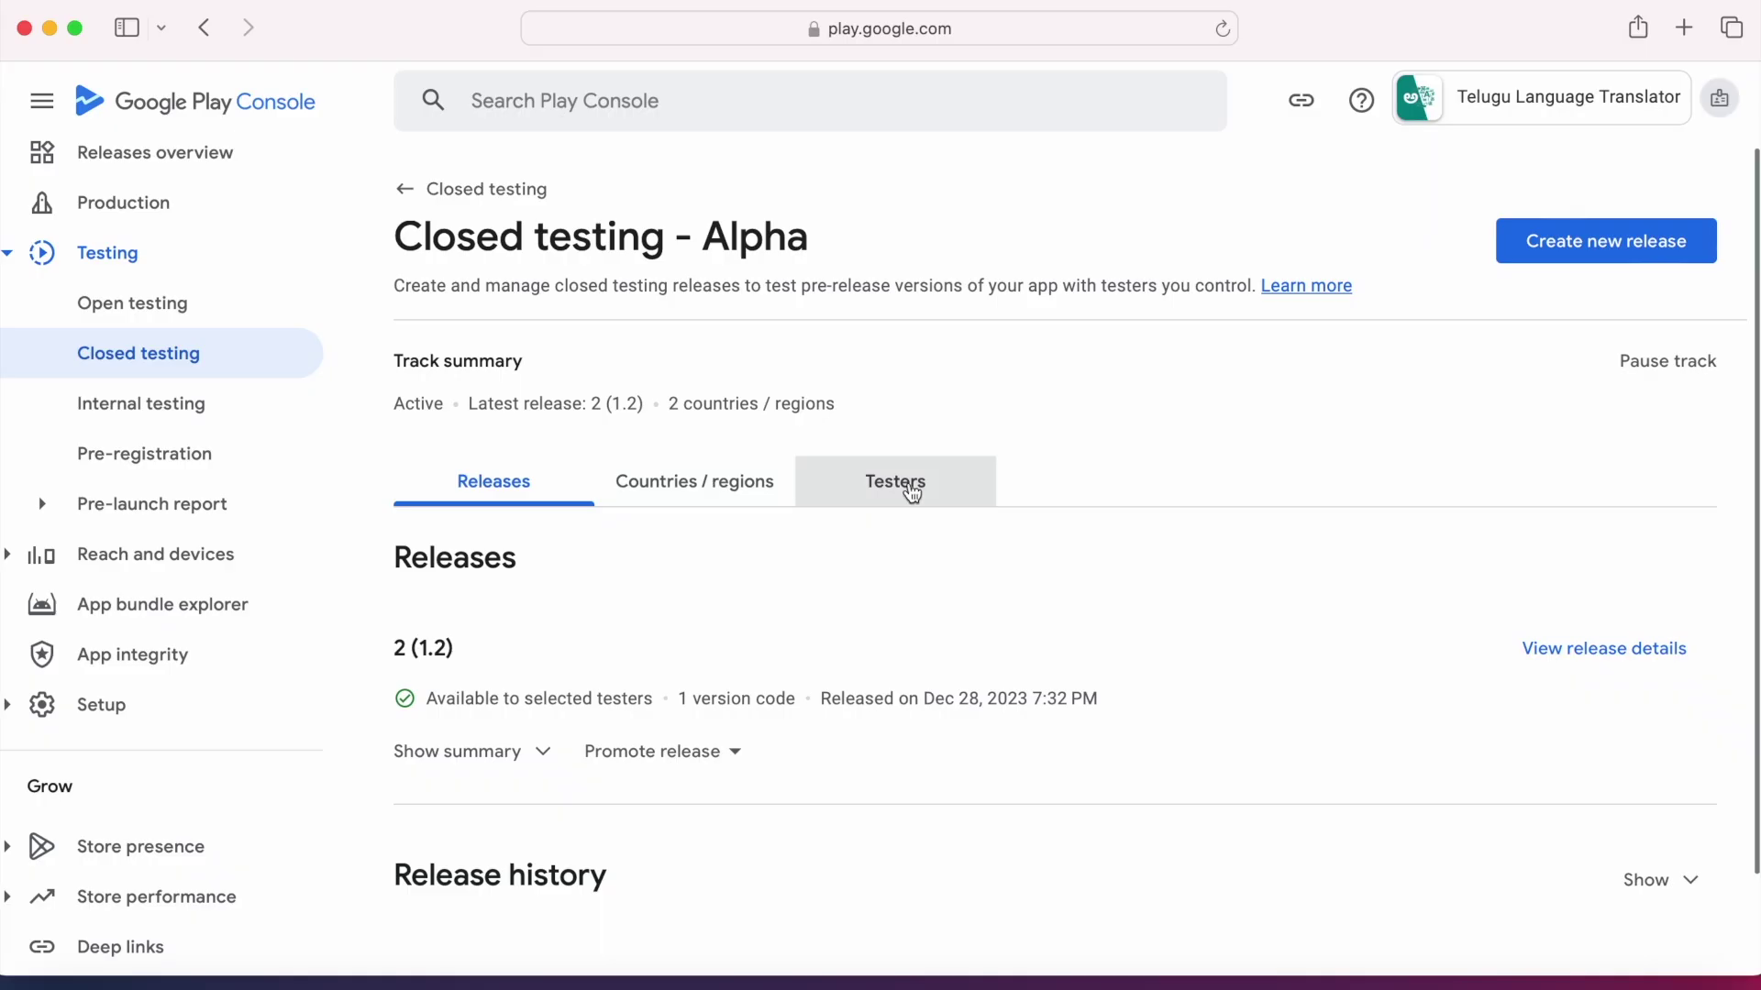
# Open the Closed testing - Alpha track's tester settings
pyautogui.click(912, 494)
pyautogui.scroll(-3, 1147, 515)
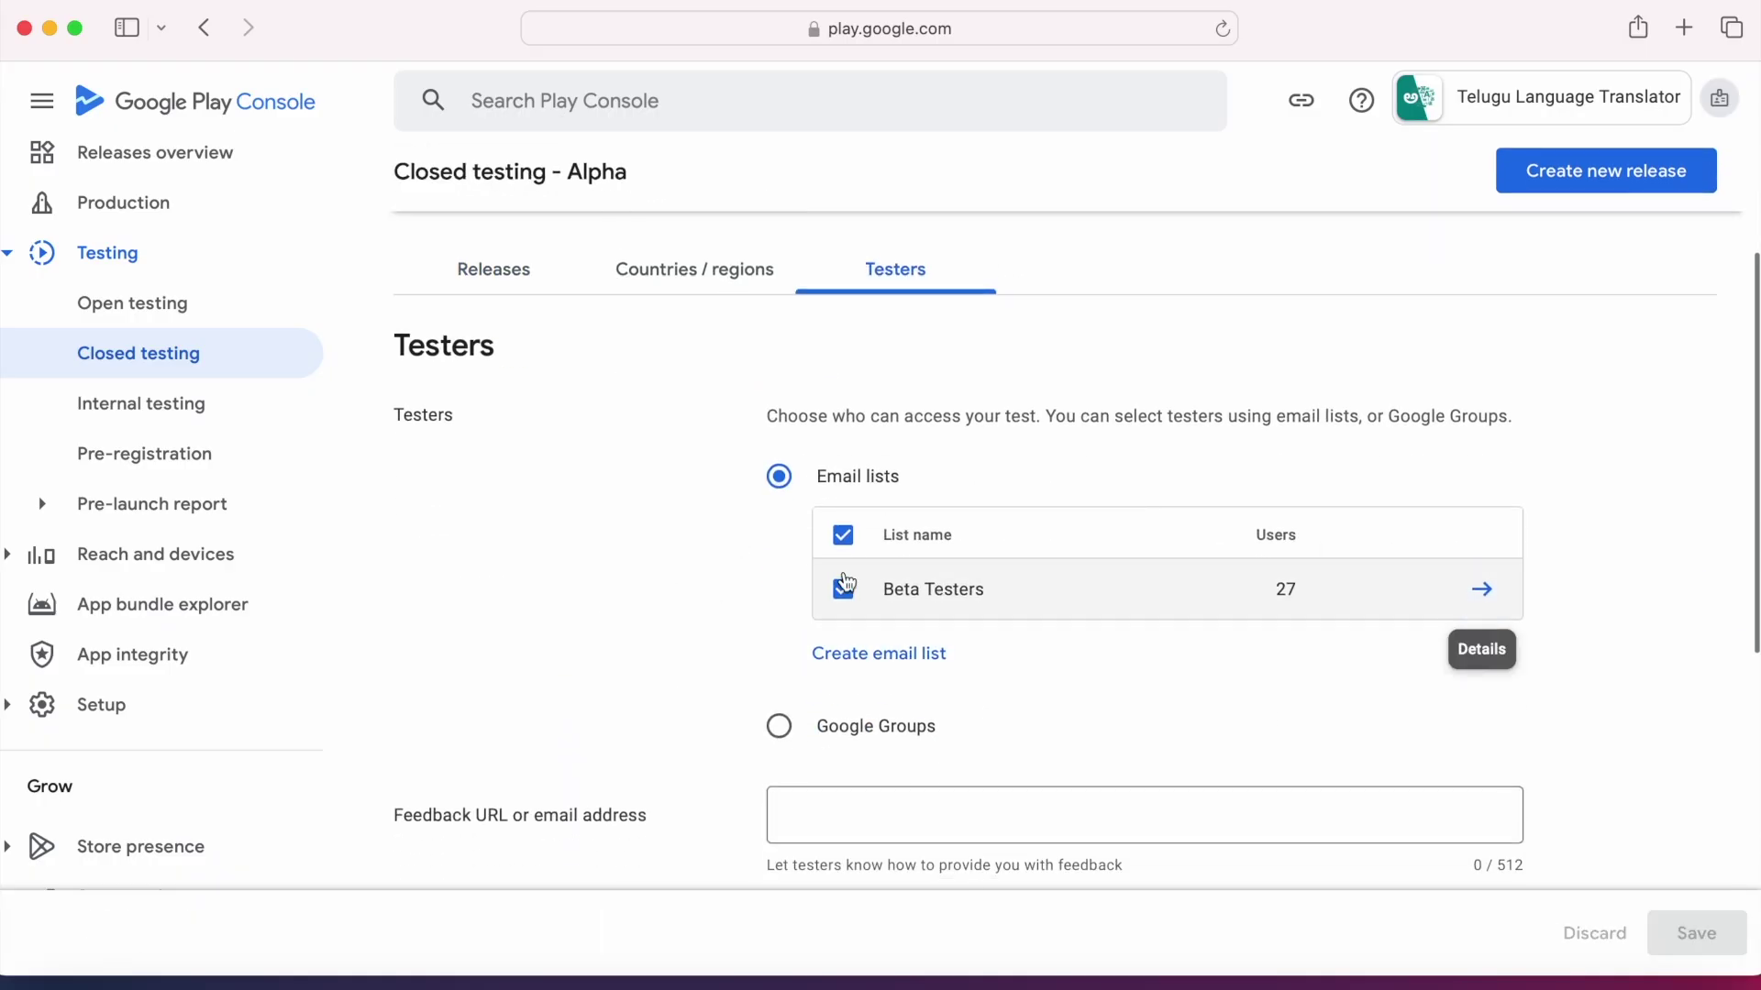
pyautogui.scroll(-6, 967, 657)
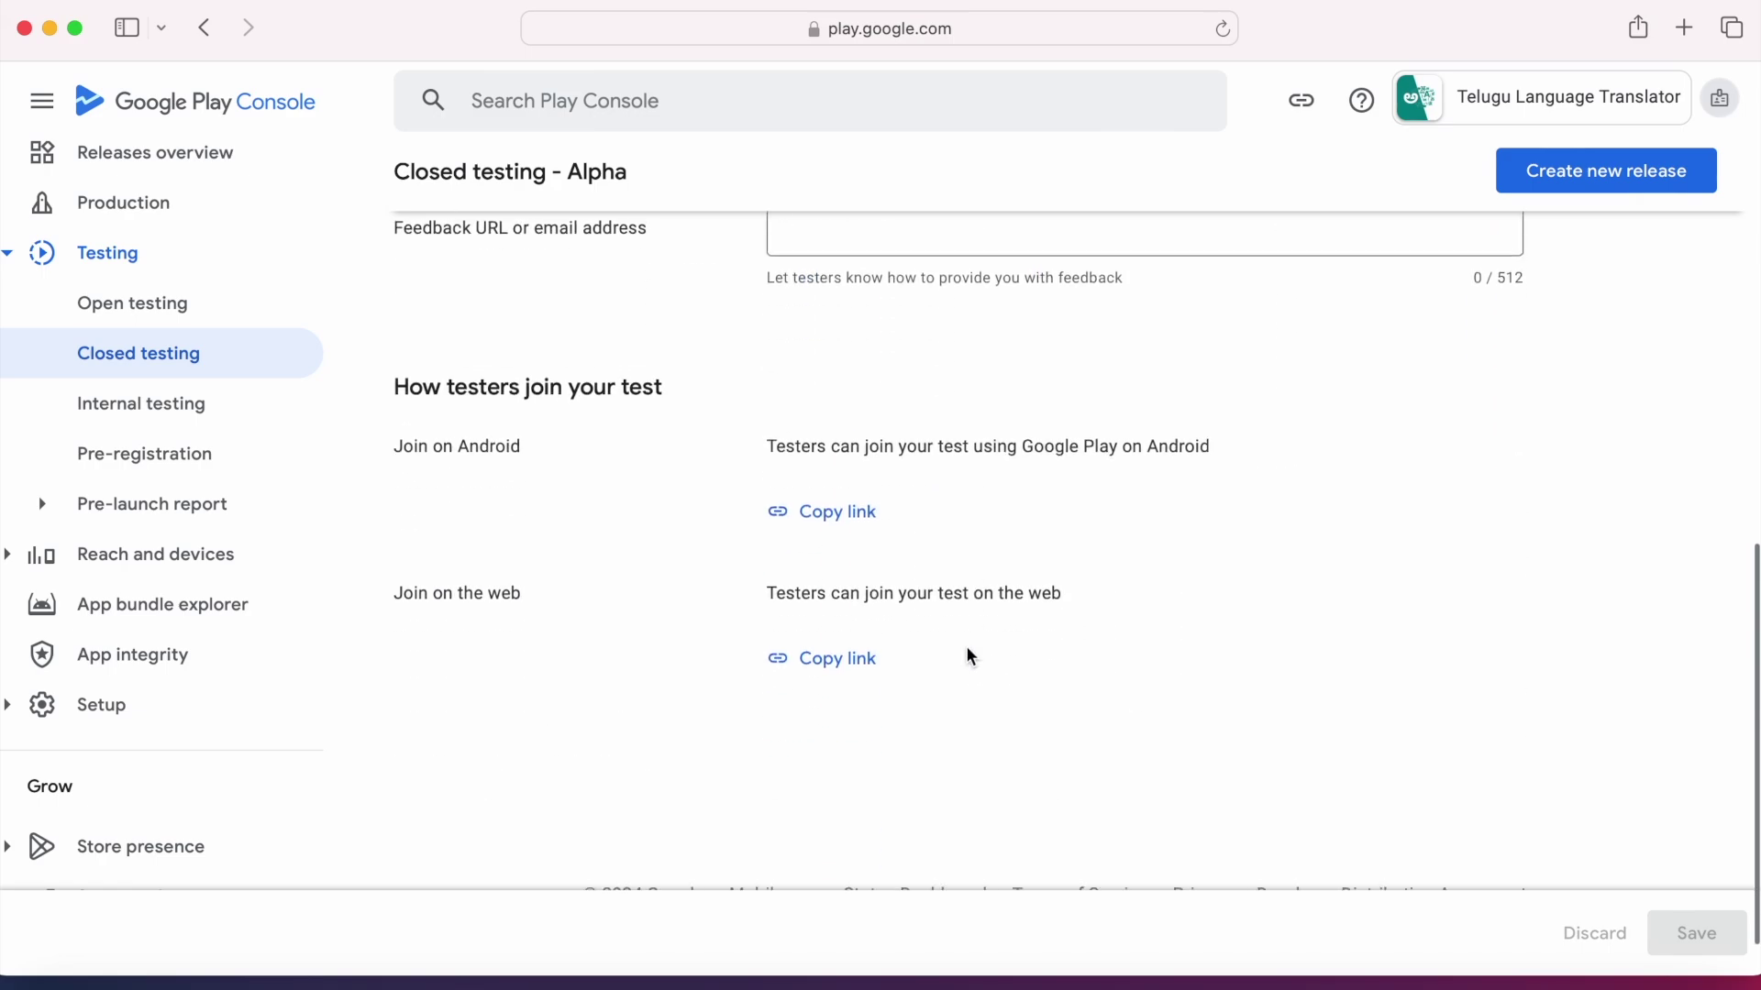
pyautogui.scroll(7, 966, 656)
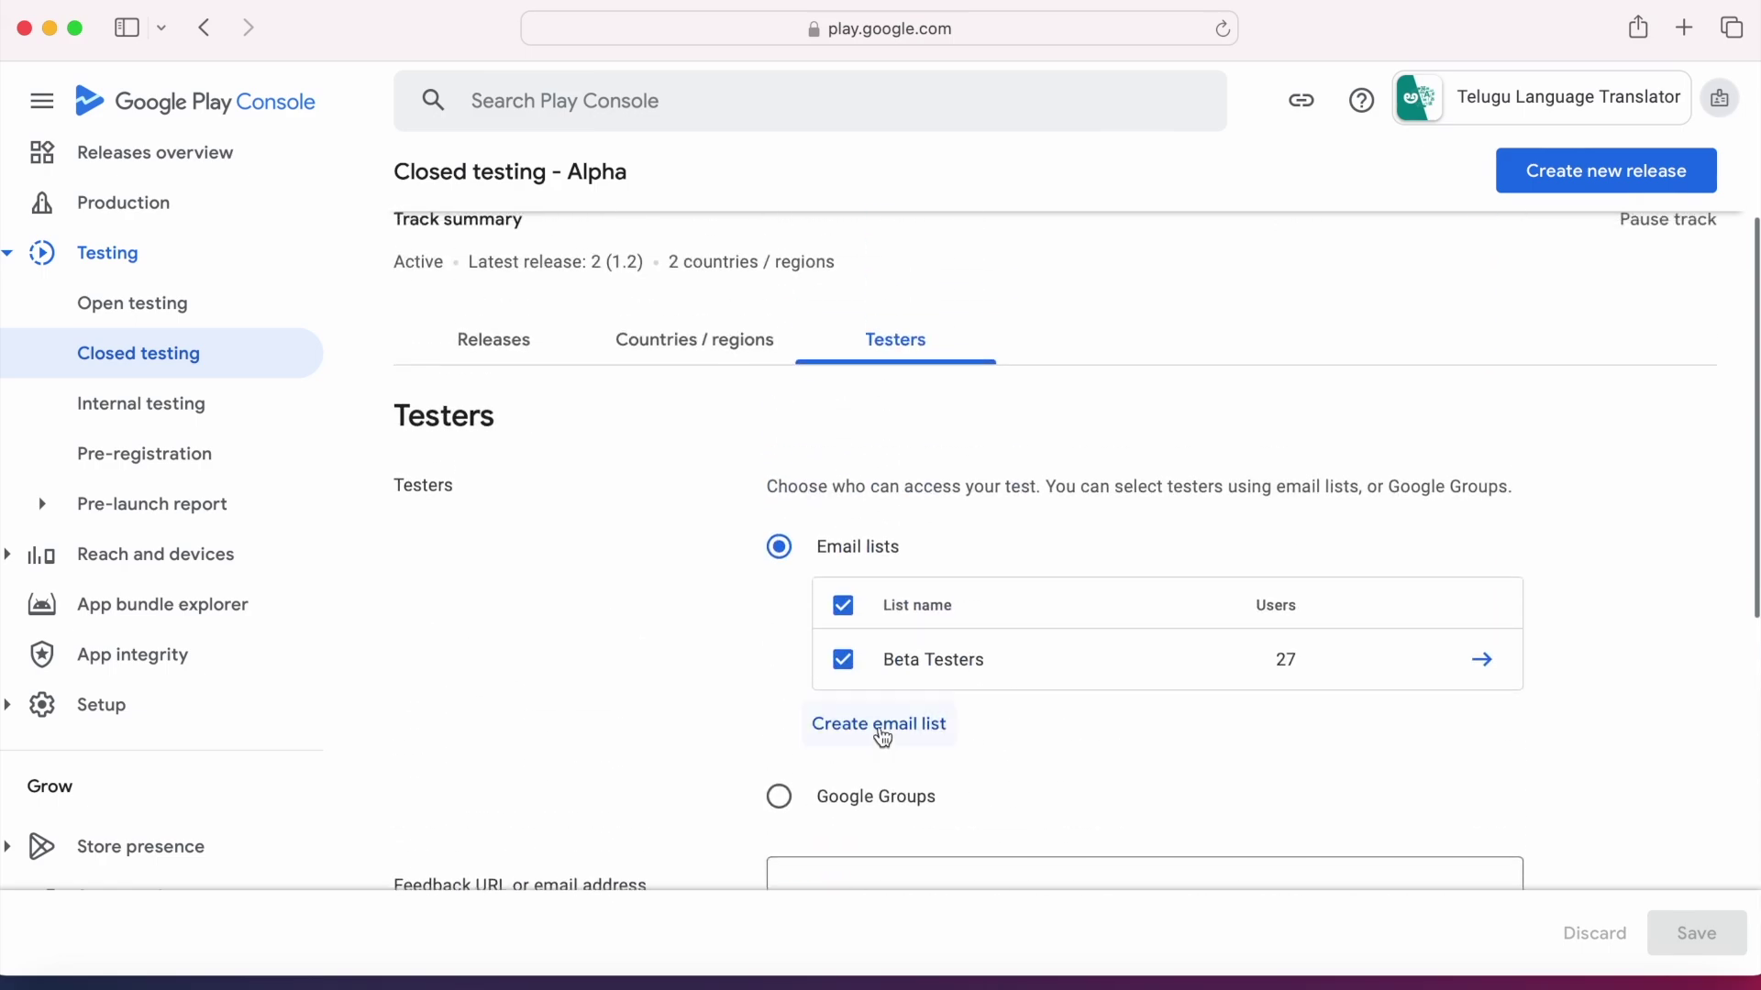
# Start a new email list named 'Closed testers'
pyautogui.click(880, 731)
pyautogui.click(503, 395)
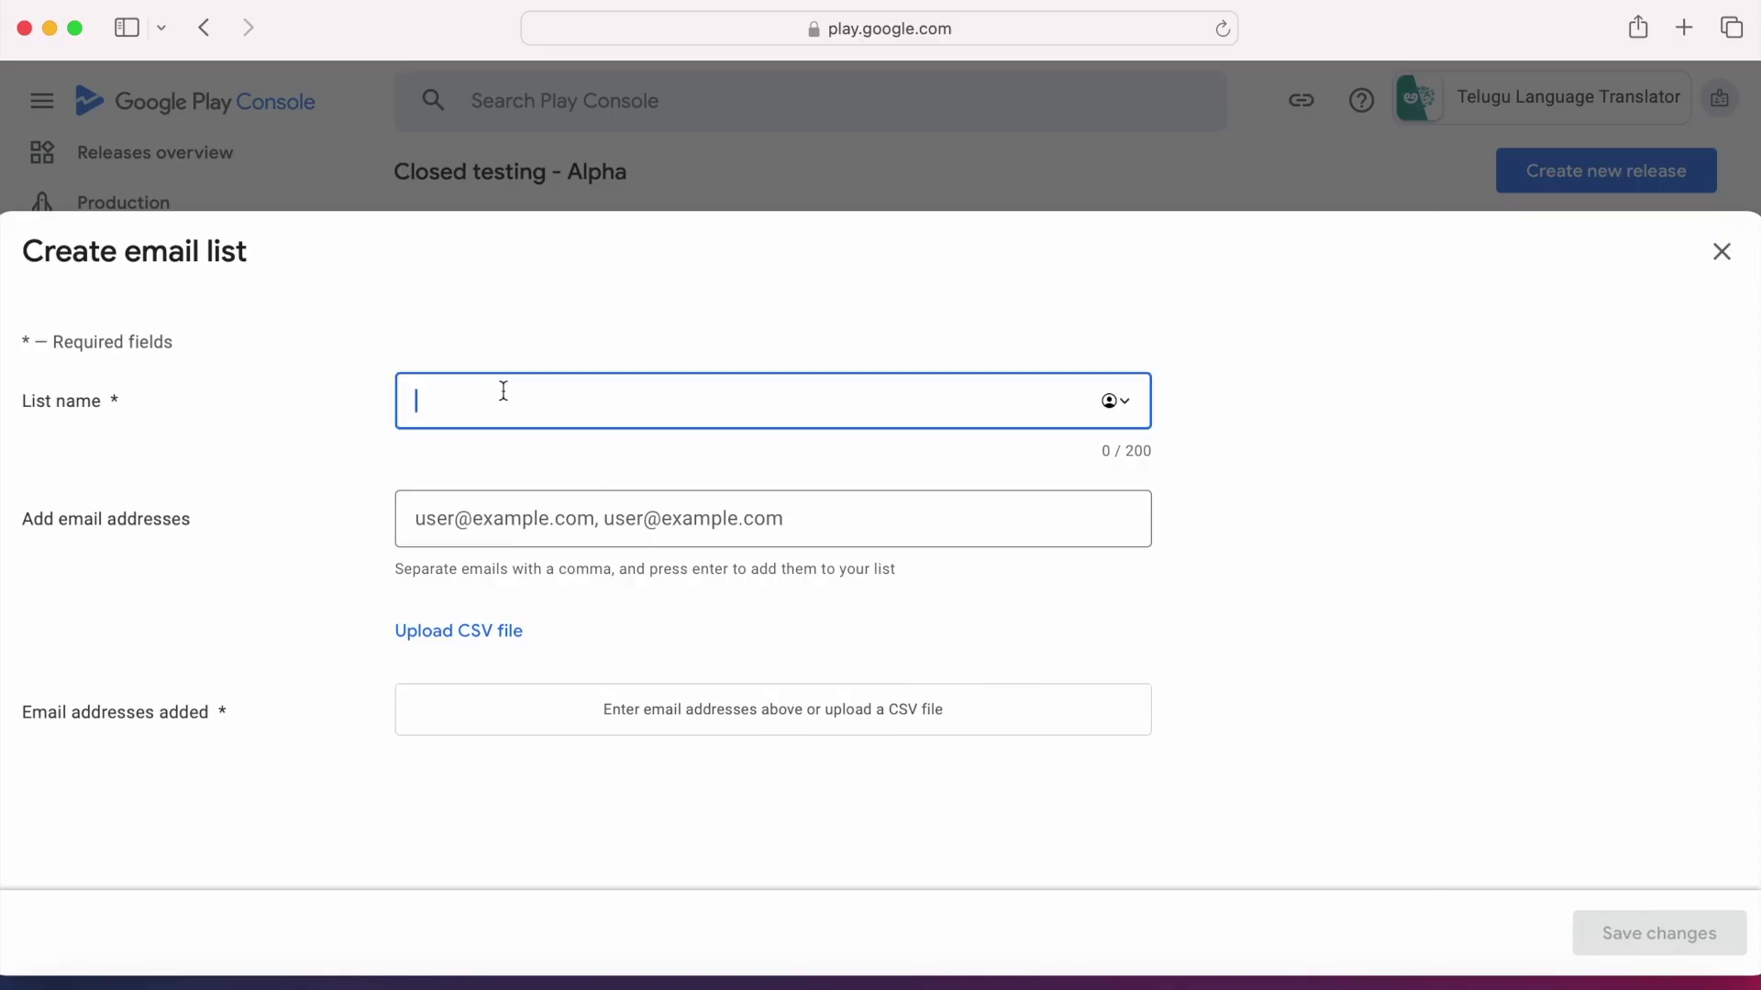
pyautogui.write('closed testers')
pyautogui.click(425, 401)
pyautogui.press('BackSpace')
pyautogui.write('C')
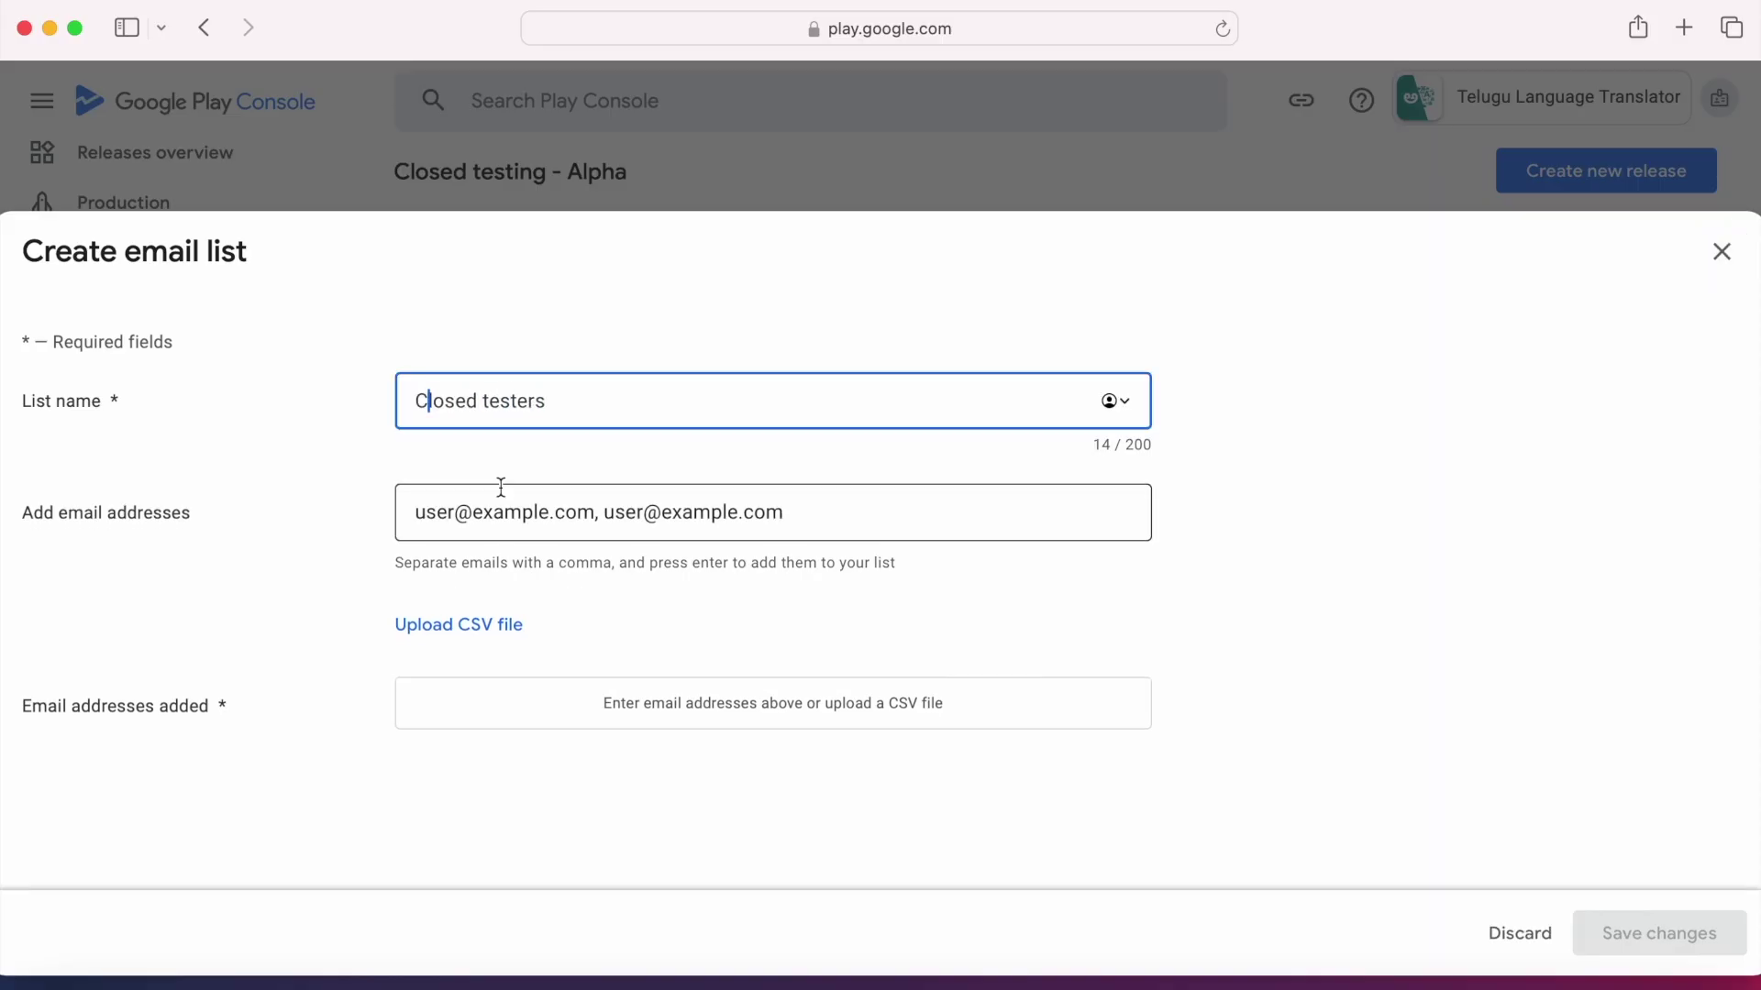
# Add the tester e-mail addresses to the list, then save and create it
pyautogui.click(425, 511)
pyautogui.press('super+v')
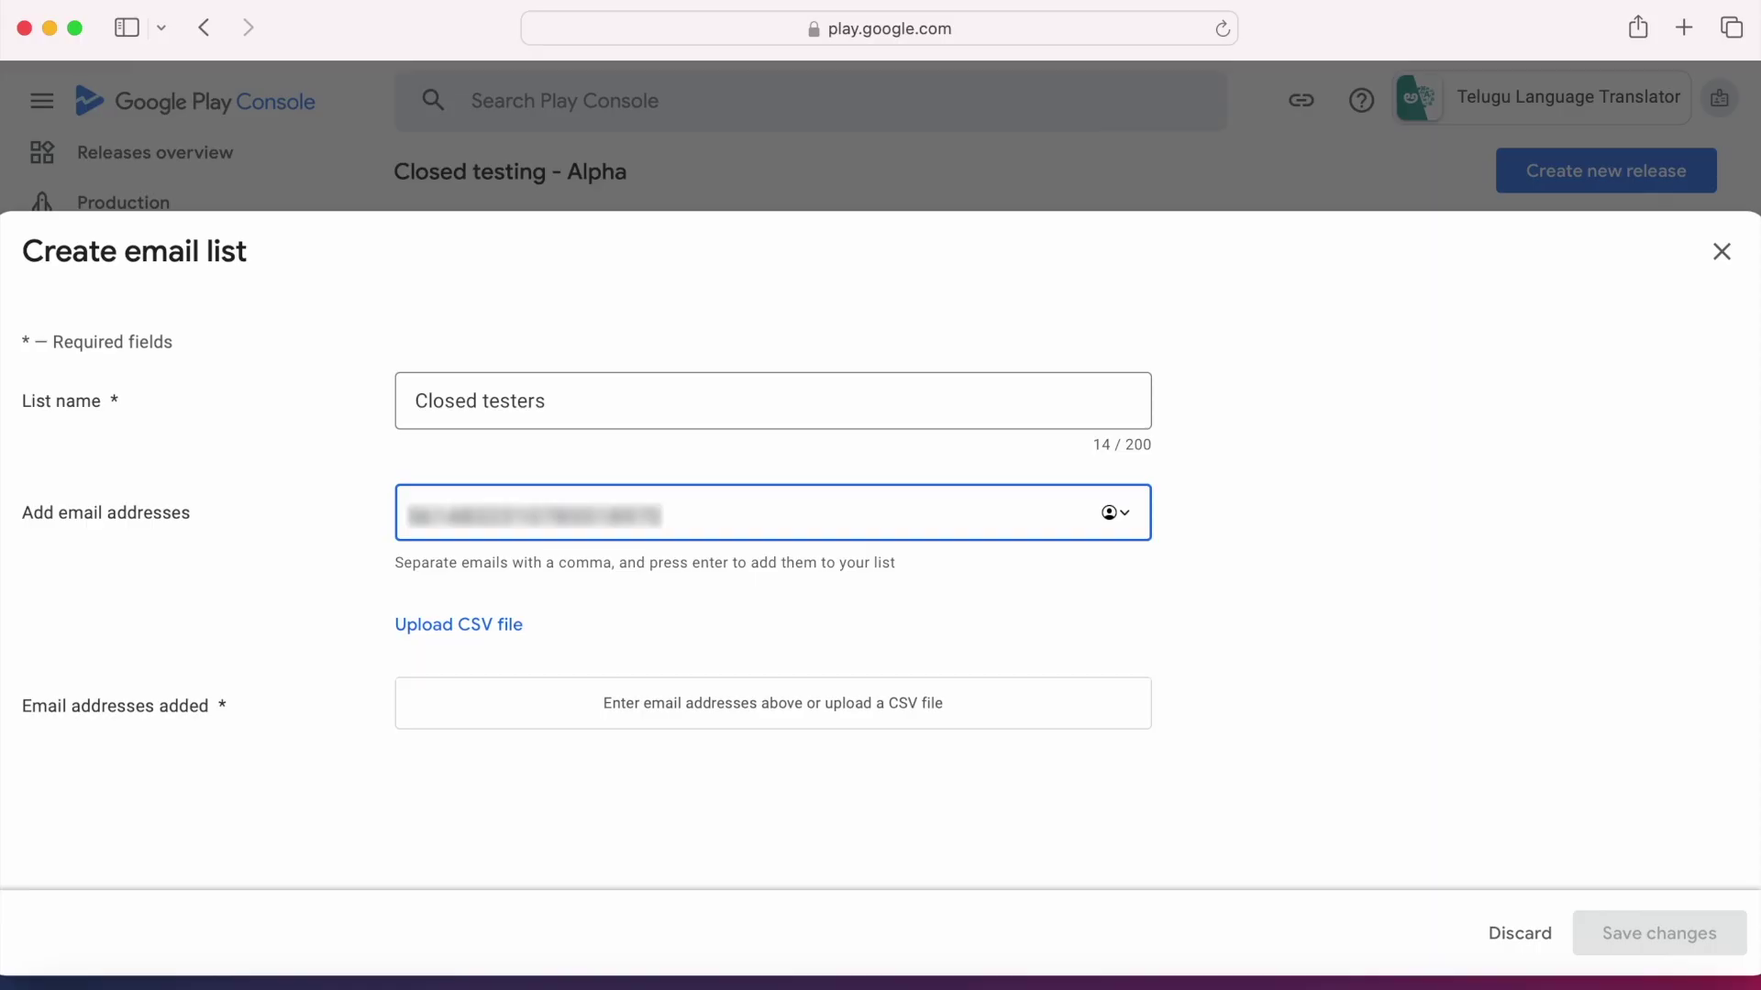
pyautogui.press('Return')
pyautogui.press('Return')
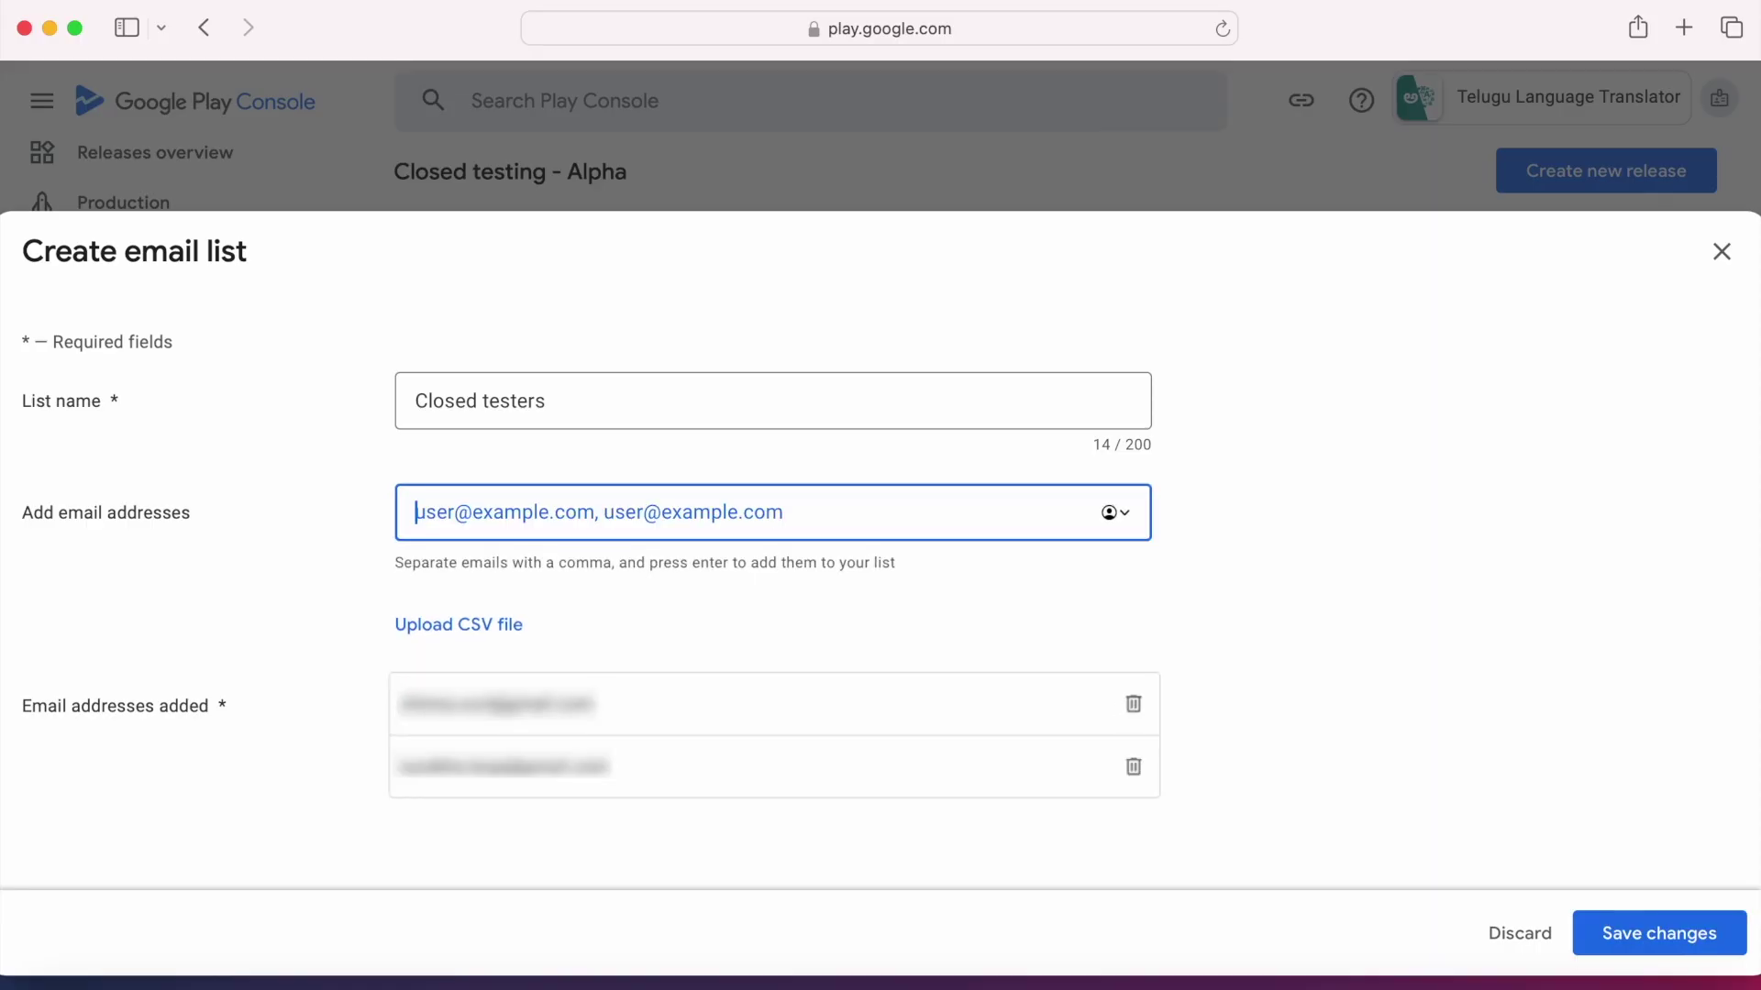
pyautogui.press('super+v')
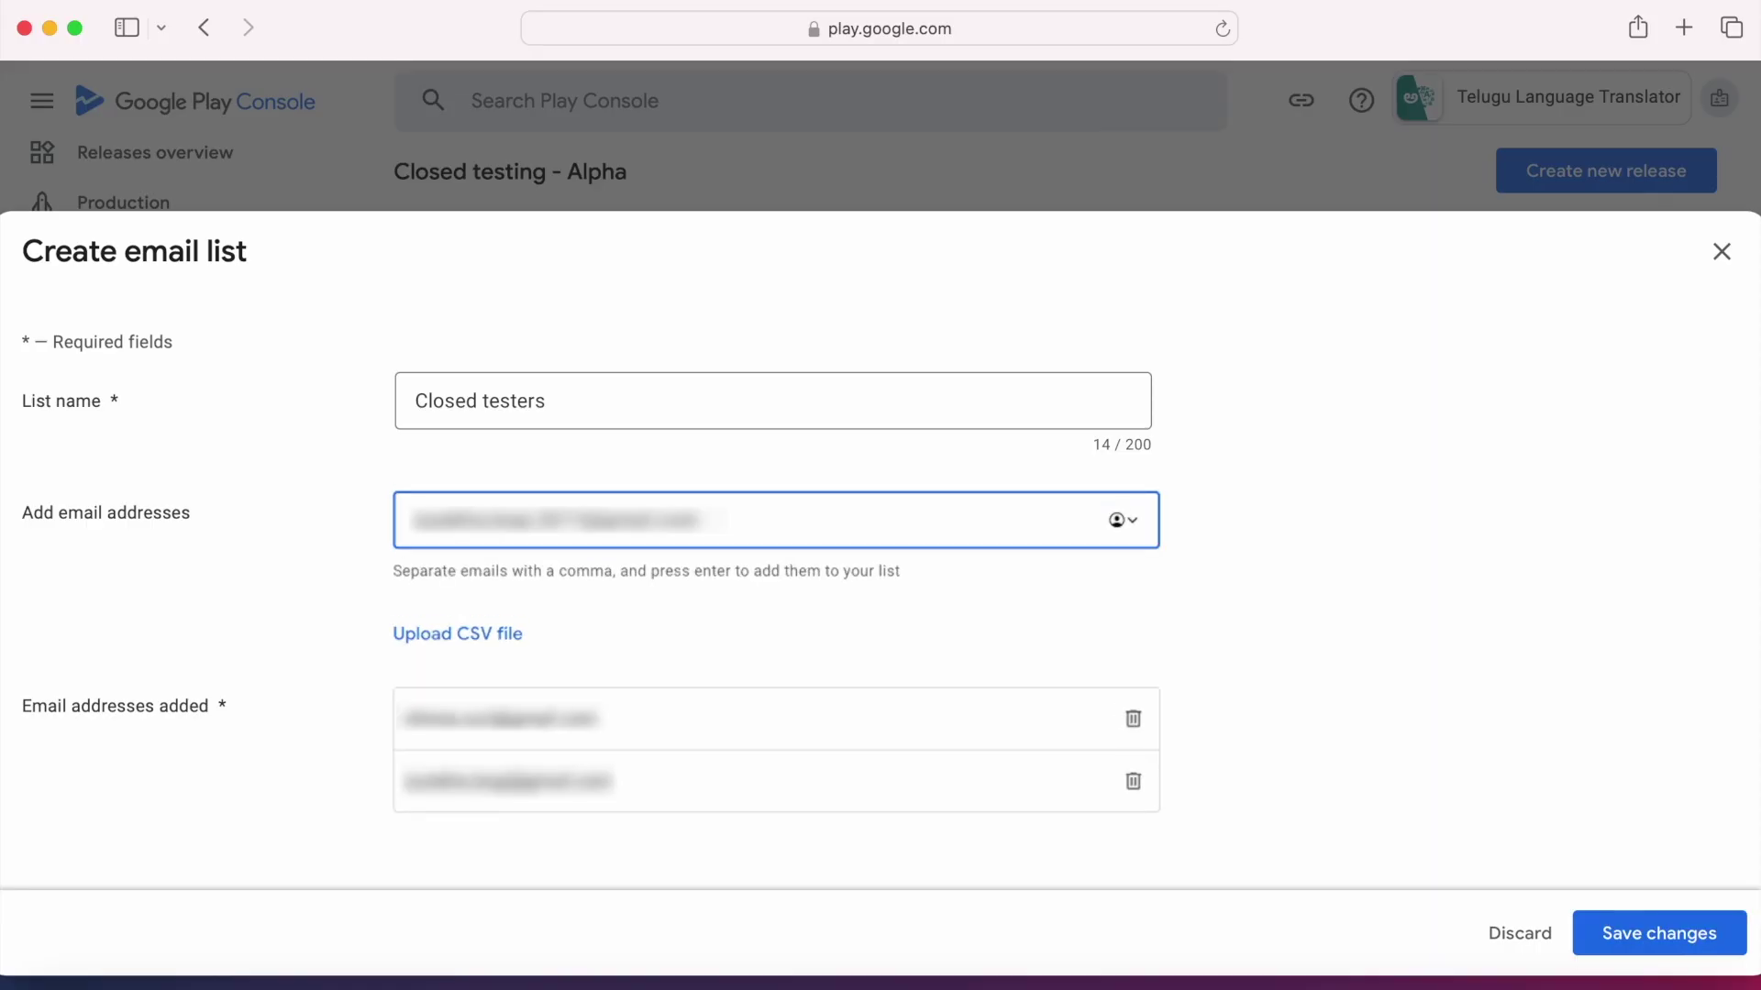
pyautogui.press('Return')
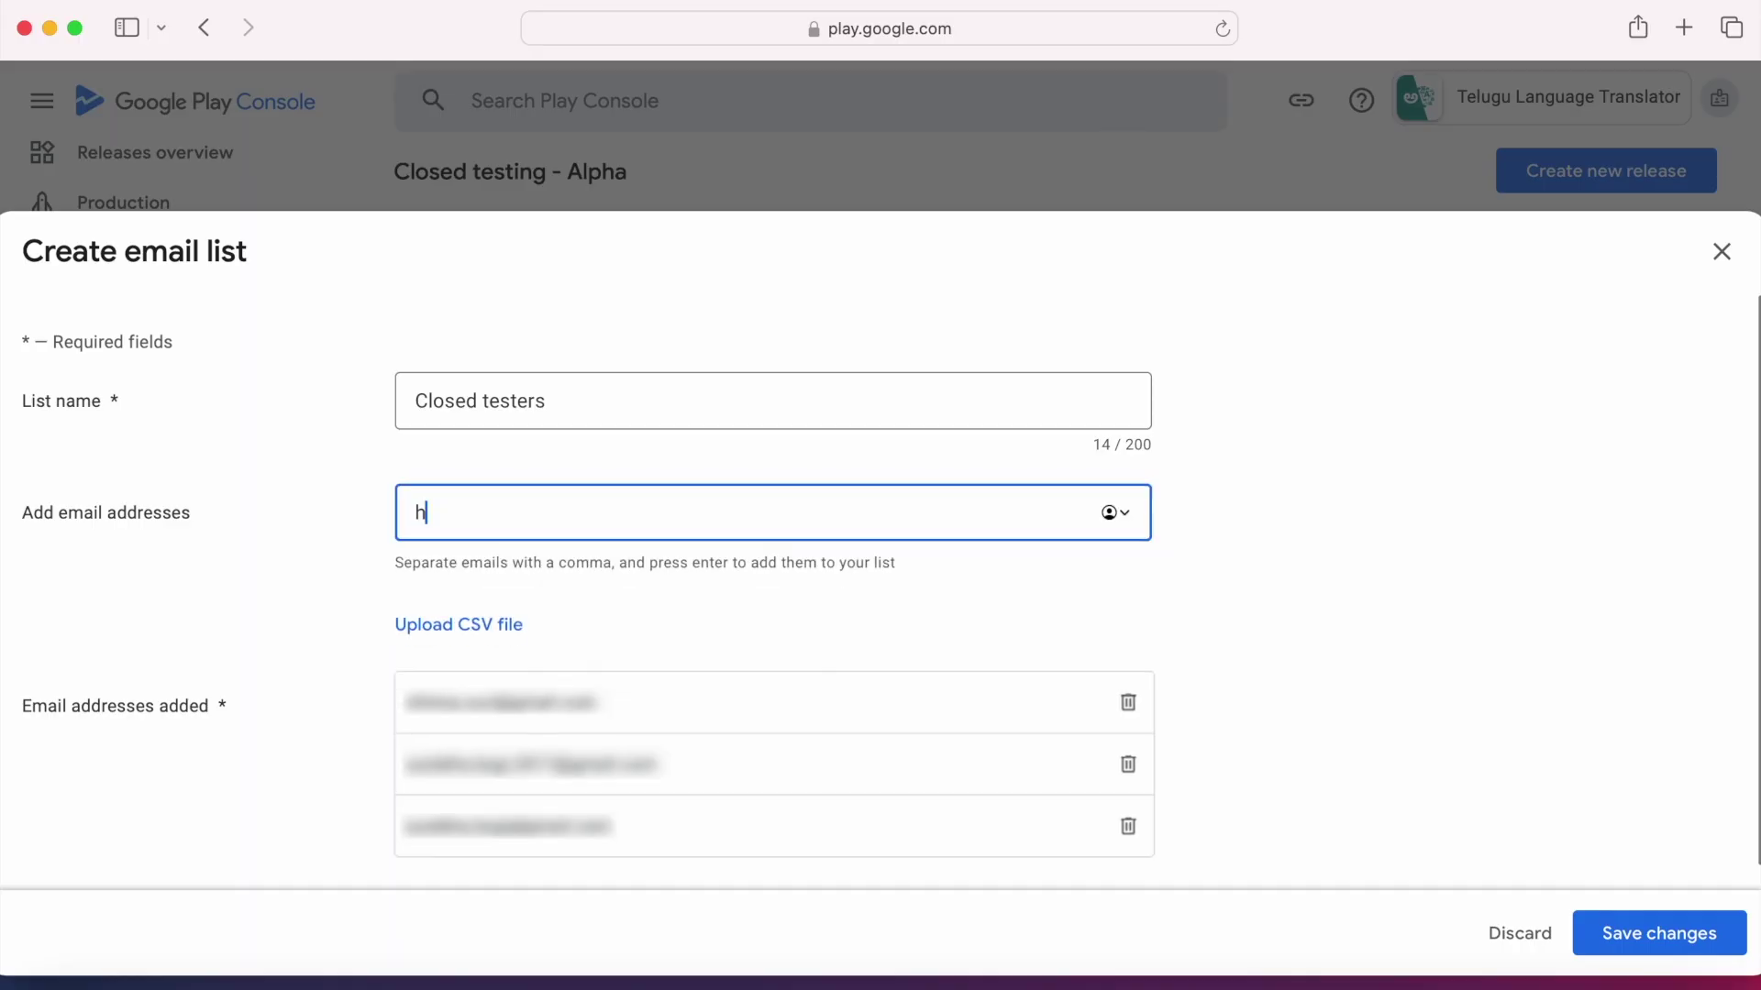
pyautogui.press('super+v')
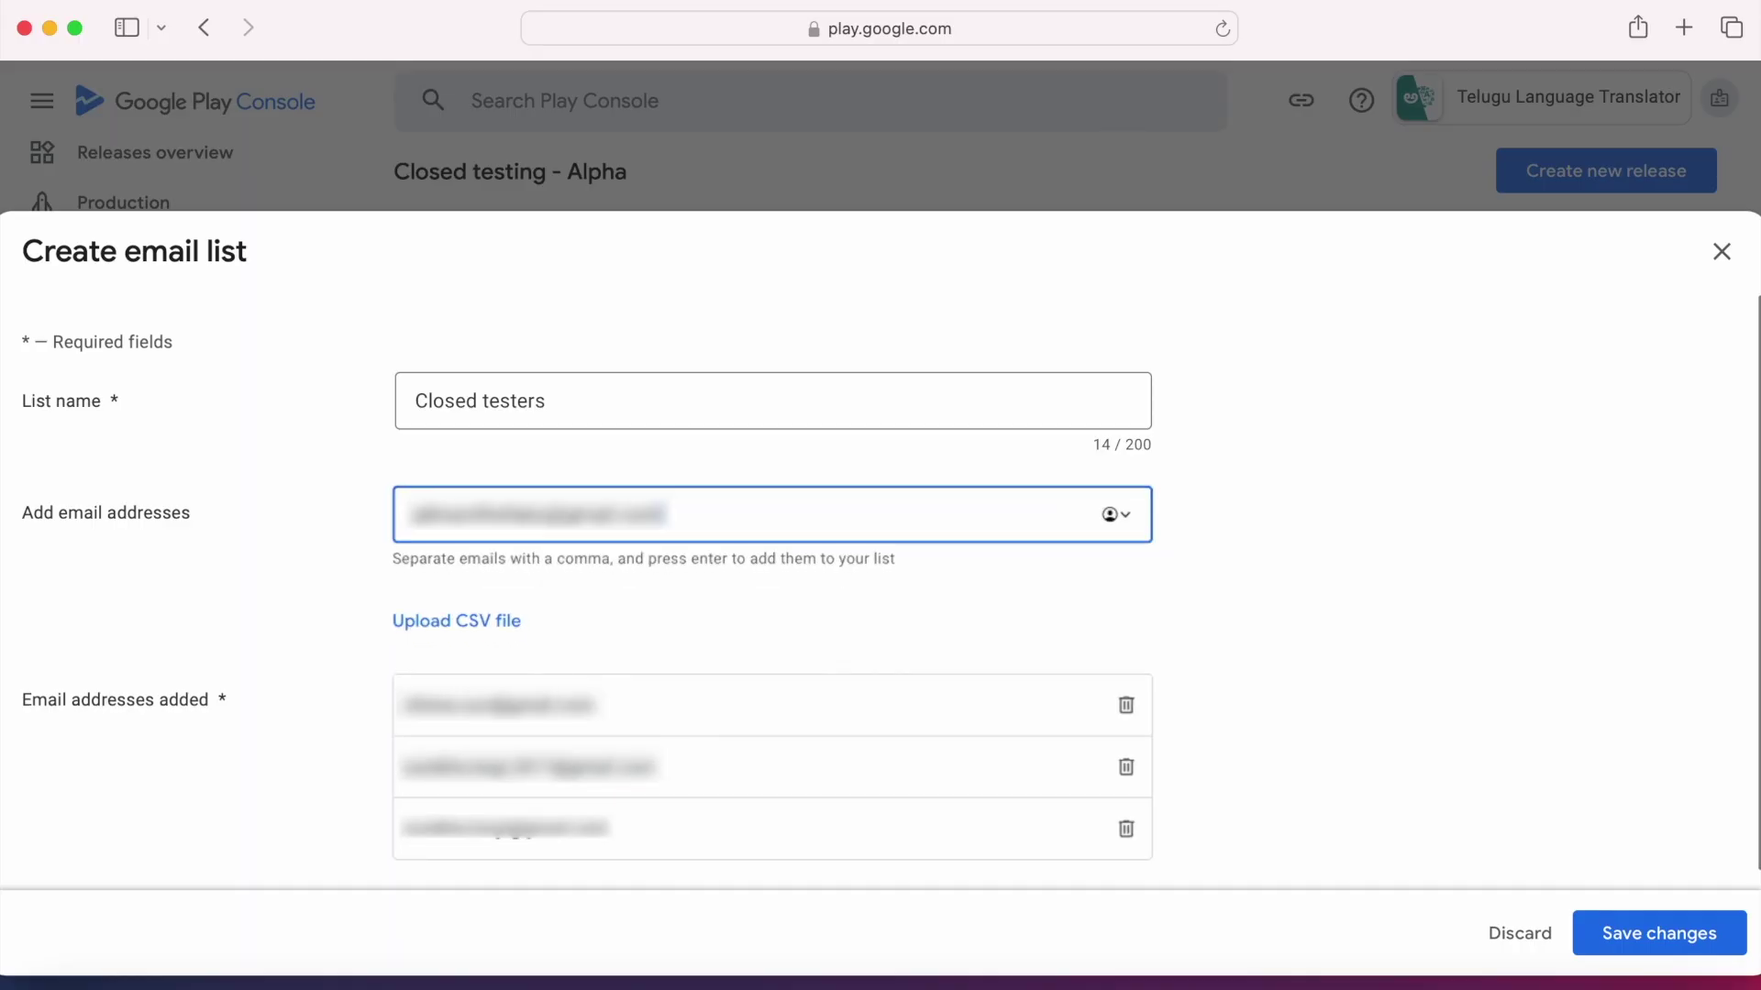
pyautogui.press('Return')
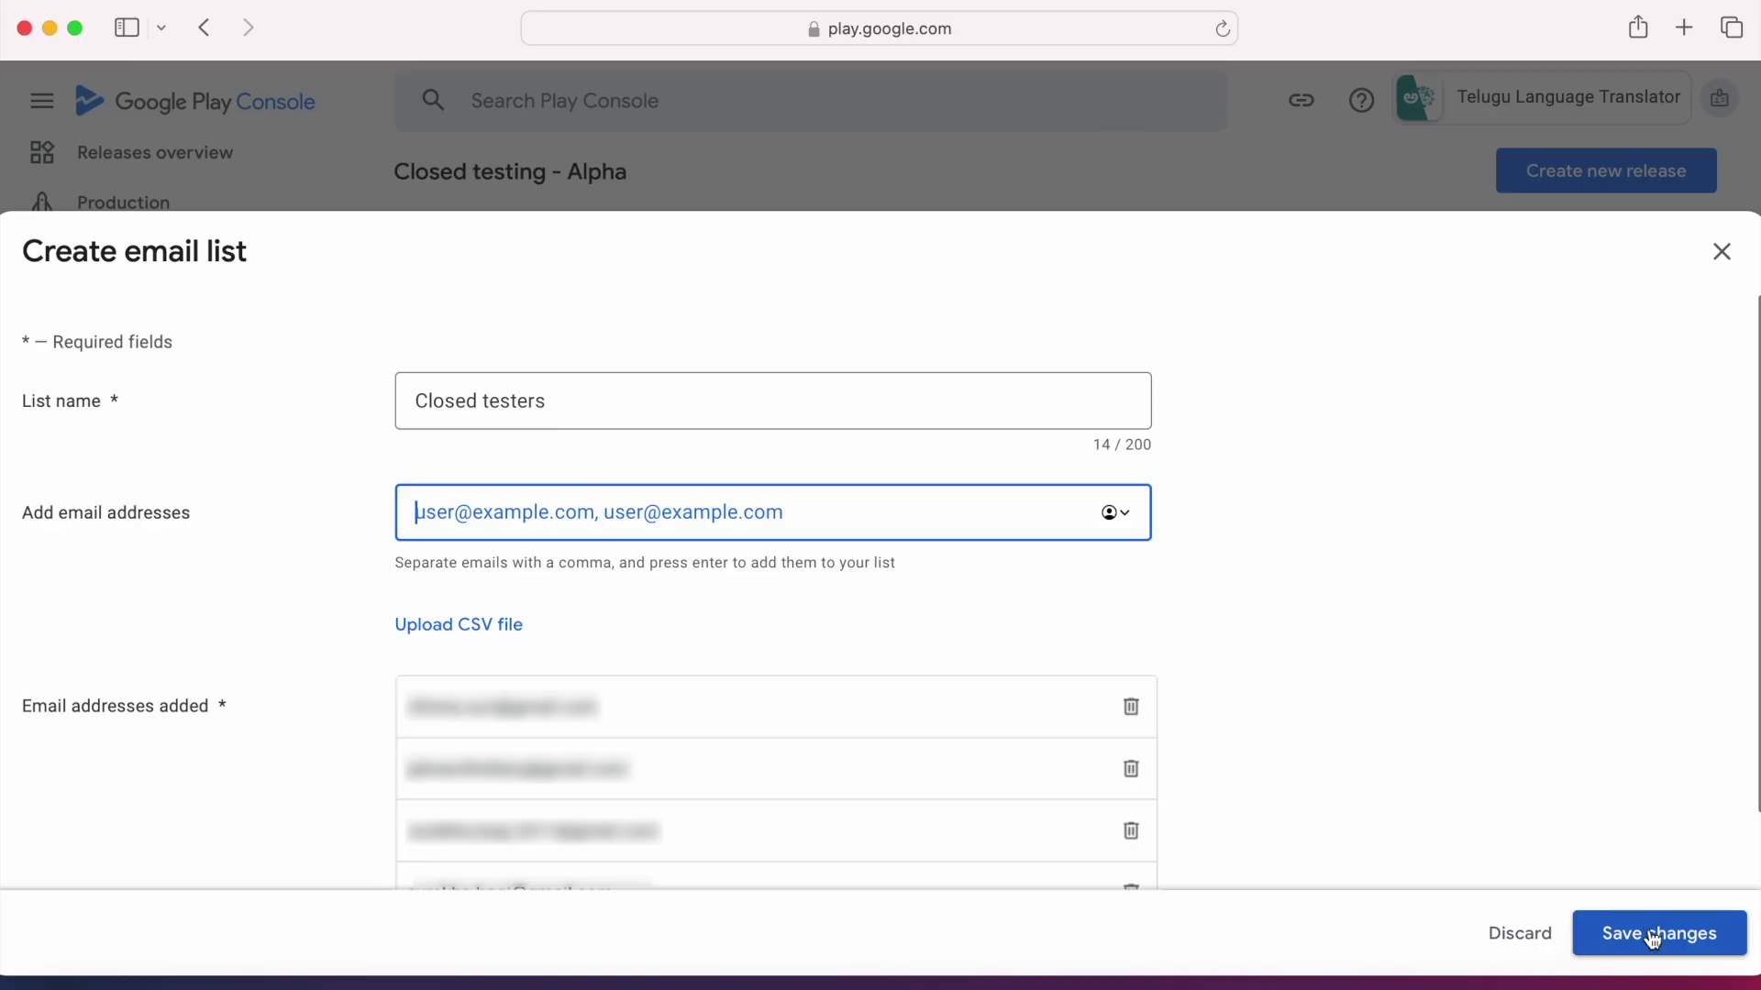
pyautogui.click(1655, 934)
pyautogui.click(1062, 576)
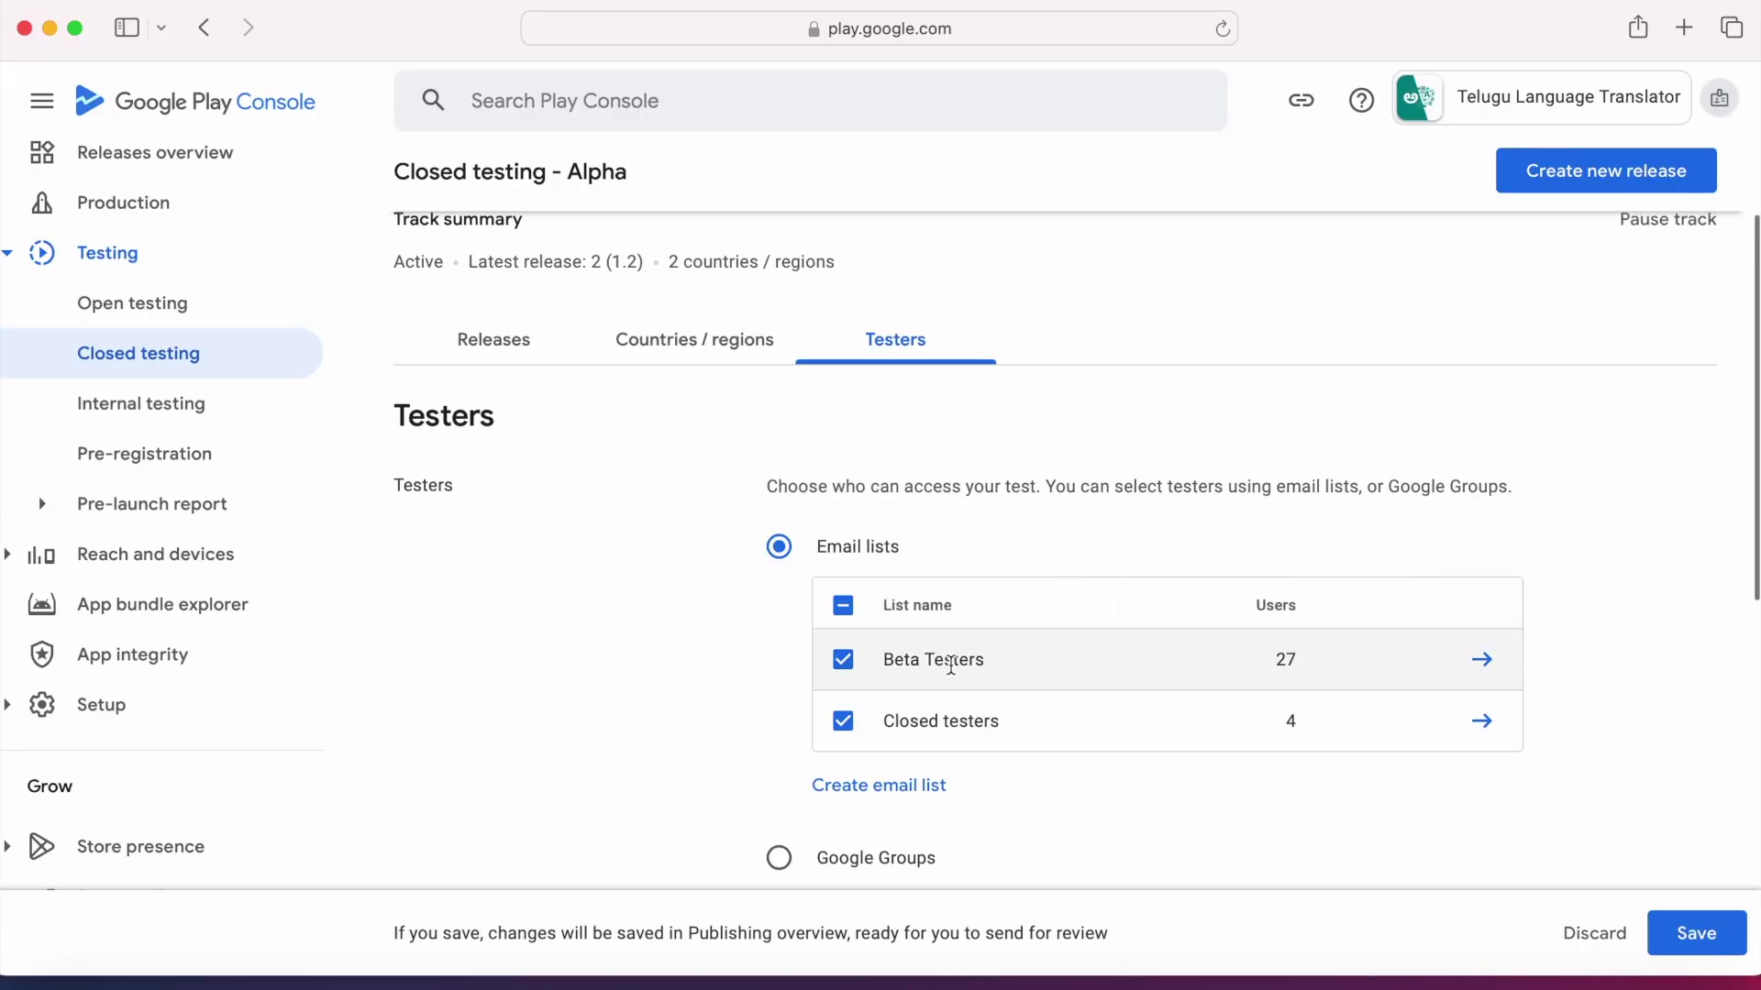
# Untick Beta Testers for the Alpha track, save, and go to the Publishing overview
pyautogui.click(842, 660)
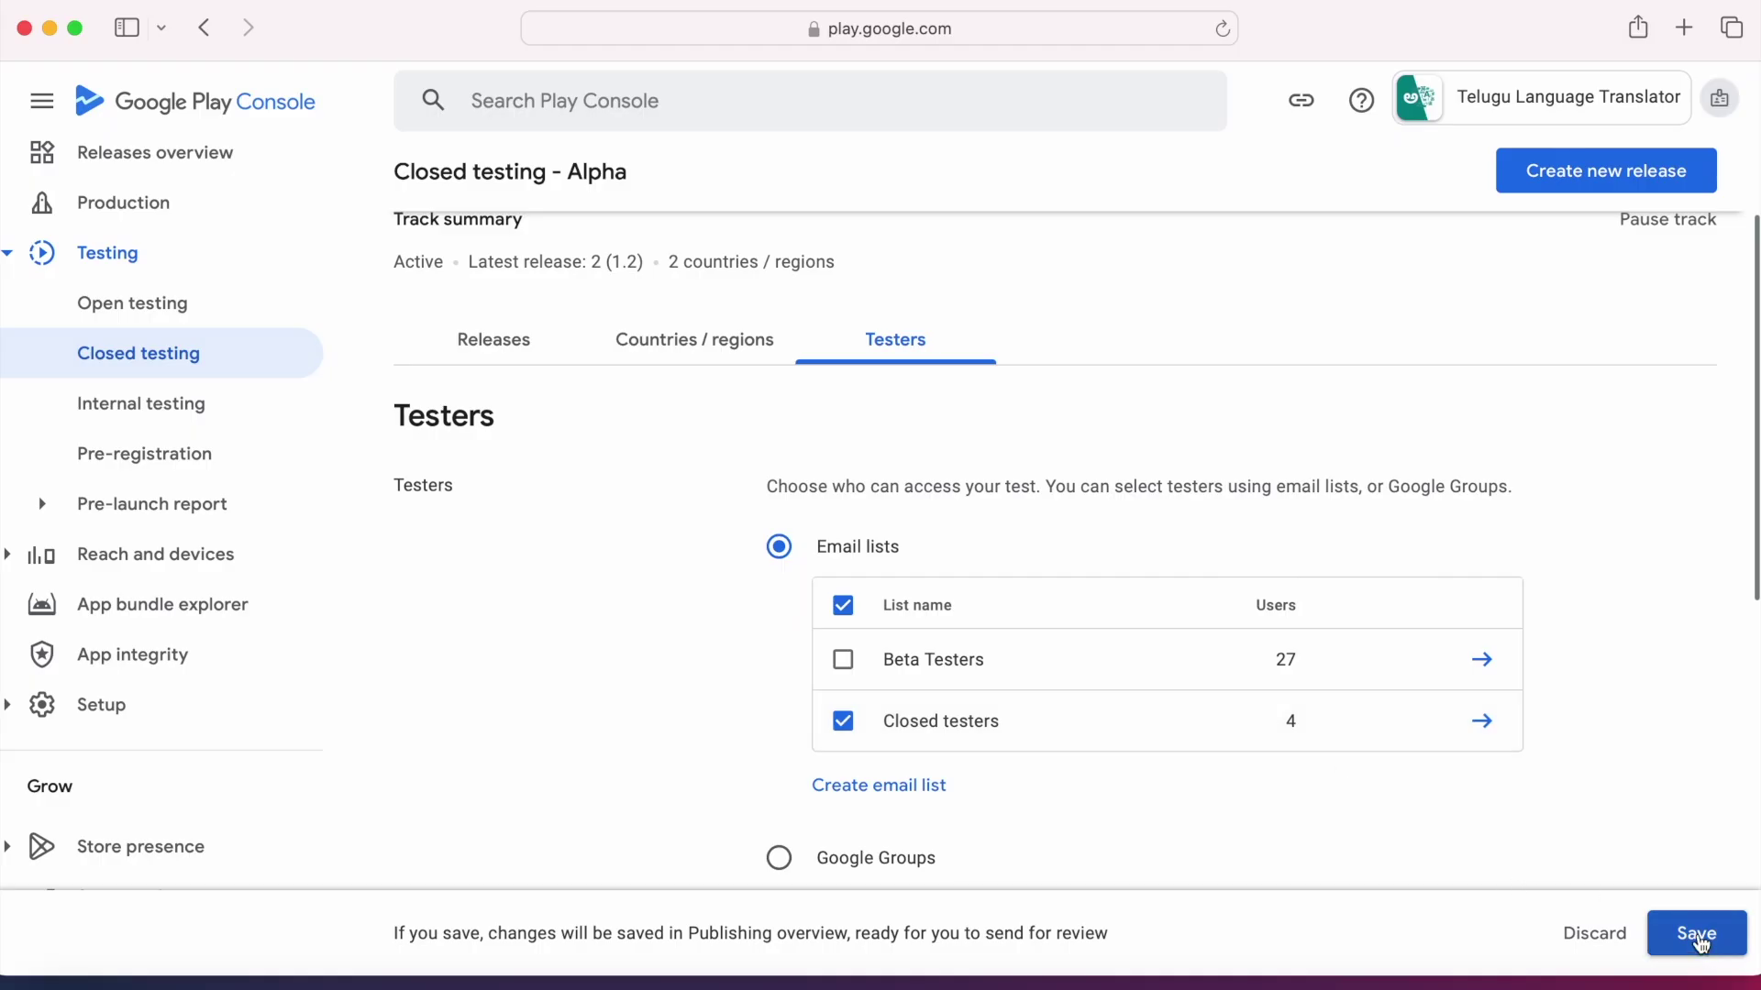
pyautogui.click(1696, 936)
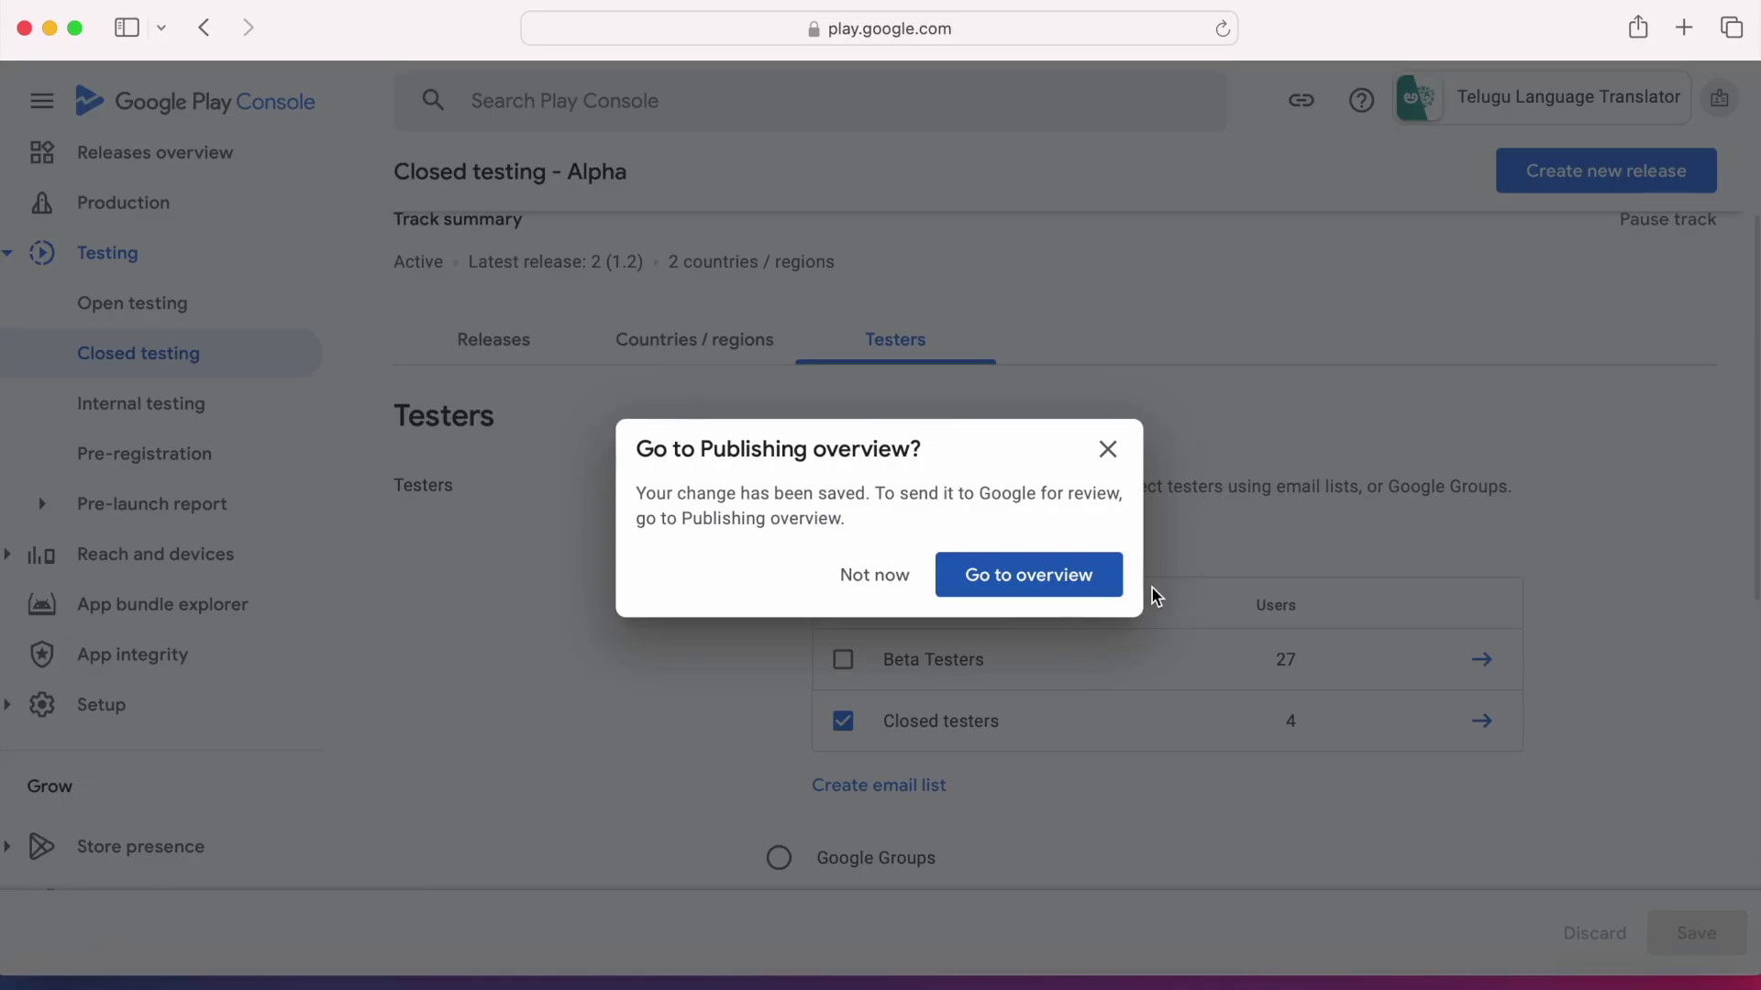
pyautogui.click(1036, 586)
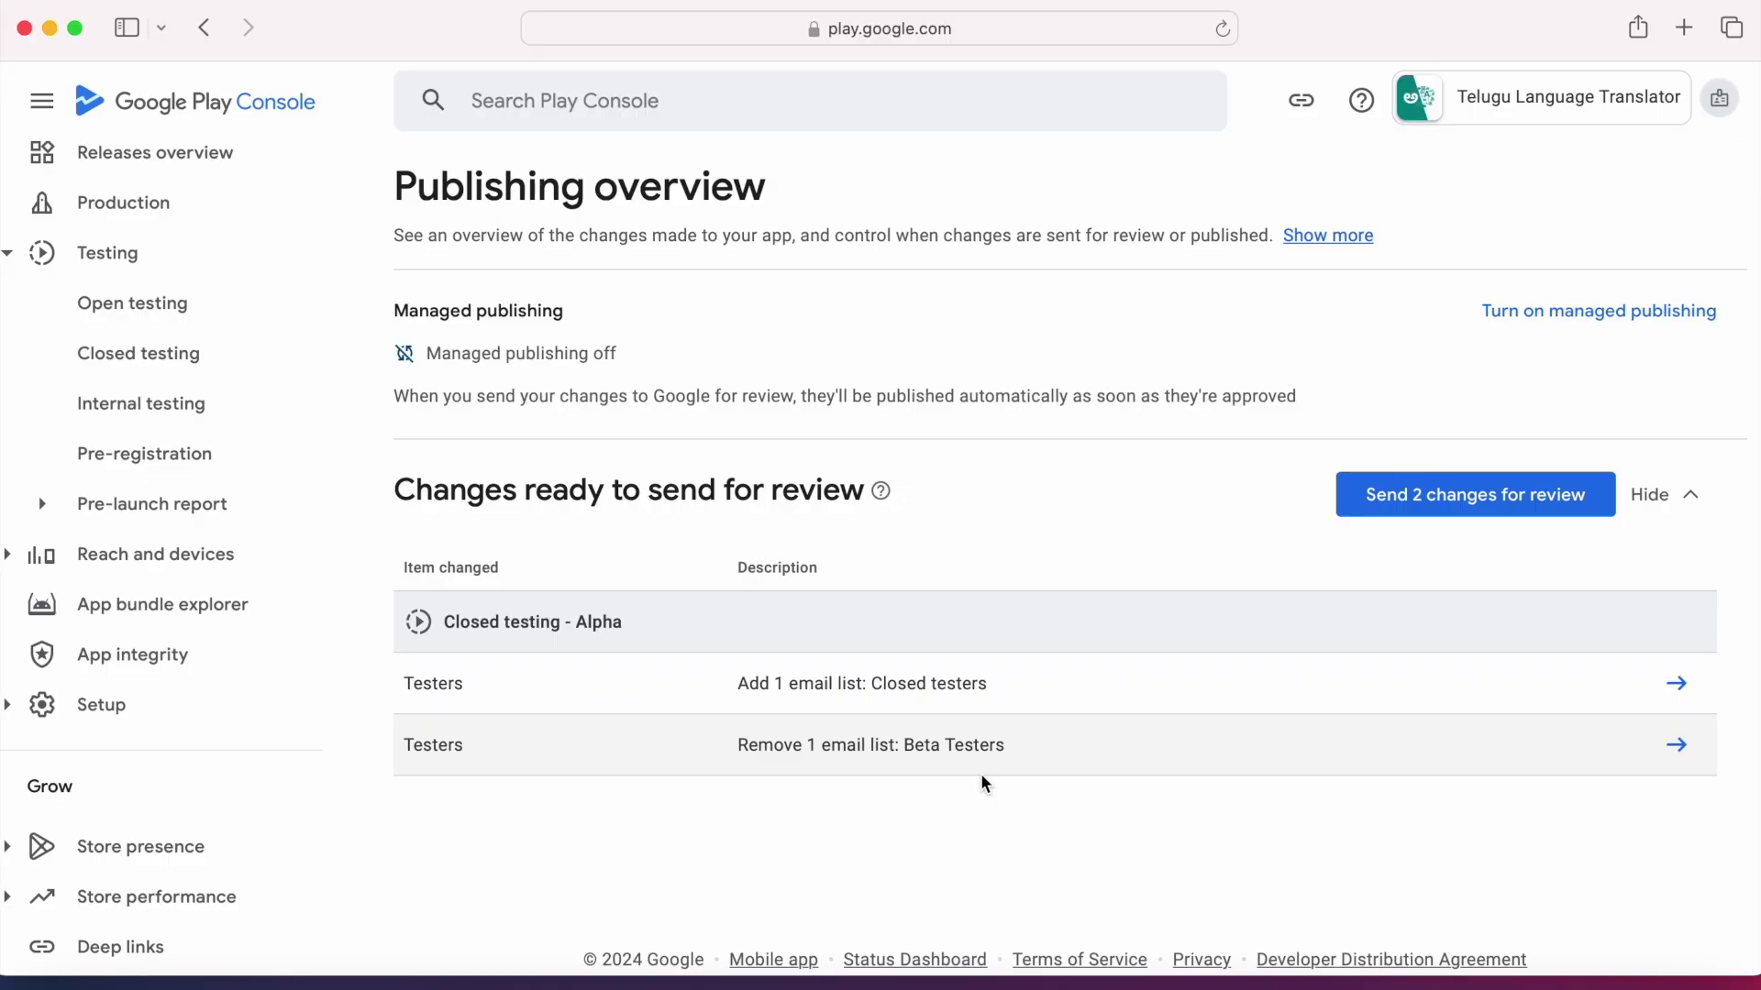
# Send the 2 tester changes for review, then reopen the Alpha track's Testers tab
pyautogui.click(1411, 501)
pyautogui.click(1025, 659)
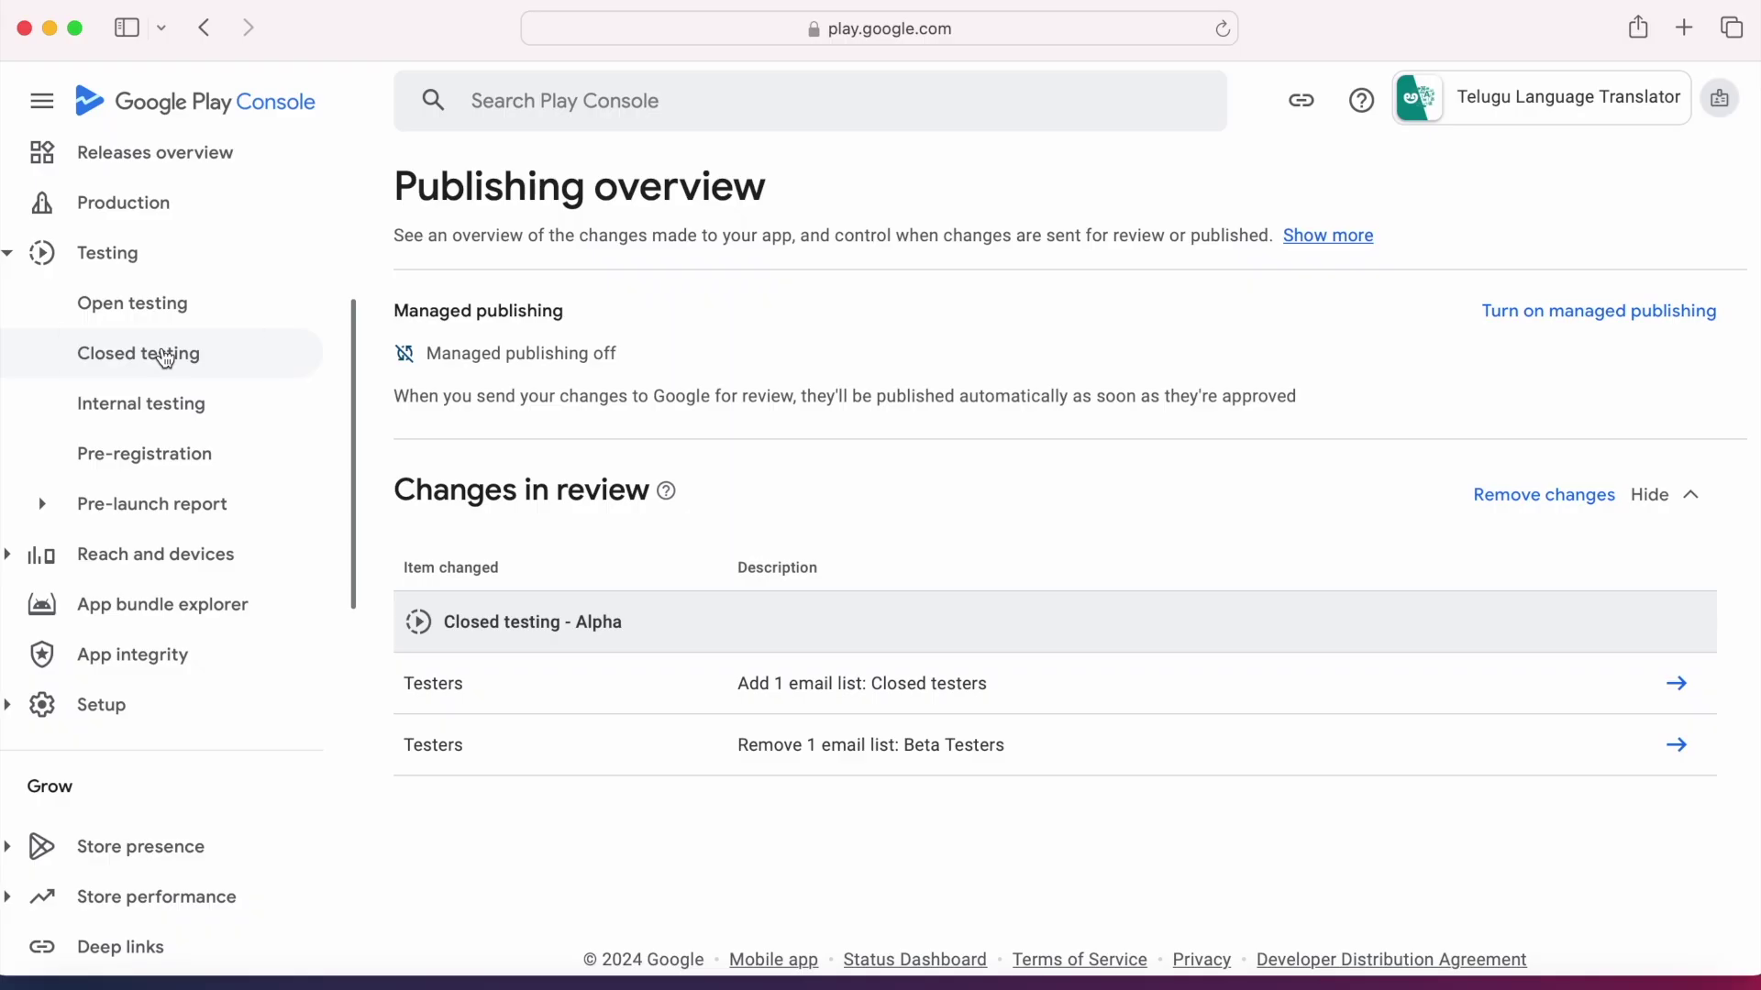
pyautogui.click(165, 358)
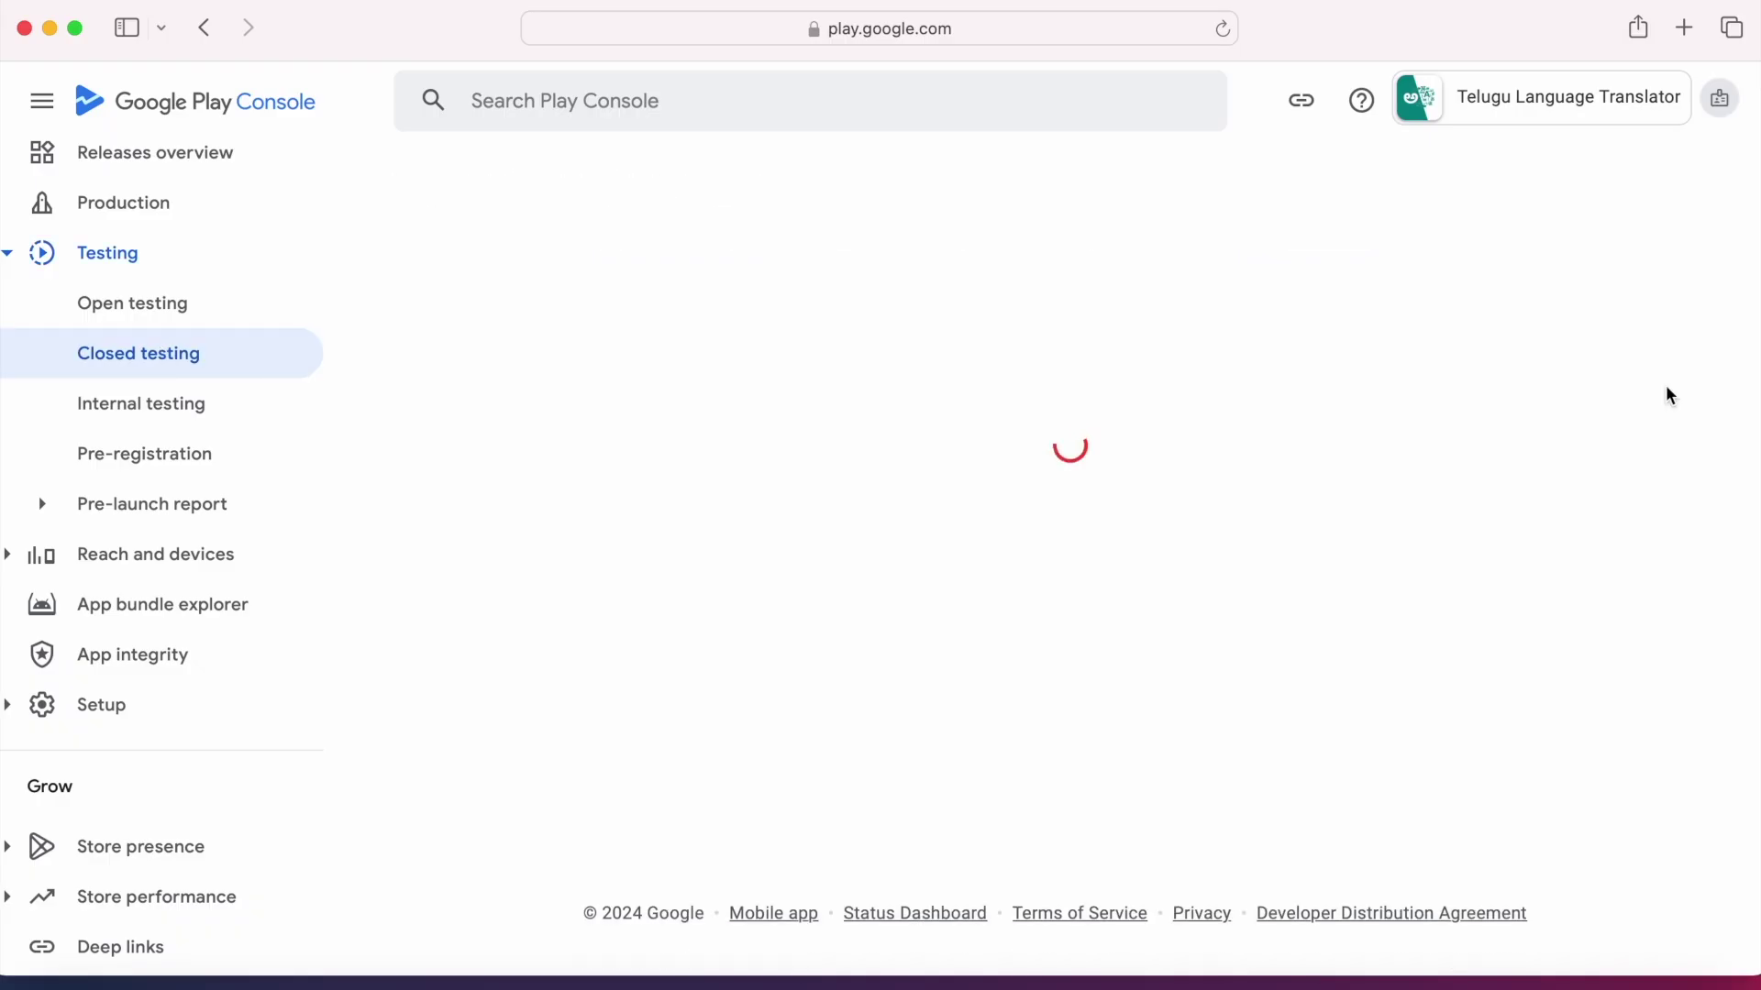
pyautogui.click(889, 495)
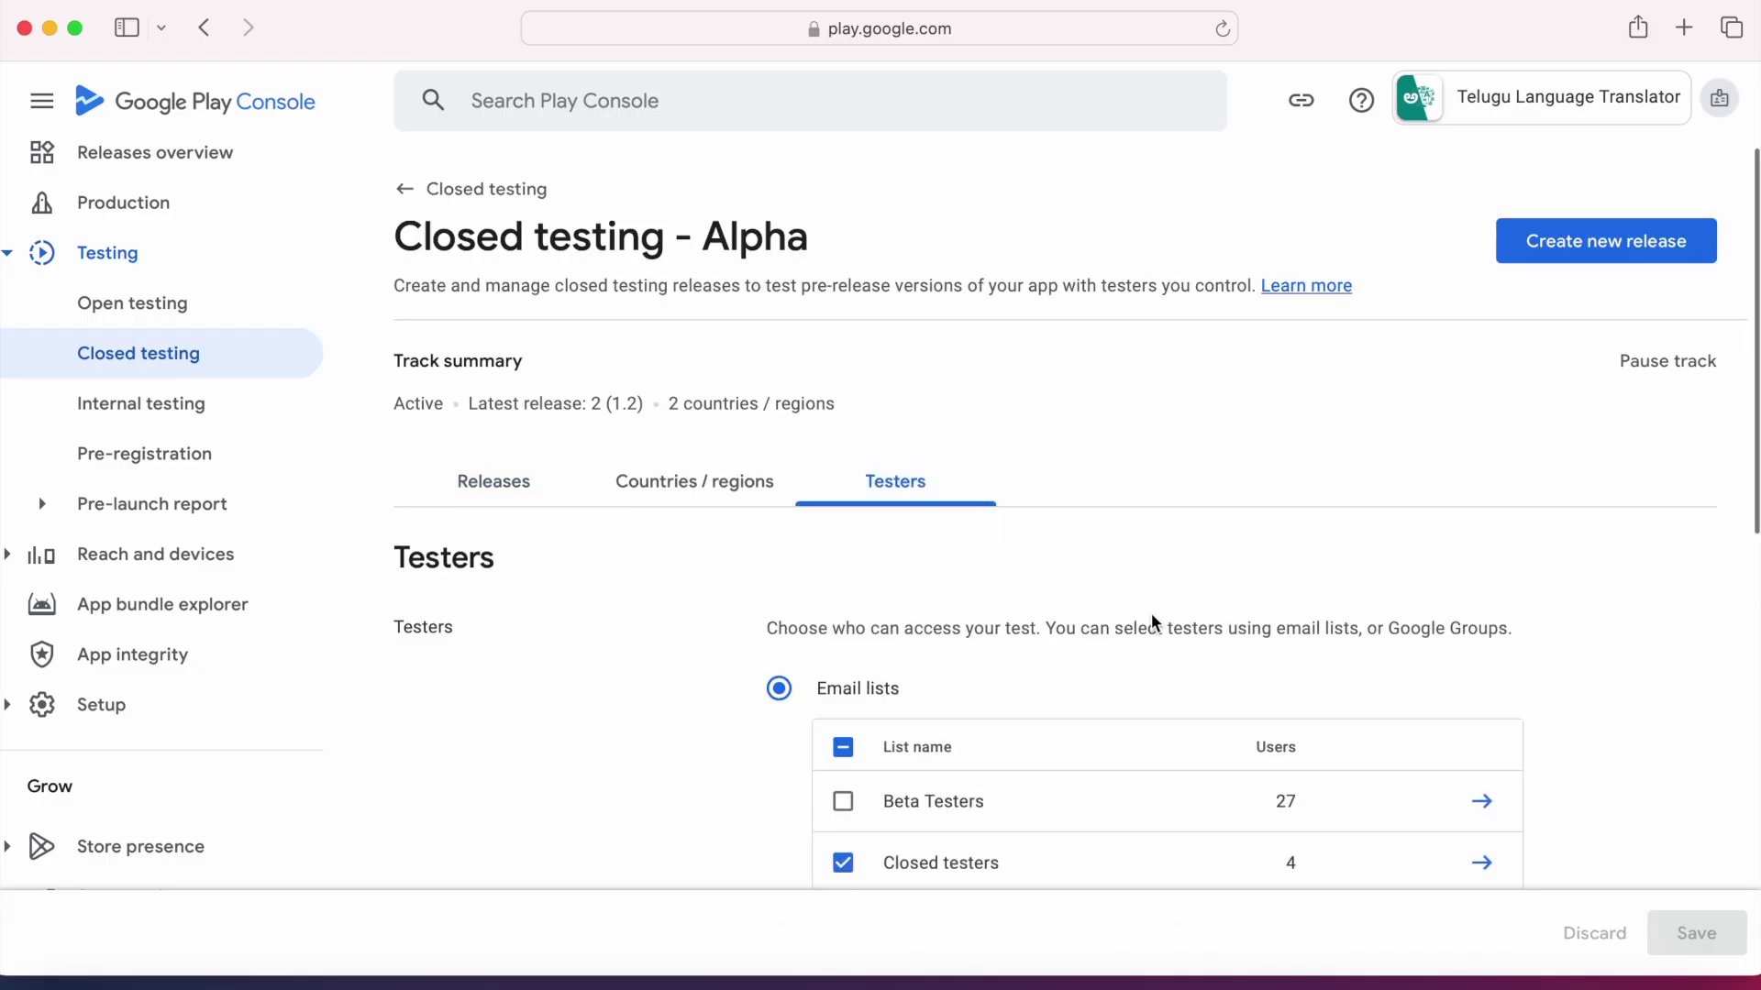
pyautogui.scroll(-5, 1154, 623)
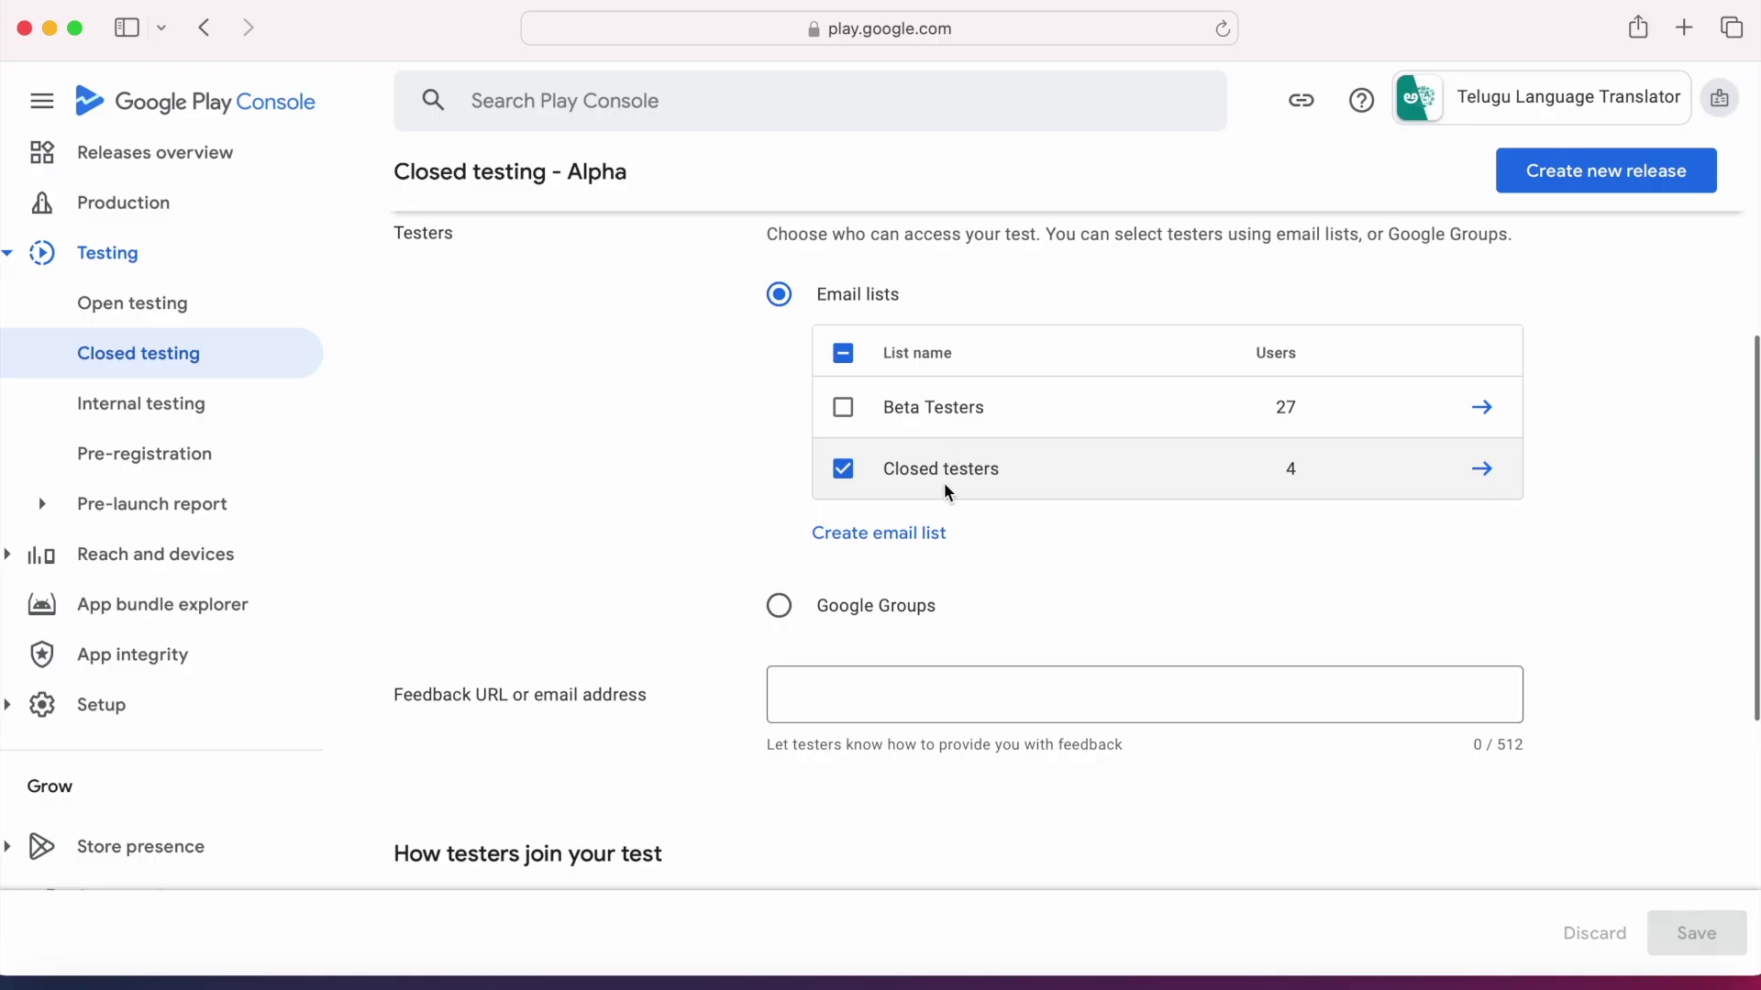
# Create a new closed testing release and upload Translator-v3-release.aab as its app bundle
pyautogui.scroll(5, 948, 492)
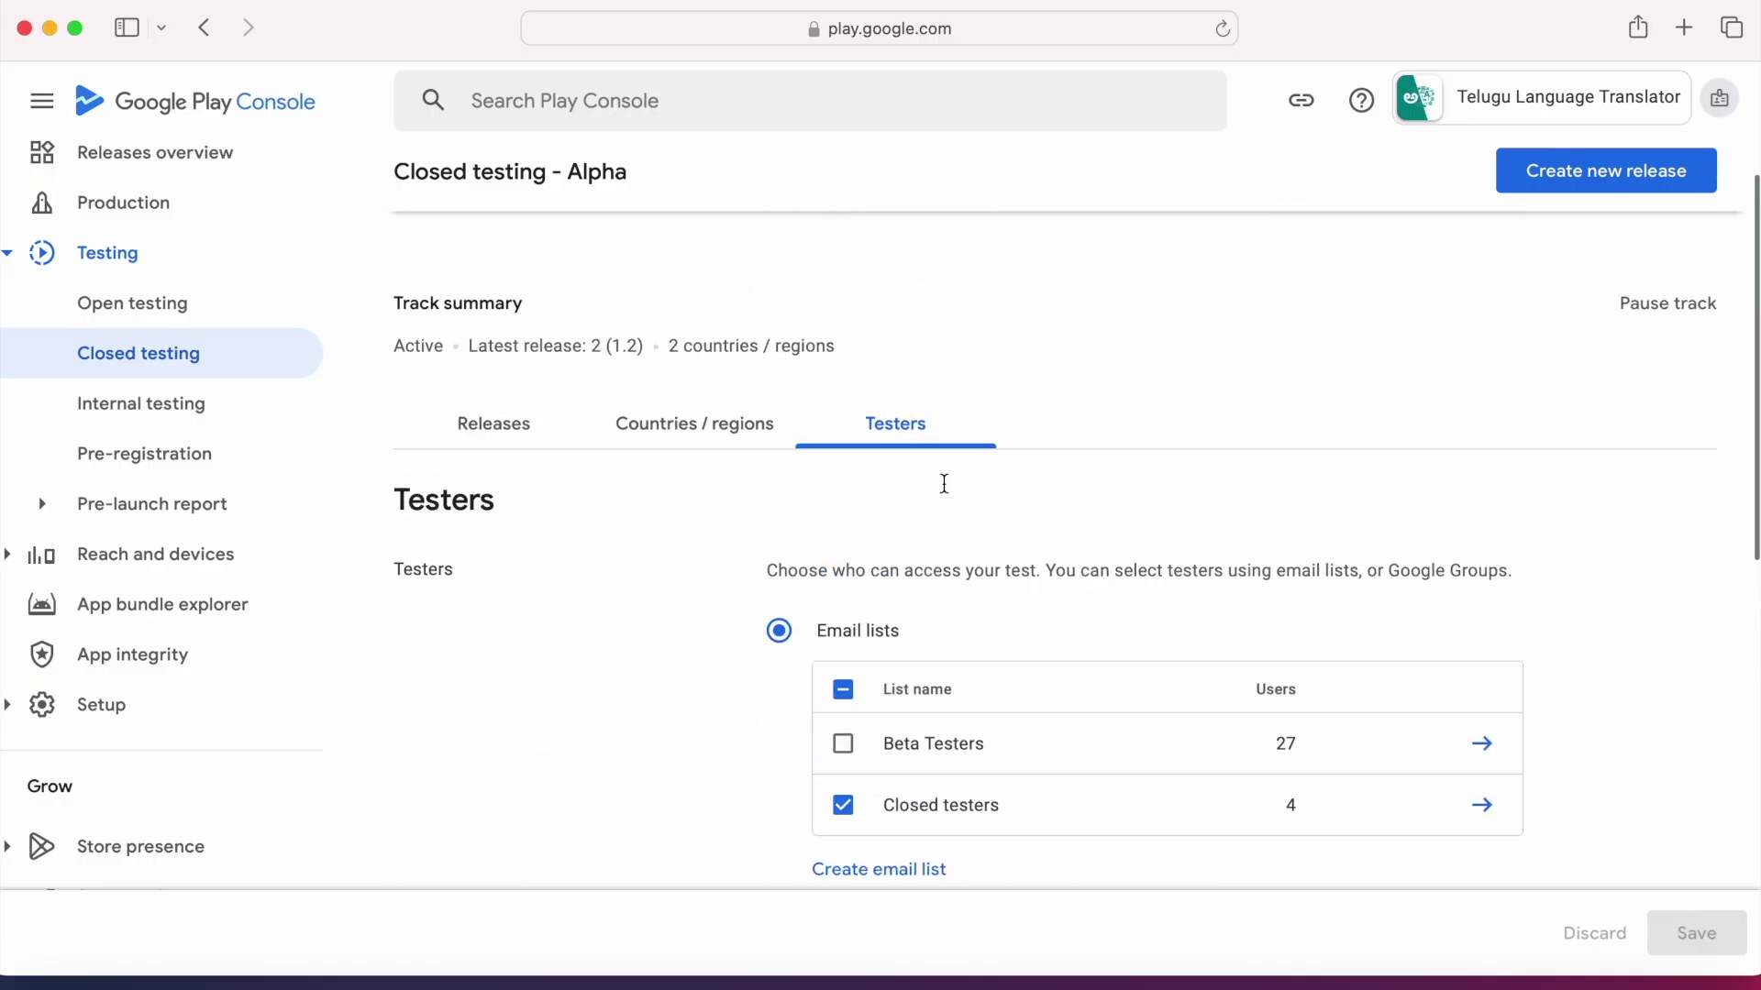
pyautogui.click(1558, 251)
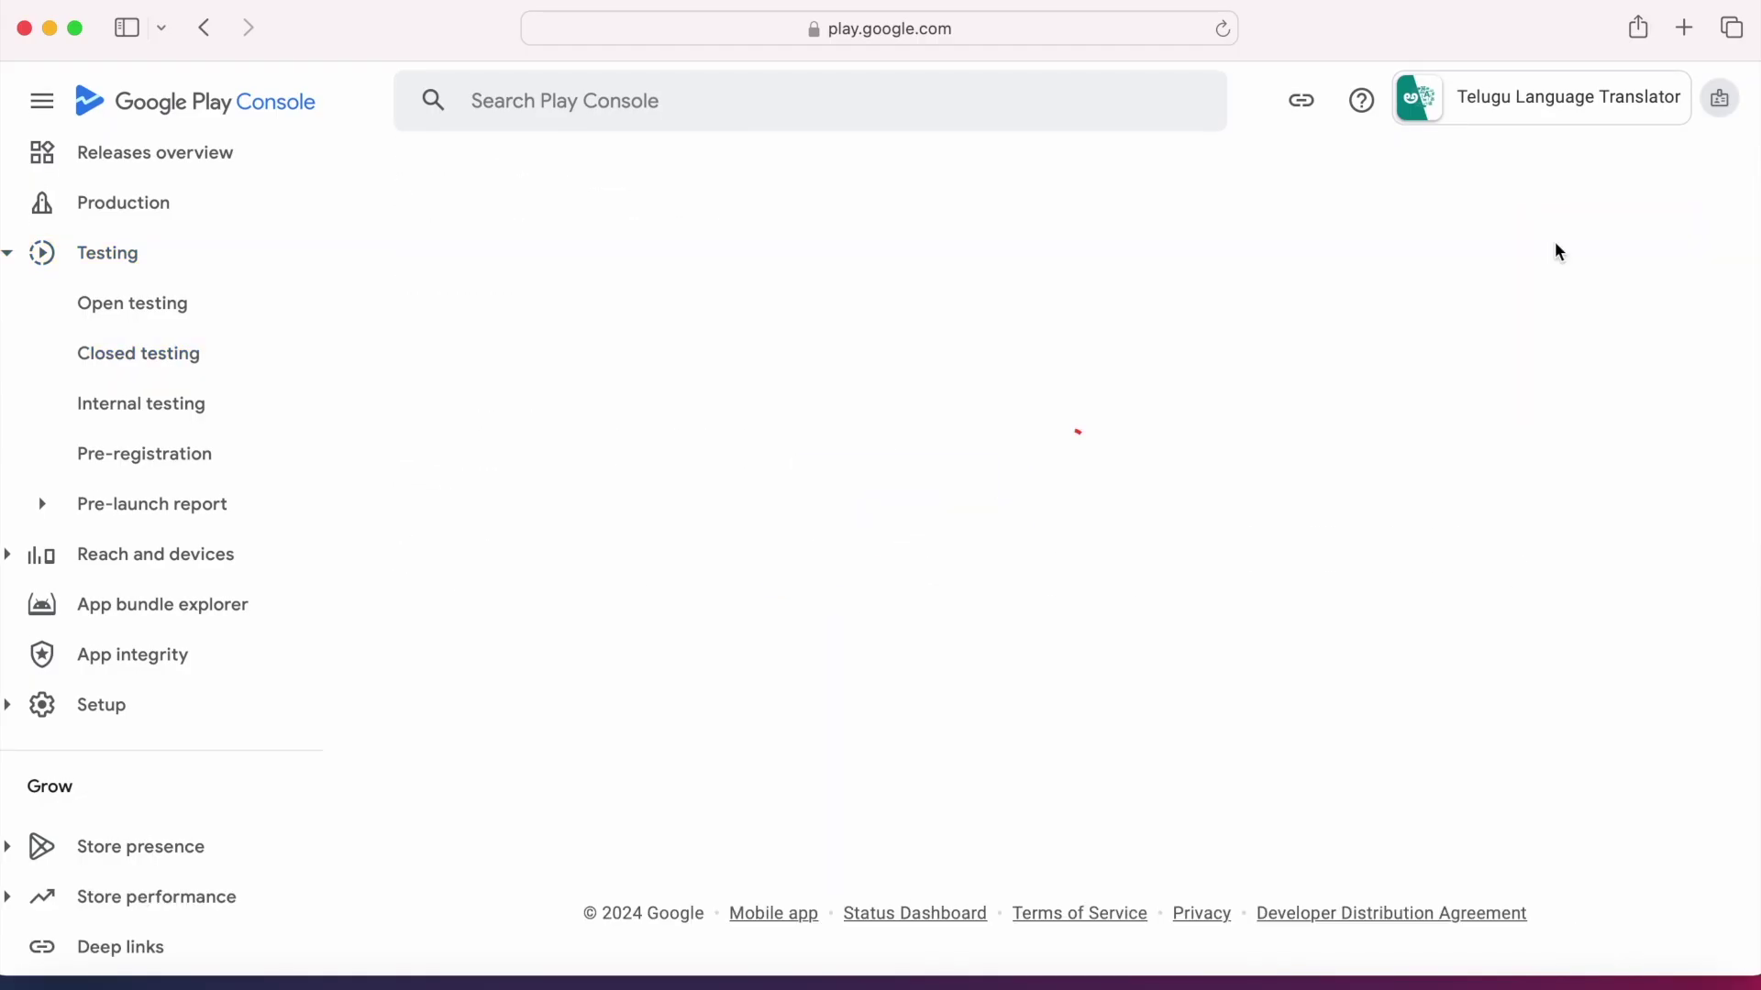
pyautogui.scroll(-4, 1285, 601)
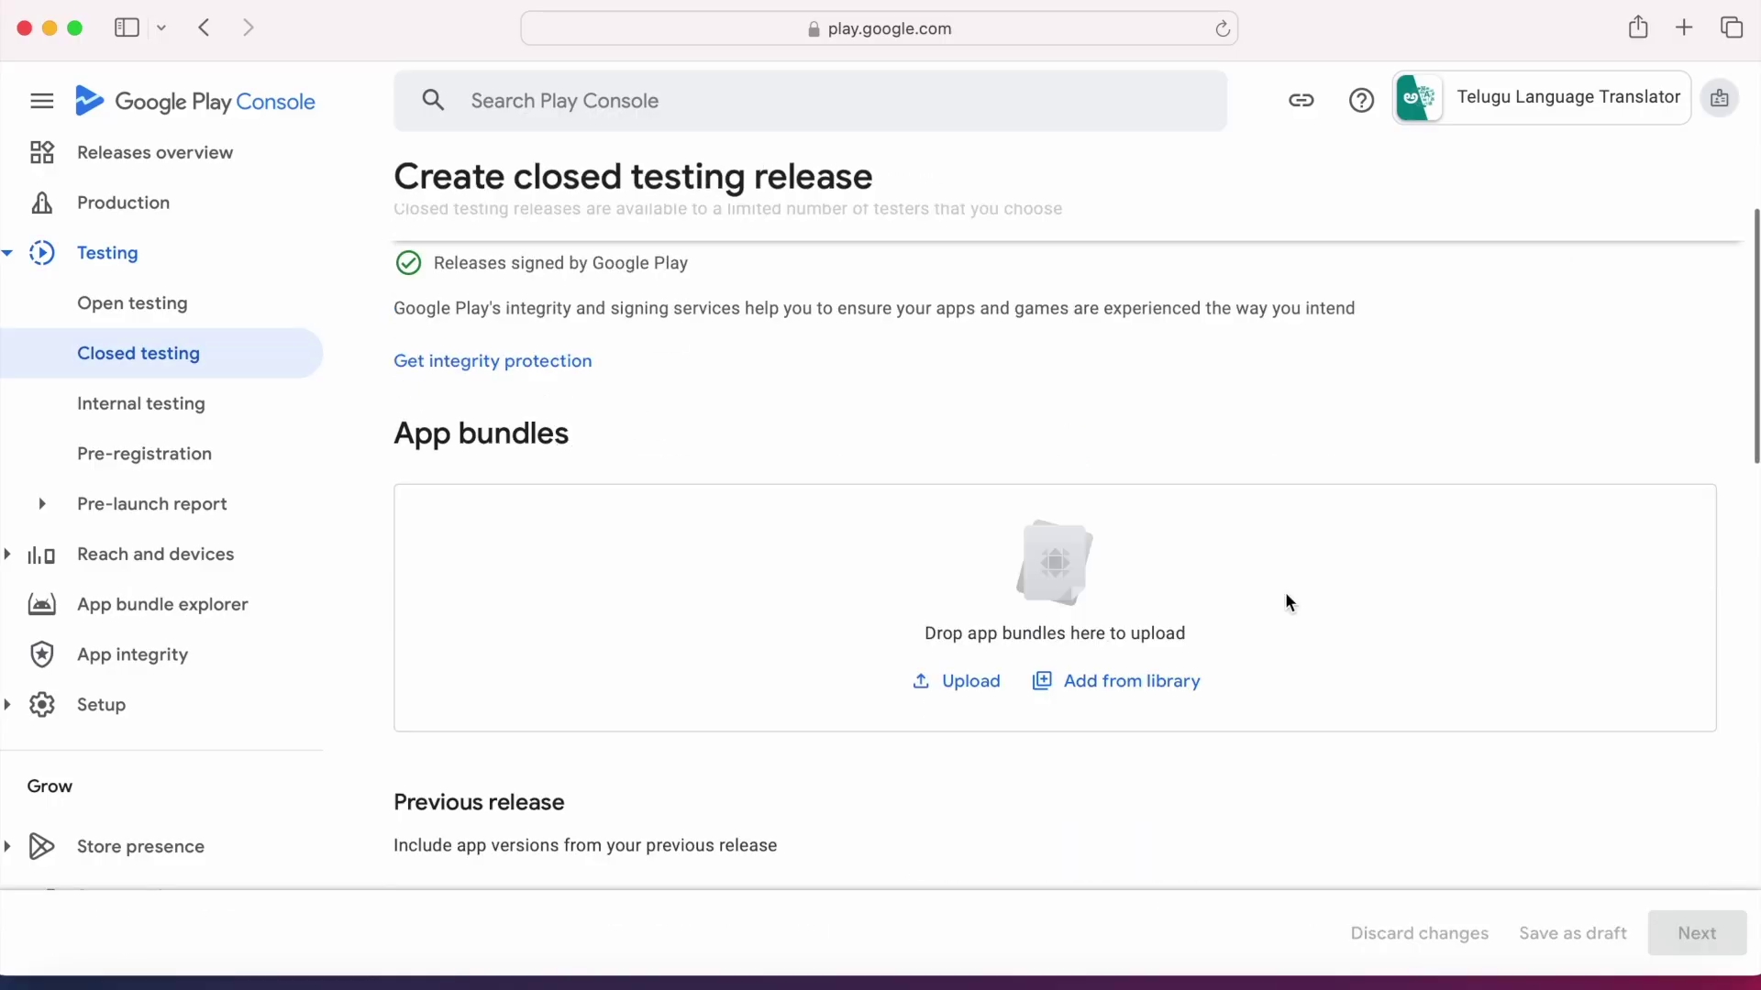
pyautogui.press('super+Tab')
pyautogui.moveTo(954, 172); pyautogui.dragTo(1619, 165)
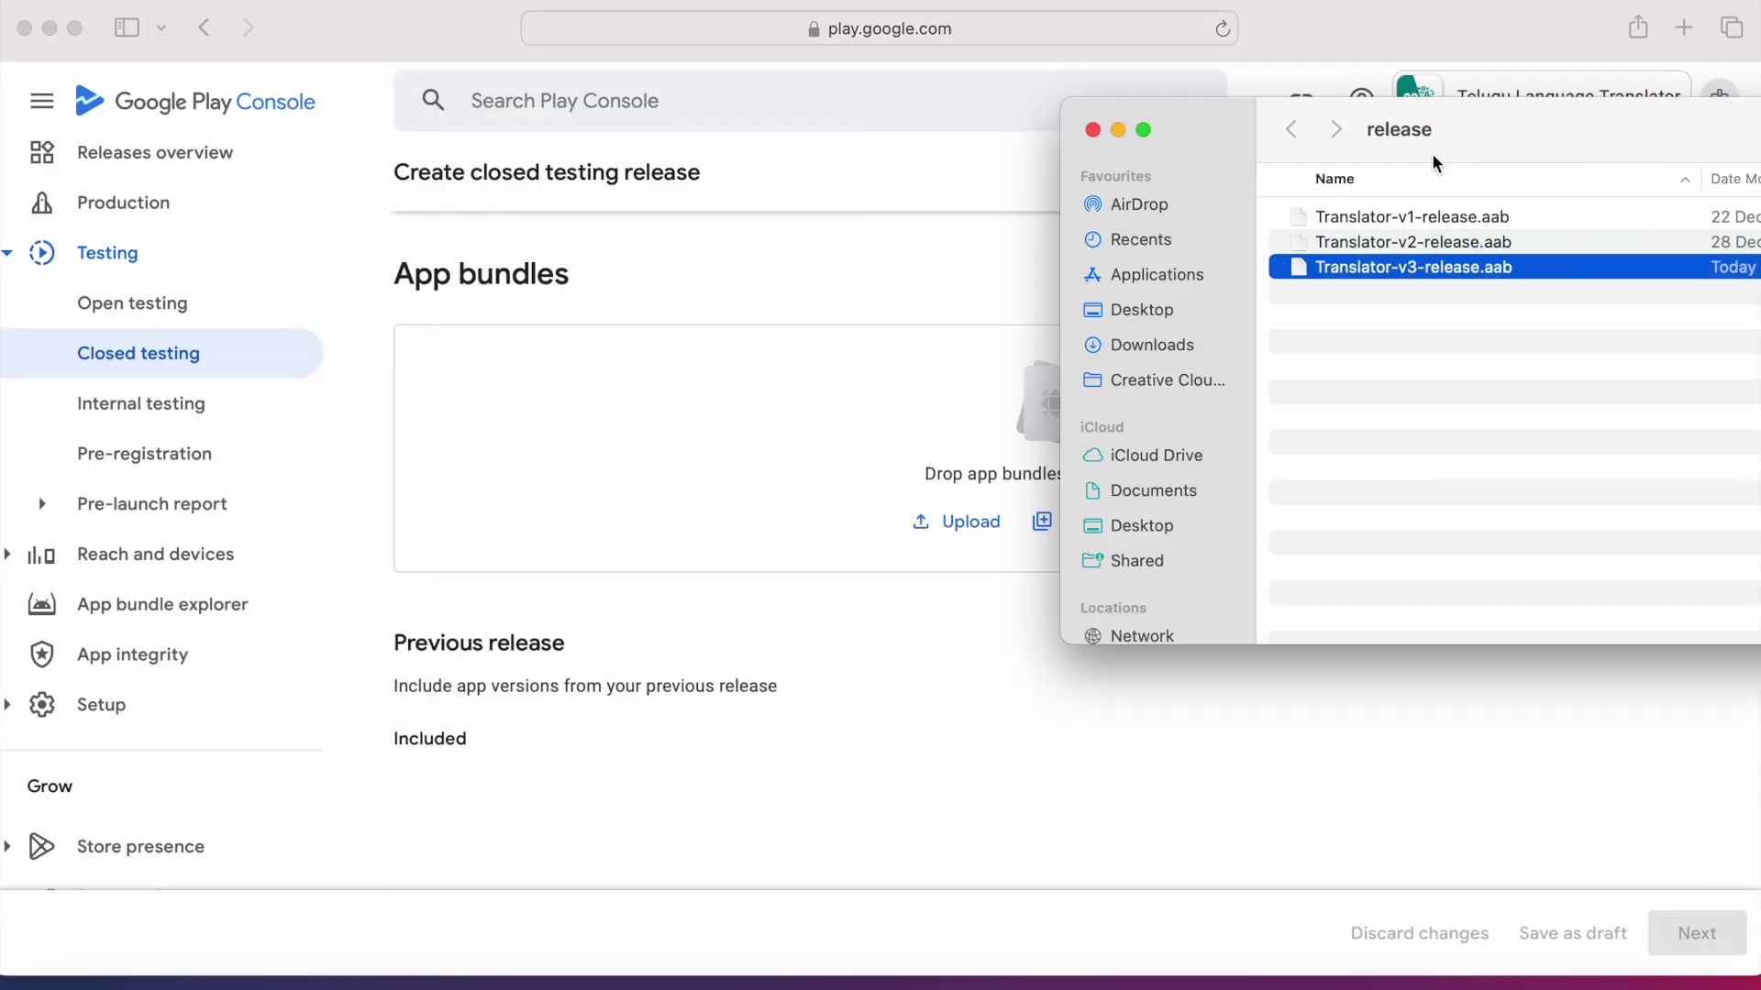
pyautogui.moveTo(1414, 267); pyautogui.dragTo(758, 405)
pyautogui.click(1118, 129)
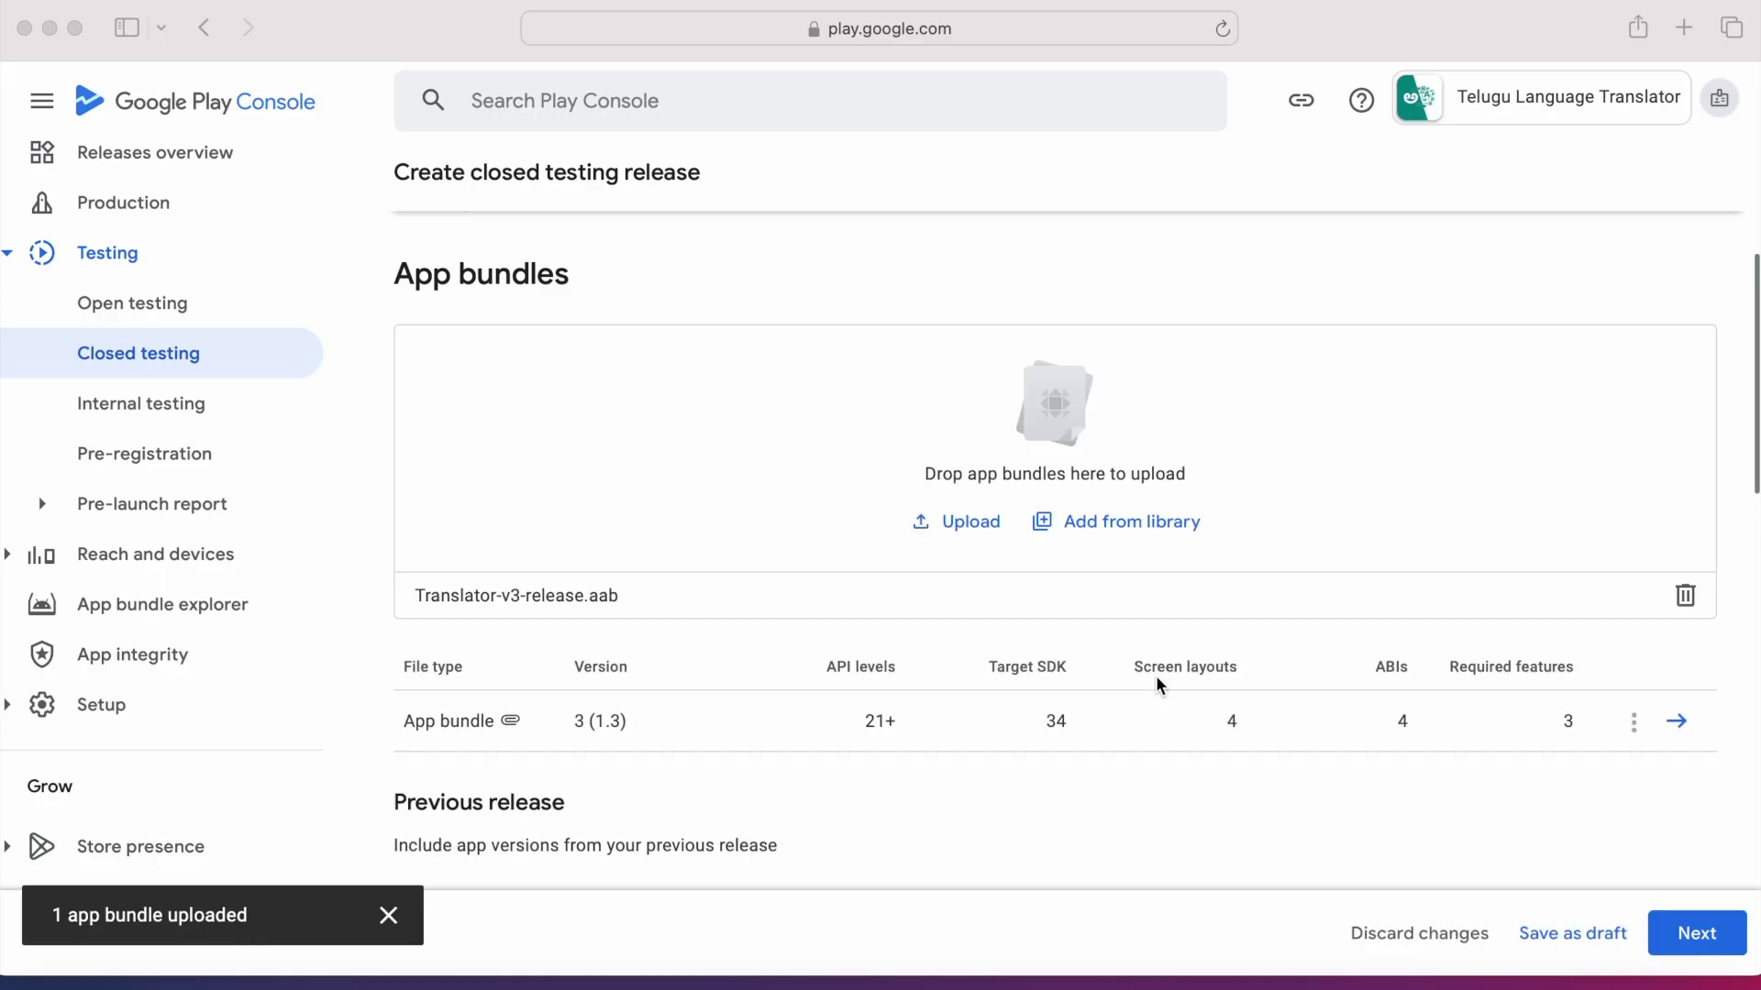
# Replace the placeholder release notes with 'Bug fixes' and continue to preview
pyautogui.scroll(-10, 759, 593)
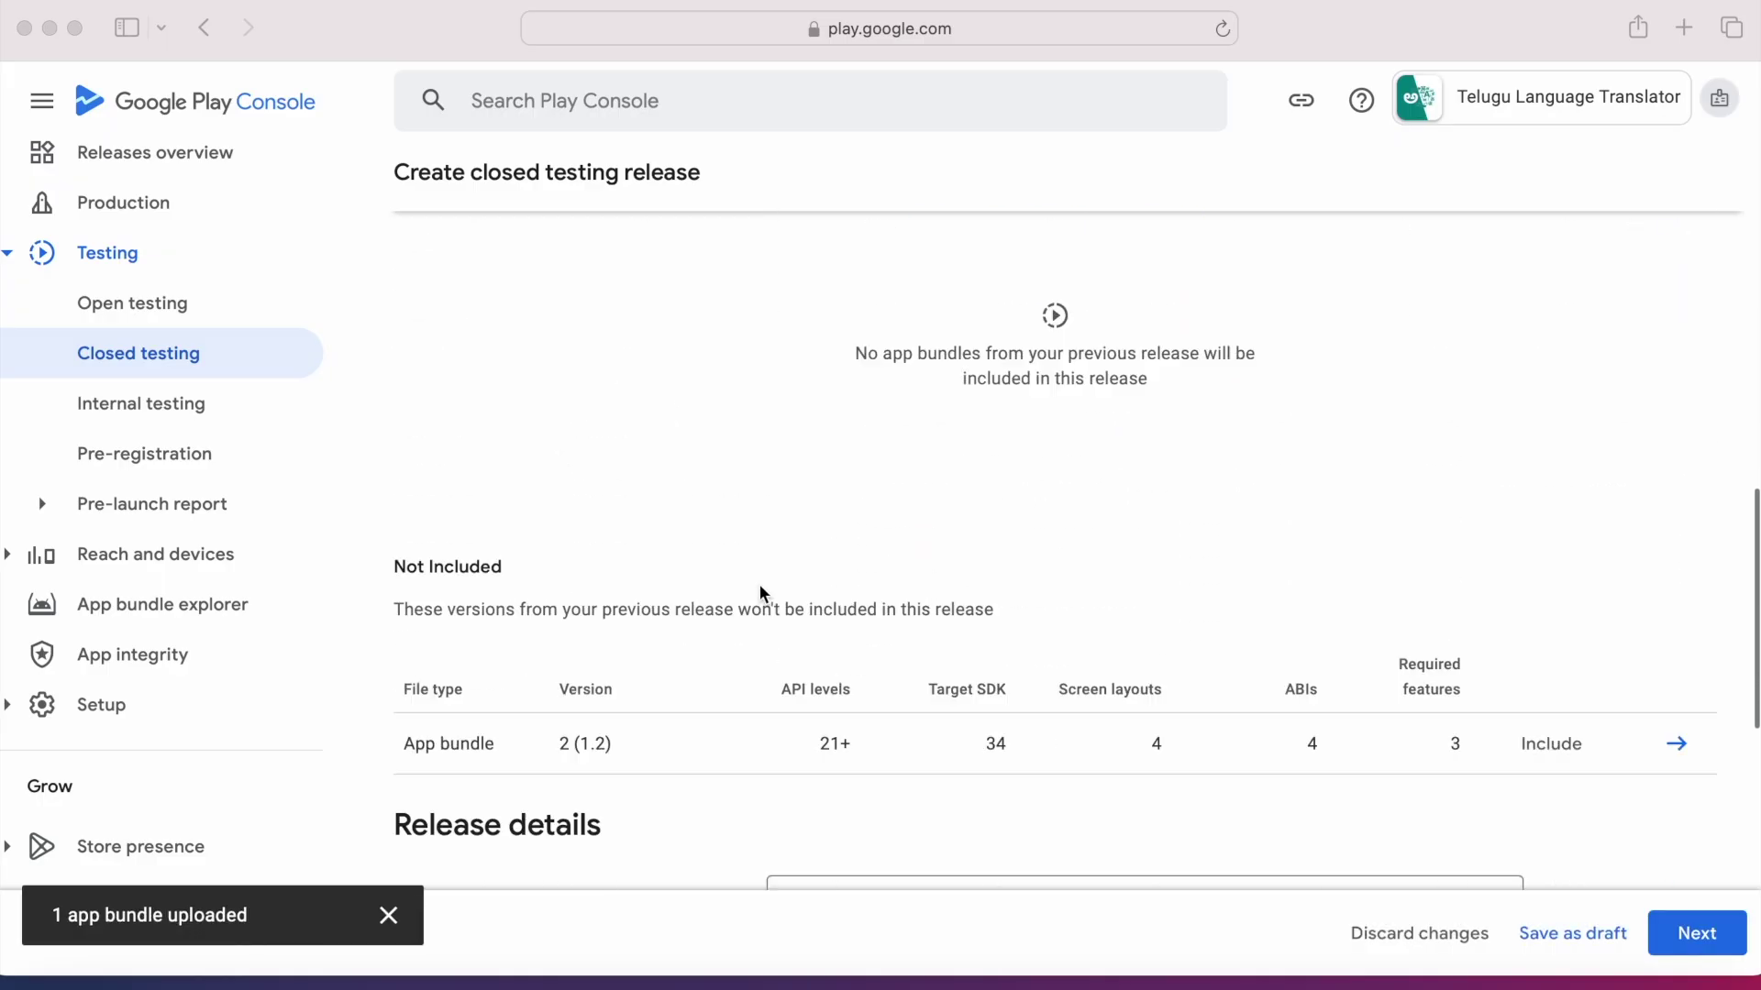
pyautogui.click(856, 459)
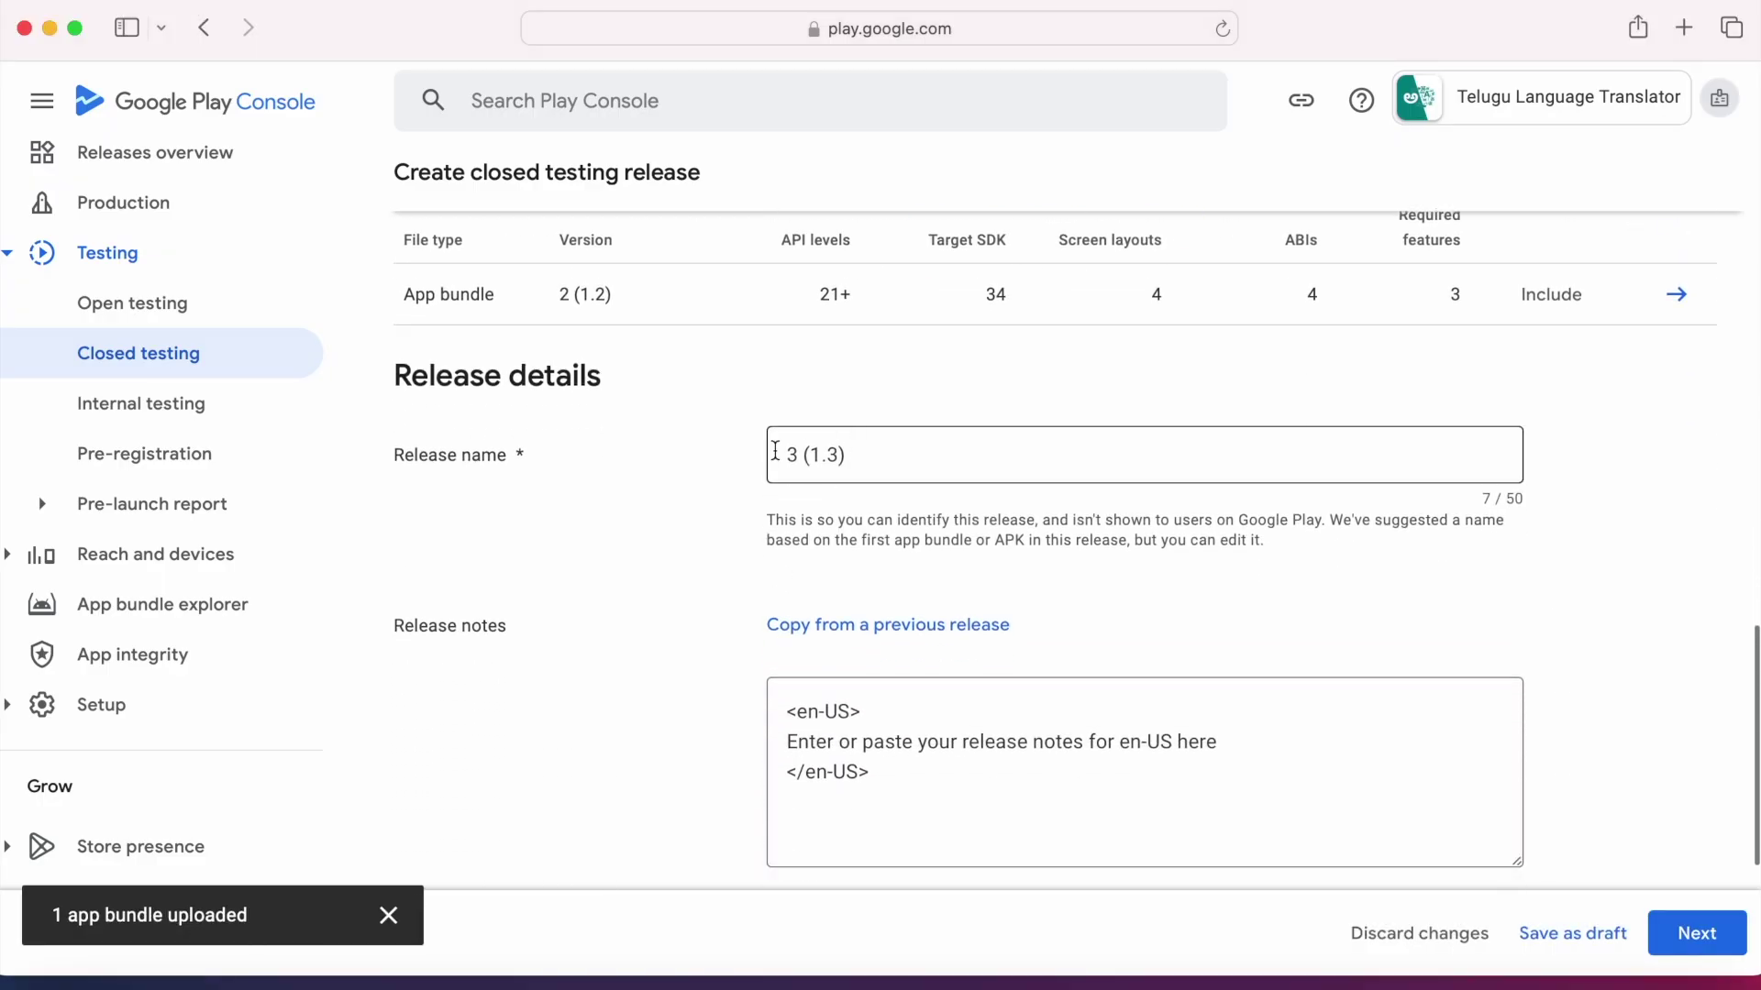
pyautogui.moveTo(776, 454); pyautogui.dragTo(870, 459)
pyautogui.scroll(-3, 974, 571)
pyautogui.click(974, 571)
pyautogui.moveTo(1220, 475); pyautogui.dragTo(784, 476)
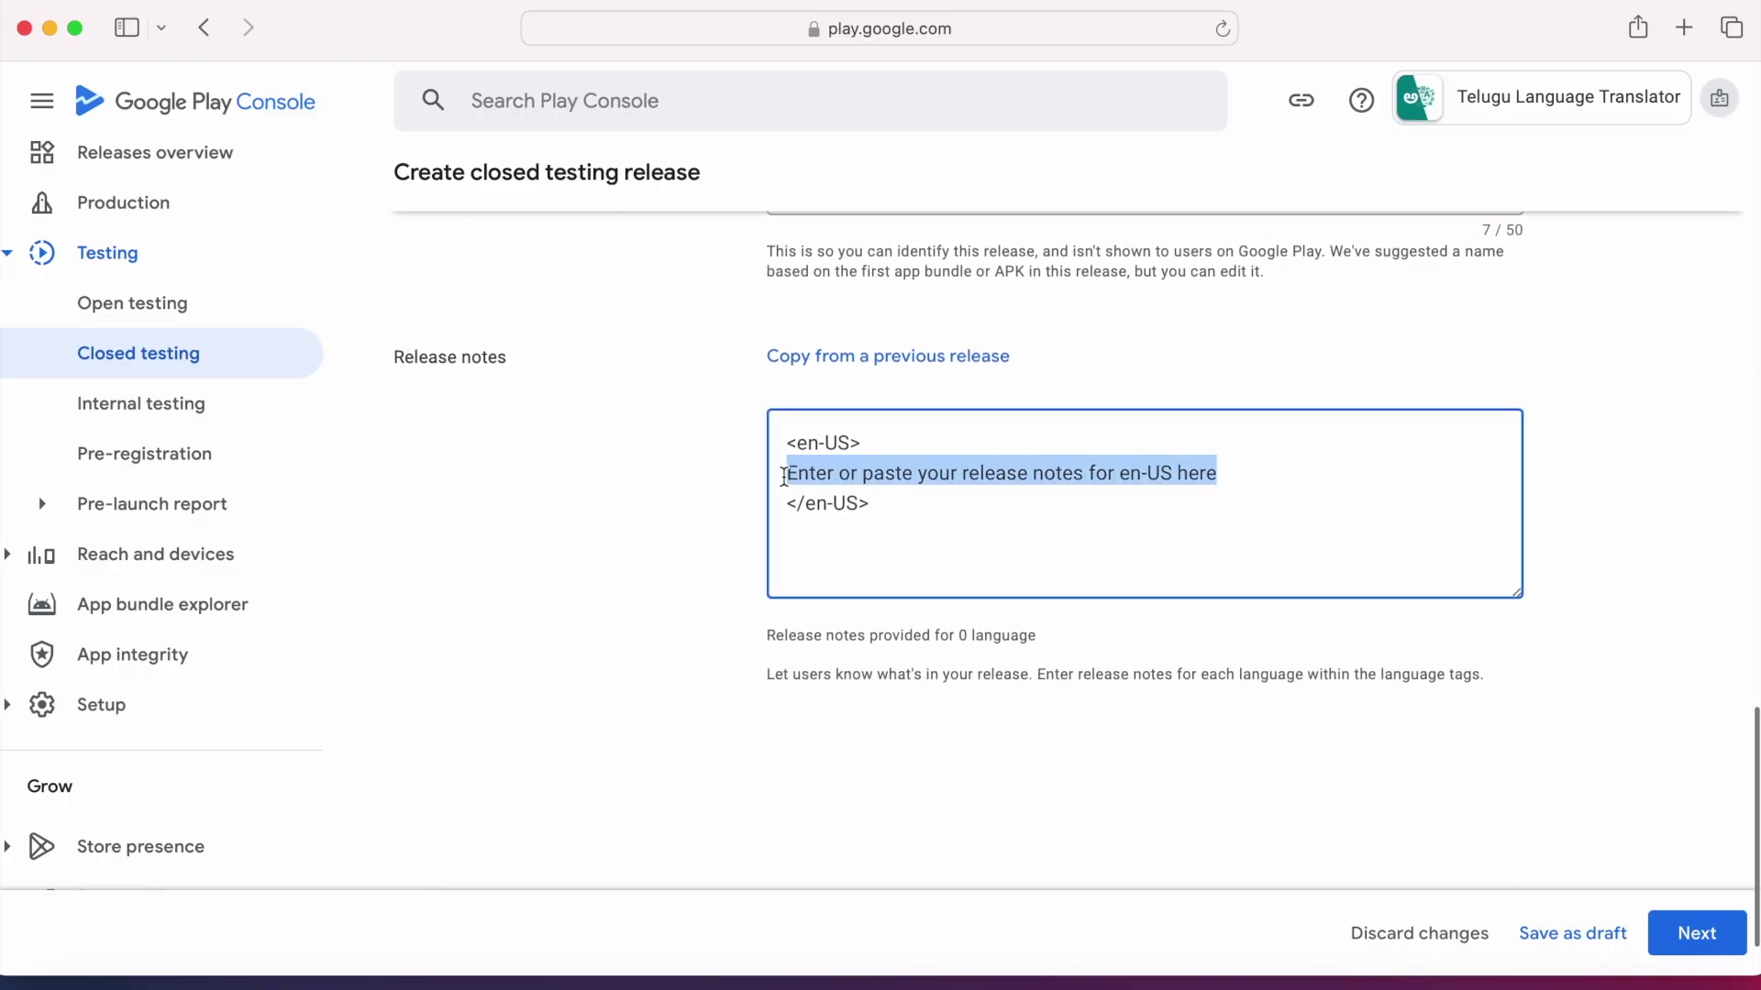
pyautogui.write('Bug fixes')
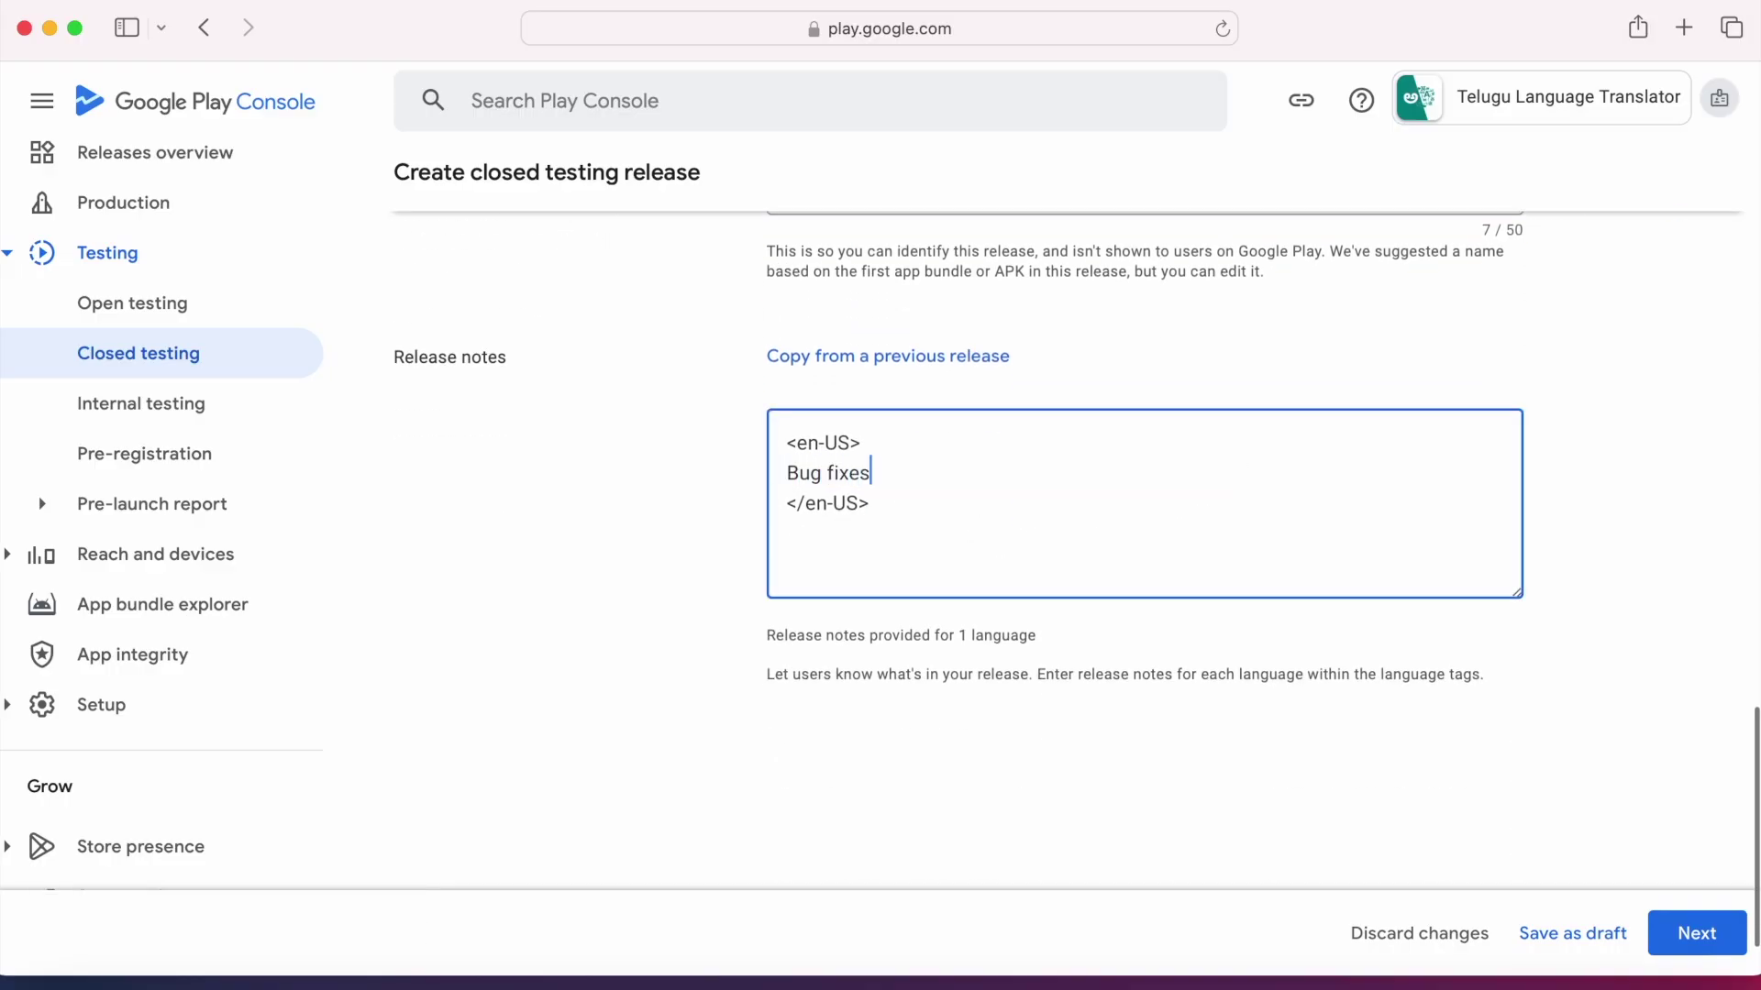
pyautogui.click(1708, 934)
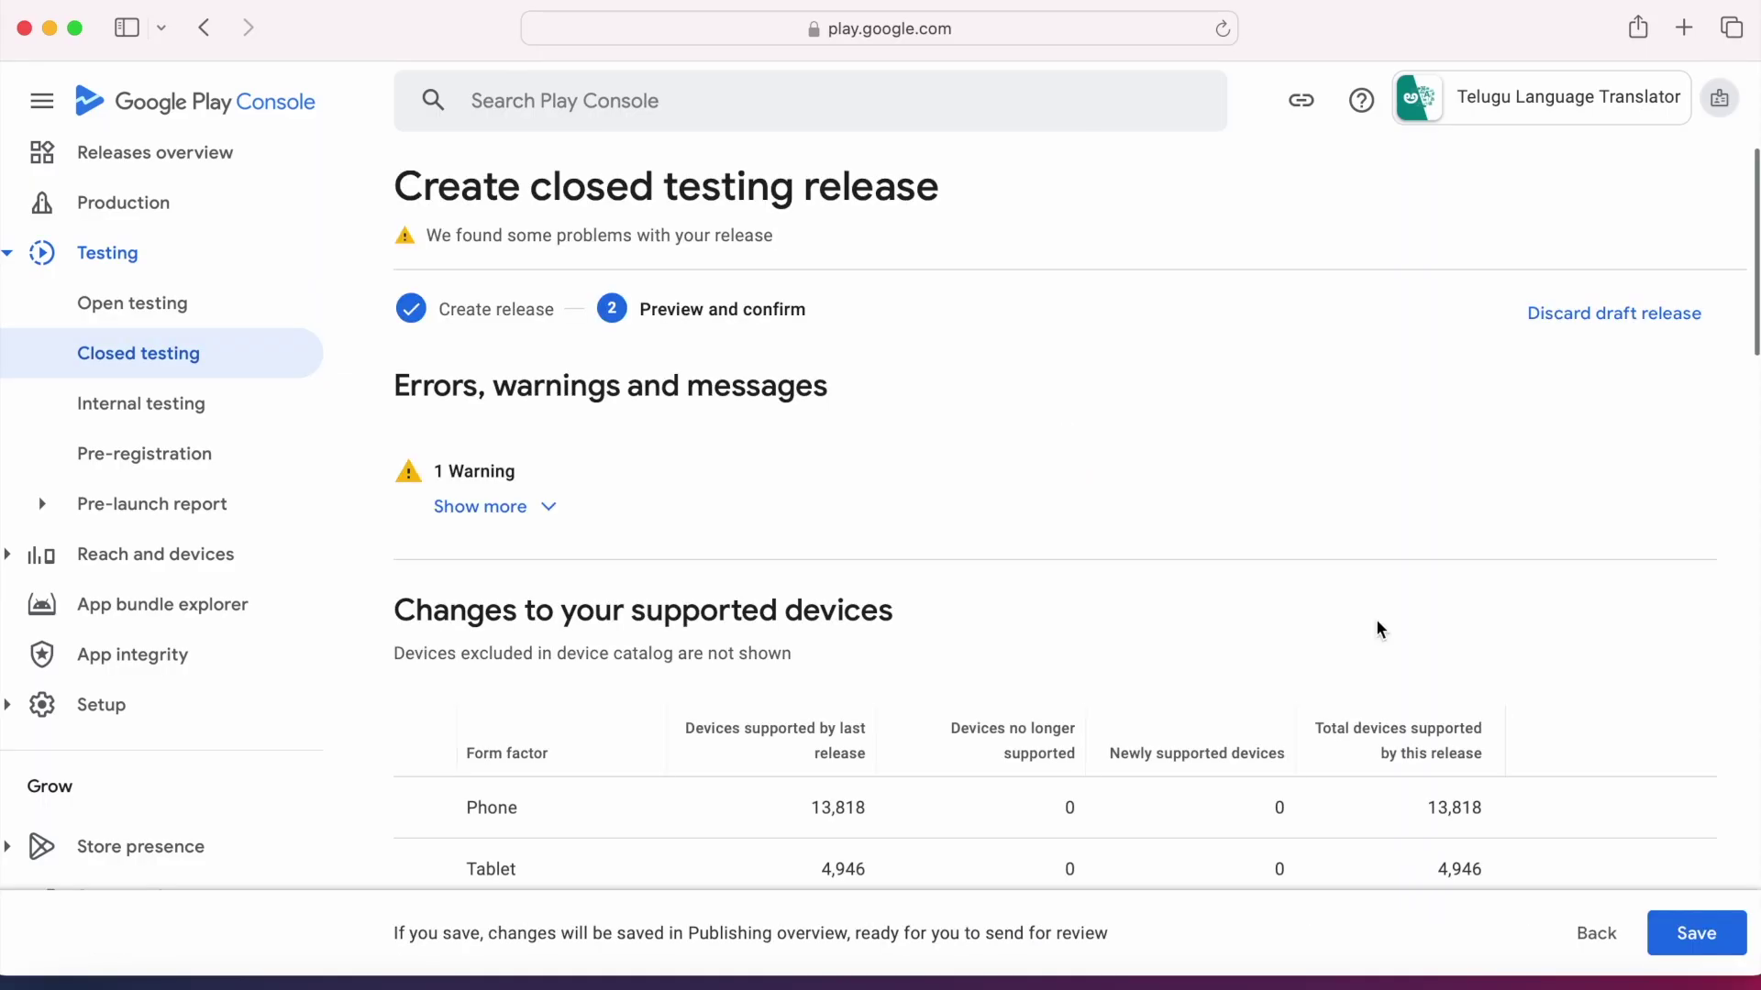
# Review the release warning, save the 3 (1.3) closed testing release, and go to the overview
pyautogui.click(492, 507)
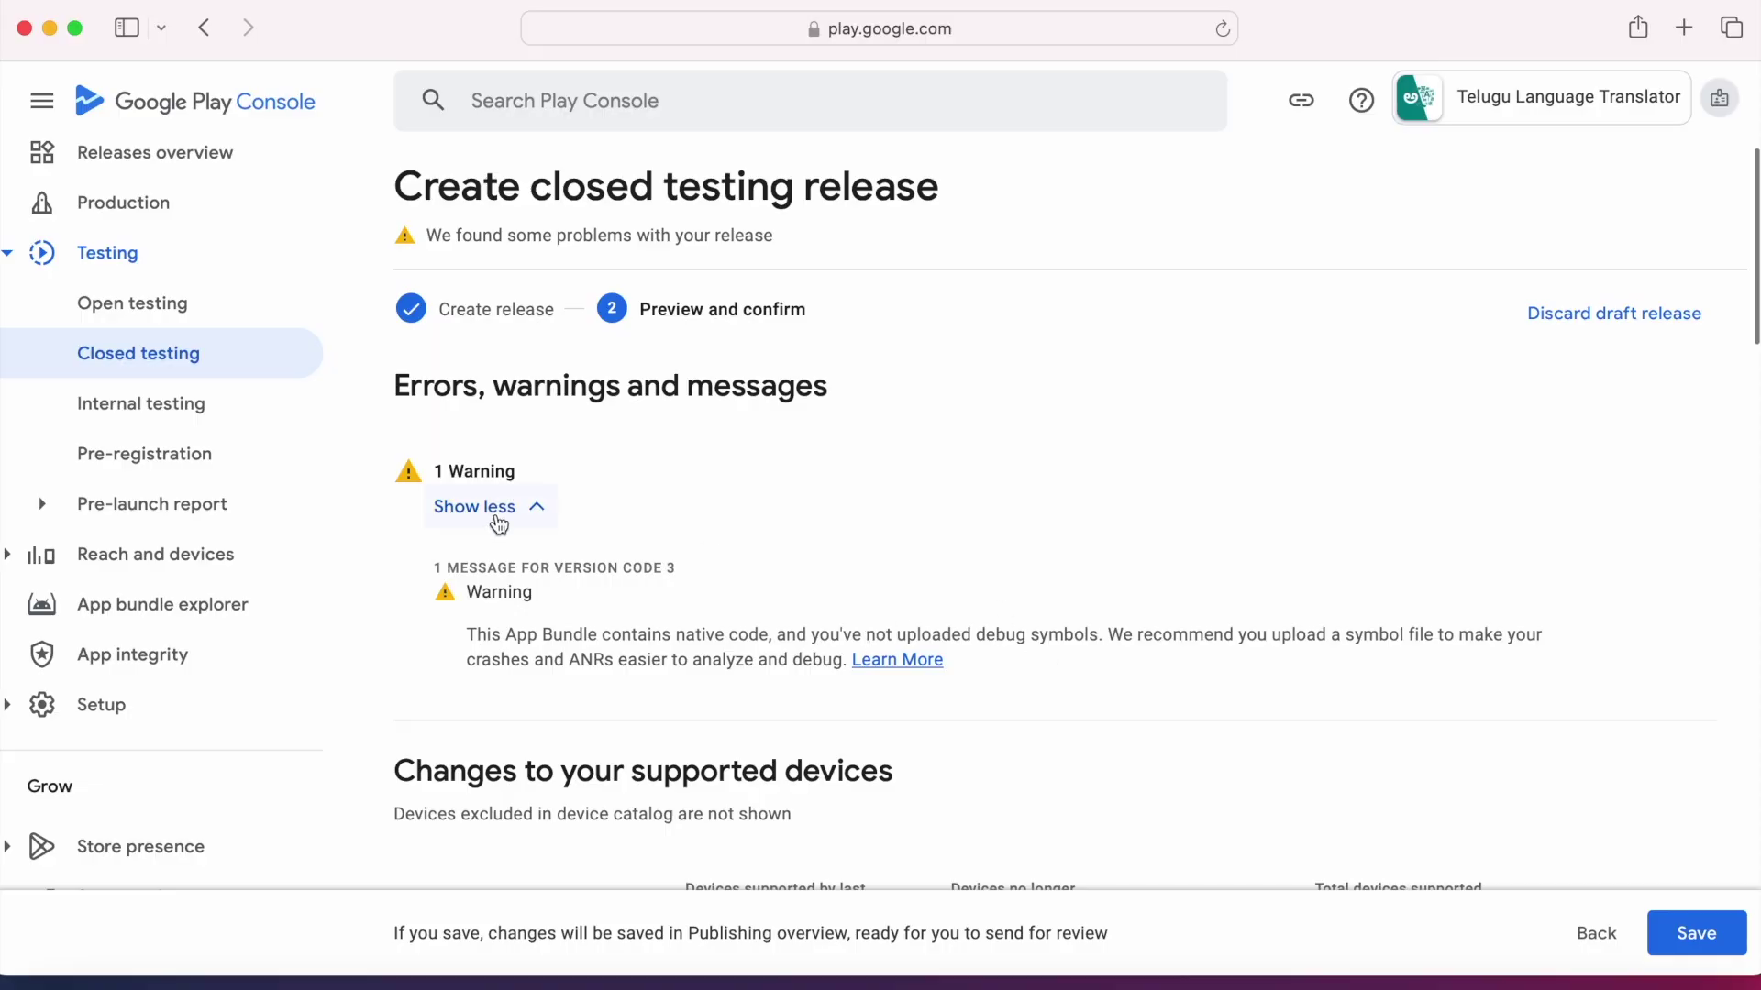
pyautogui.click(496, 519)
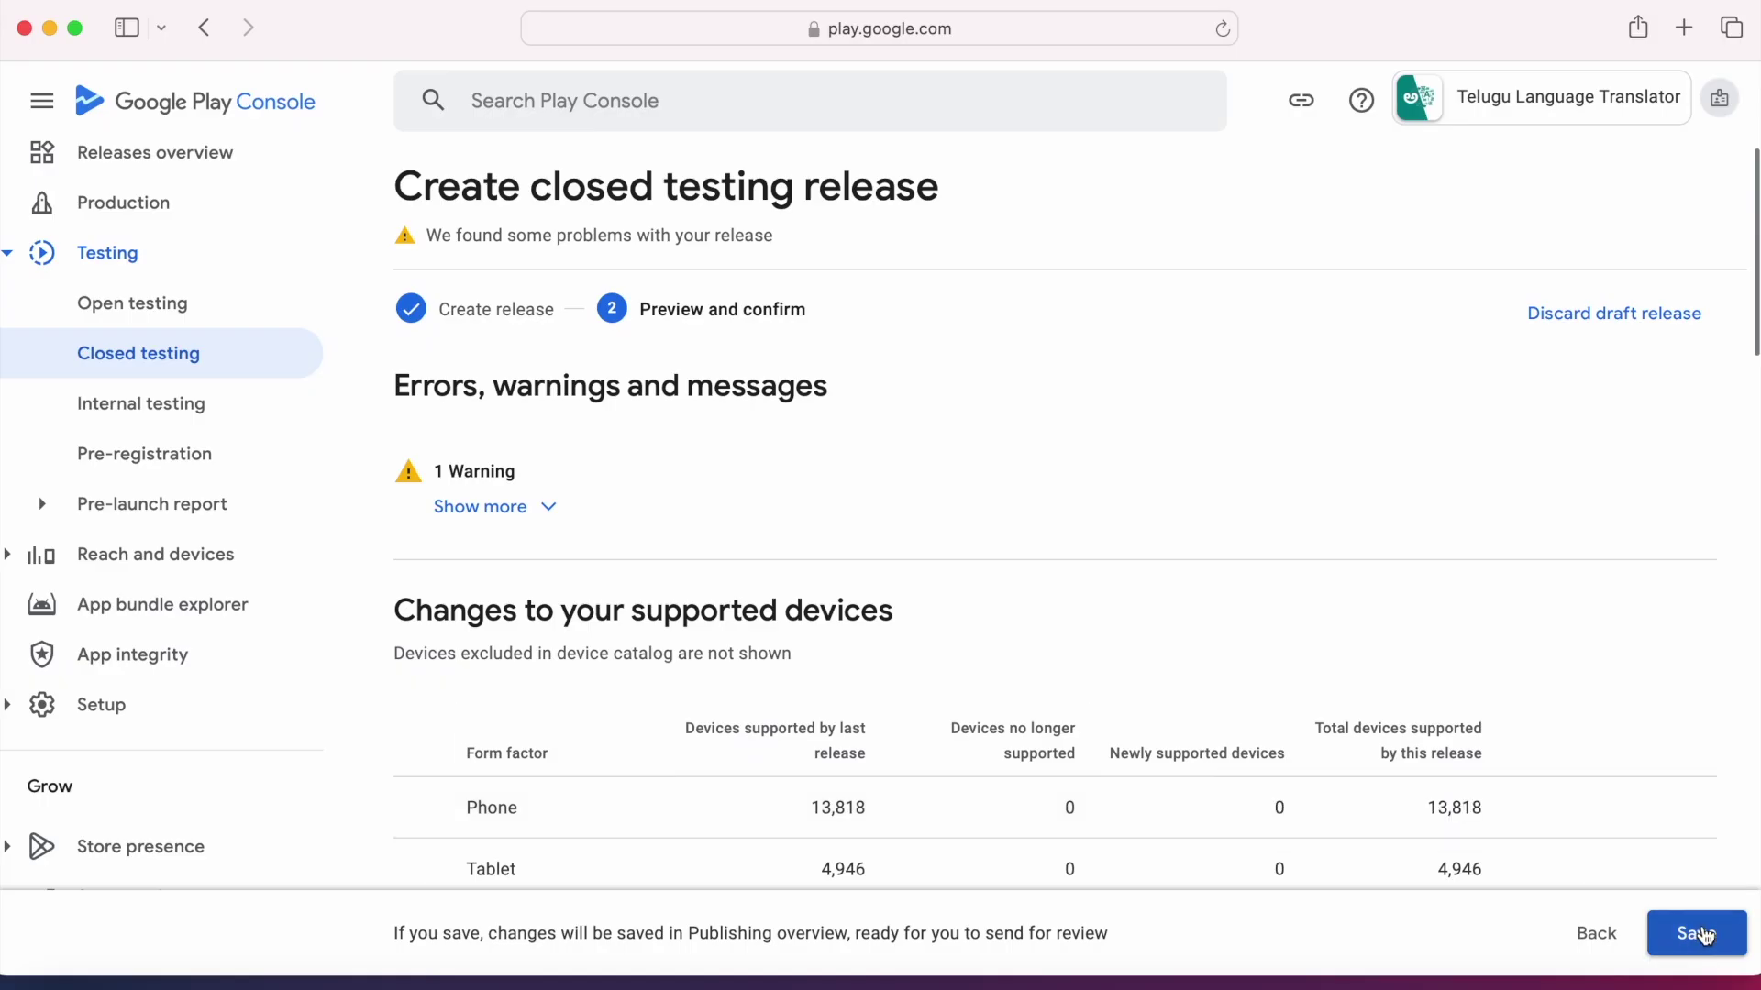
pyautogui.click(1698, 932)
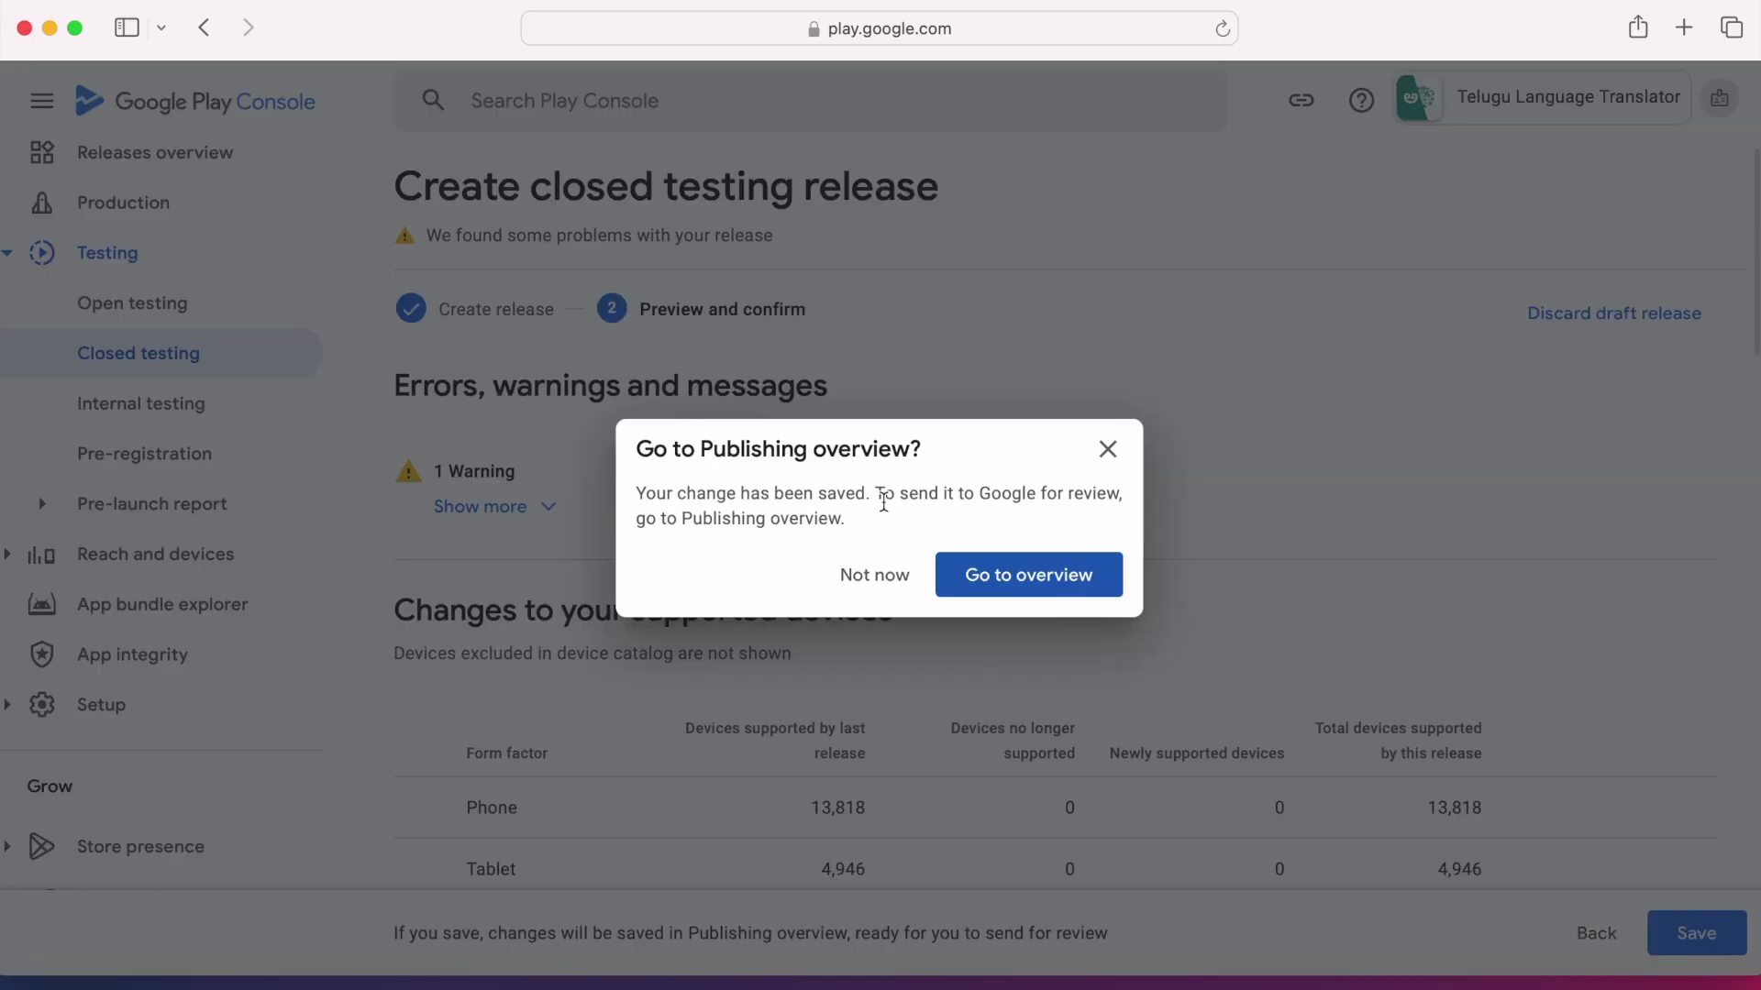
pyautogui.click(999, 578)
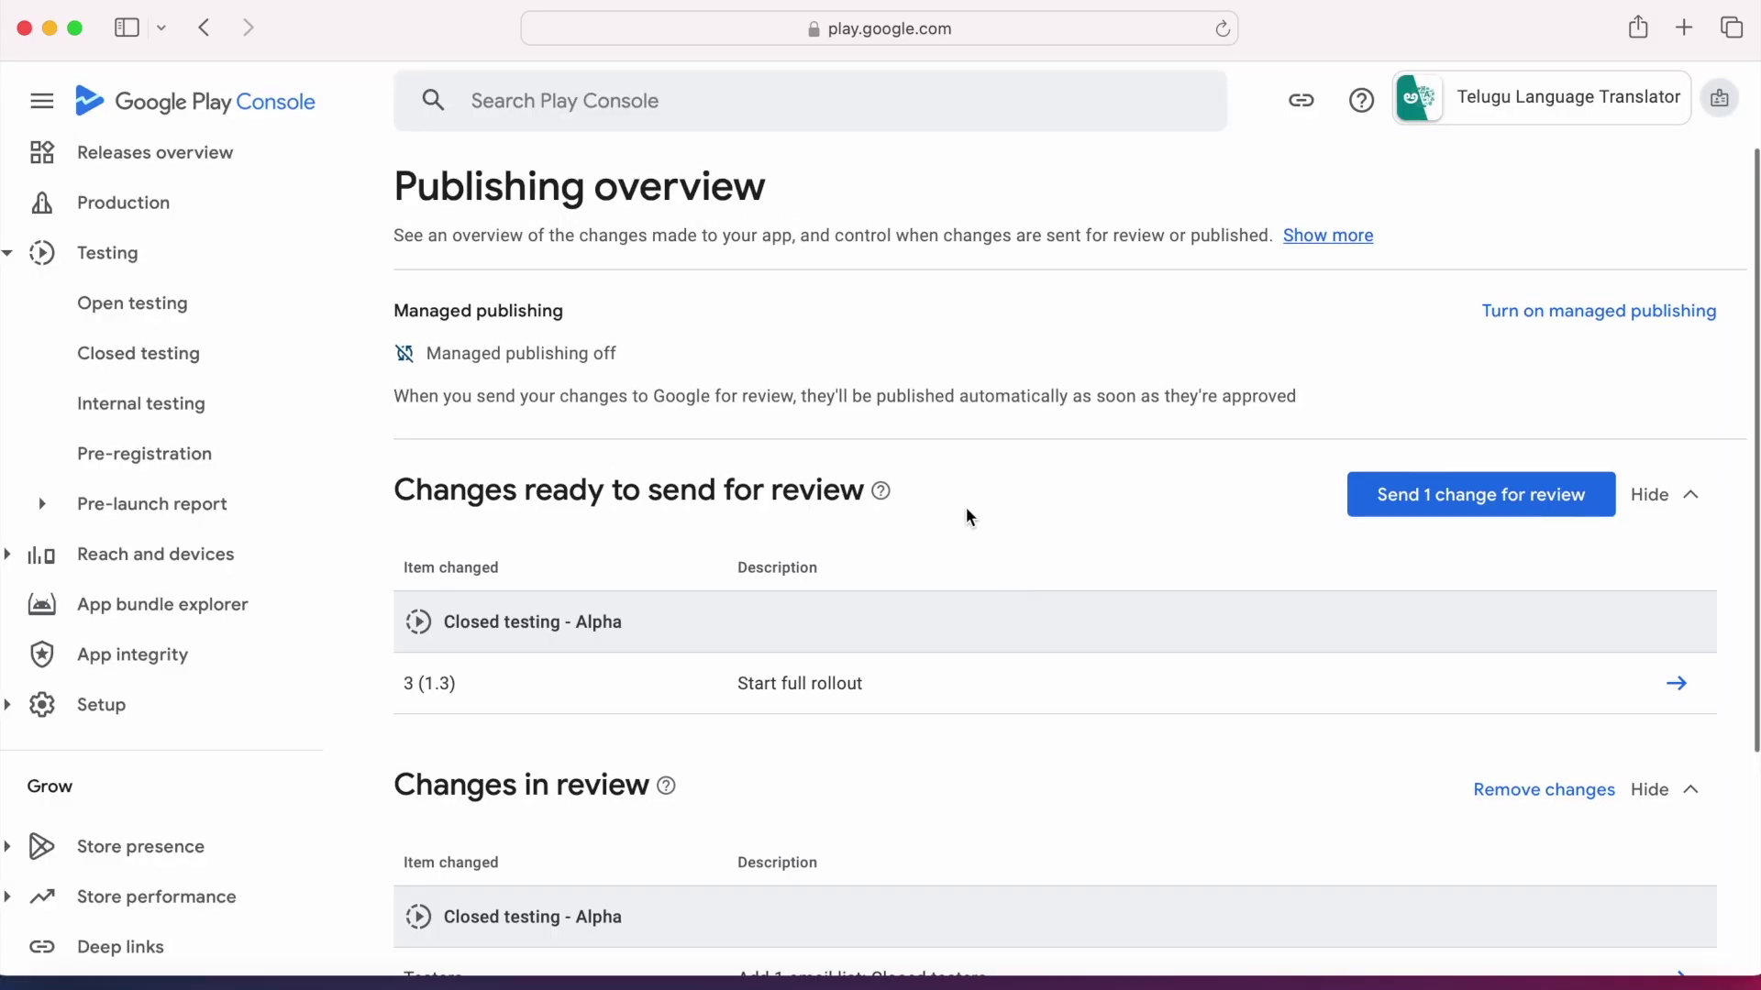
# Send the 3 (1.3) release for review, adding it to the changes already in review
pyautogui.click(1442, 510)
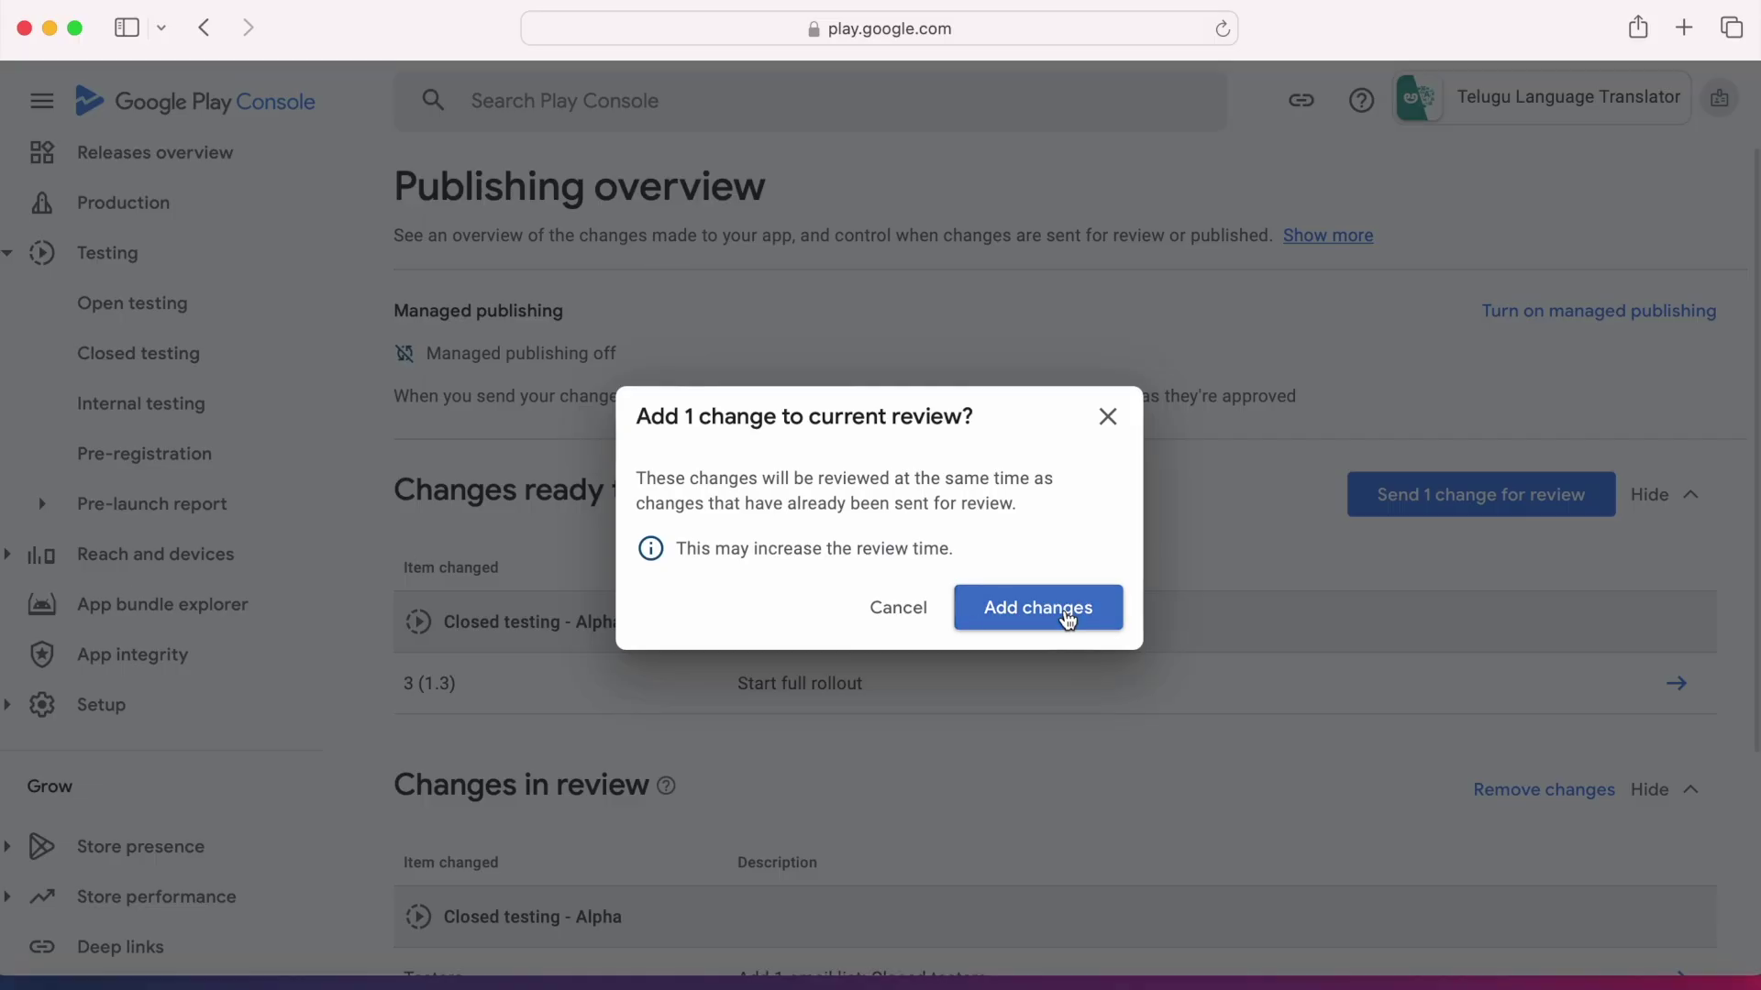
pyautogui.click(1067, 621)
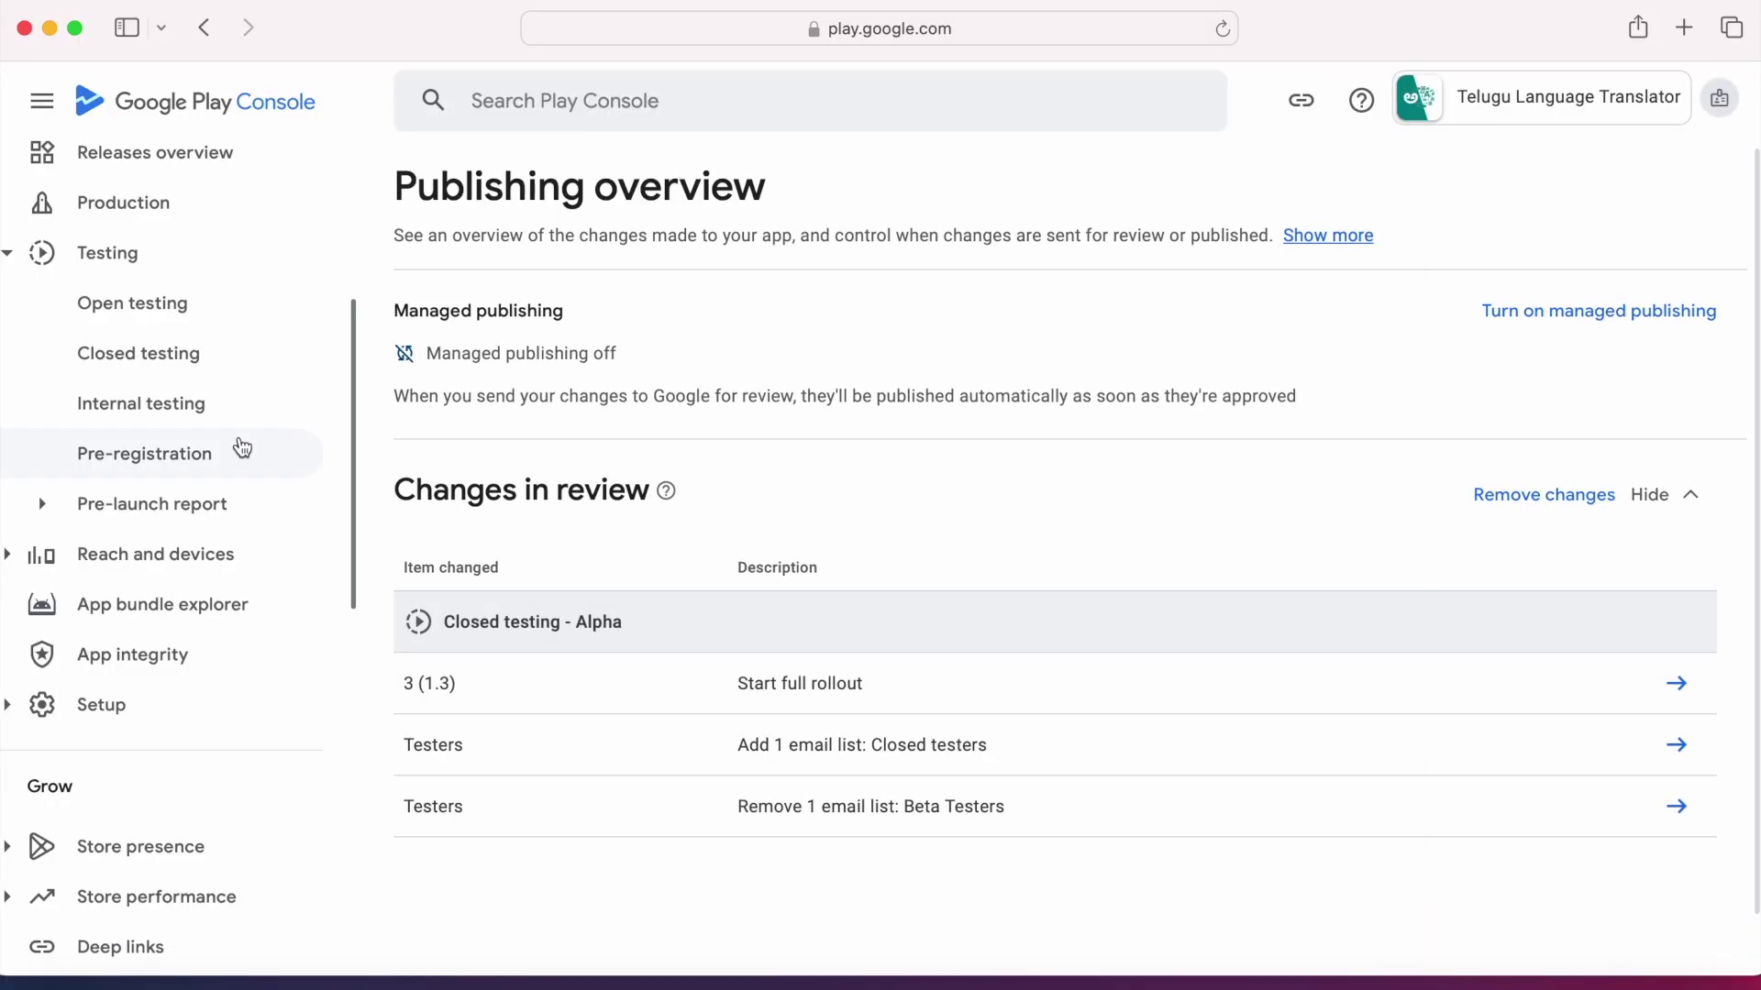
pyautogui.scroll(5, 177, 322)
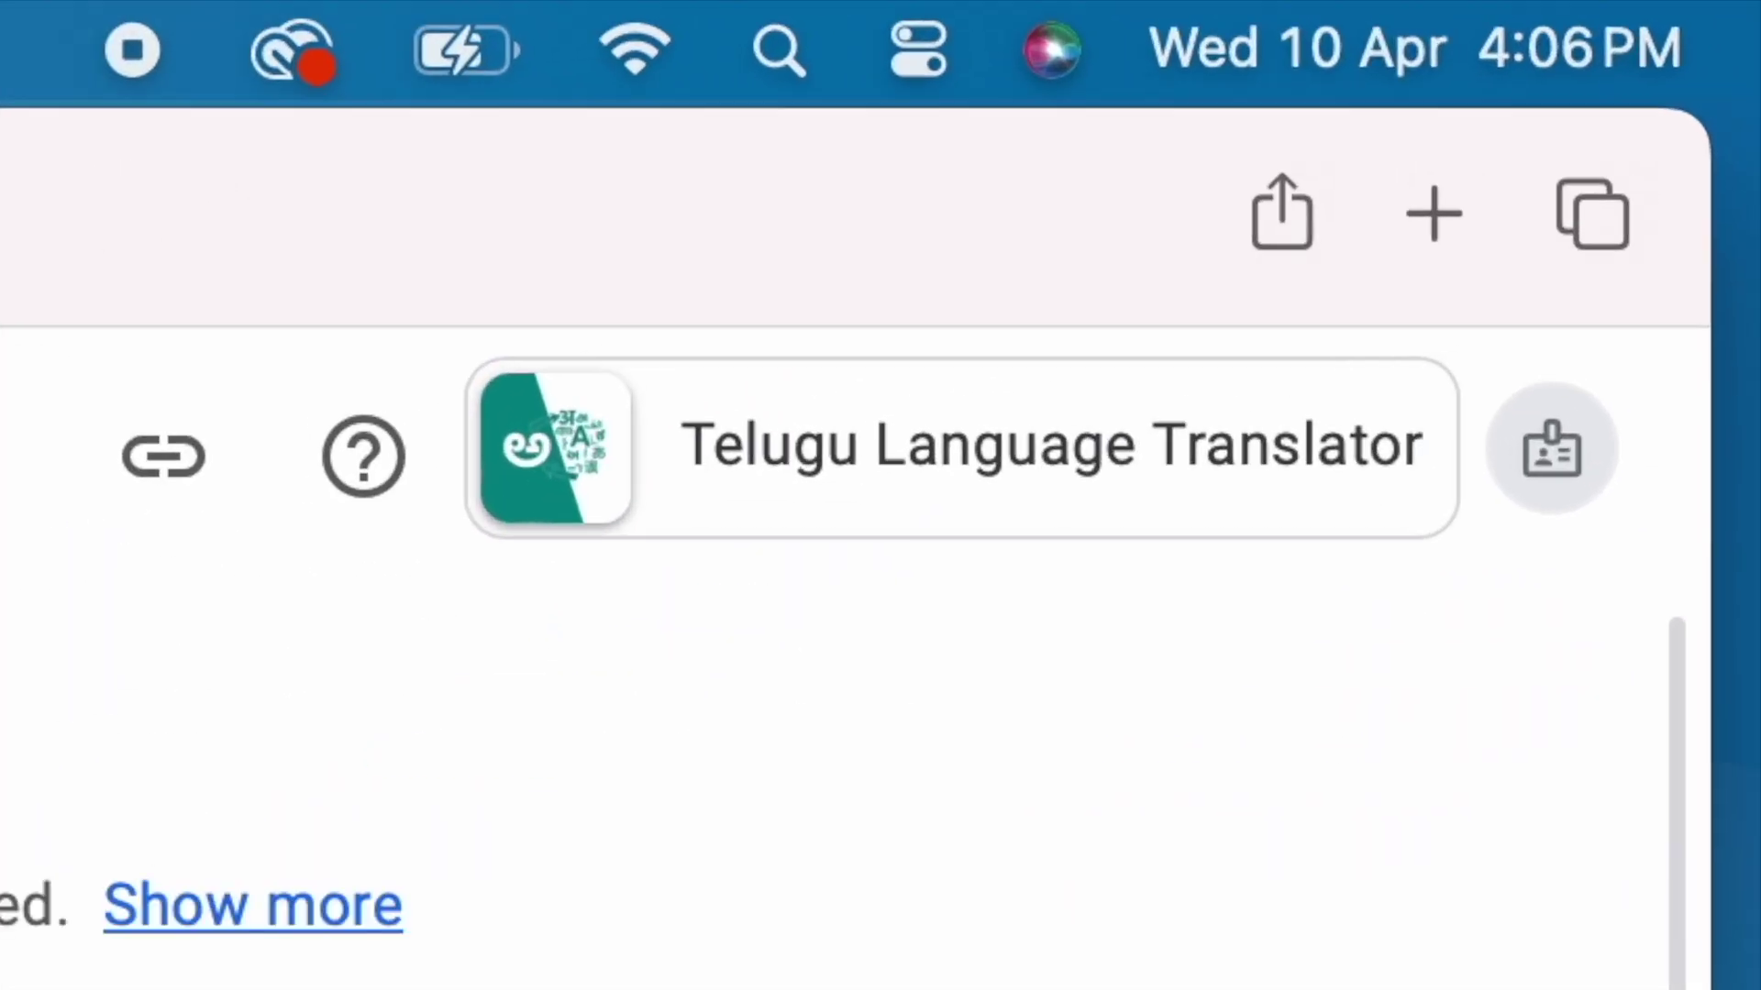
# Return to the Play Console Home page listing all apps
pyautogui.click(145, 169)
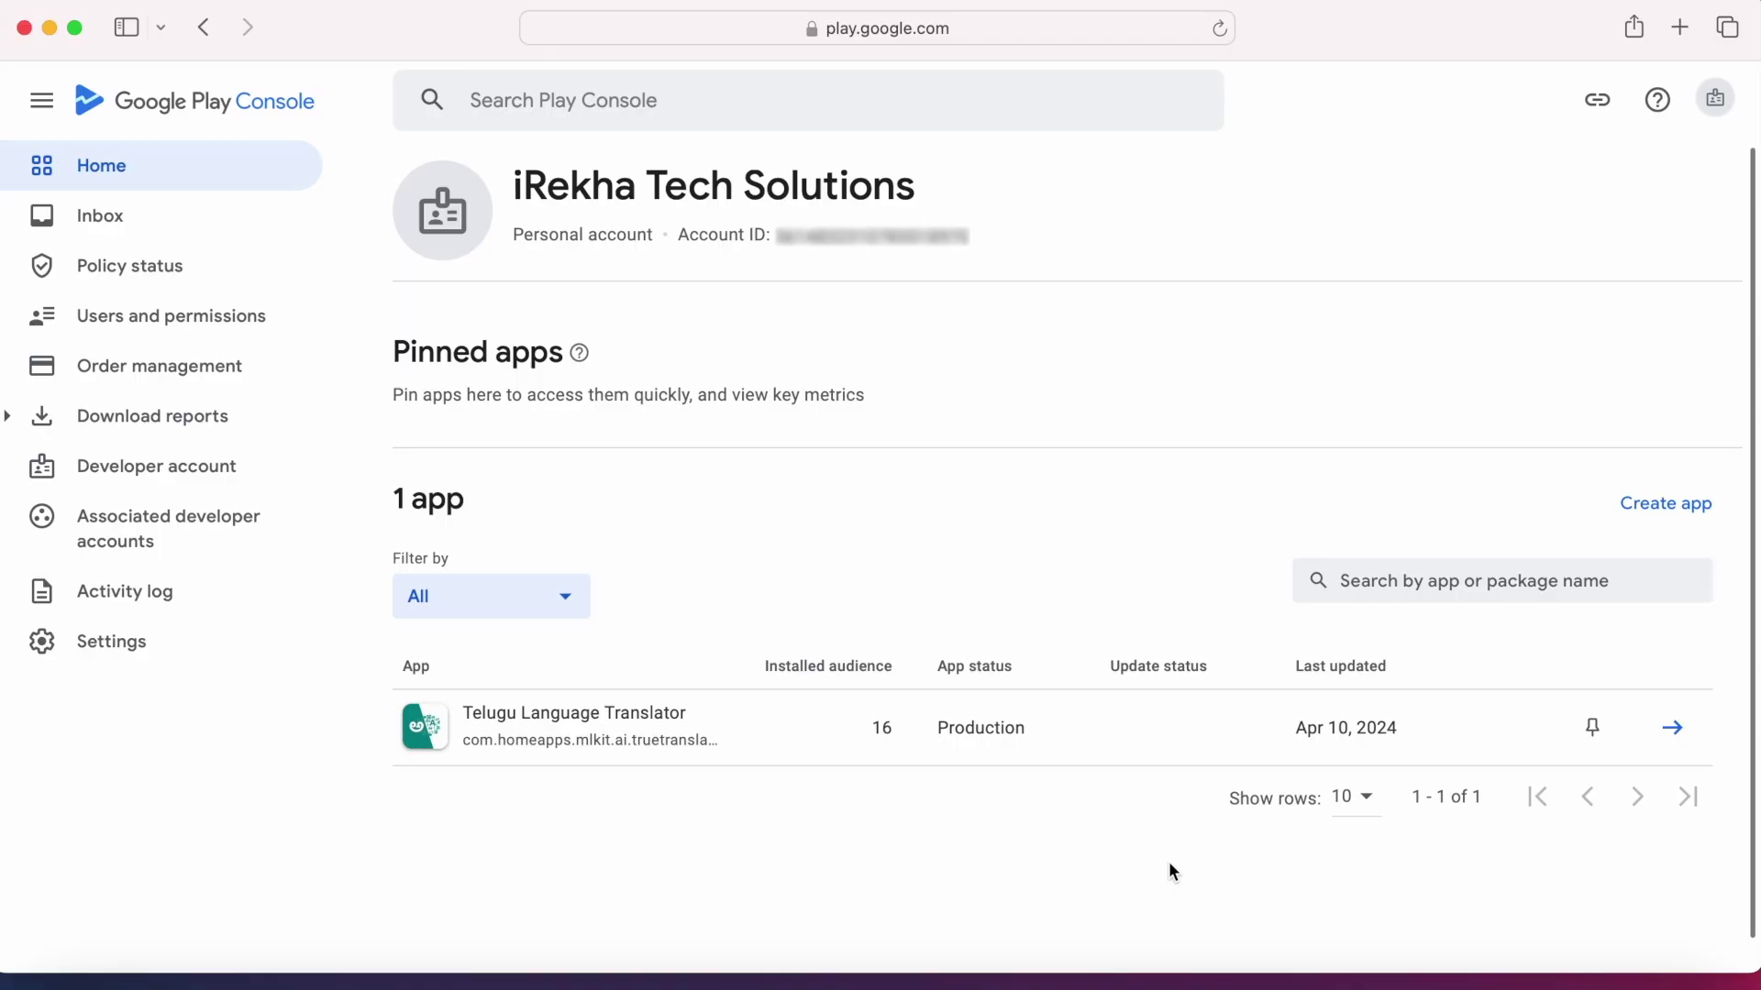
pyautogui.click(96, 218)
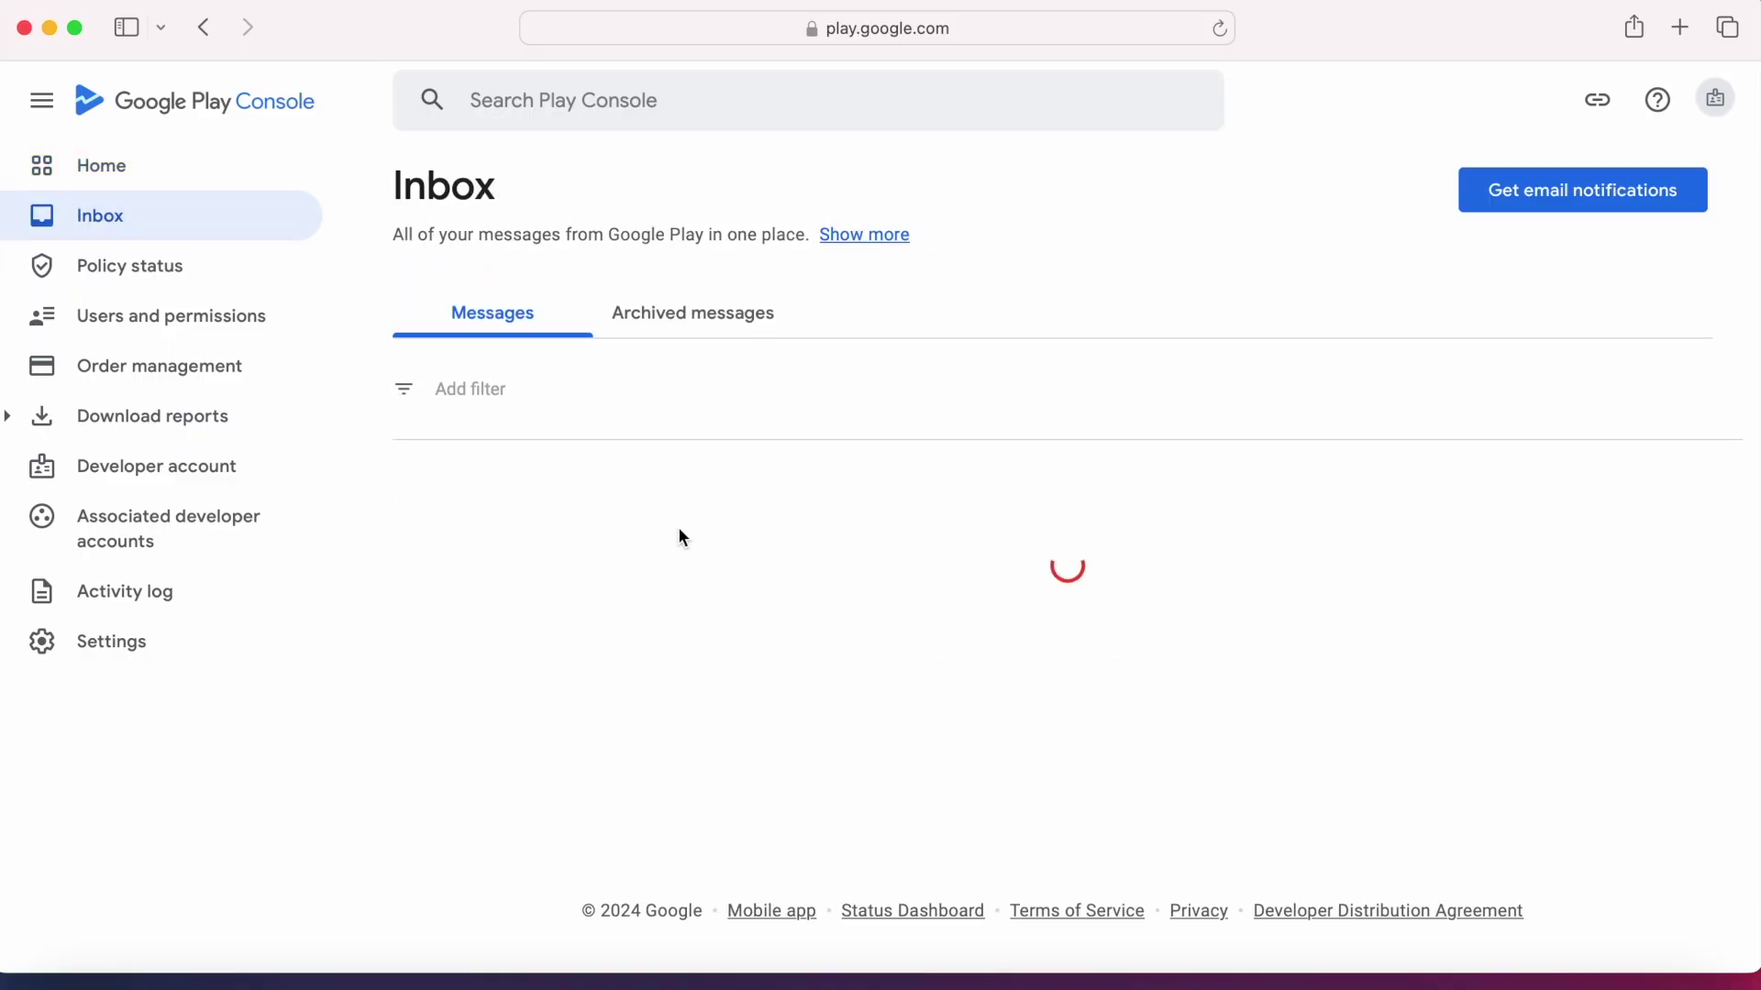
pyautogui.click(725, 506)
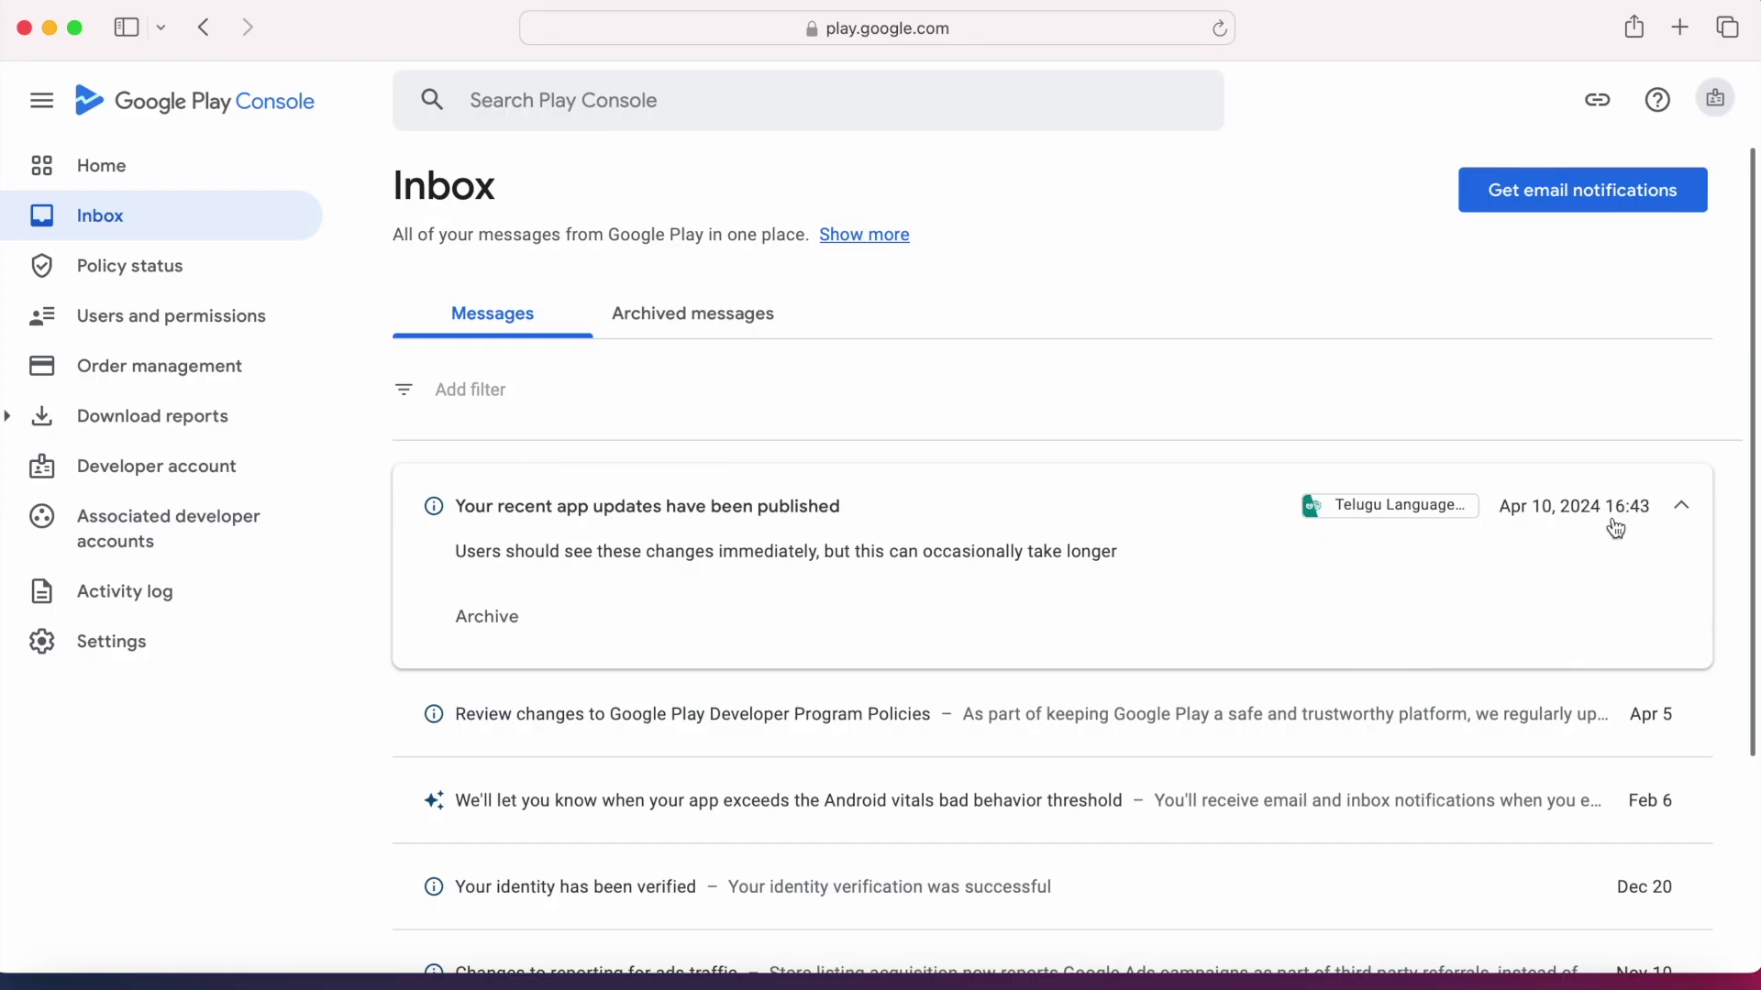
pyautogui.click(151, 172)
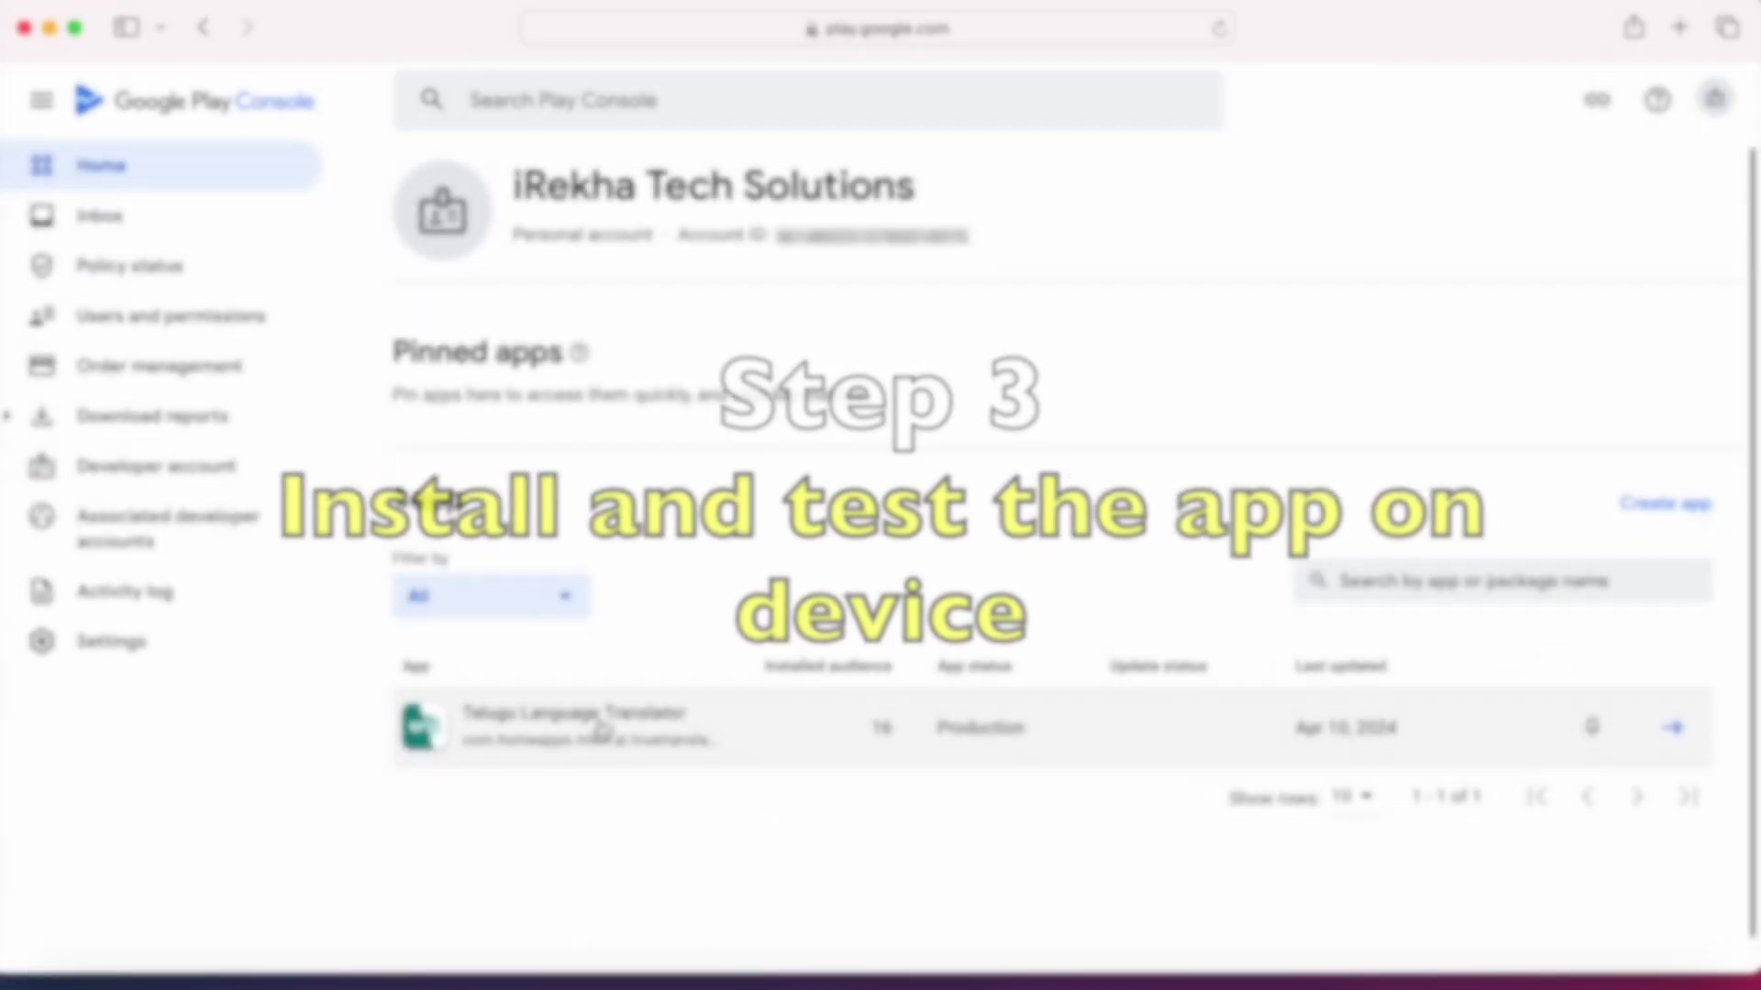
pyautogui.click(601, 729)
# Go to Testing > Closed testing > Alpha track Testers and confirm Closed testers has access
pyautogui.click(48, 640)
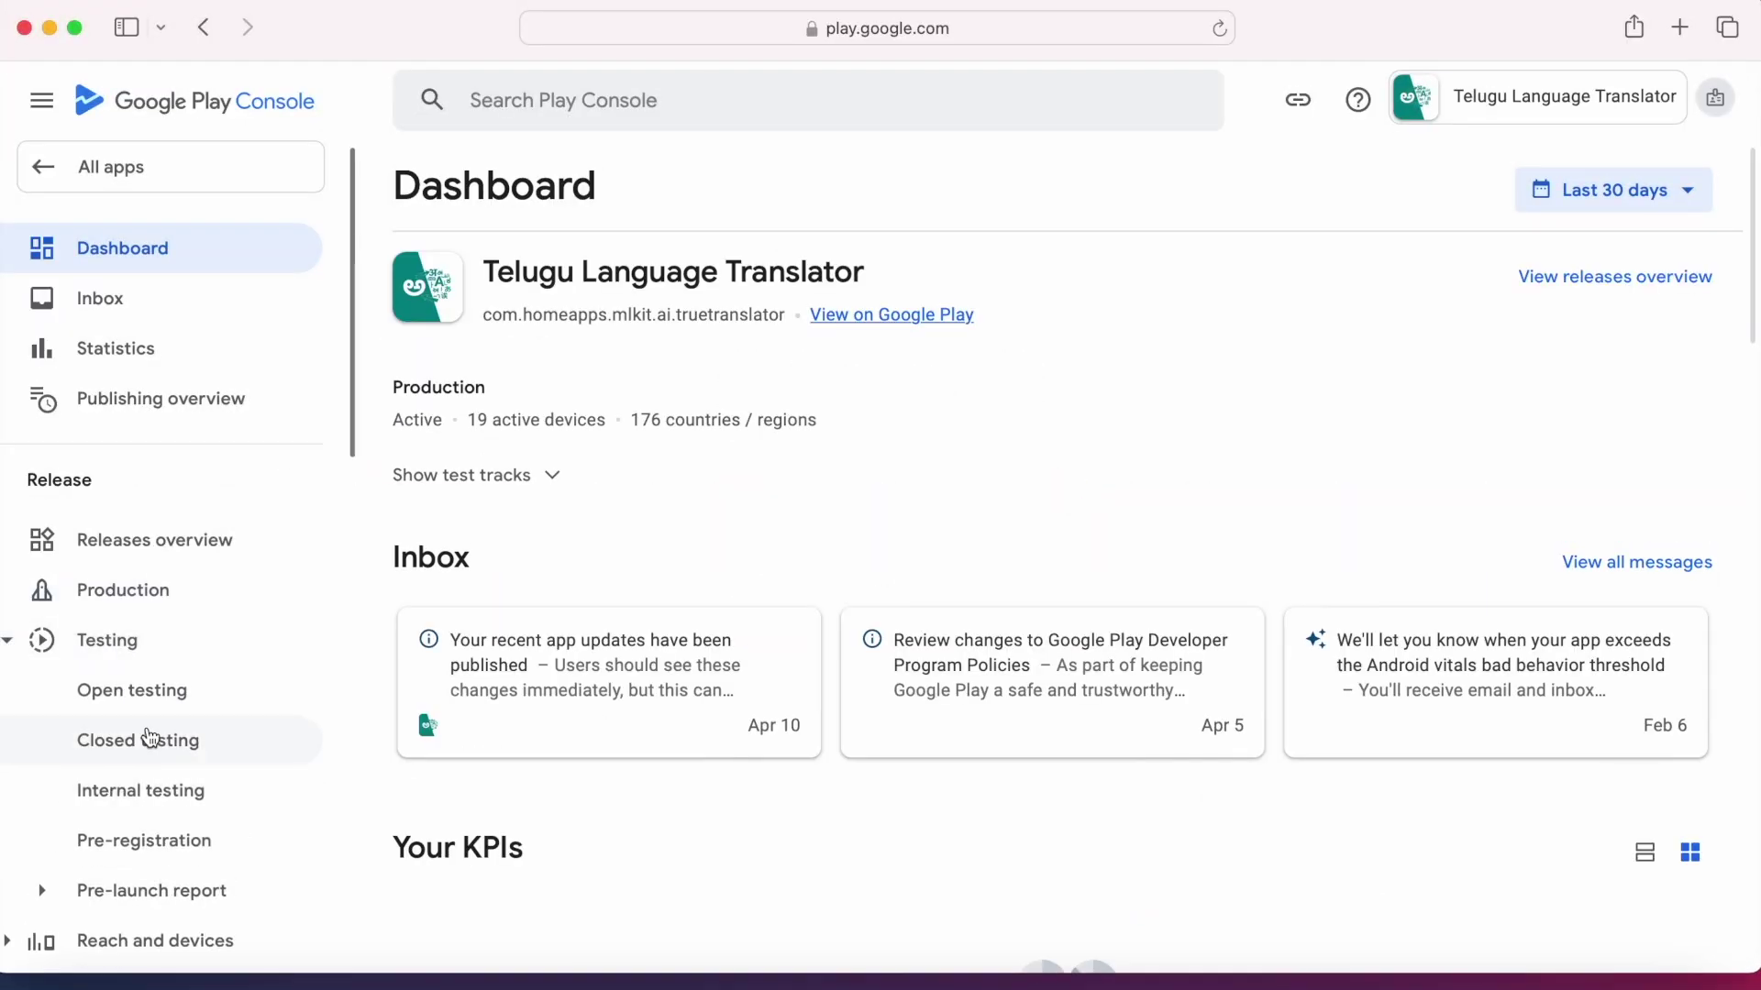
pyautogui.click(149, 739)
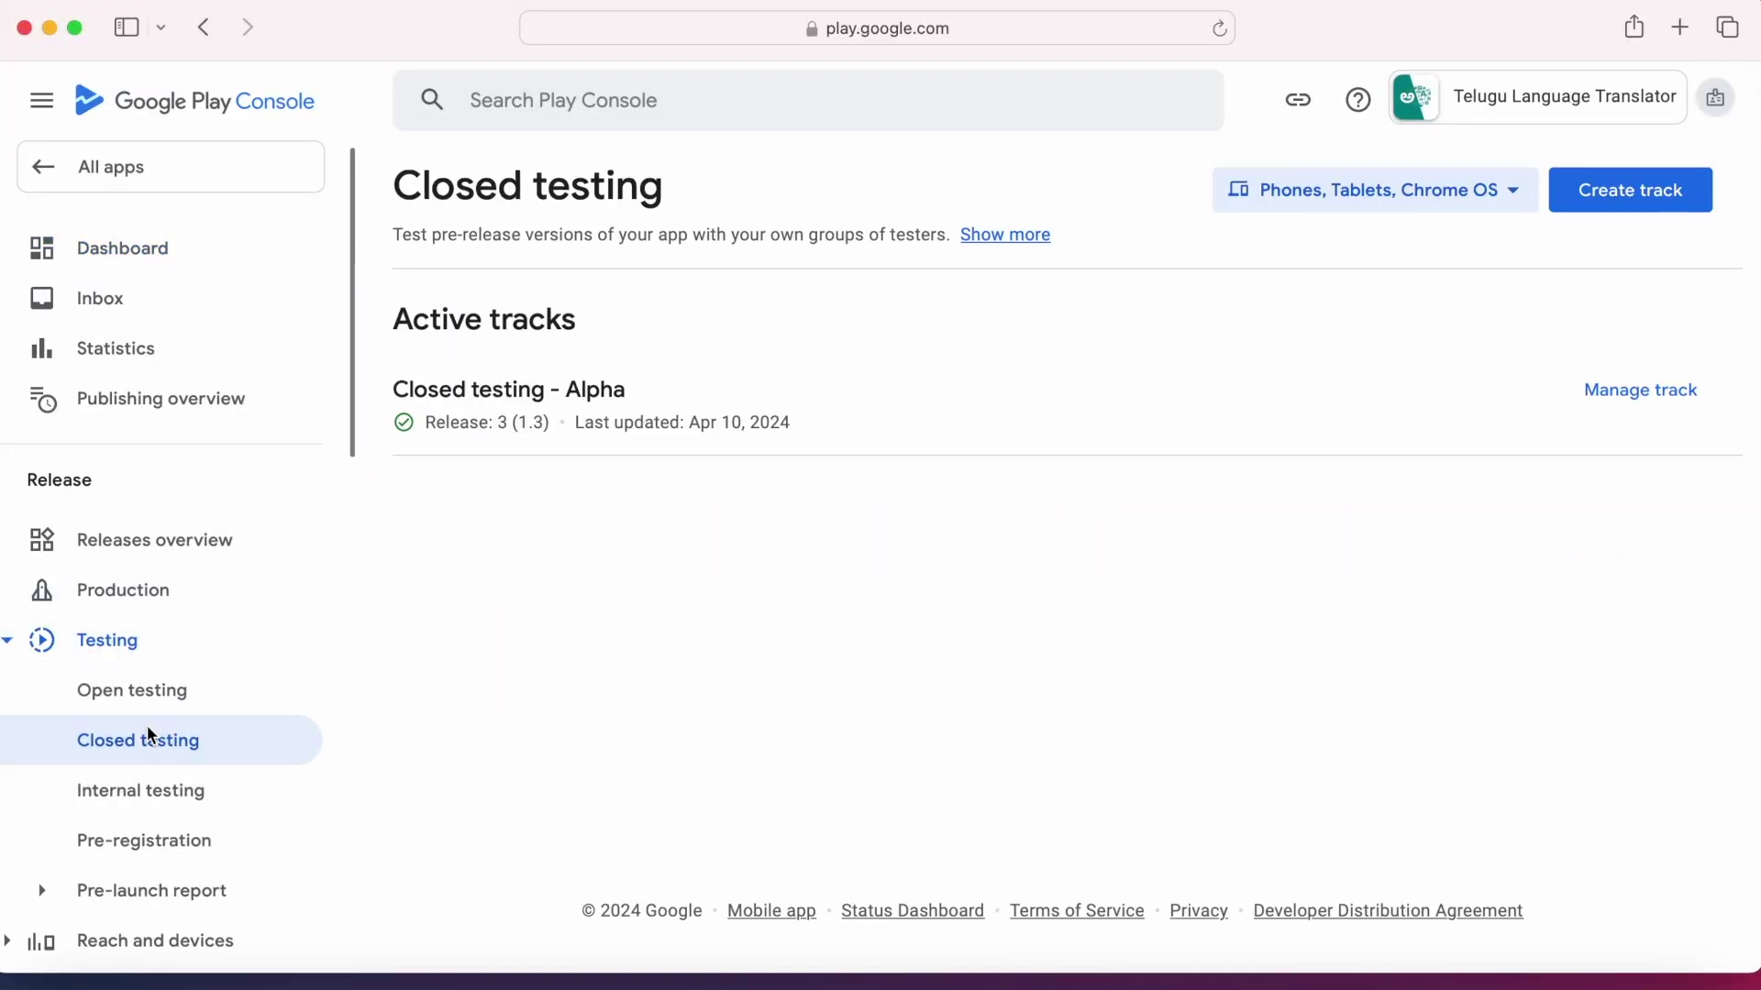
pyautogui.click(1620, 394)
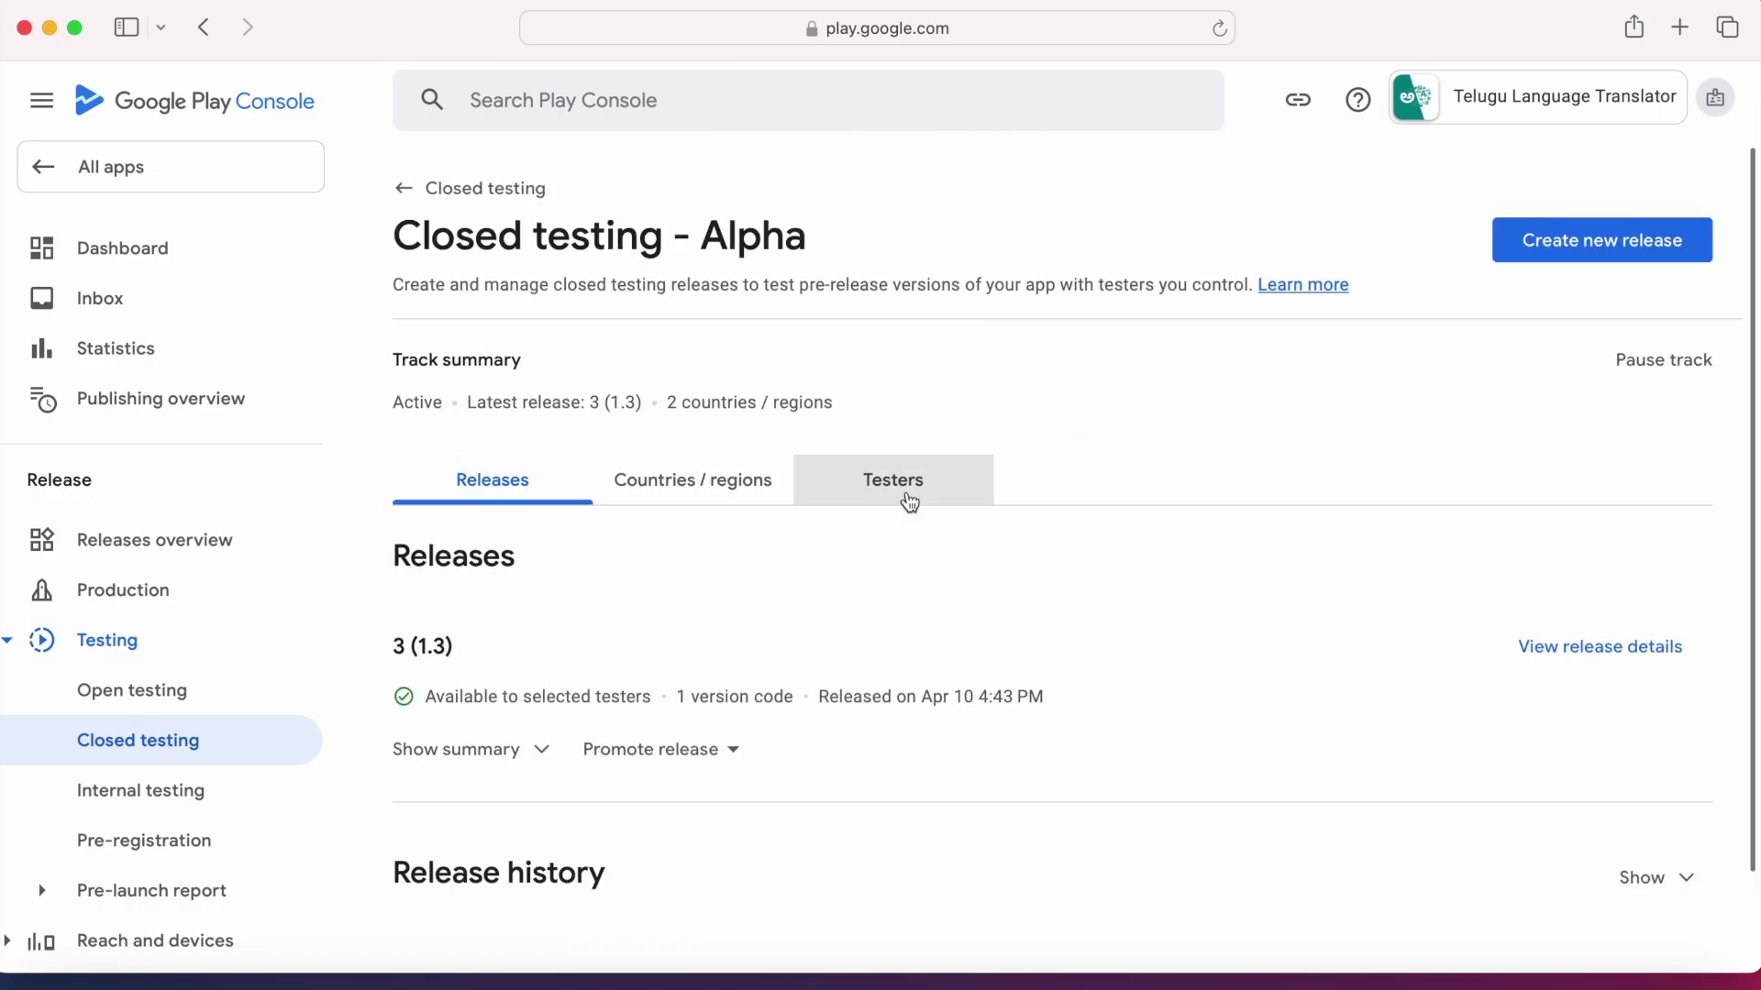
pyautogui.click(908, 502)
pyautogui.scroll(-3, 1296, 553)
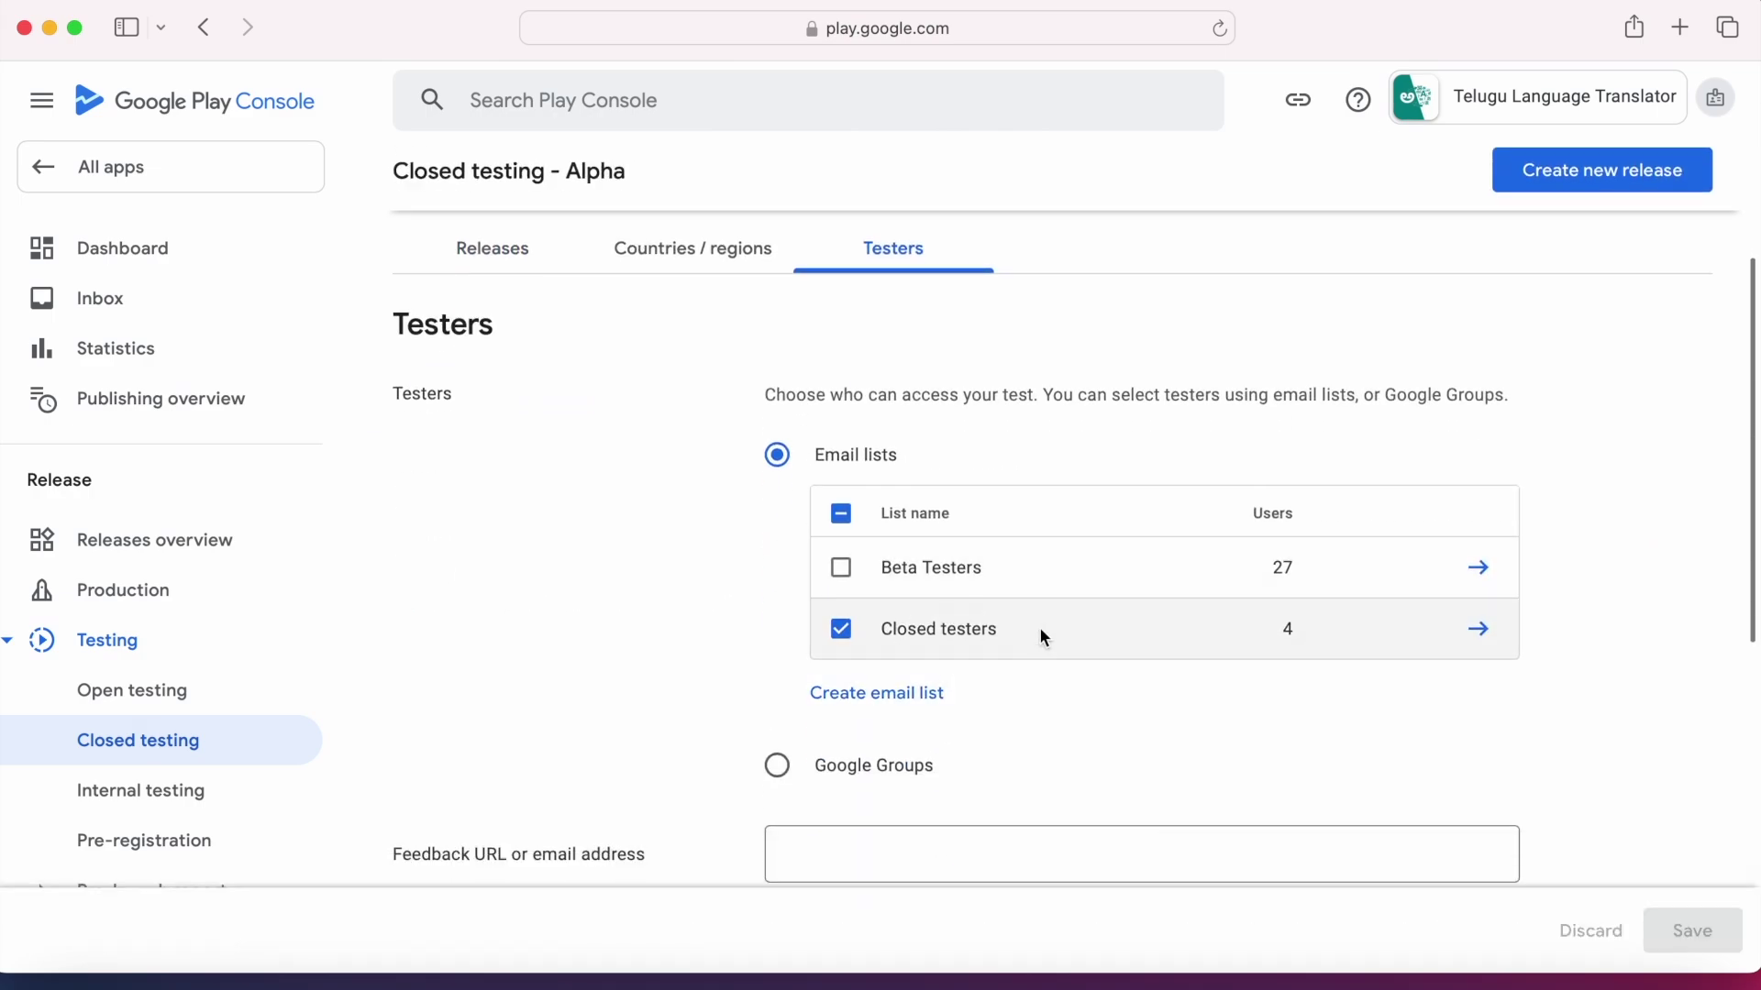
pyautogui.scroll(-6, 1073, 670)
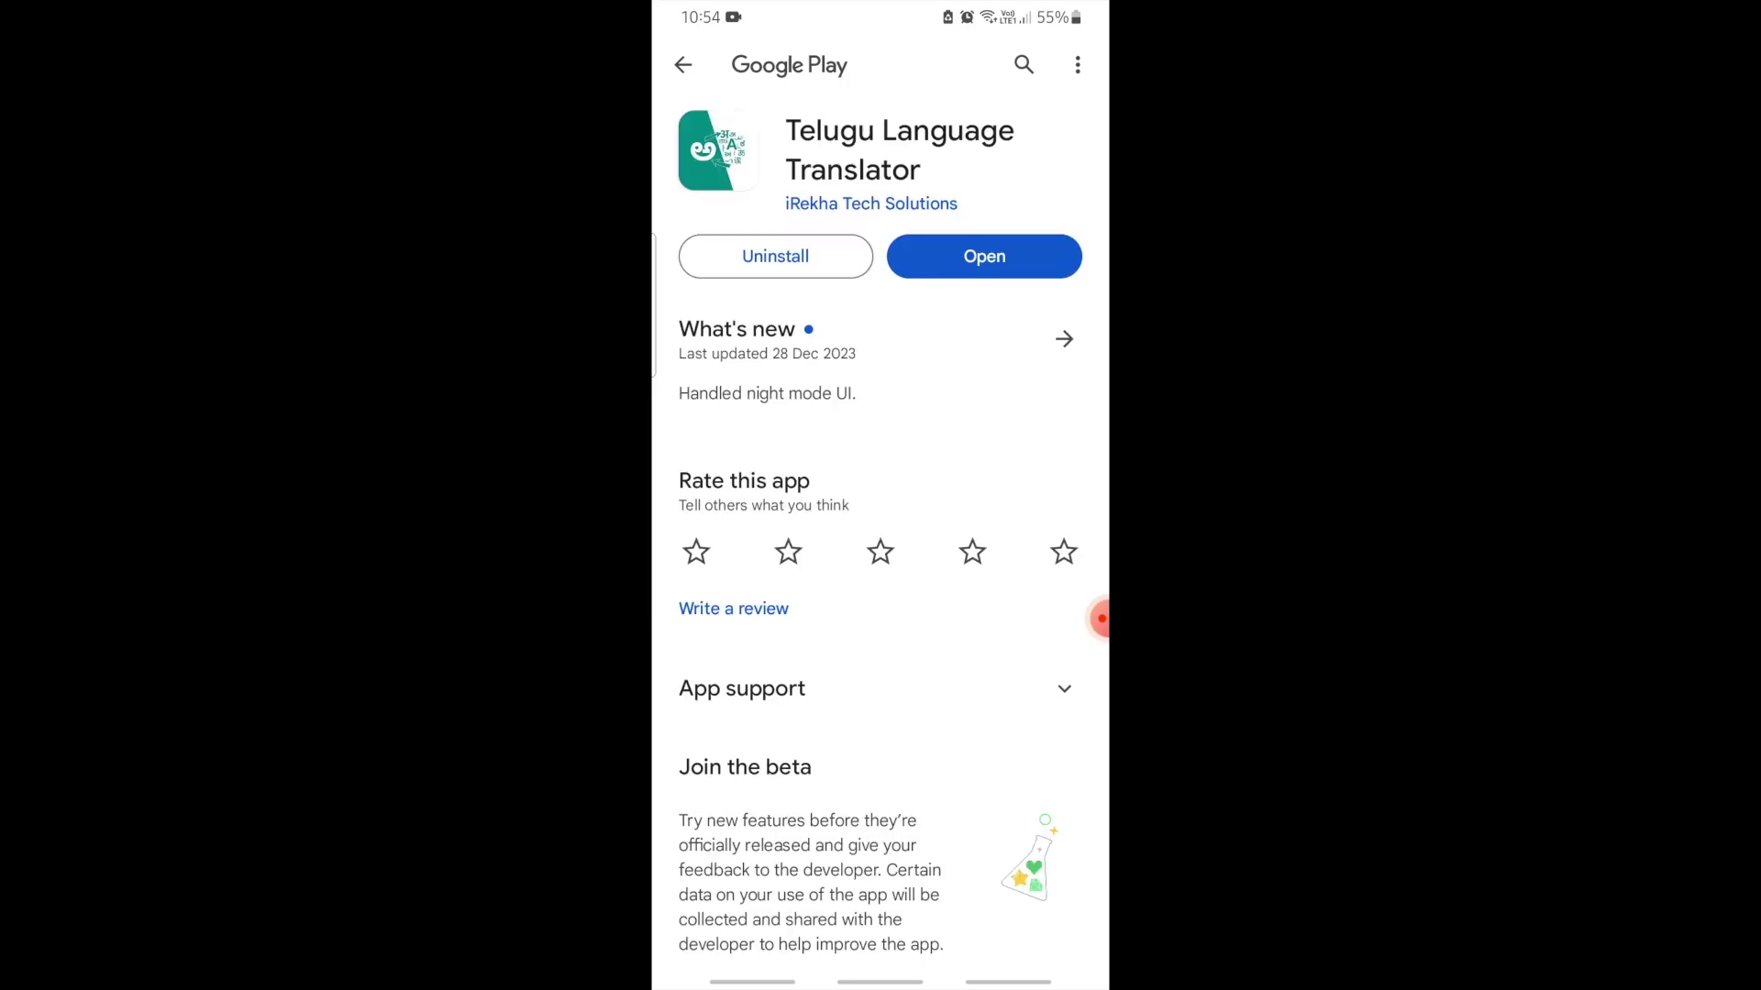
# Check Telugu Language Translator's app info (version 1.2), then choose Join under Join the beta
pyautogui.click(1064, 339)
pyautogui.scroll(-5, 927, 878)
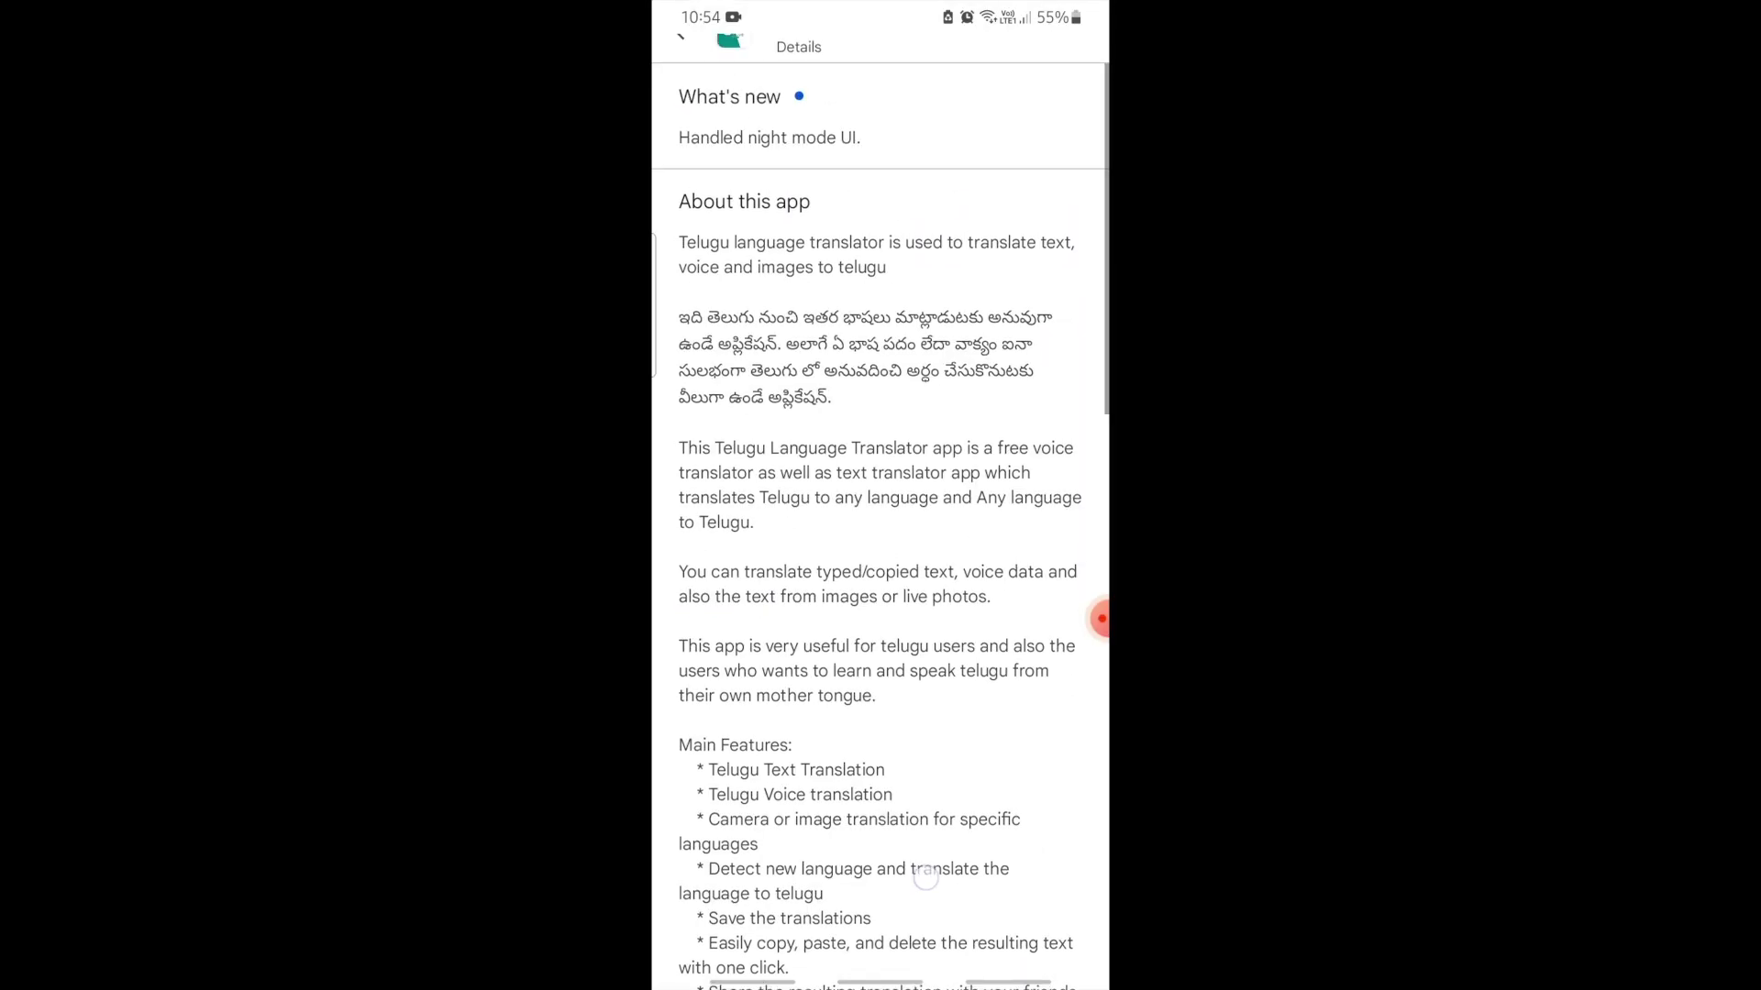
pyautogui.scroll(-6, 905, 872)
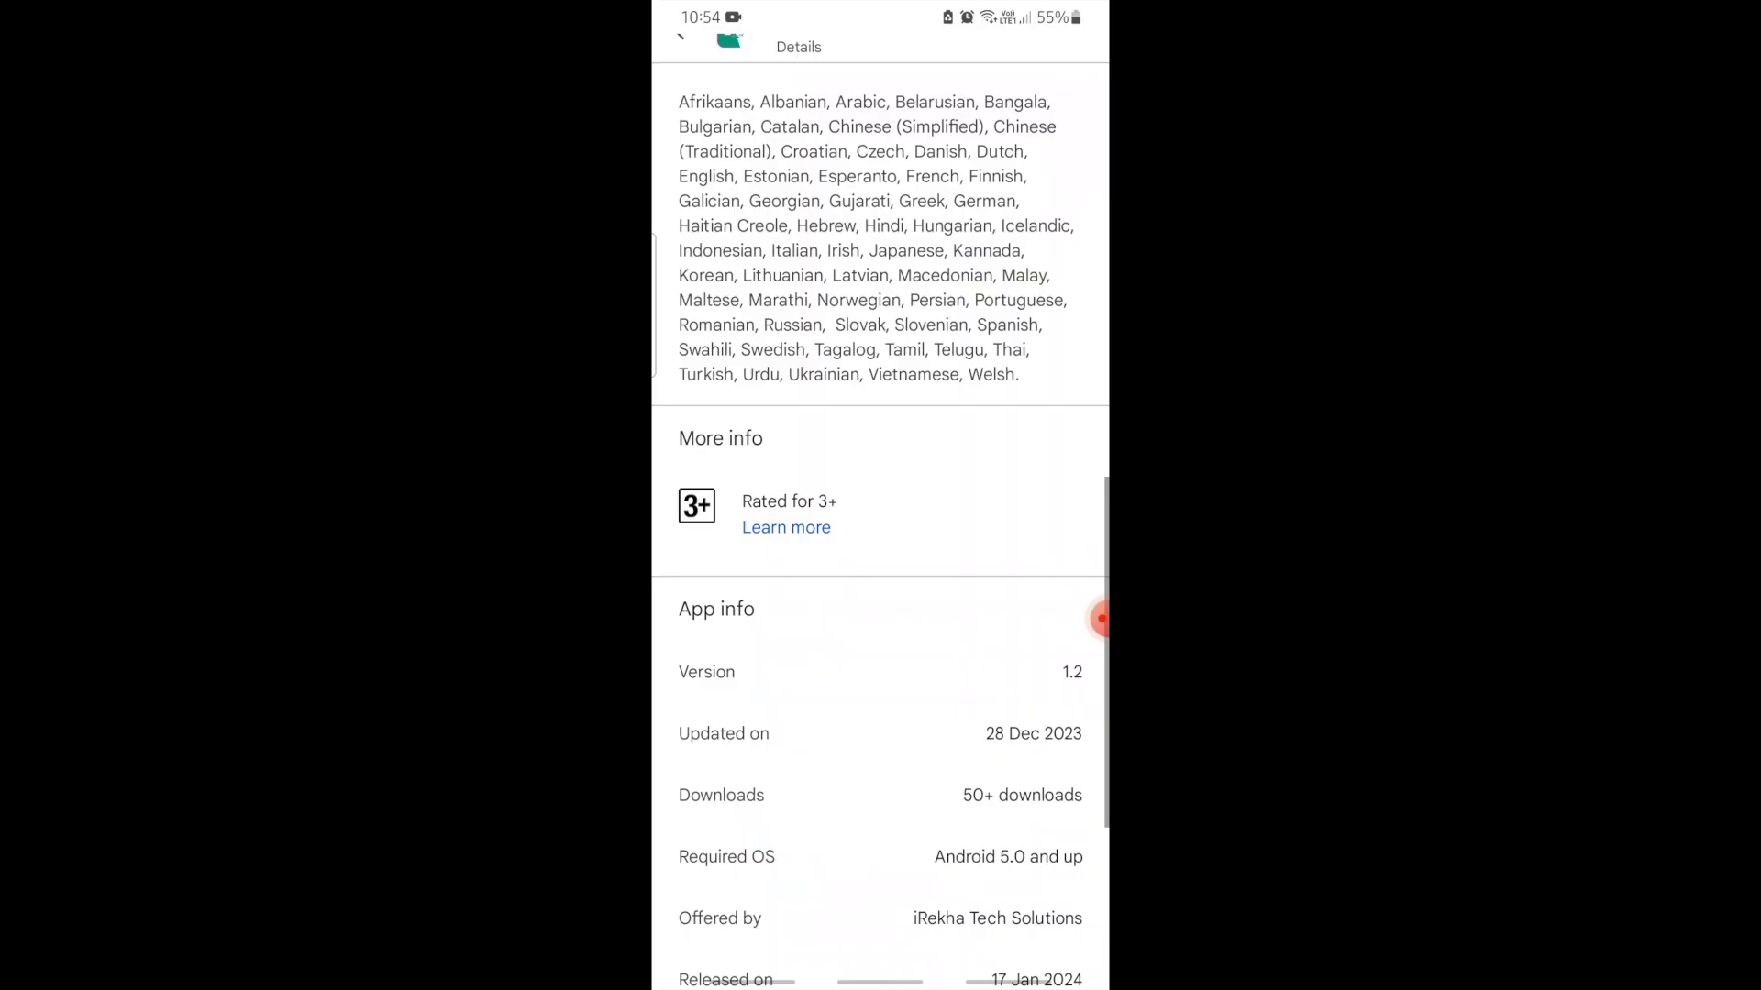
pyautogui.moveTo(1065, 674); pyautogui.dragTo(1060, 677)
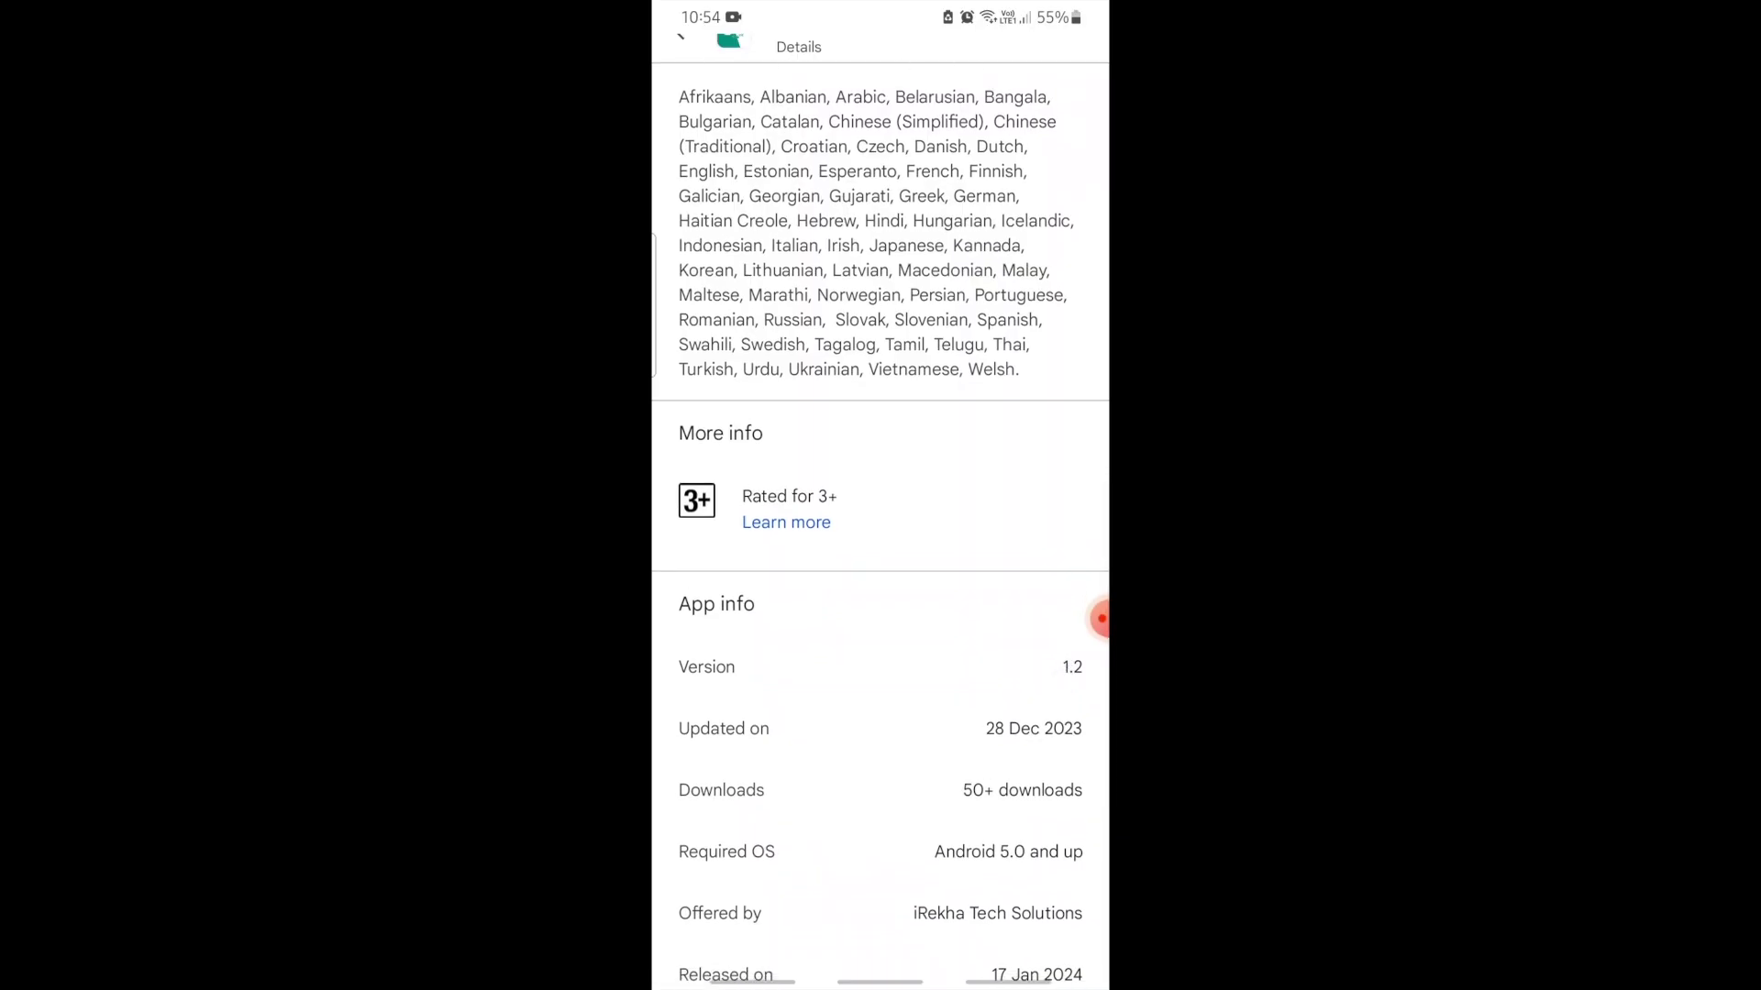
pyautogui.press('Escape')
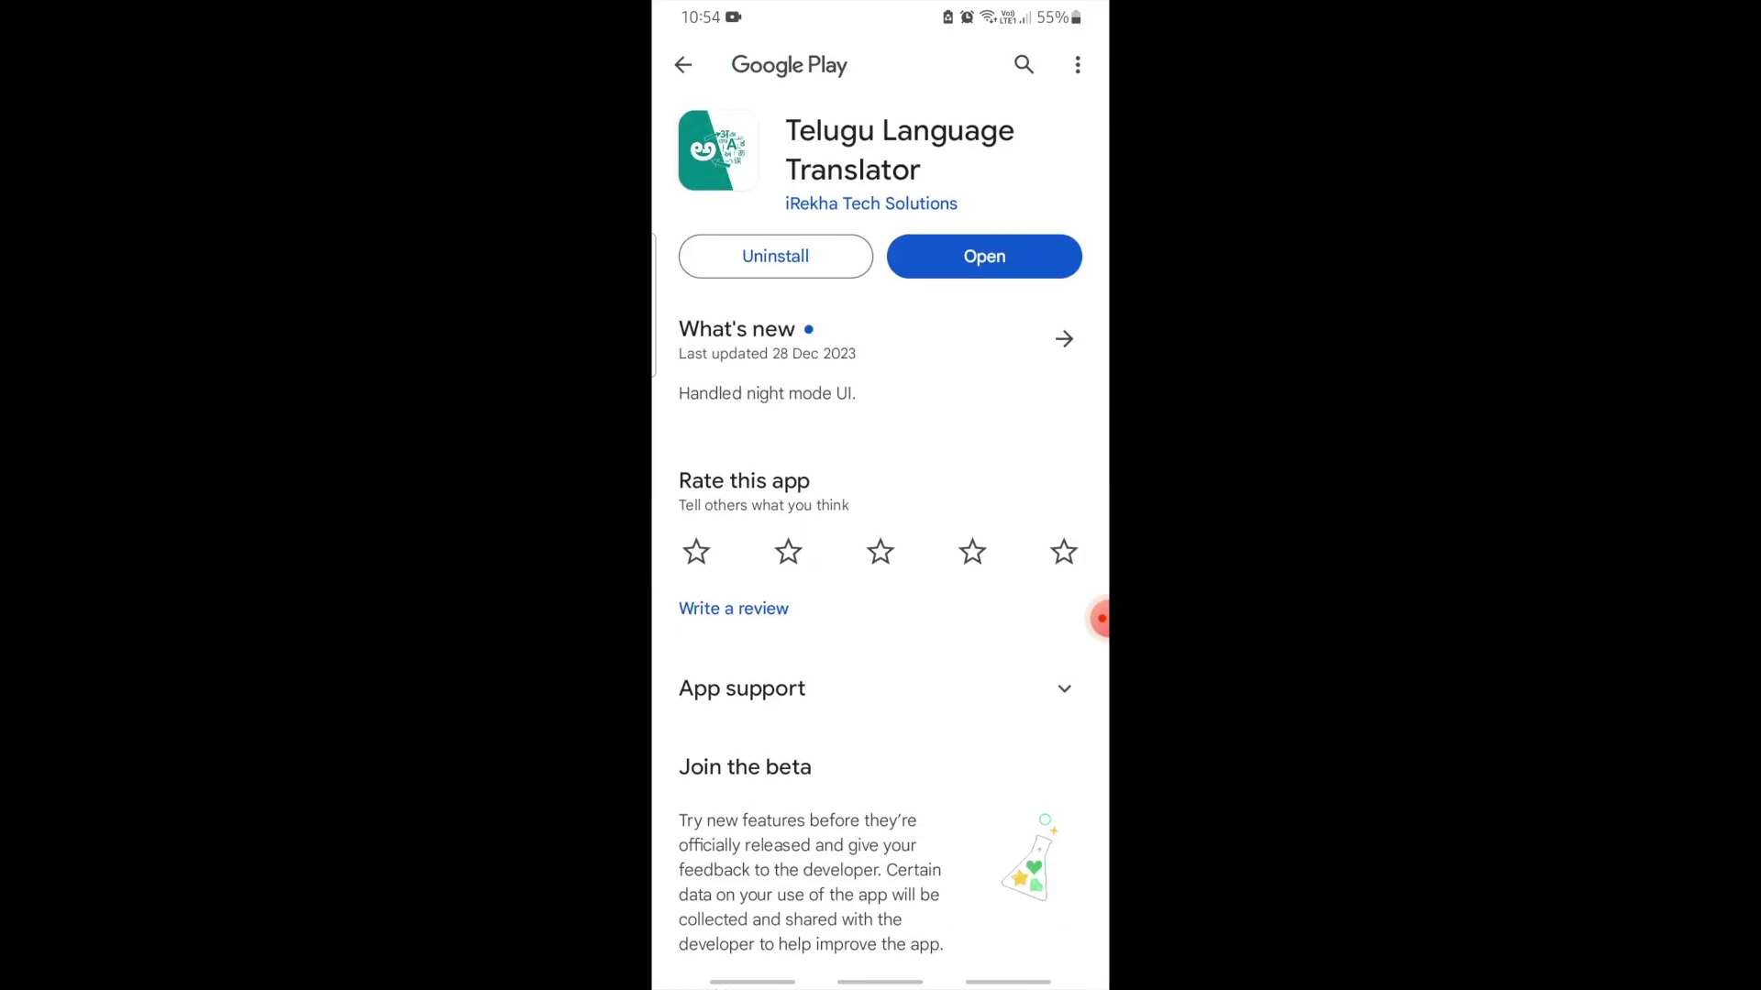
pyautogui.moveTo(893, 857); pyautogui.dragTo(894, 661)
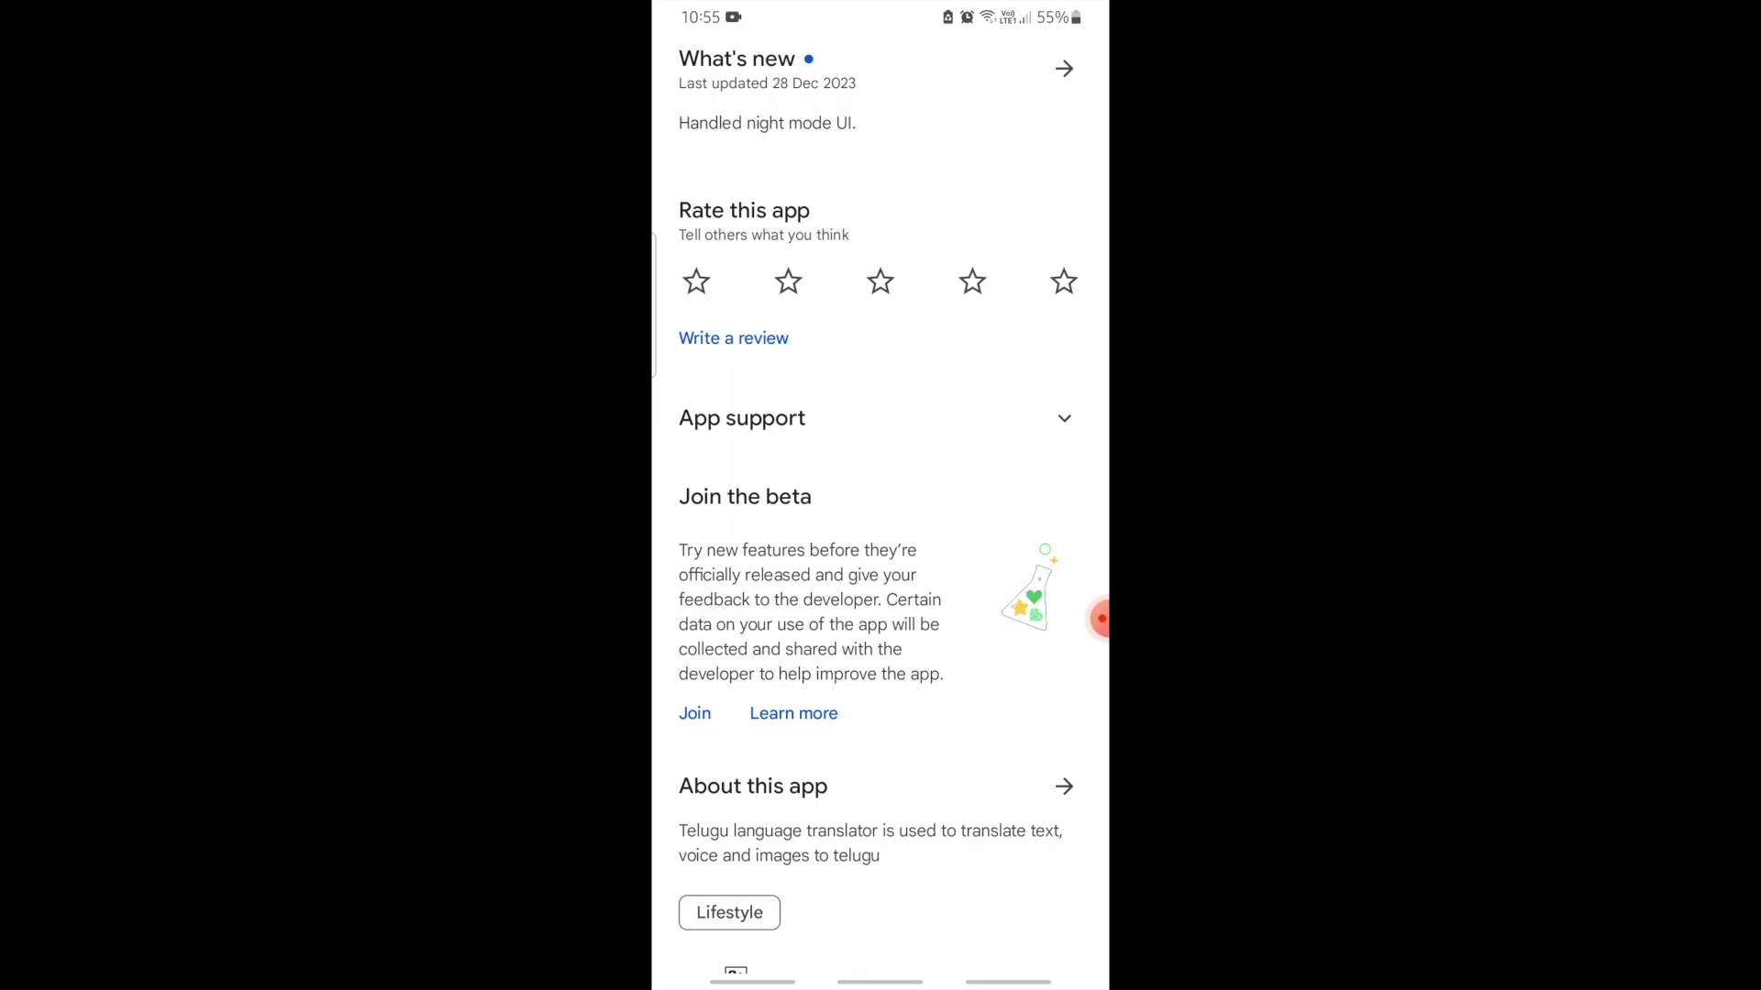
pyautogui.click(694, 713)
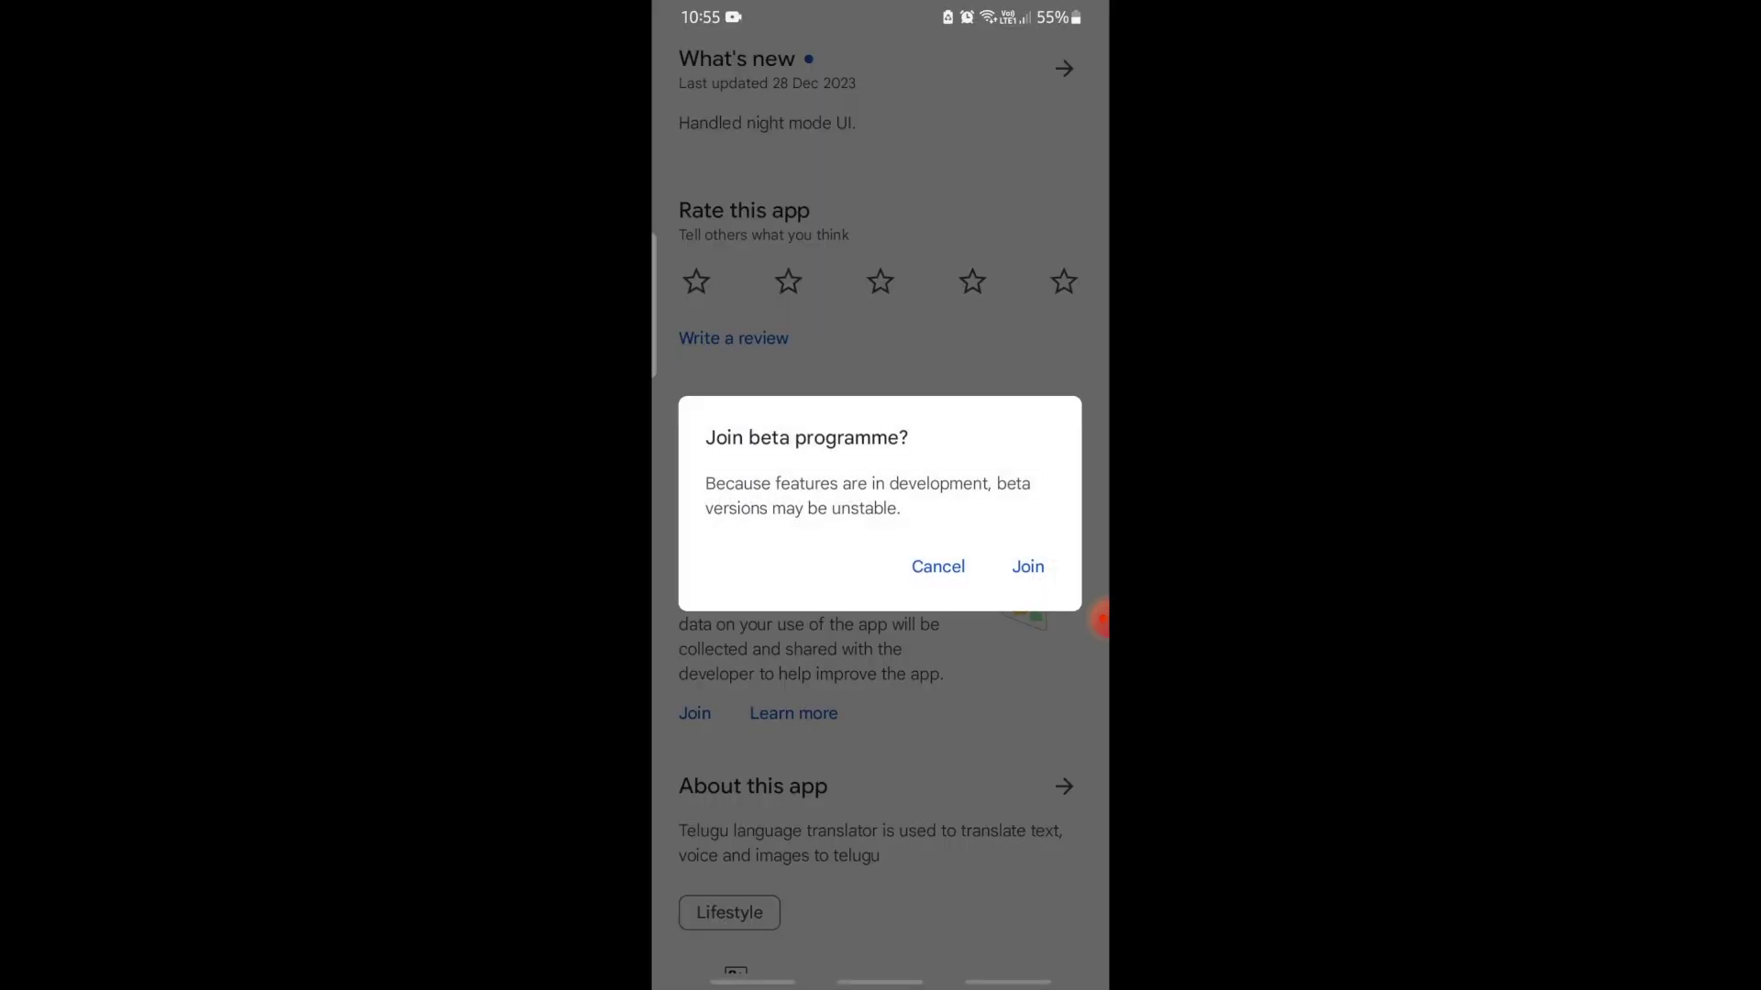
pyautogui.click(937, 566)
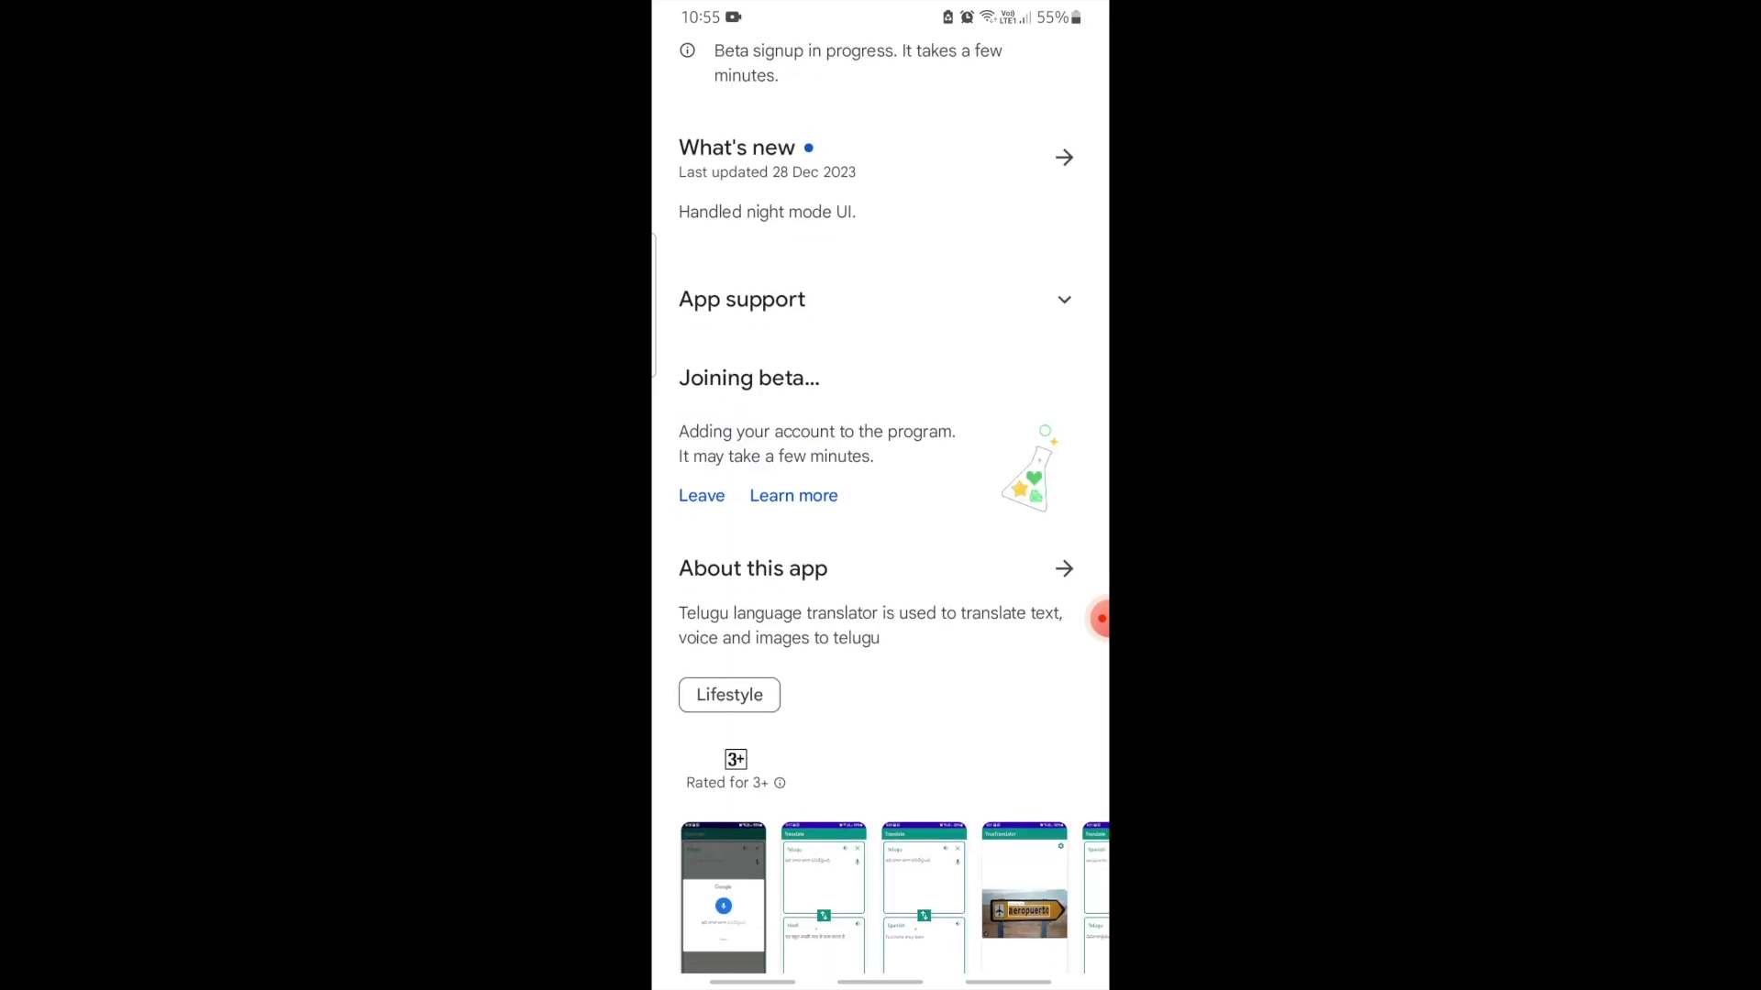
pyautogui.scroll(3, 881, 495)
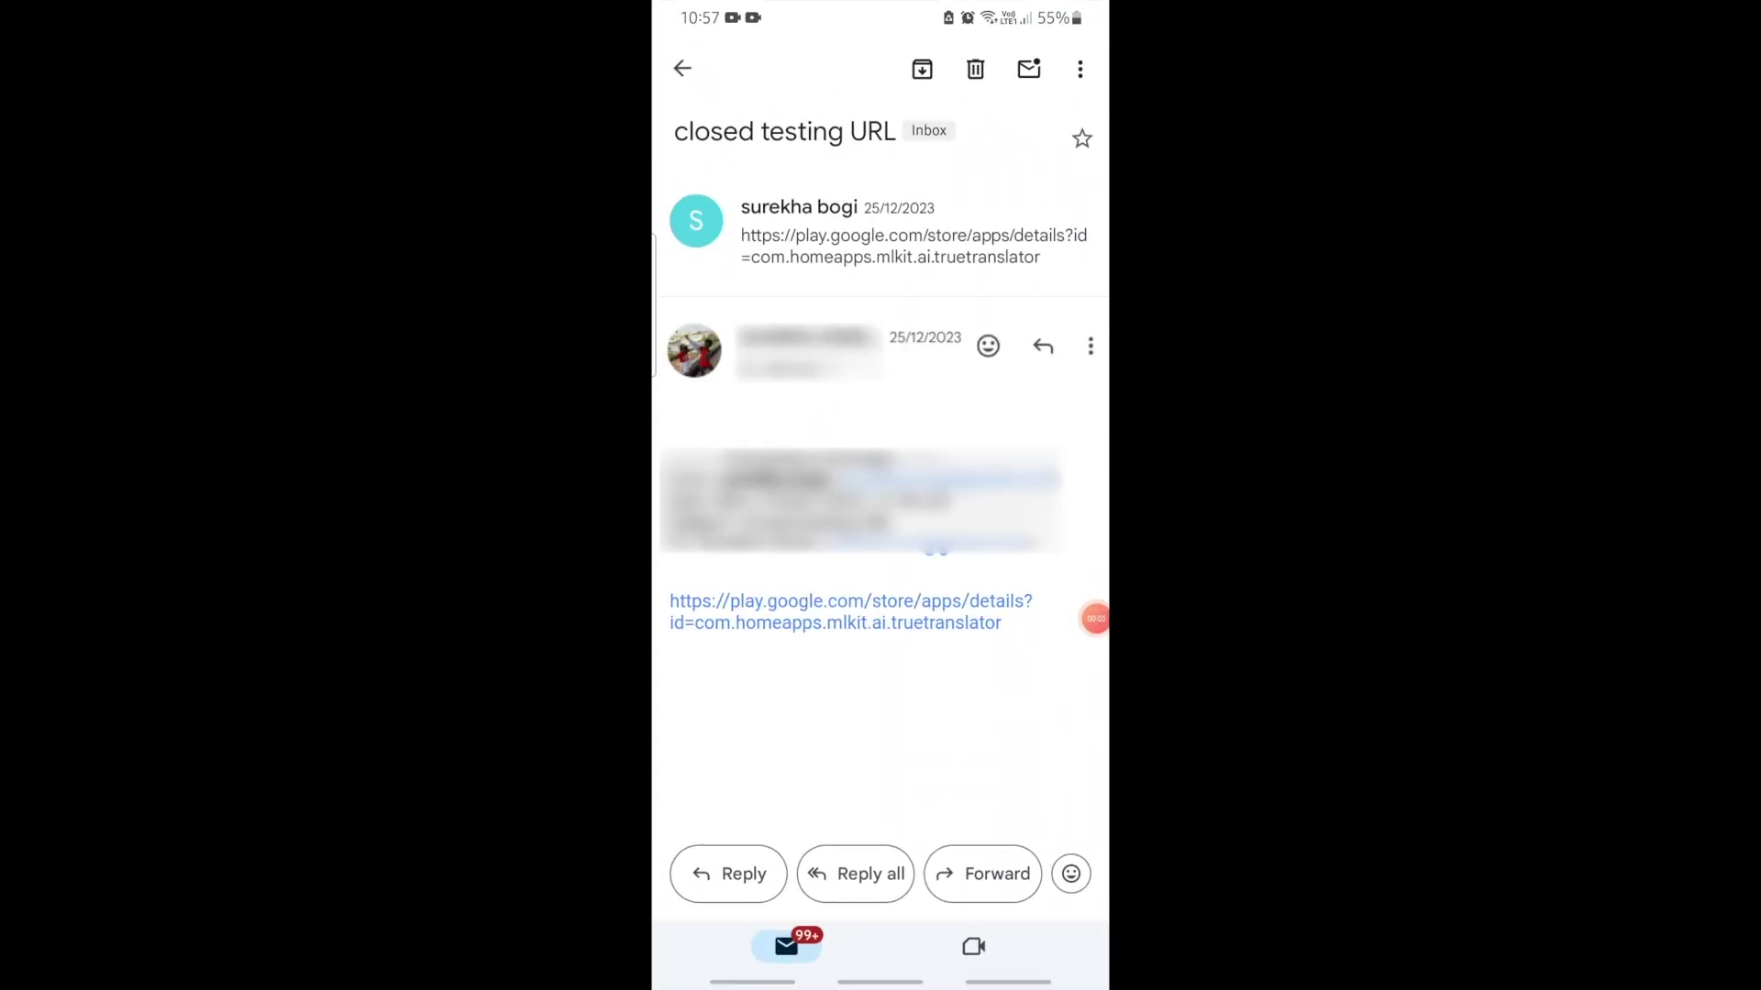
pyautogui.click(904, 612)
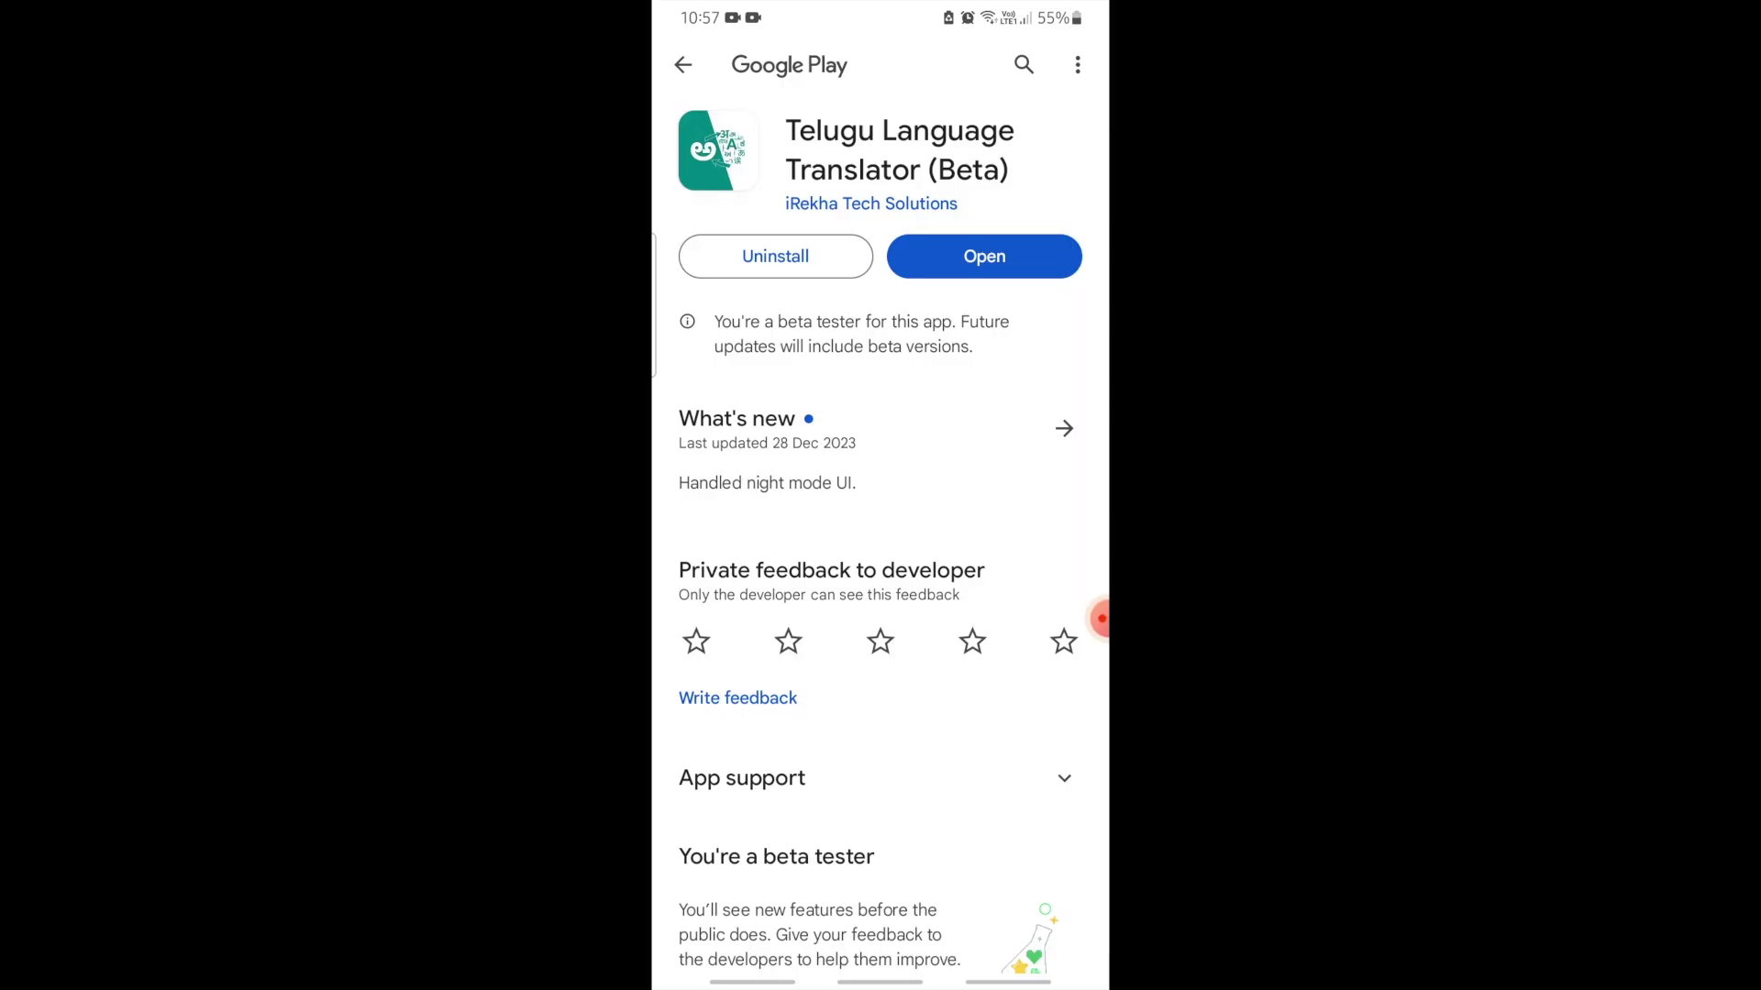
pyautogui.scroll(-3, 937, 551)
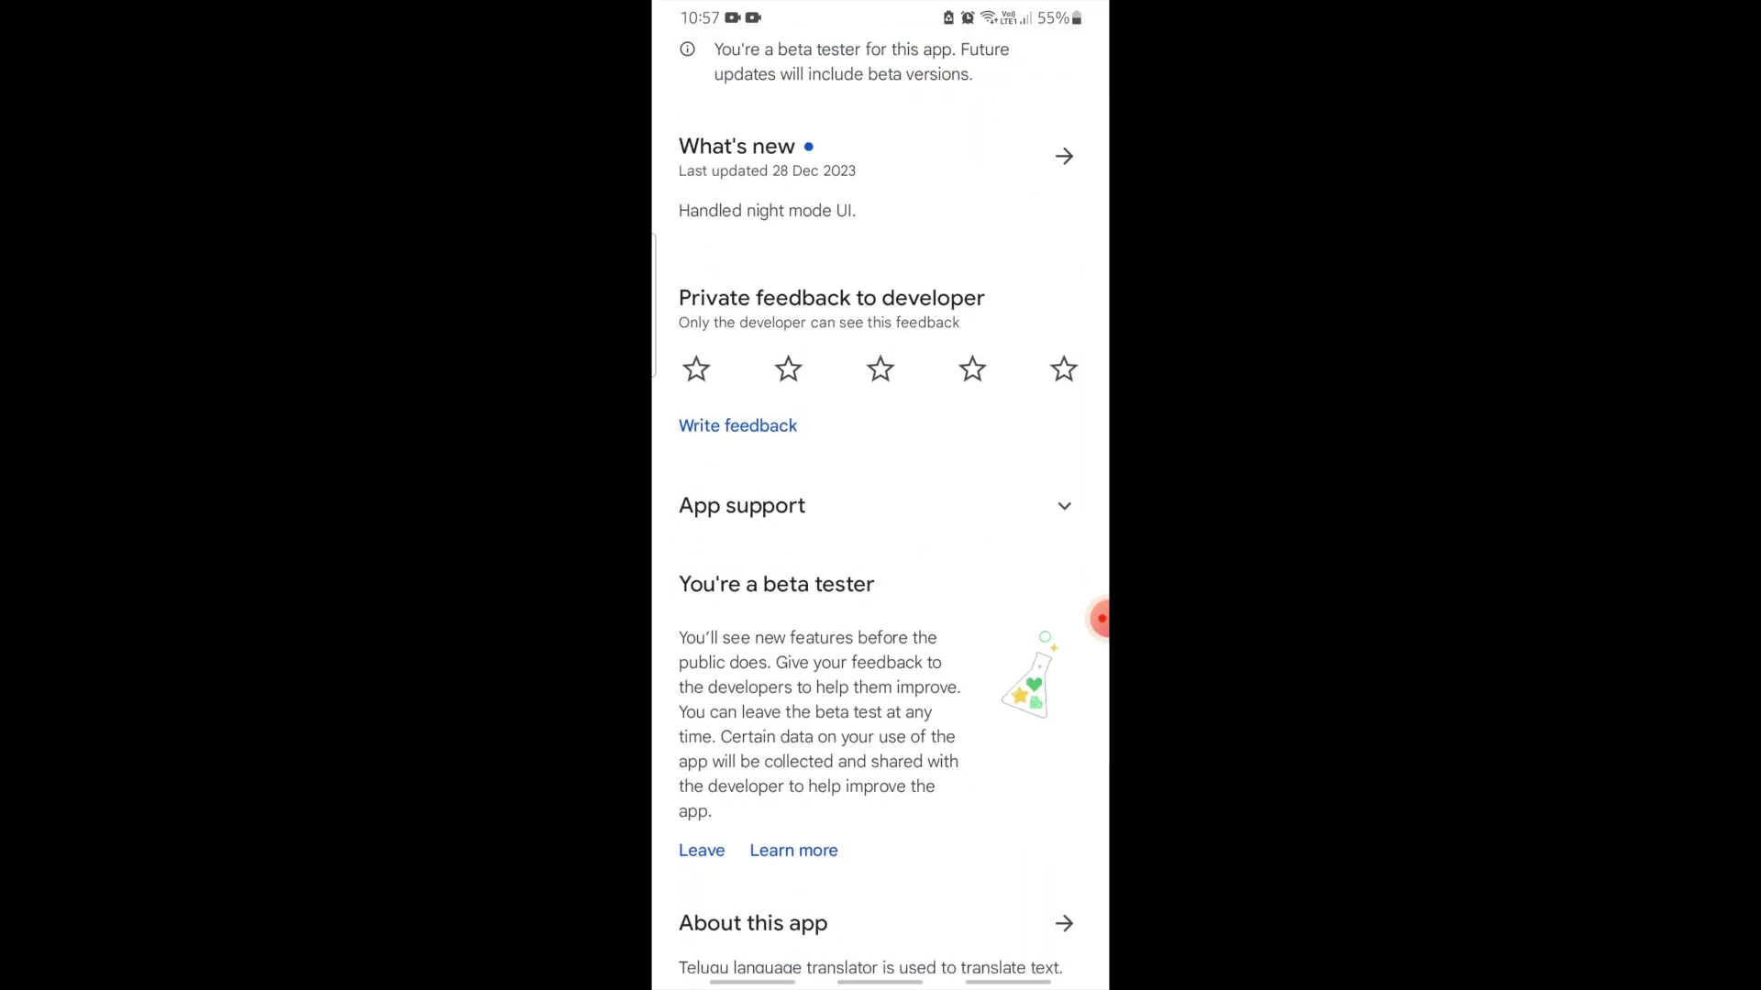
pyautogui.scroll(3, 906, 844)
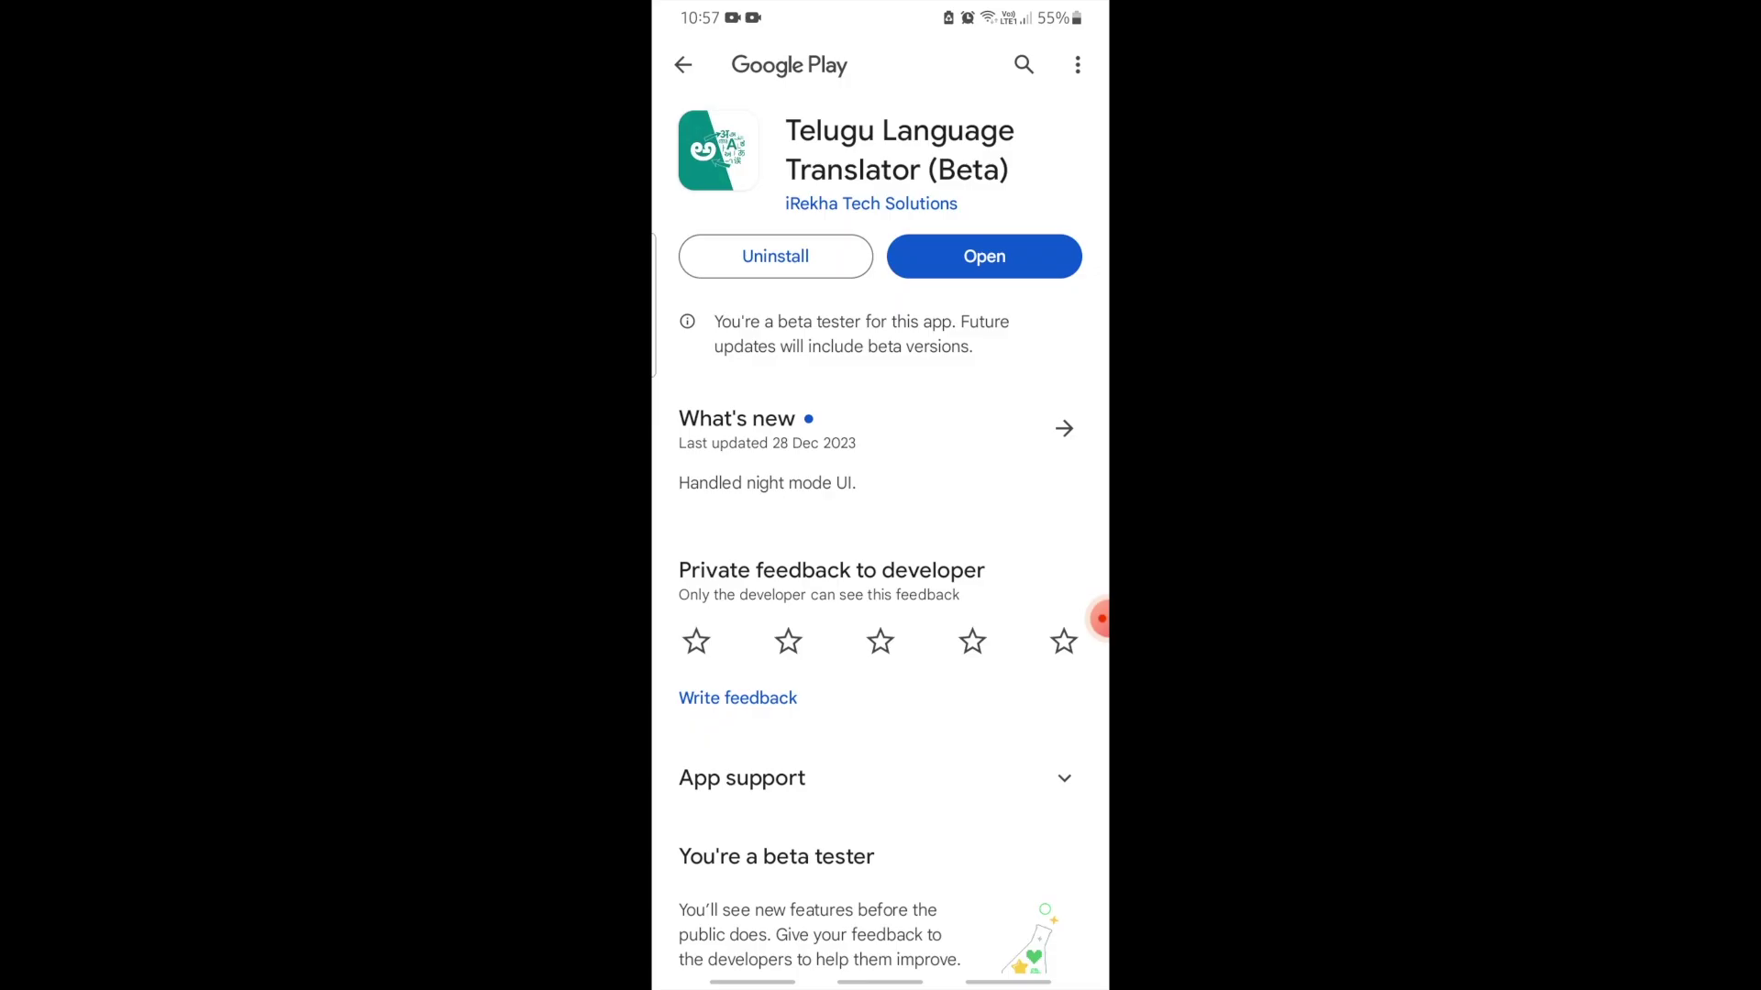
pyautogui.click(1064, 429)
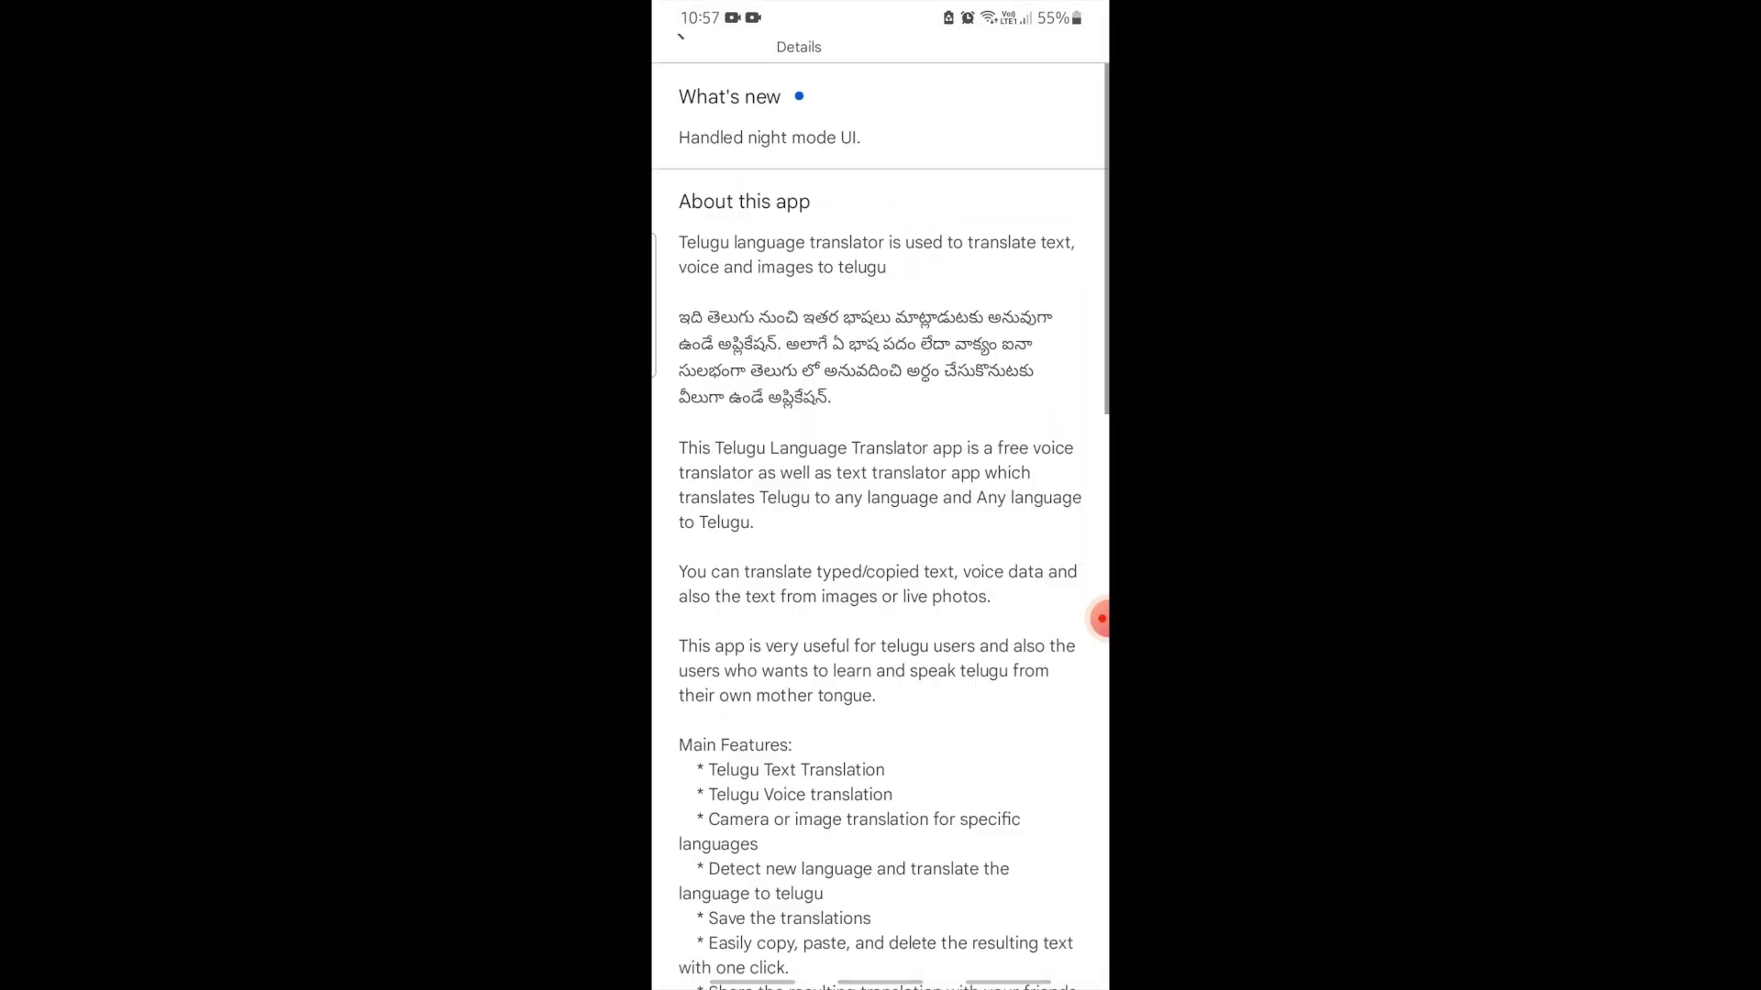
pyautogui.scroll(-10, 953, 745)
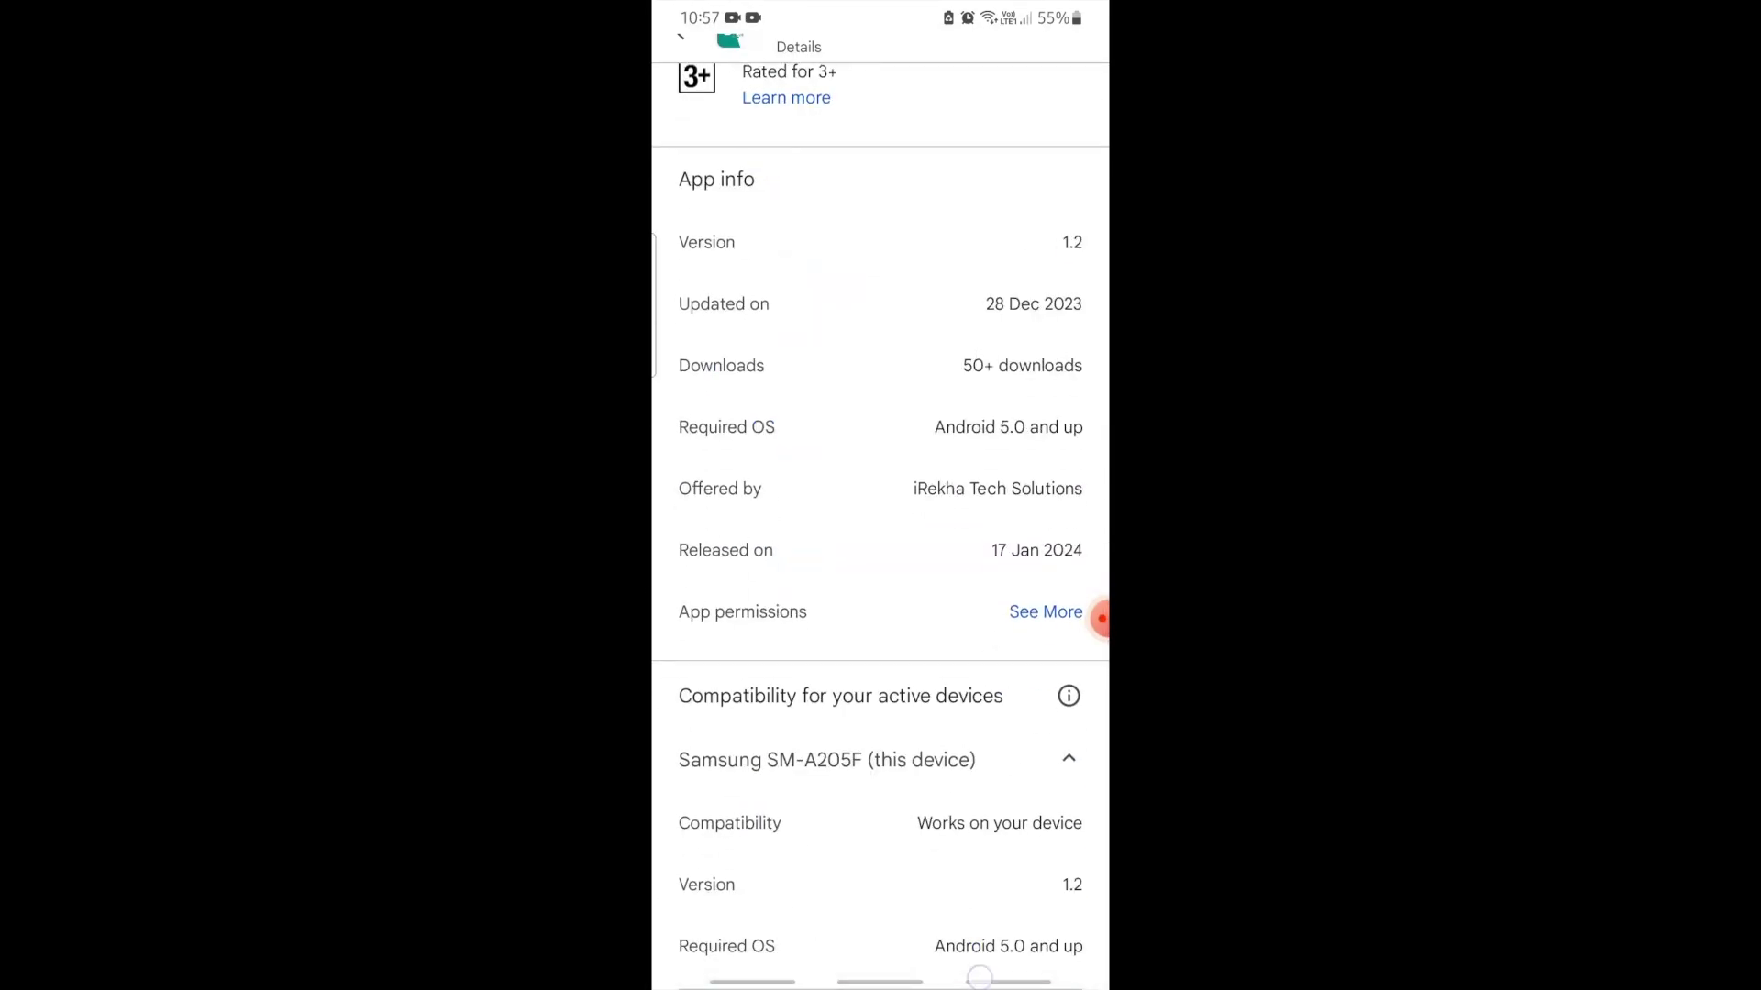
pyautogui.click(980, 978)
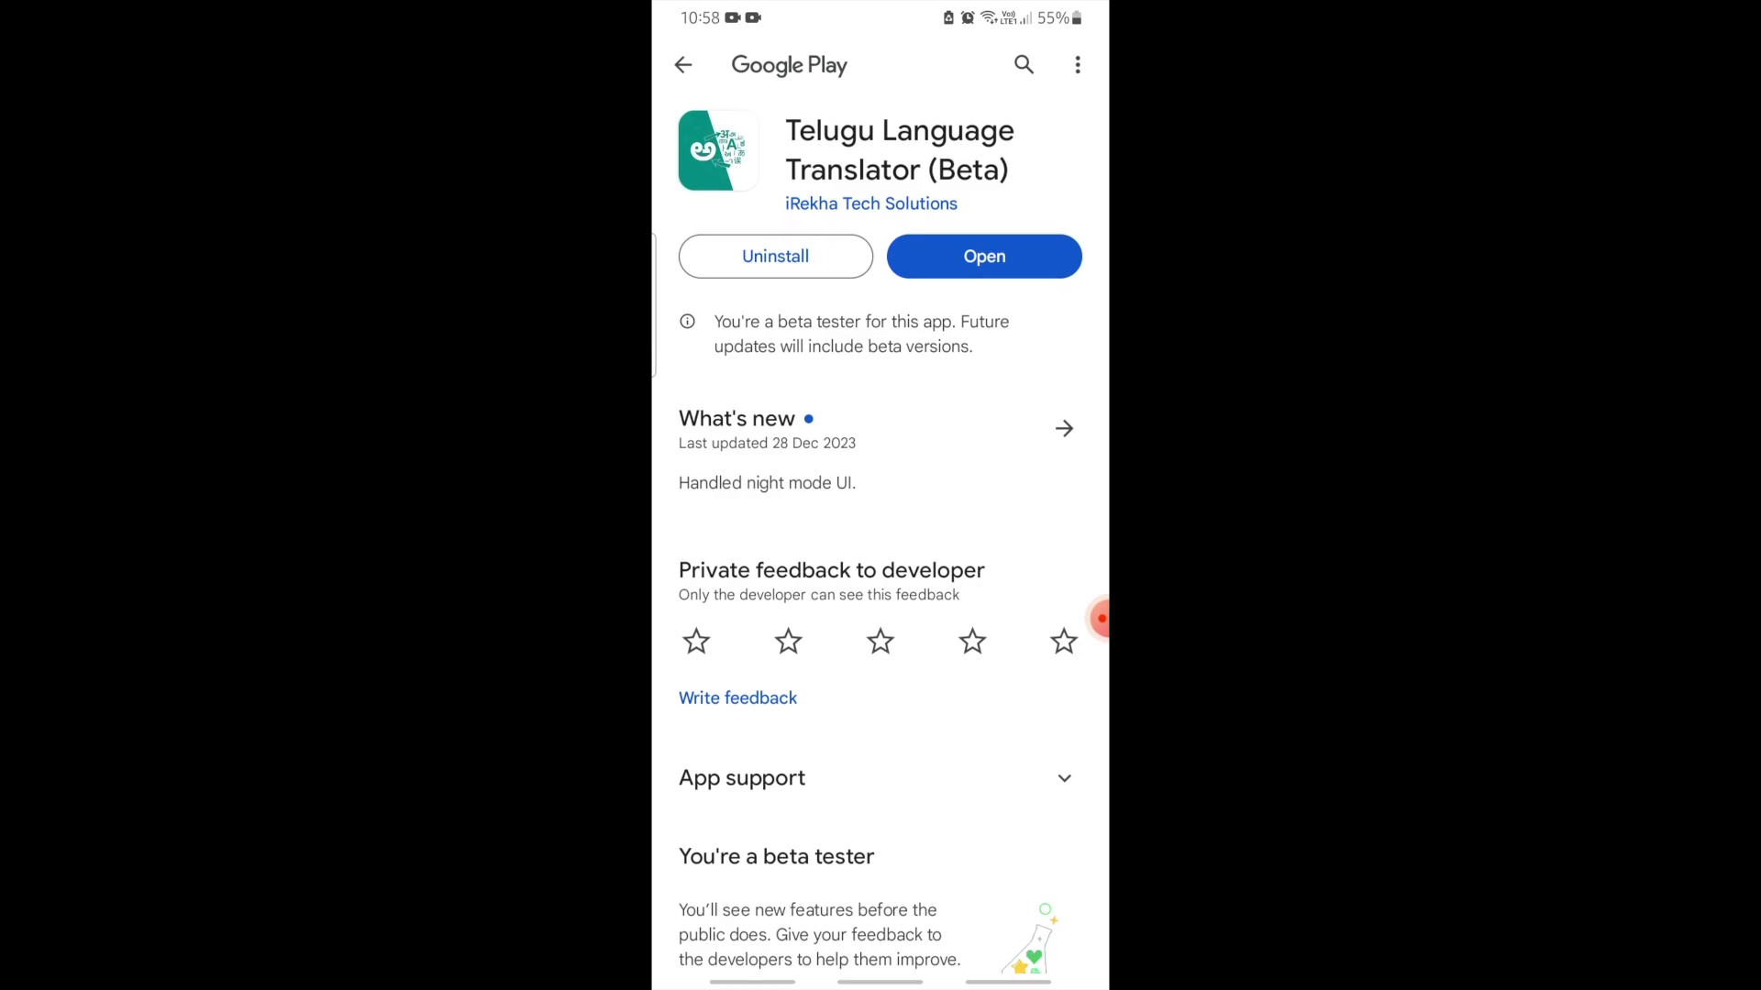
pyautogui.click(879, 982)
# Clear Google Play Store's 1.69 MB cache to 0 B in Settings > Apps > Storage
pyautogui.moveTo(880, 780); pyautogui.dragTo(881, 413)
pyautogui.click(932, 495)
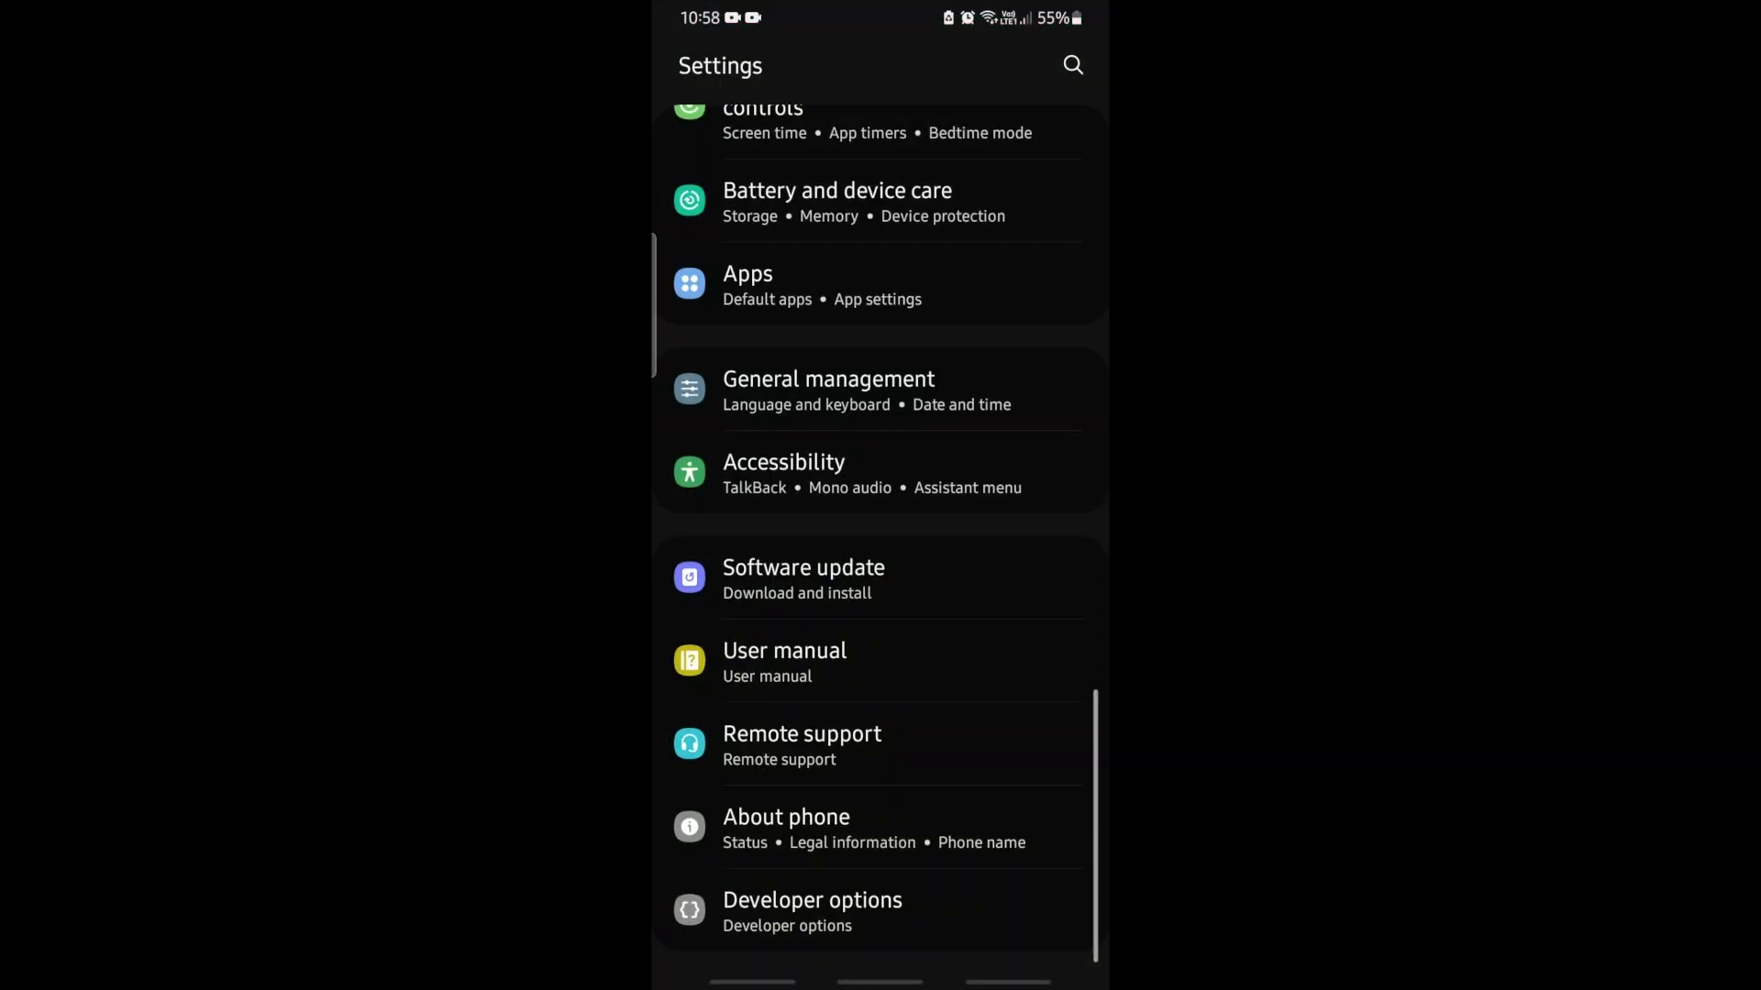
pyautogui.click(748, 284)
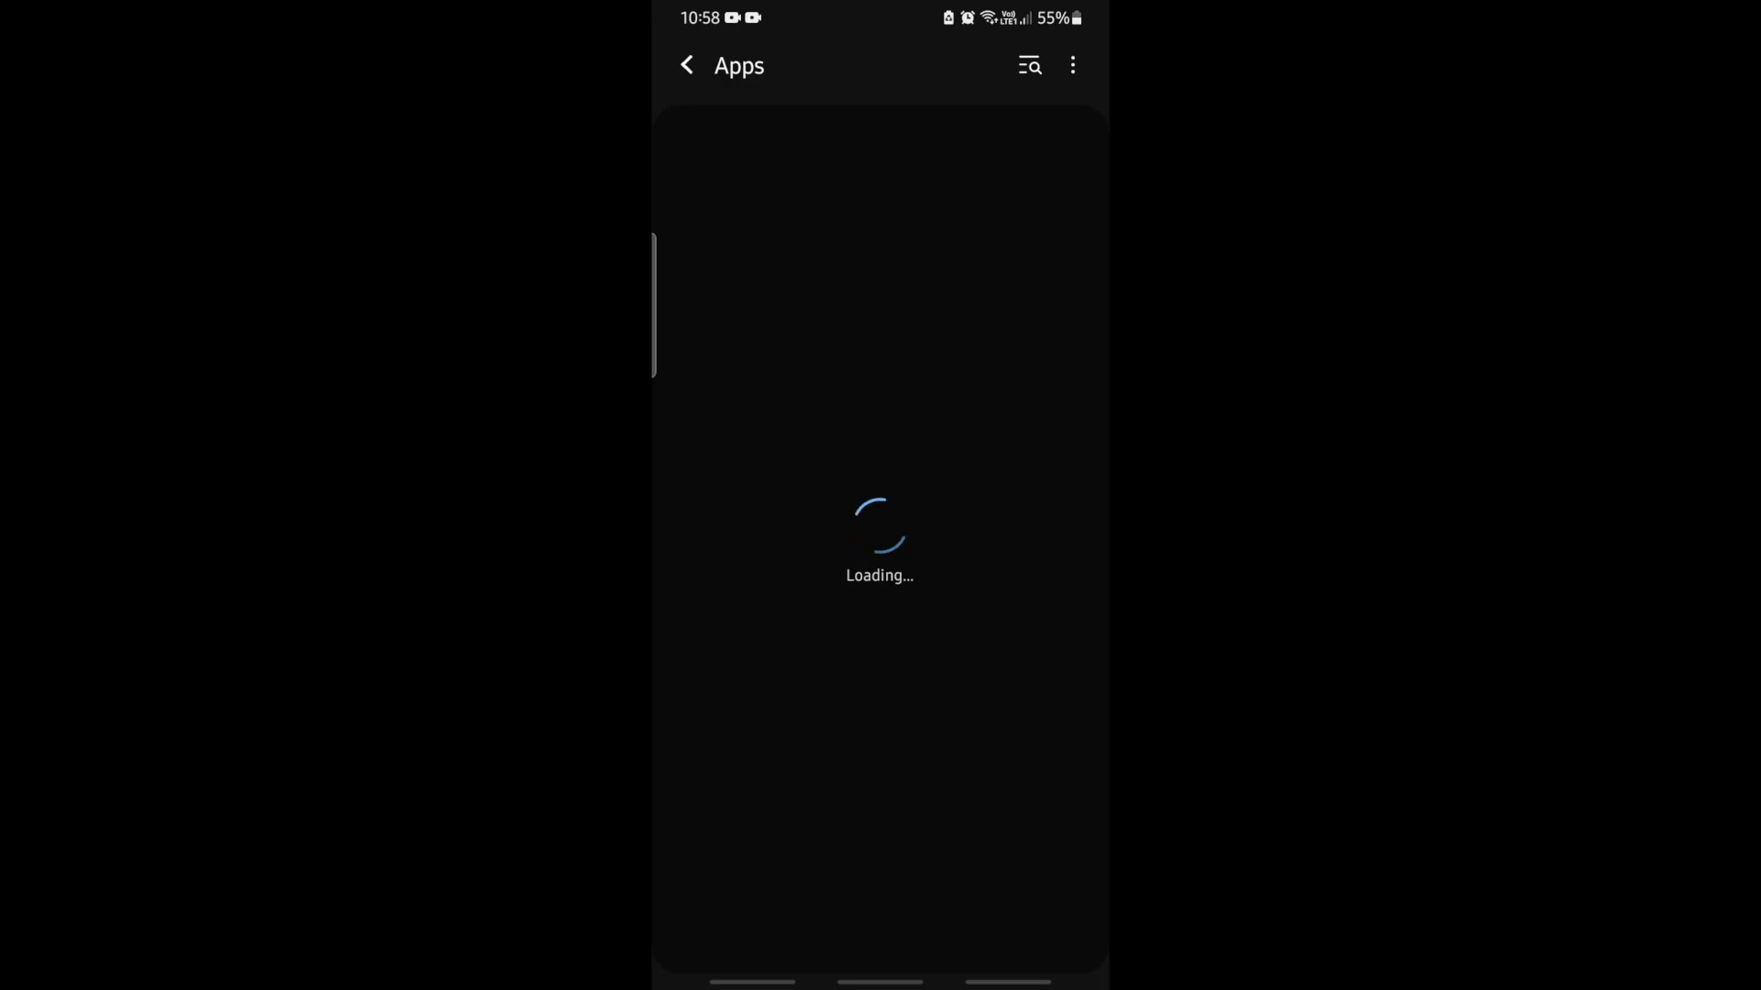
pyautogui.scroll(-10, 880, 541)
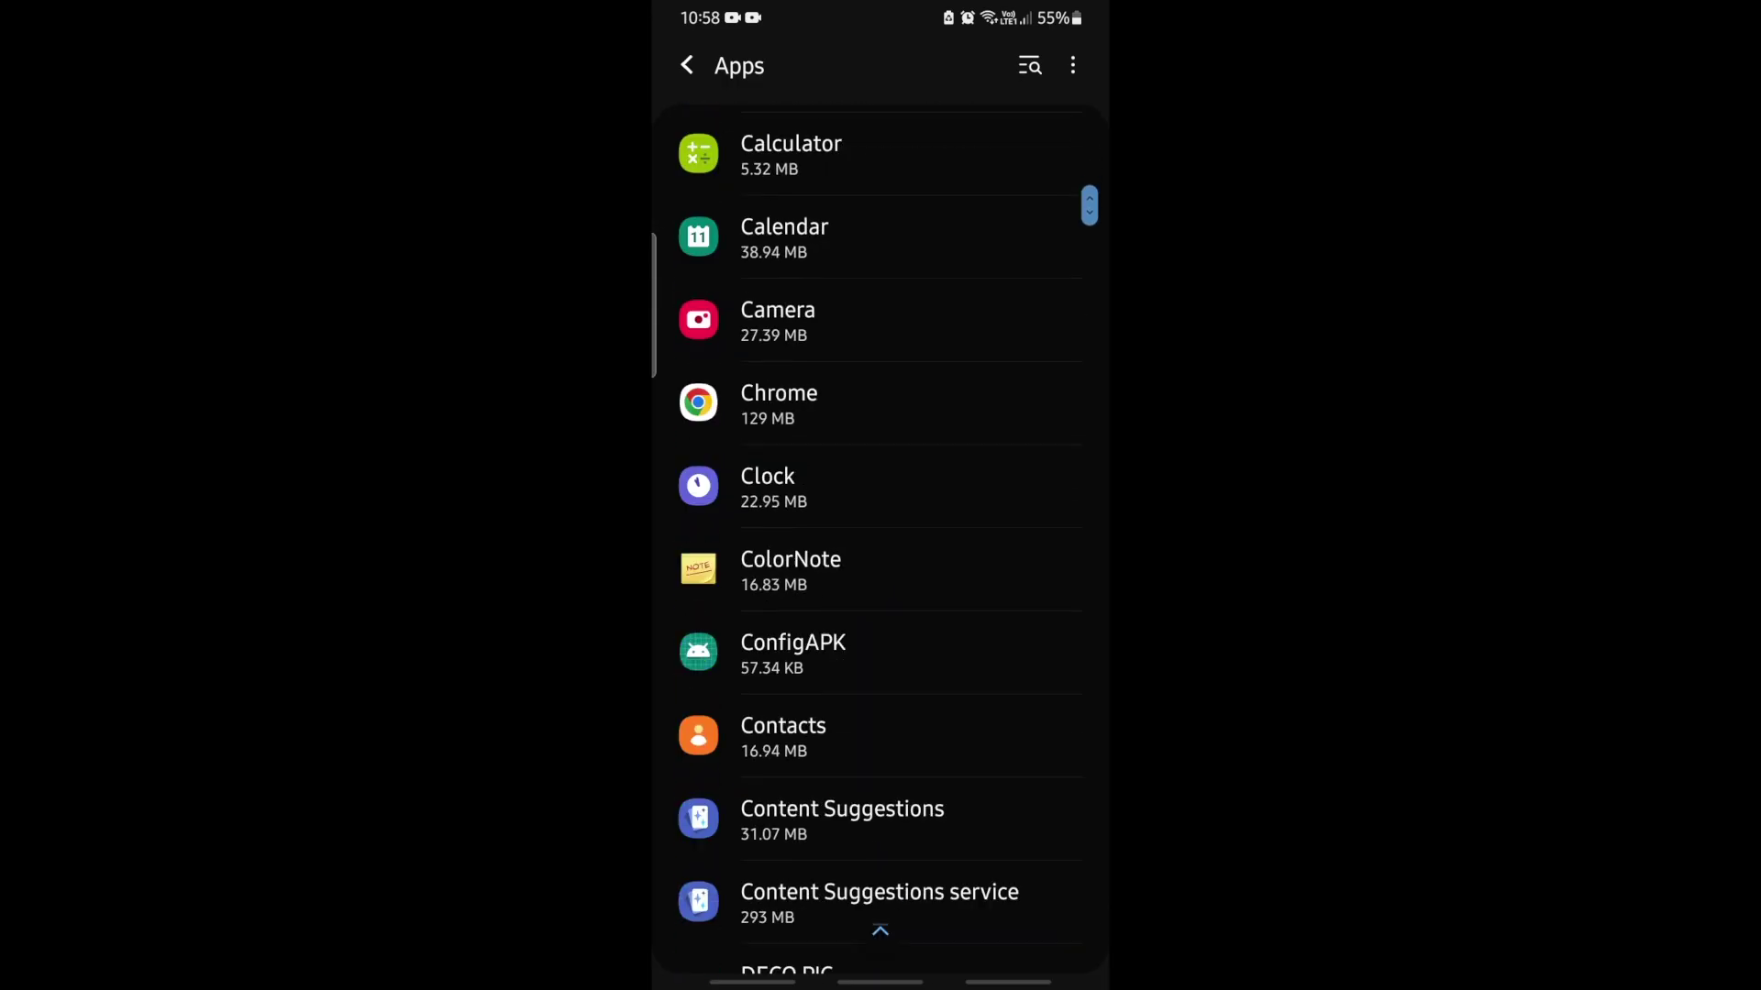
pyautogui.scroll(-15, 948, 424)
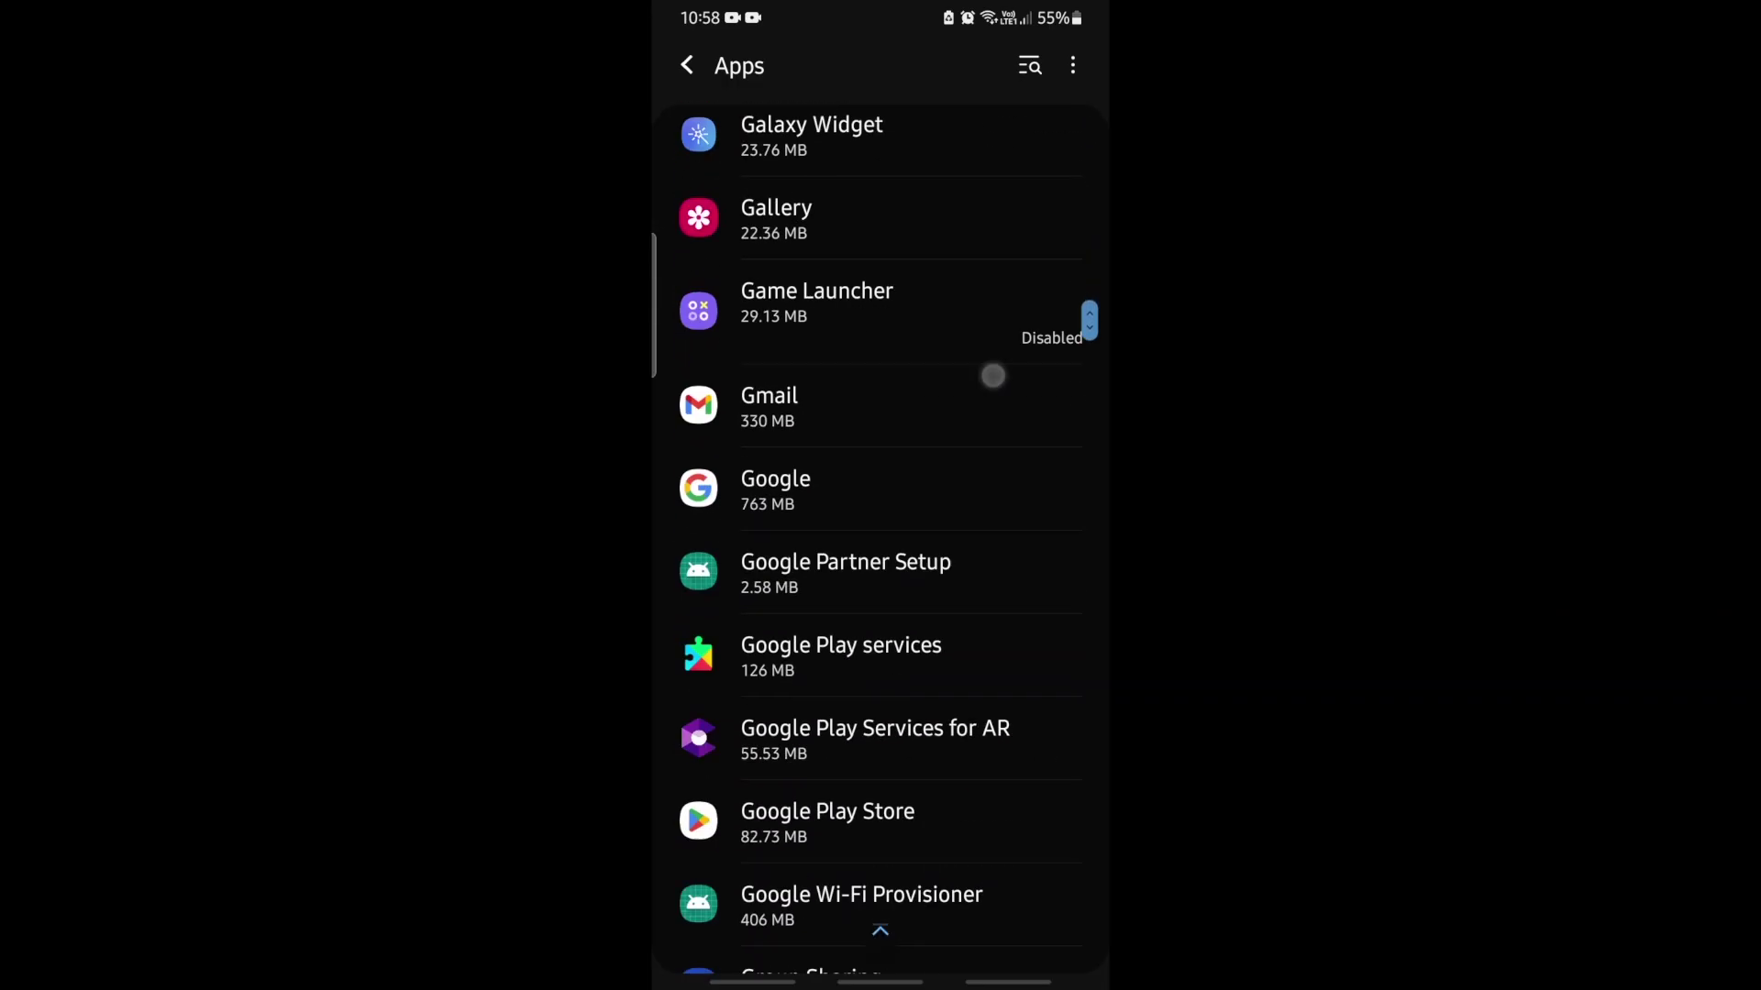
pyautogui.scroll(-2, 994, 375)
pyautogui.click(896, 672)
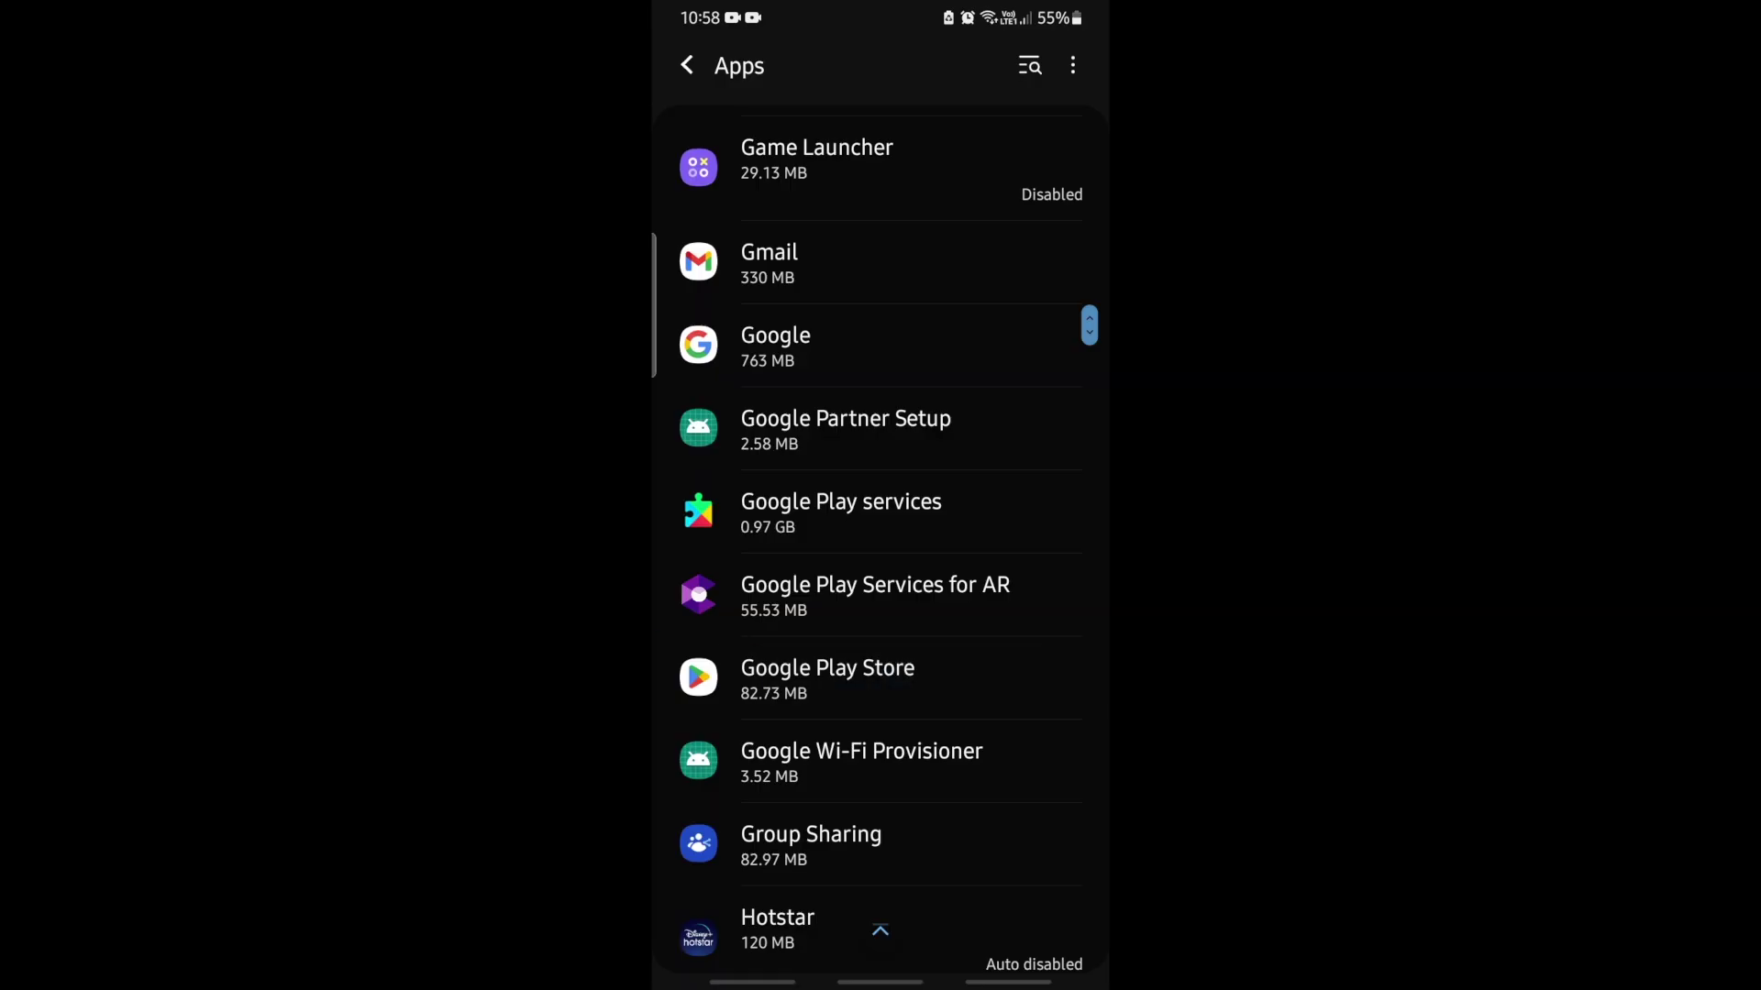
pyautogui.click(734, 770)
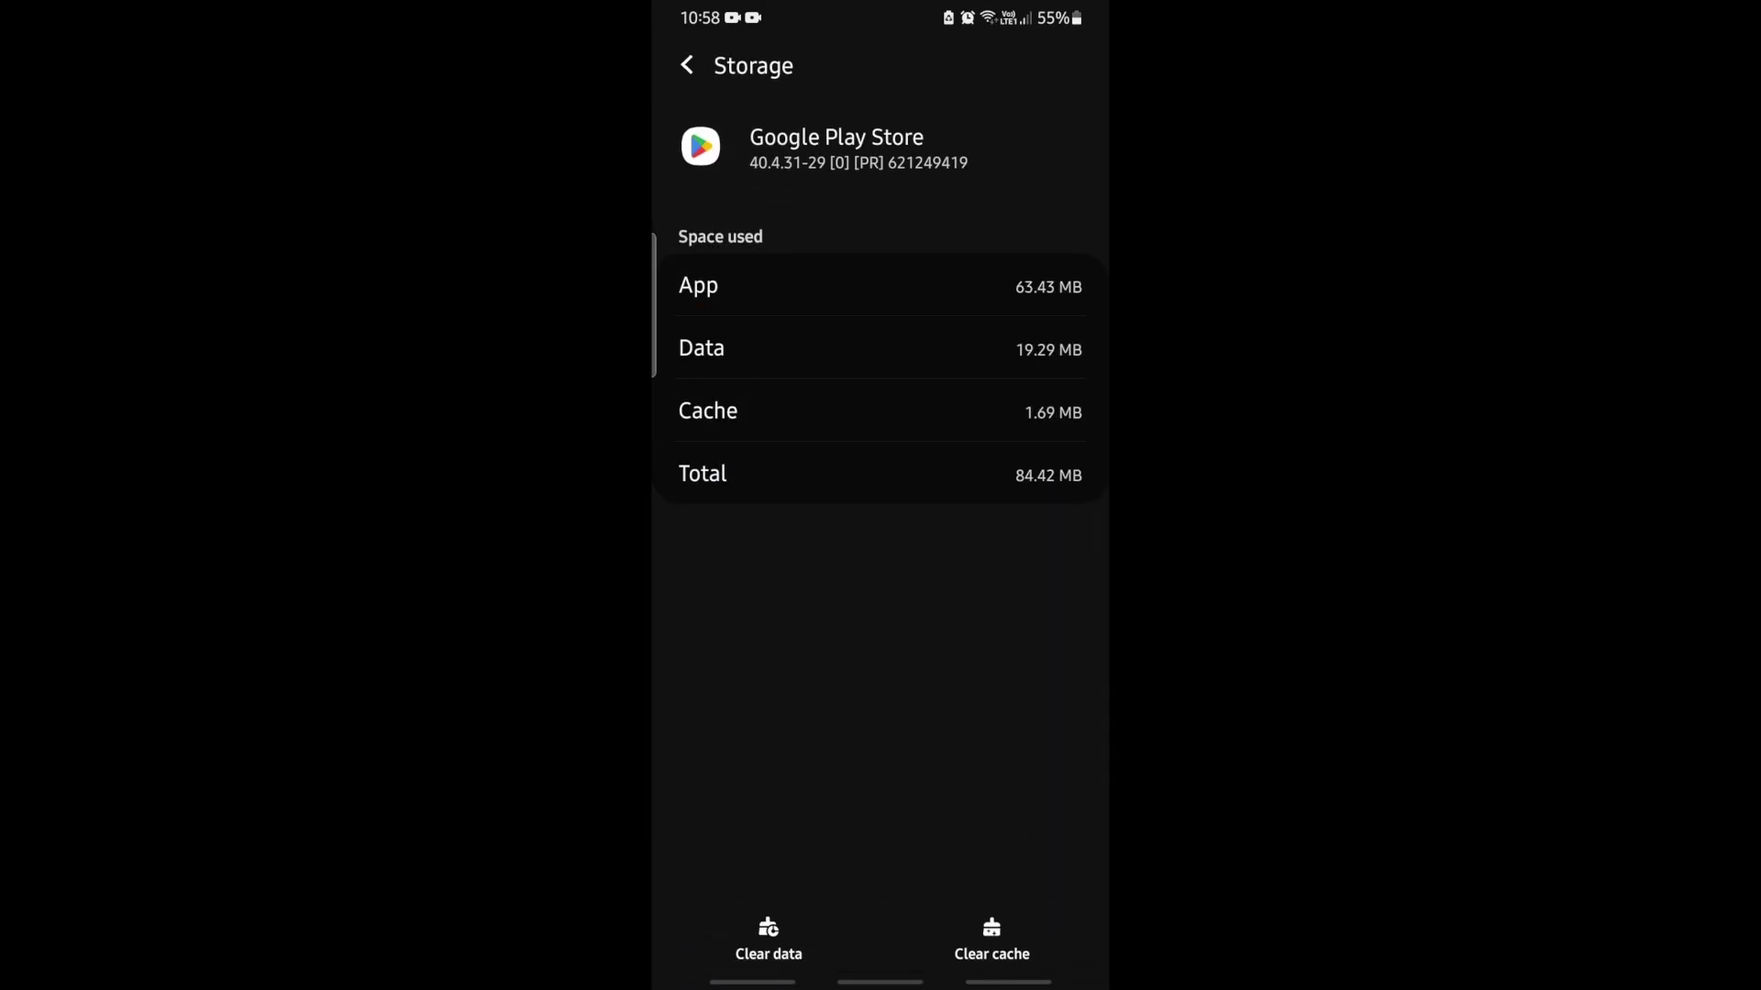
pyautogui.click(992, 940)
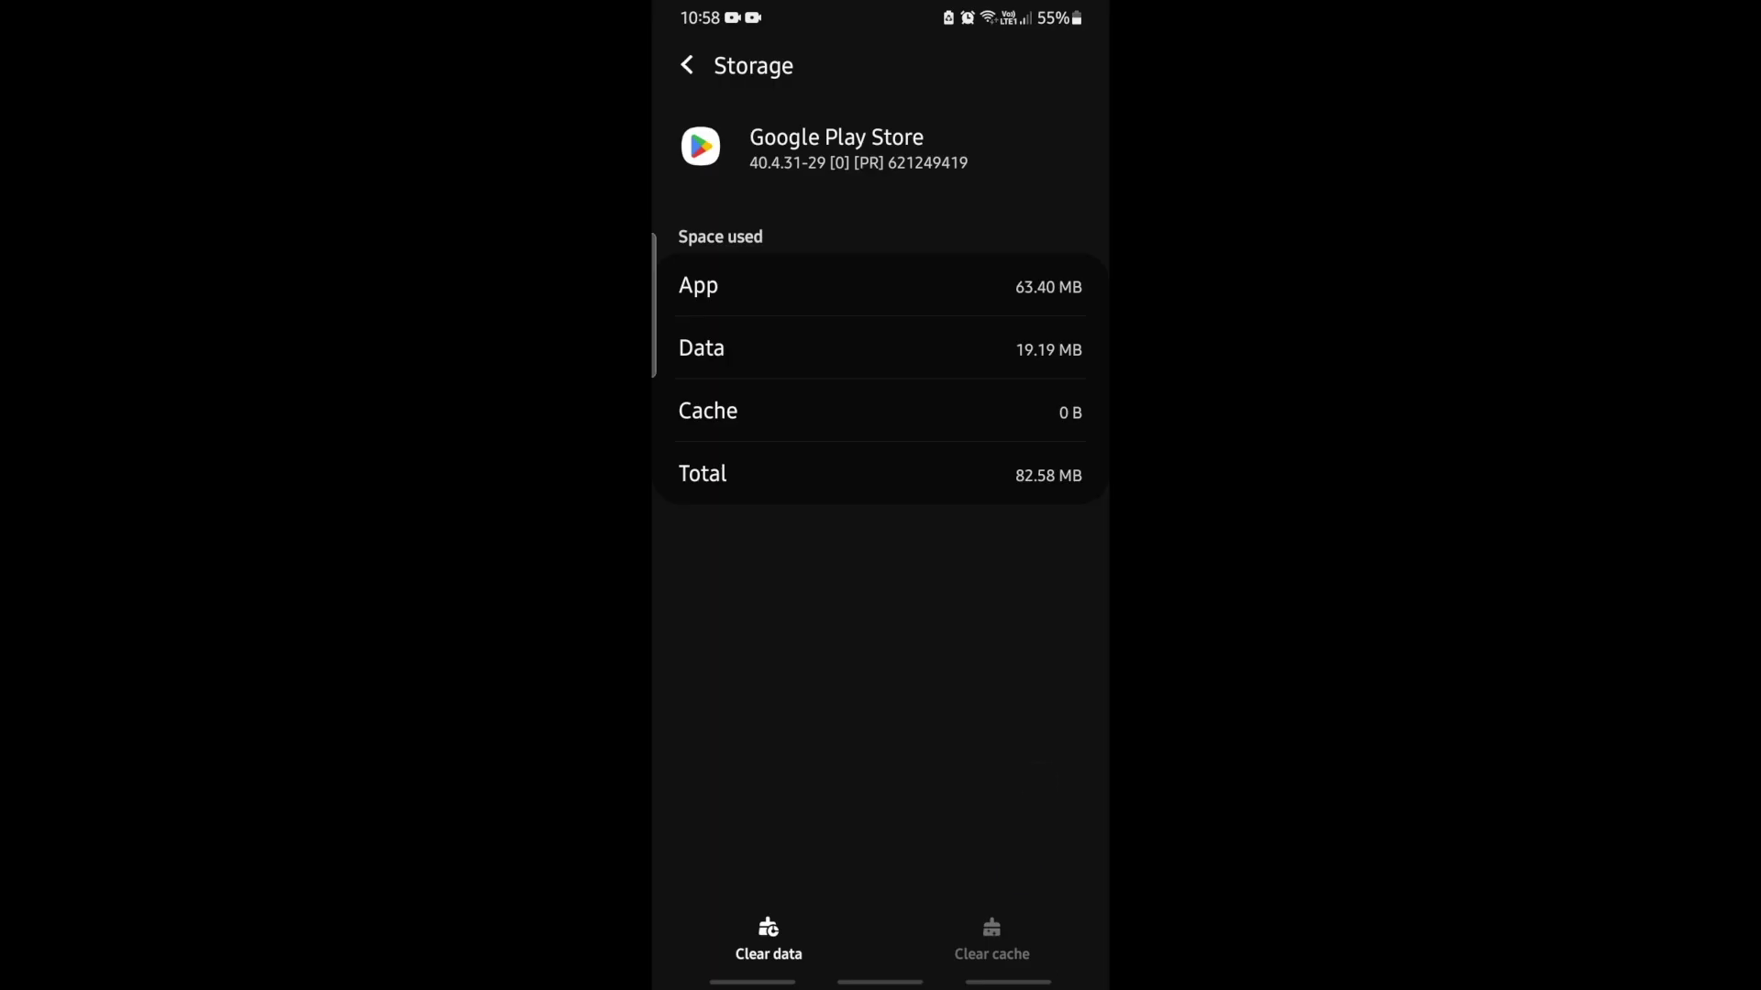
pyautogui.click(686, 64)
pyautogui.scroll(-2, 880, 550)
# Open the closed testing link from Gmail and install the Telugu Language Translator (Beta) 1.3 update
pyautogui.click(880, 981)
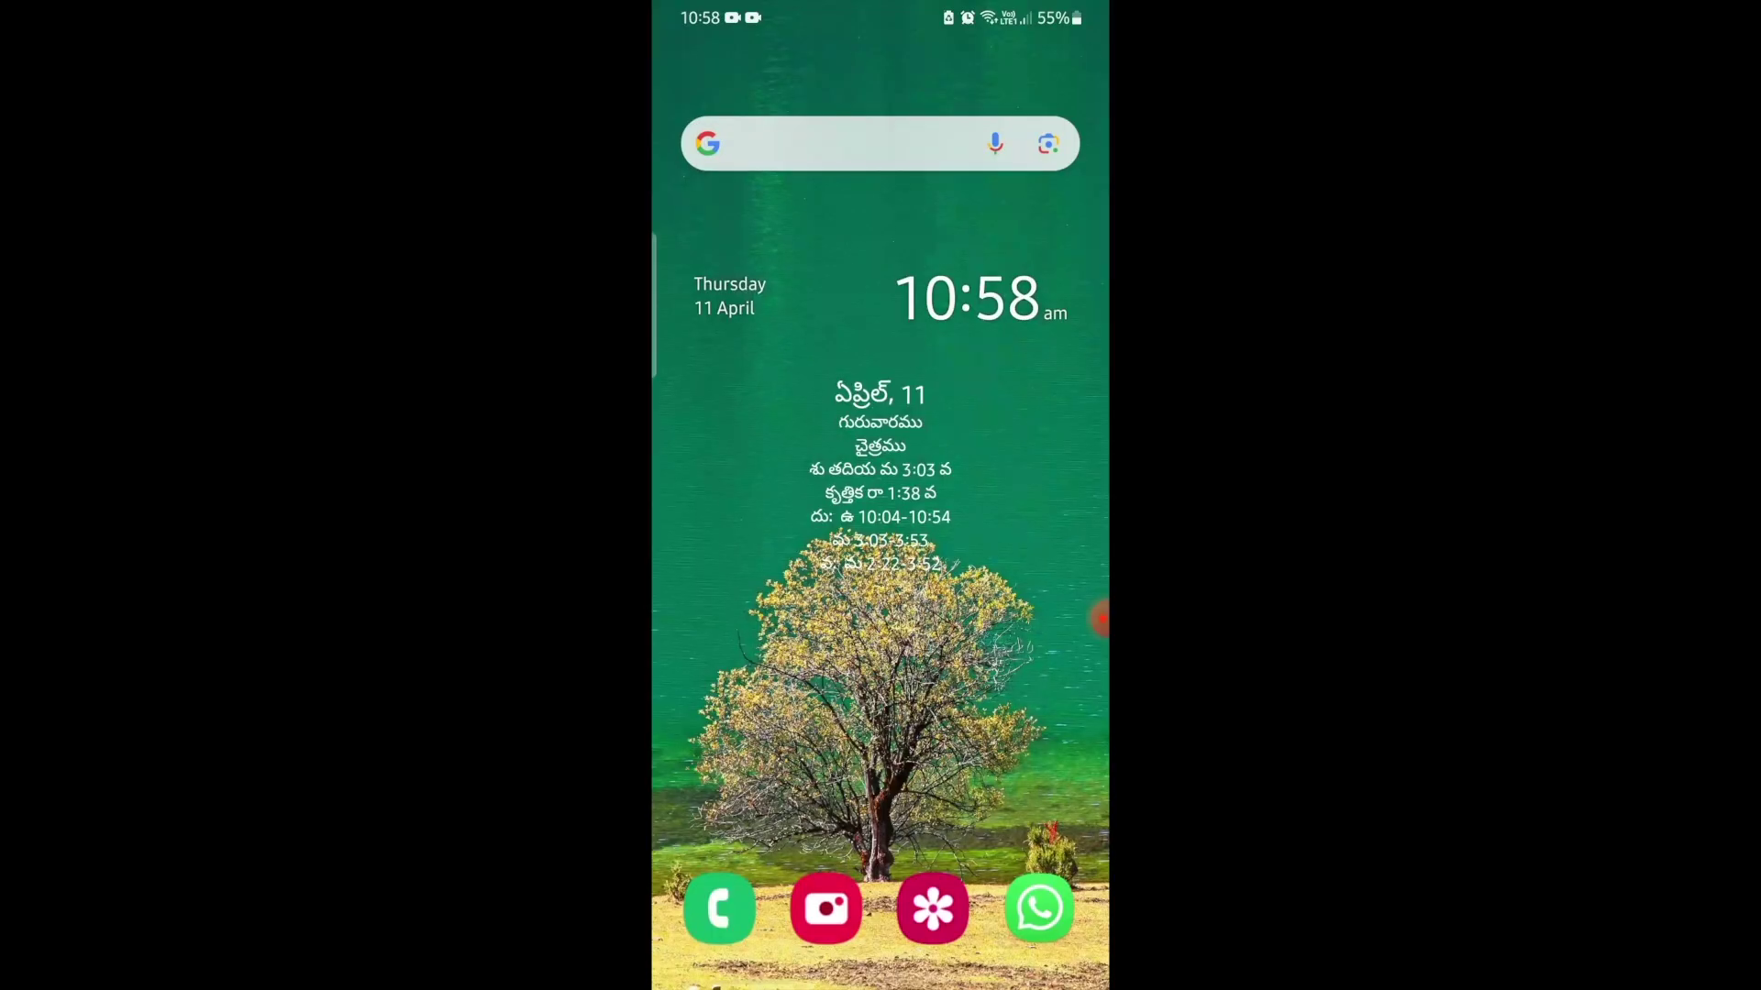
pyautogui.click(752, 982)
pyautogui.moveTo(734, 550); pyautogui.dragTo(1082, 550)
pyautogui.moveTo(779, 619); pyautogui.dragTo(1101, 619)
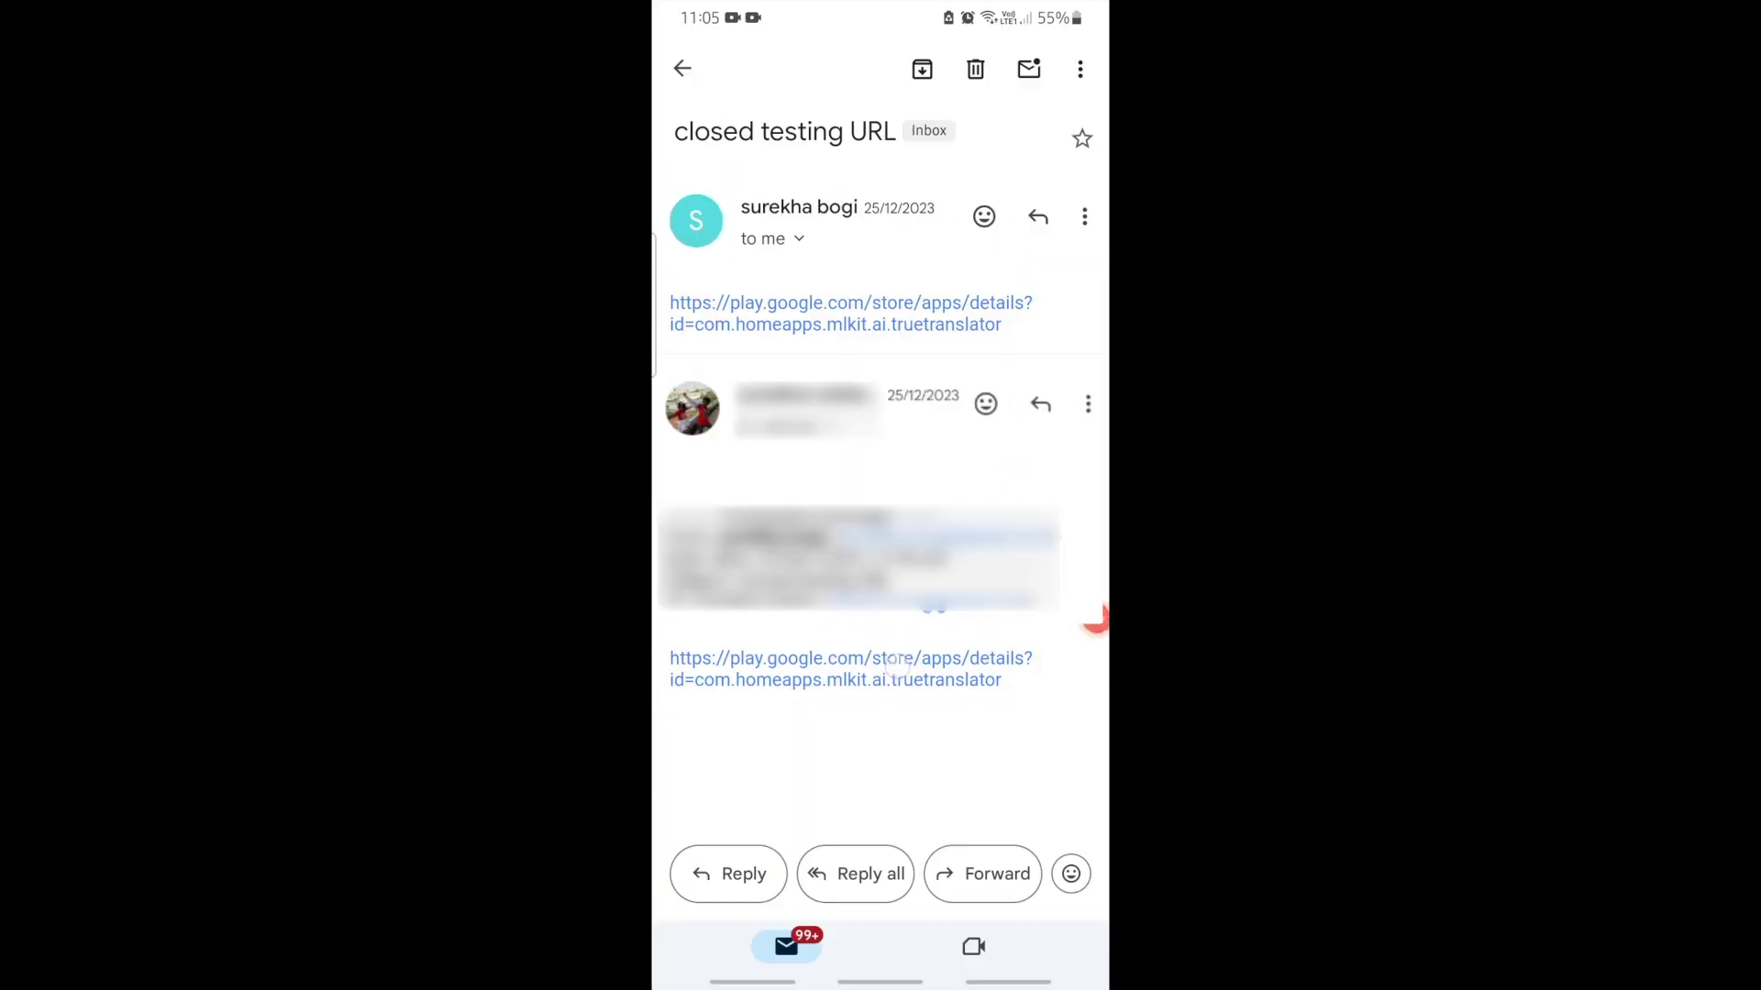
pyautogui.click(826, 312)
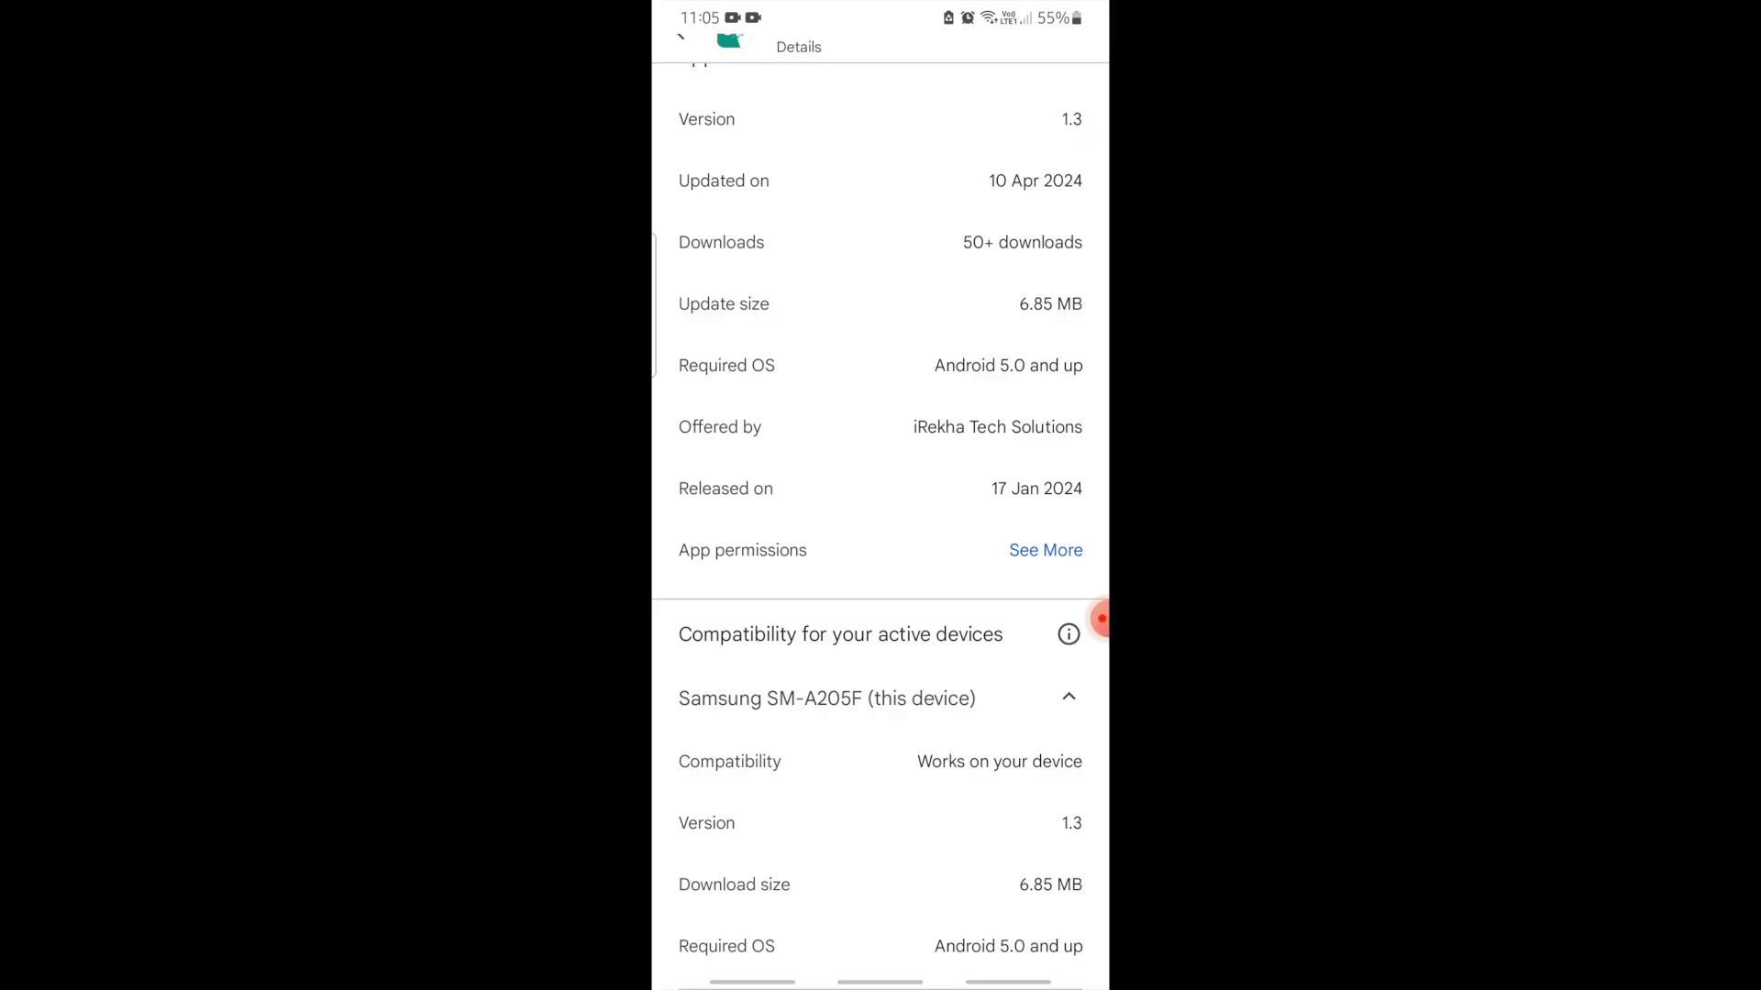
pyautogui.click(1008, 978)
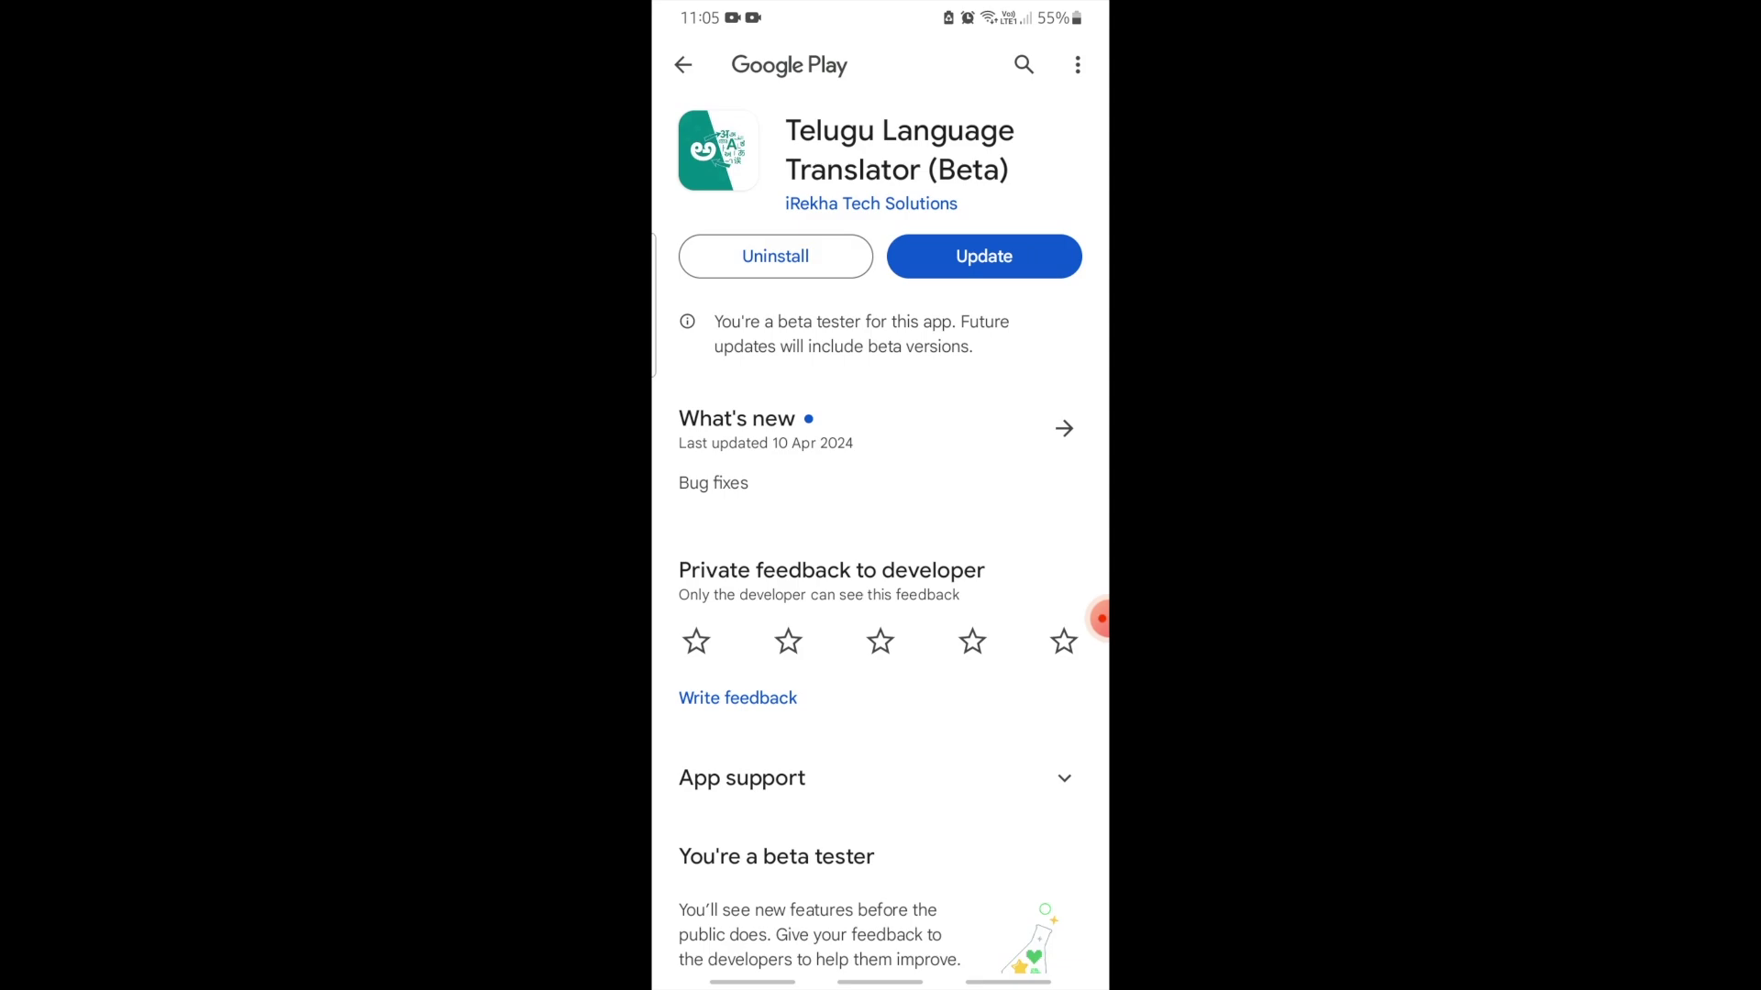
pyautogui.click(984, 256)
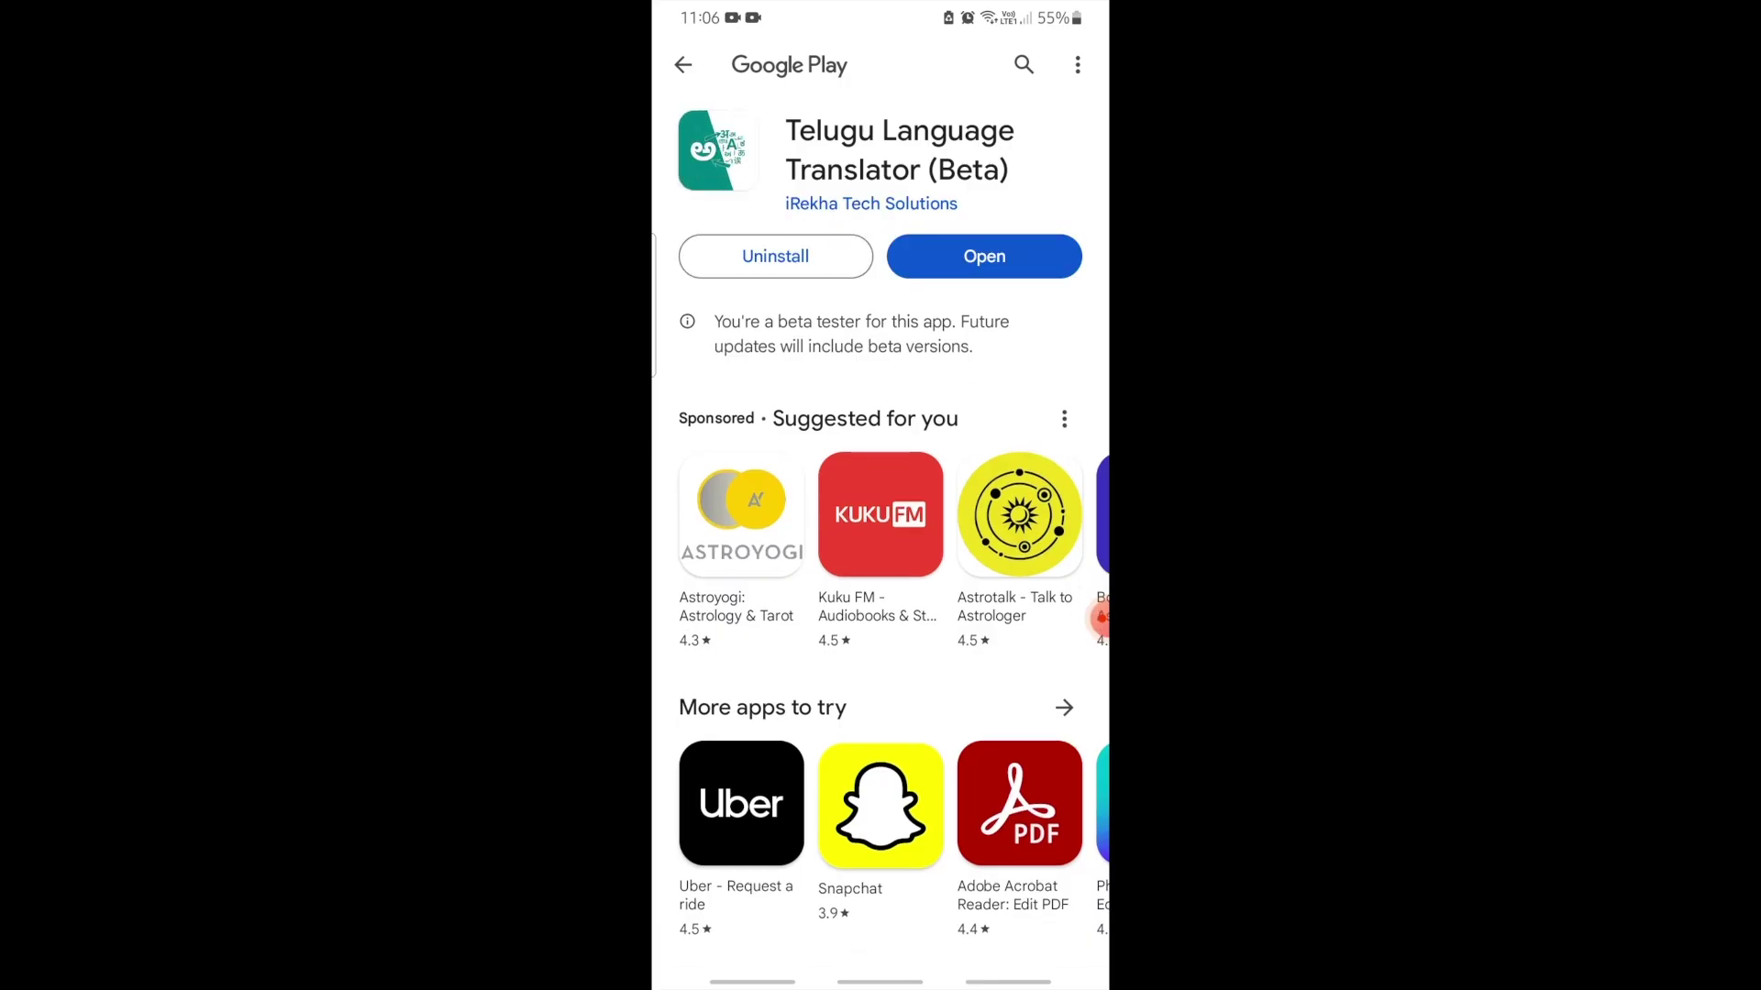
# Begin a private five-star rating for the translator, then discard the unposted feedback draft
pyautogui.scroll(-10, 881, 504)
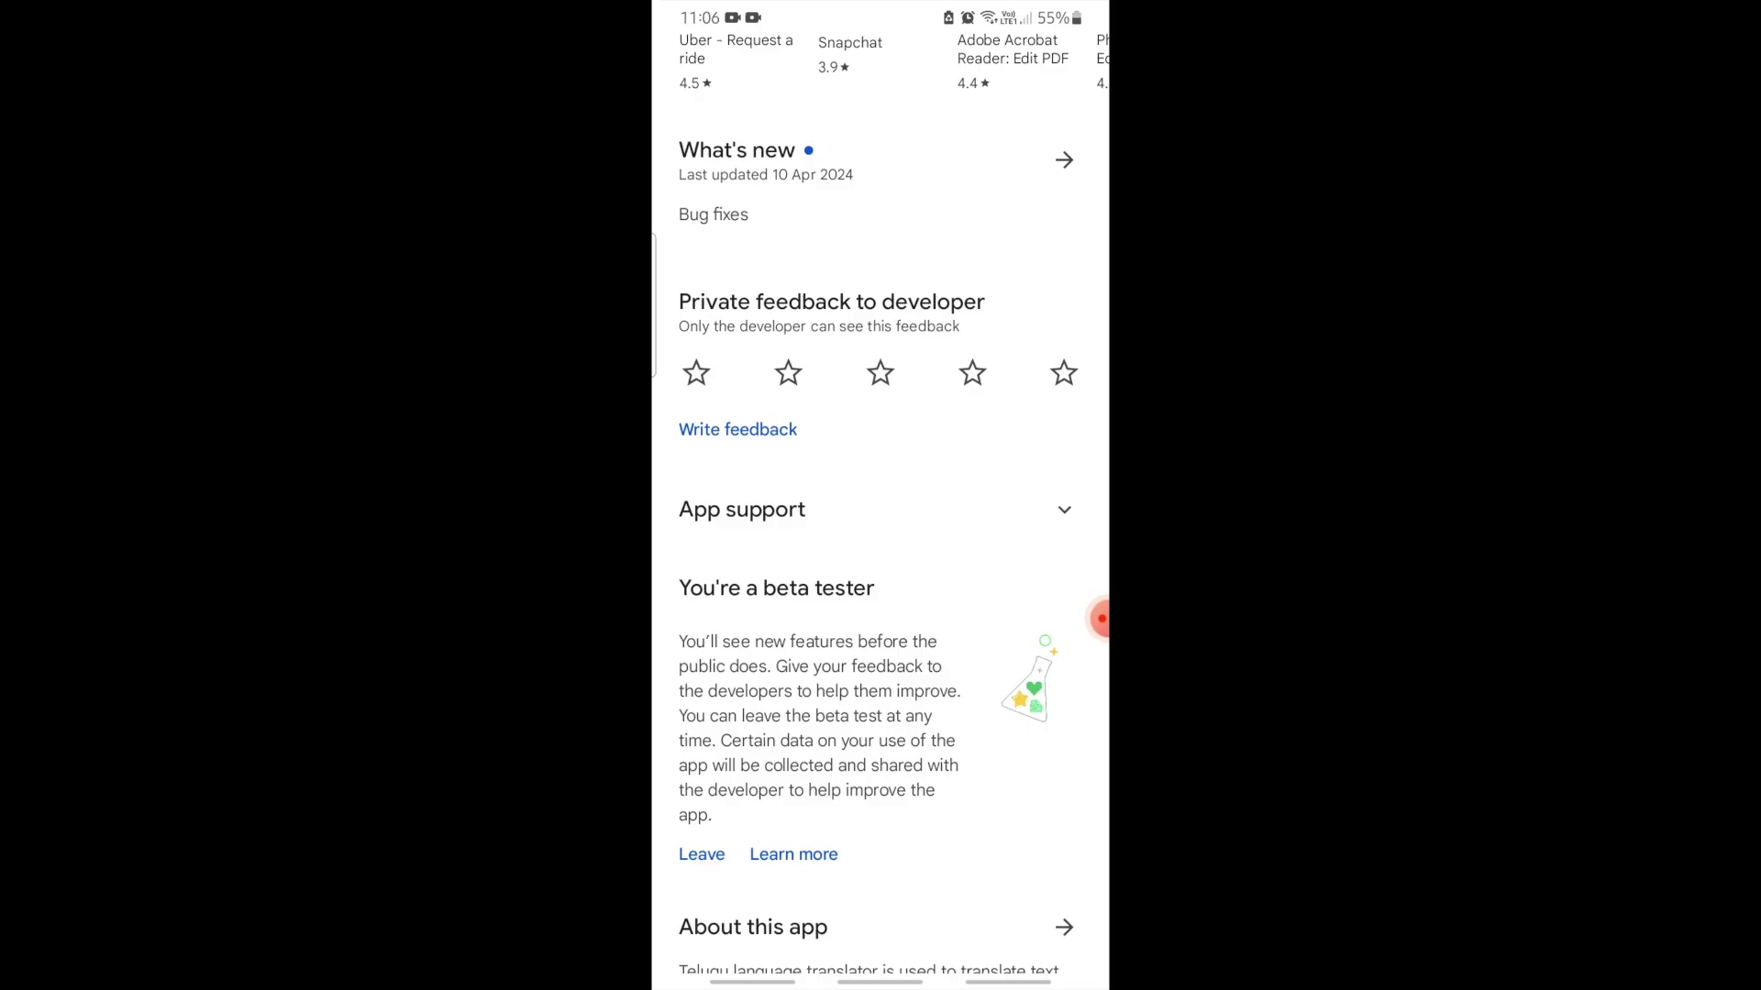
pyautogui.click(1064, 373)
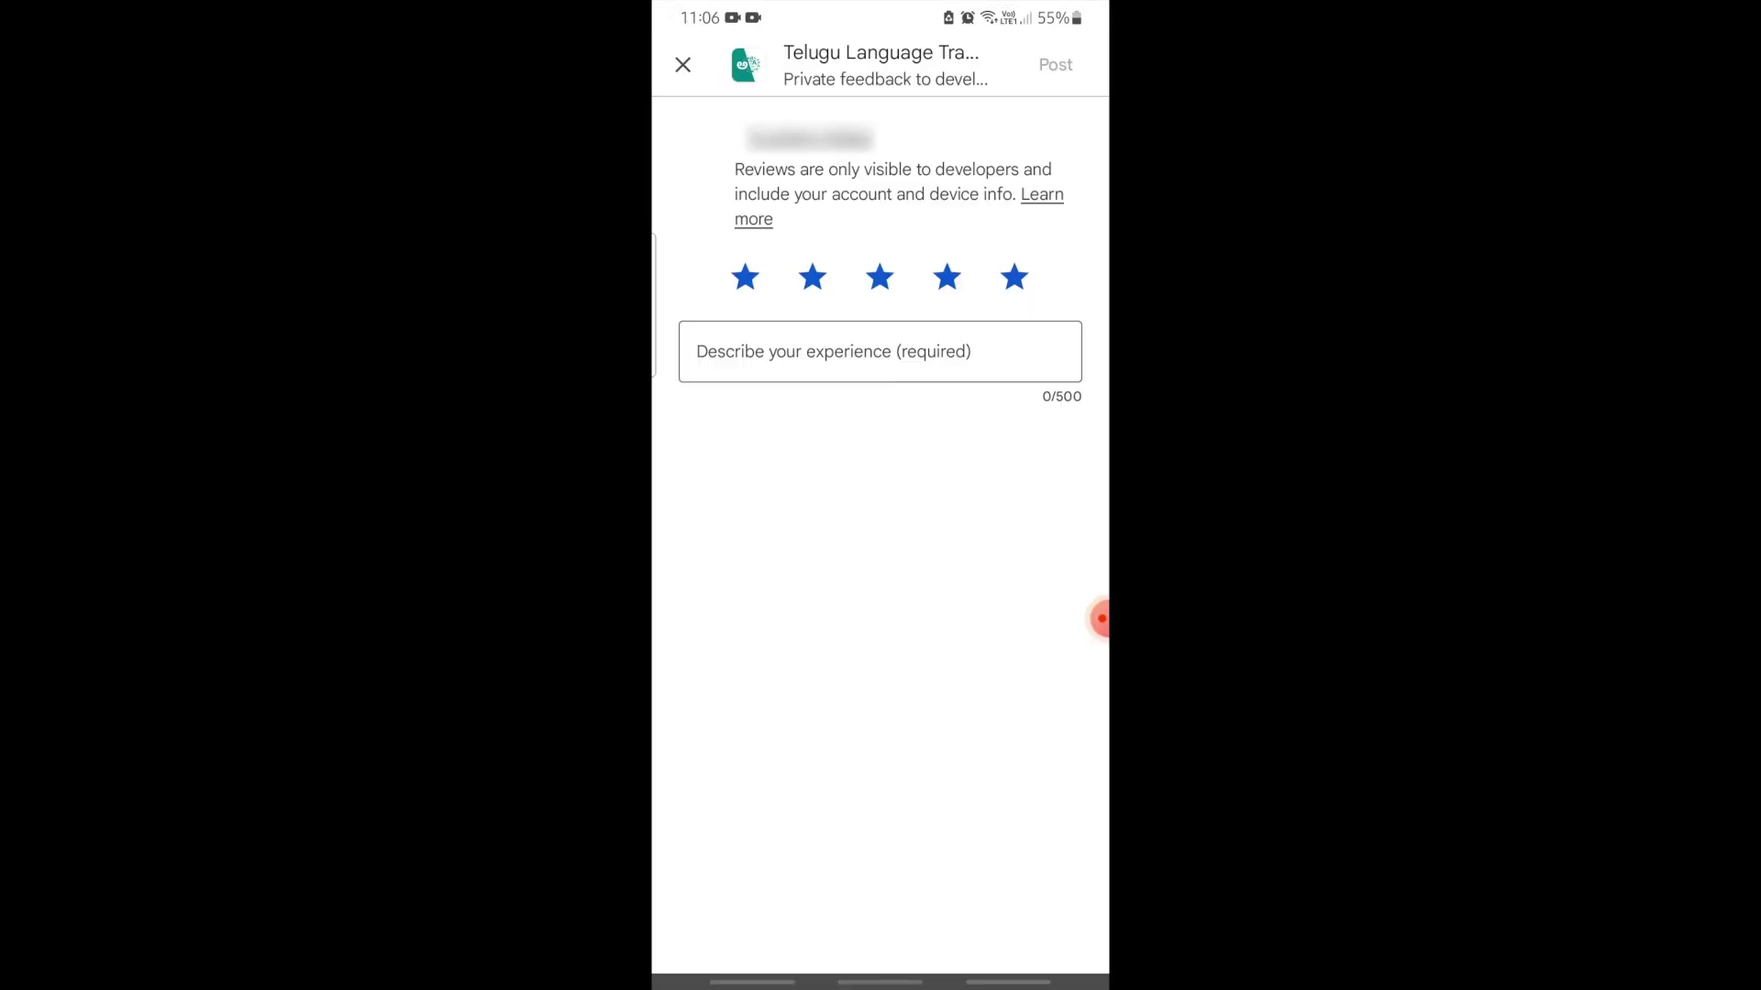
pyautogui.click(941, 350)
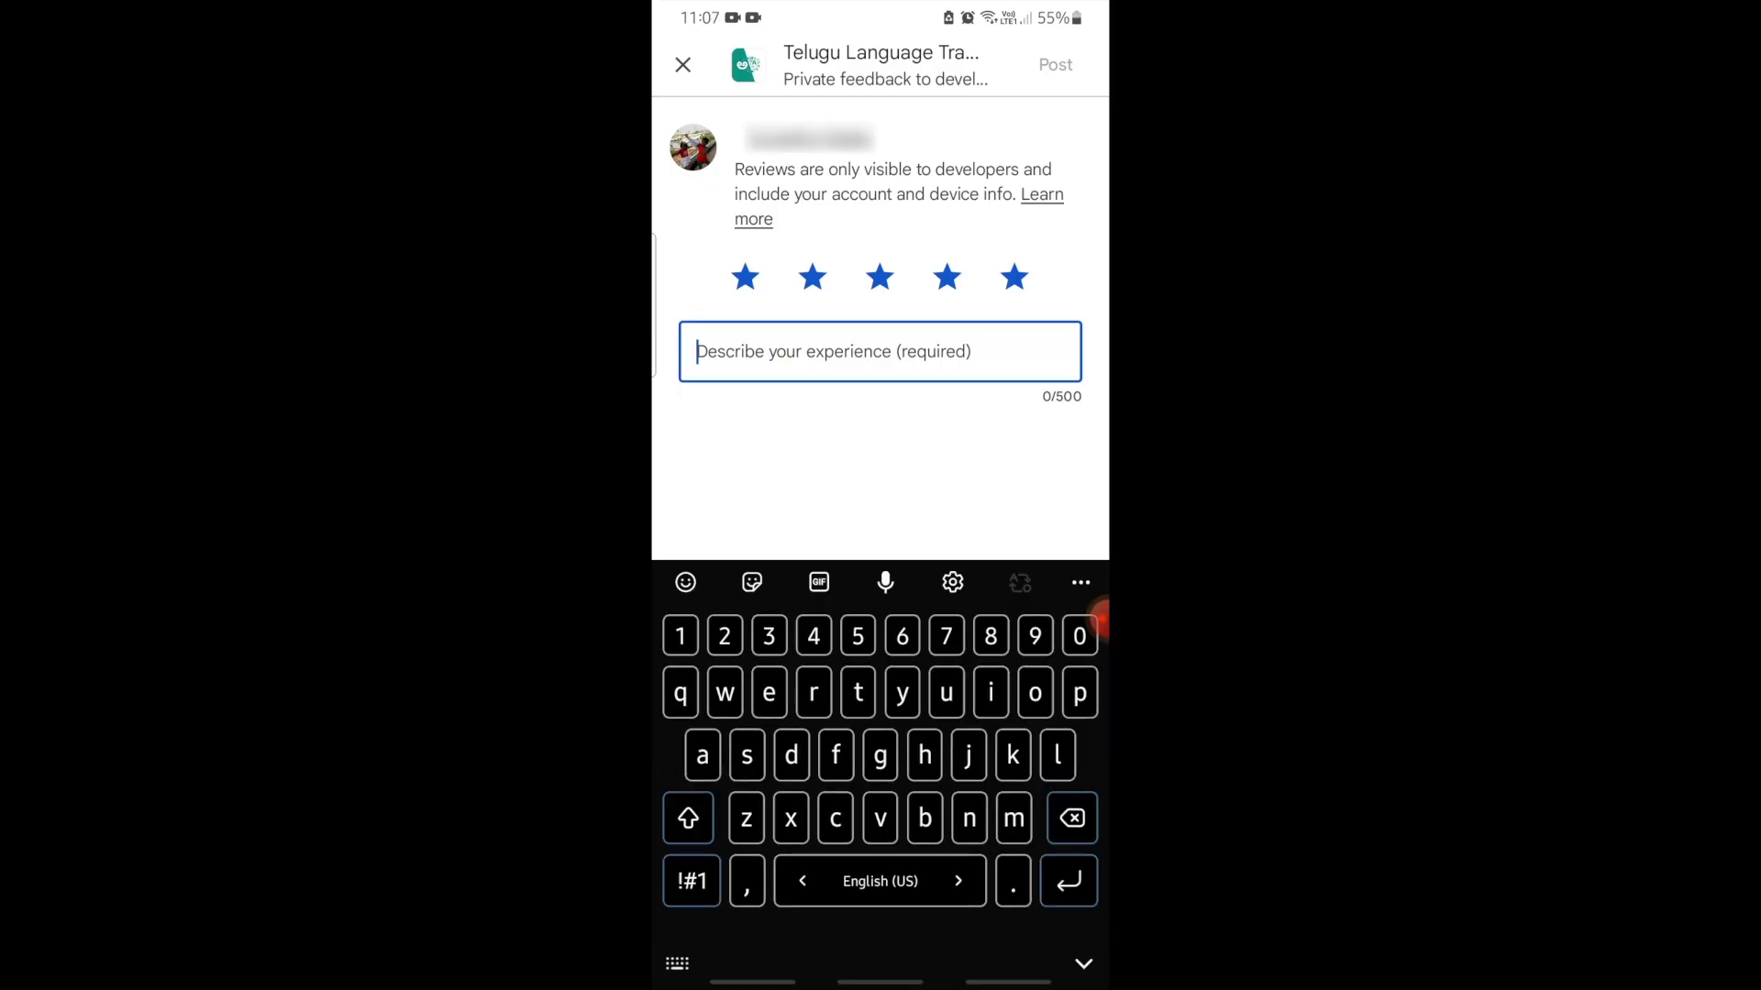
pyautogui.press('Escape')
pyautogui.press('Escape')
pyautogui.click(1025, 530)
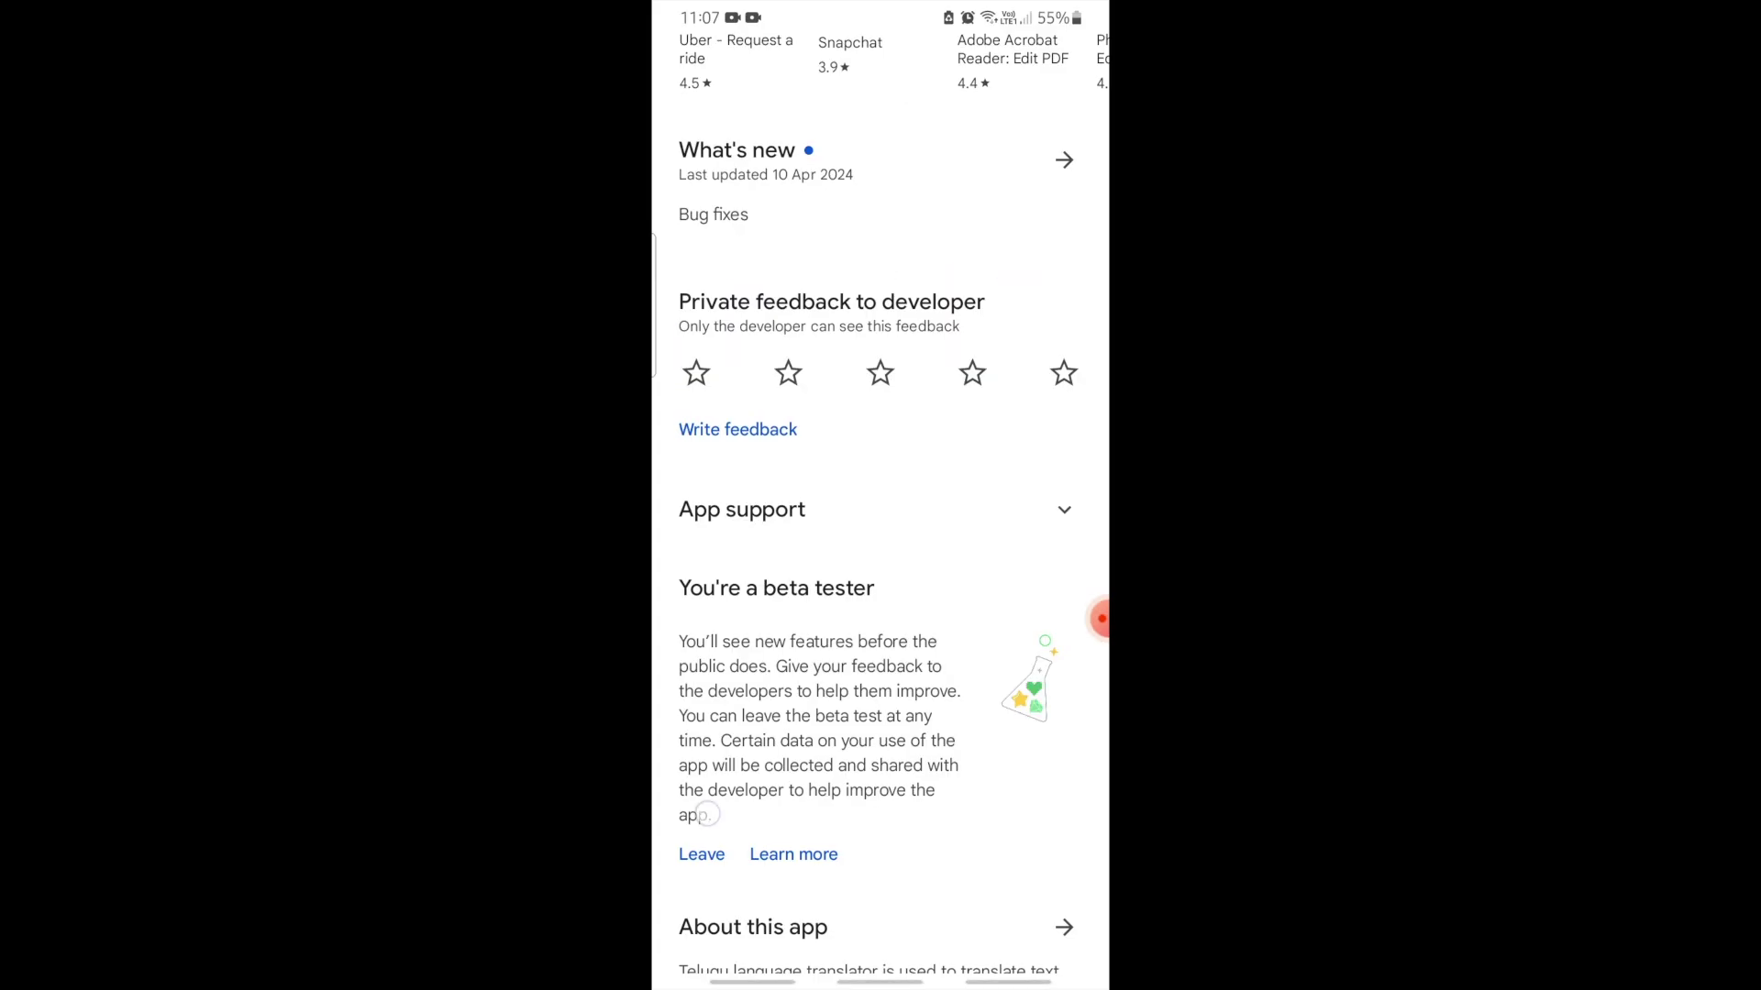
pyautogui.click(708, 880)
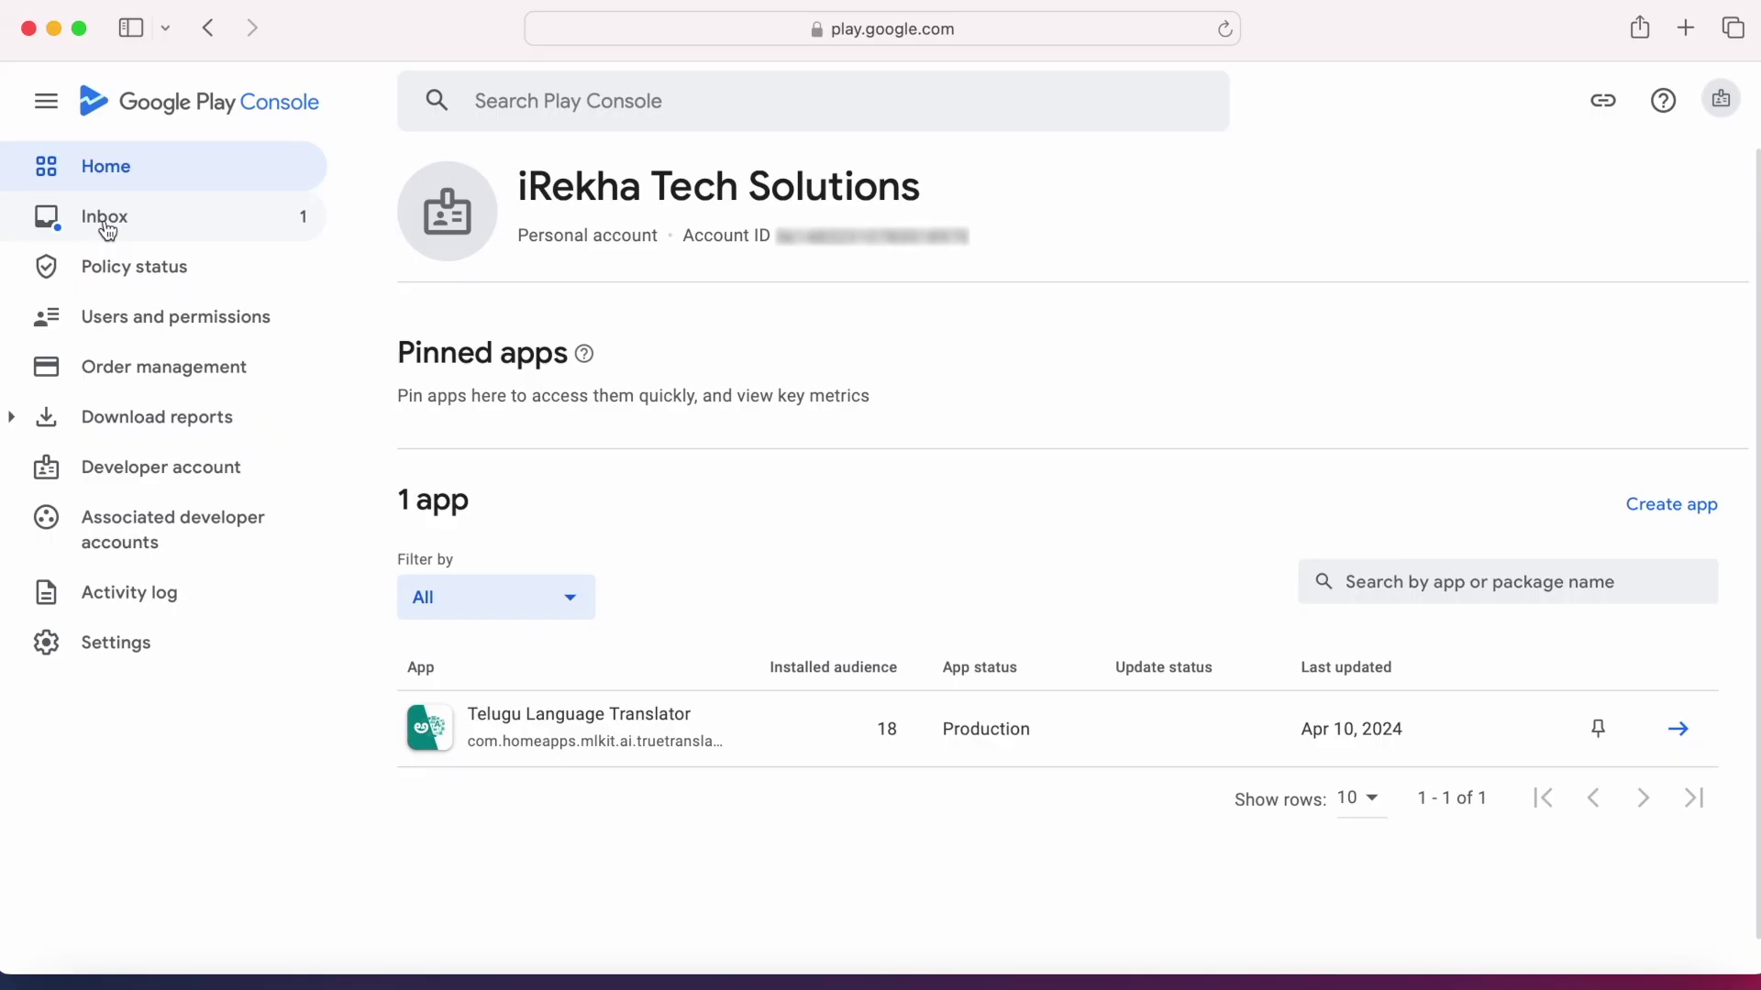
# Open the version 3 pre-launch report from its Inbox message
pyautogui.click(110, 220)
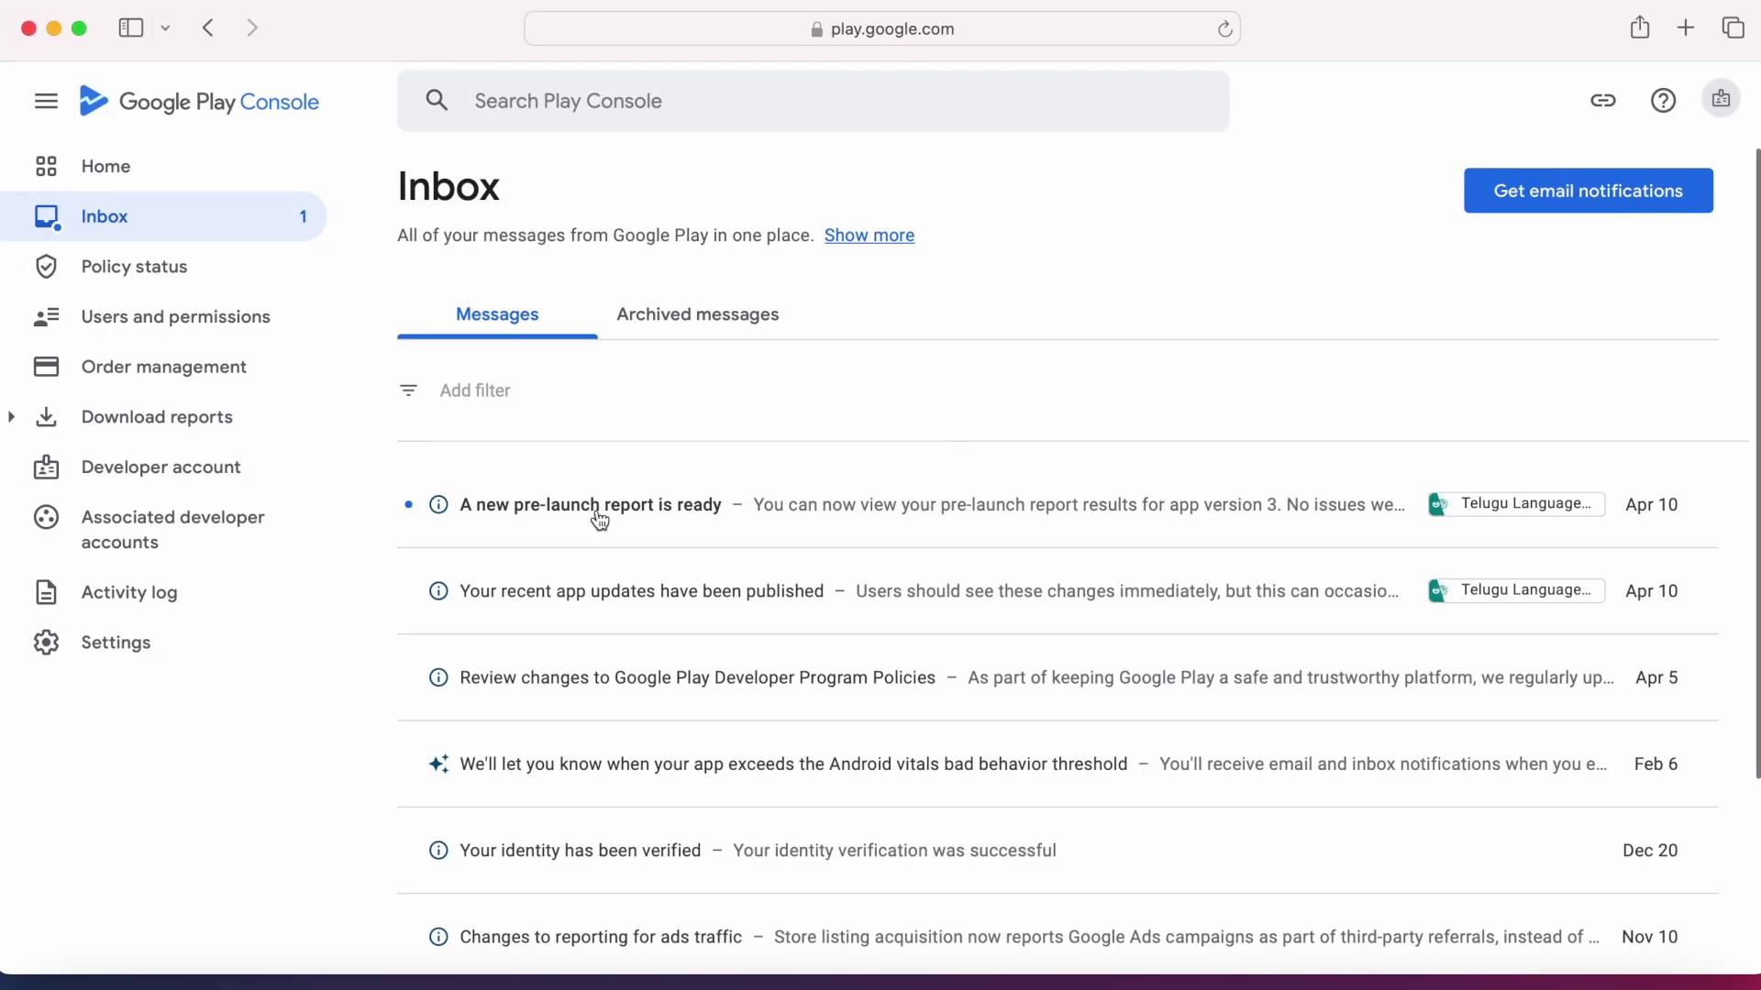
pyautogui.click(609, 515)
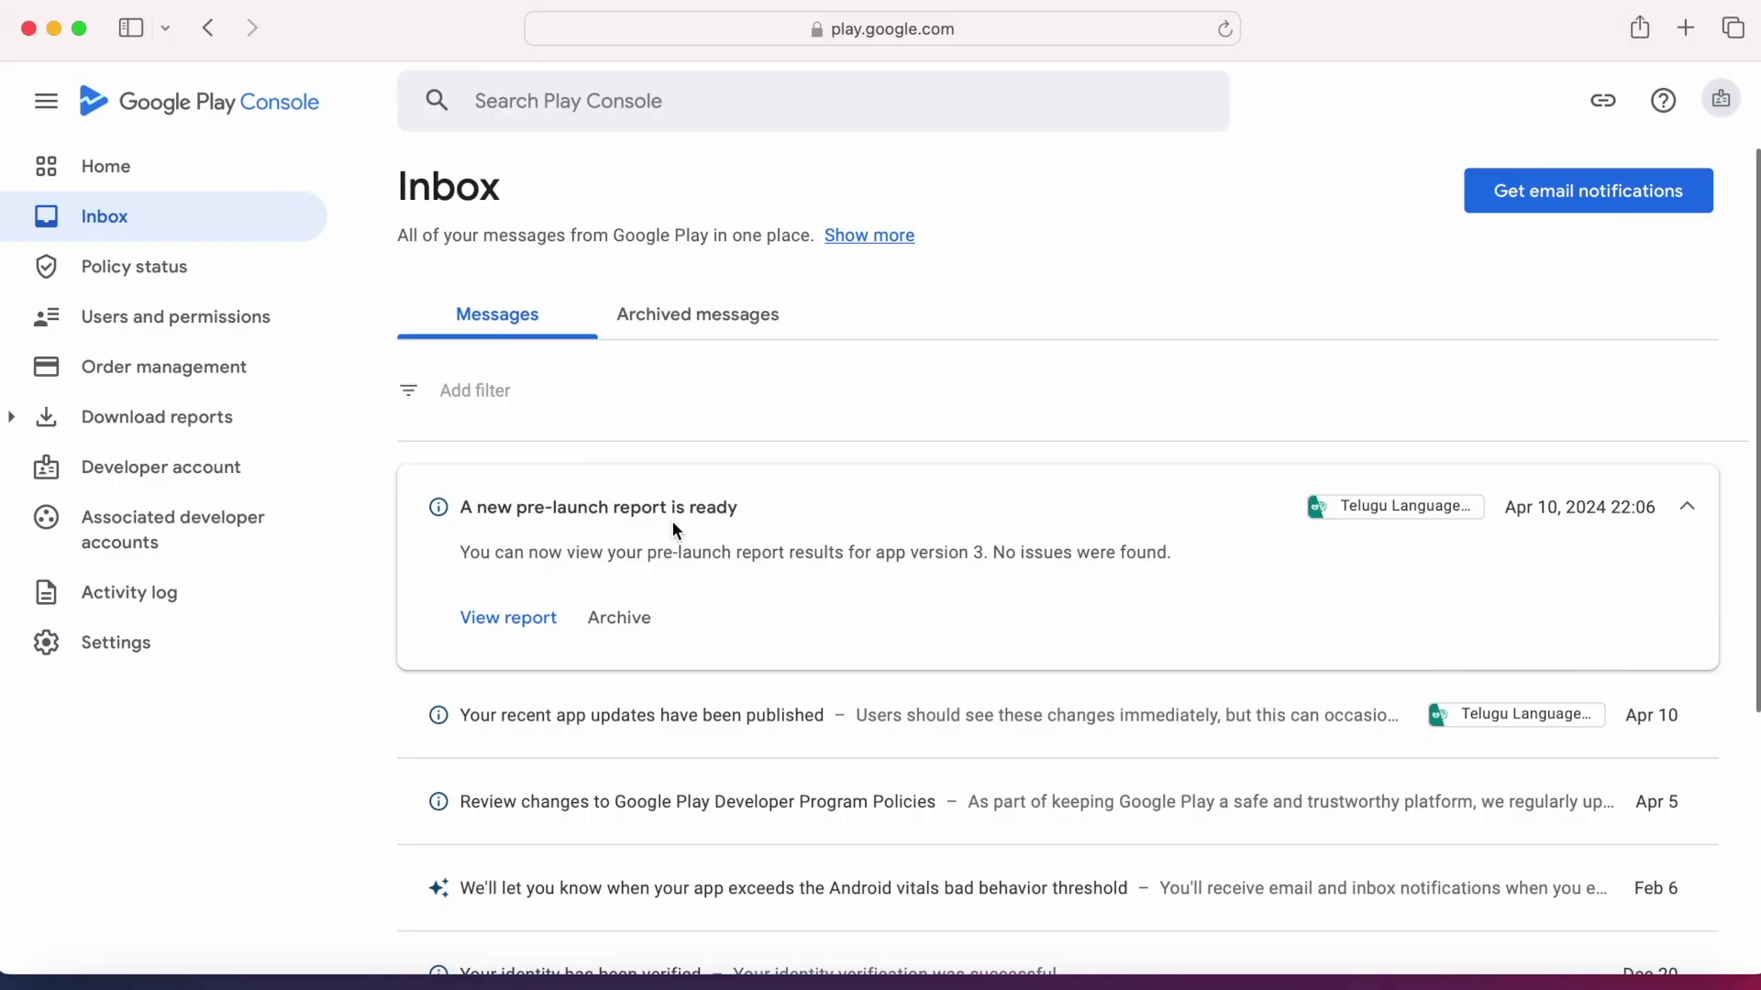
pyautogui.click(535, 630)
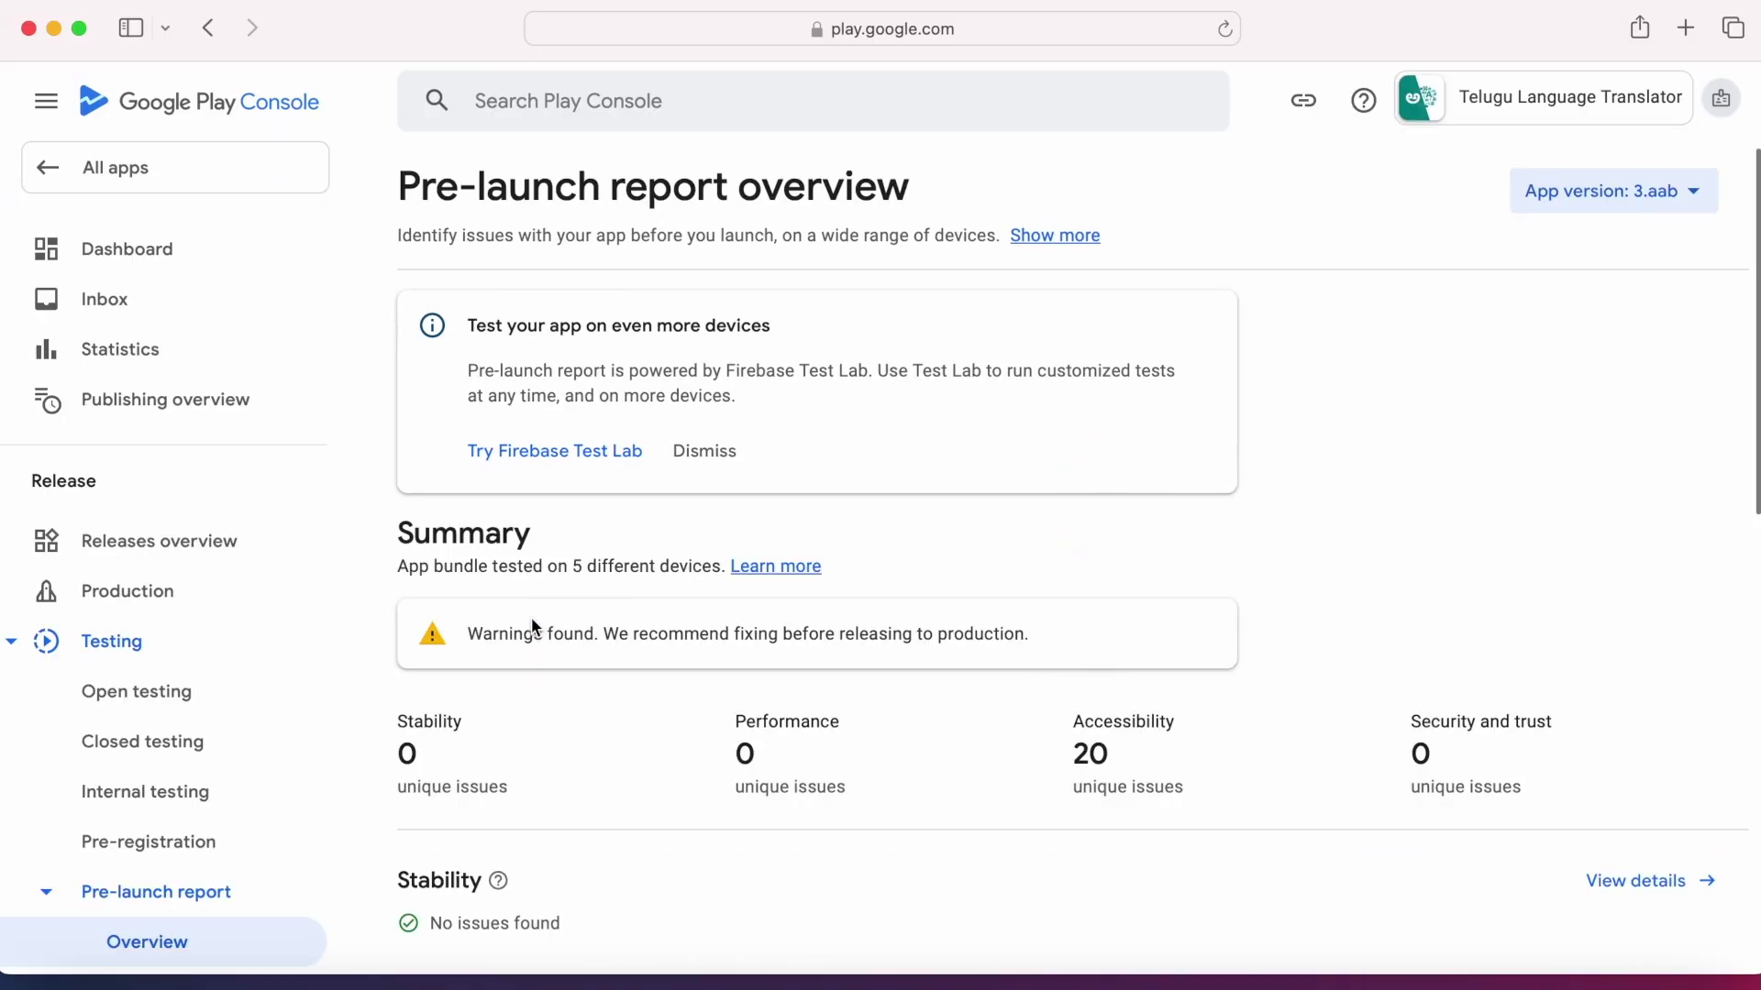
# Check the 0 stability, performance and security counts and 20 accessibility issues, then open Accessibility details
pyautogui.moveTo(466, 634); pyautogui.dragTo(1069, 682)
pyautogui.scroll(-5, 1069, 682)
pyautogui.scroll(2, 1070, 685)
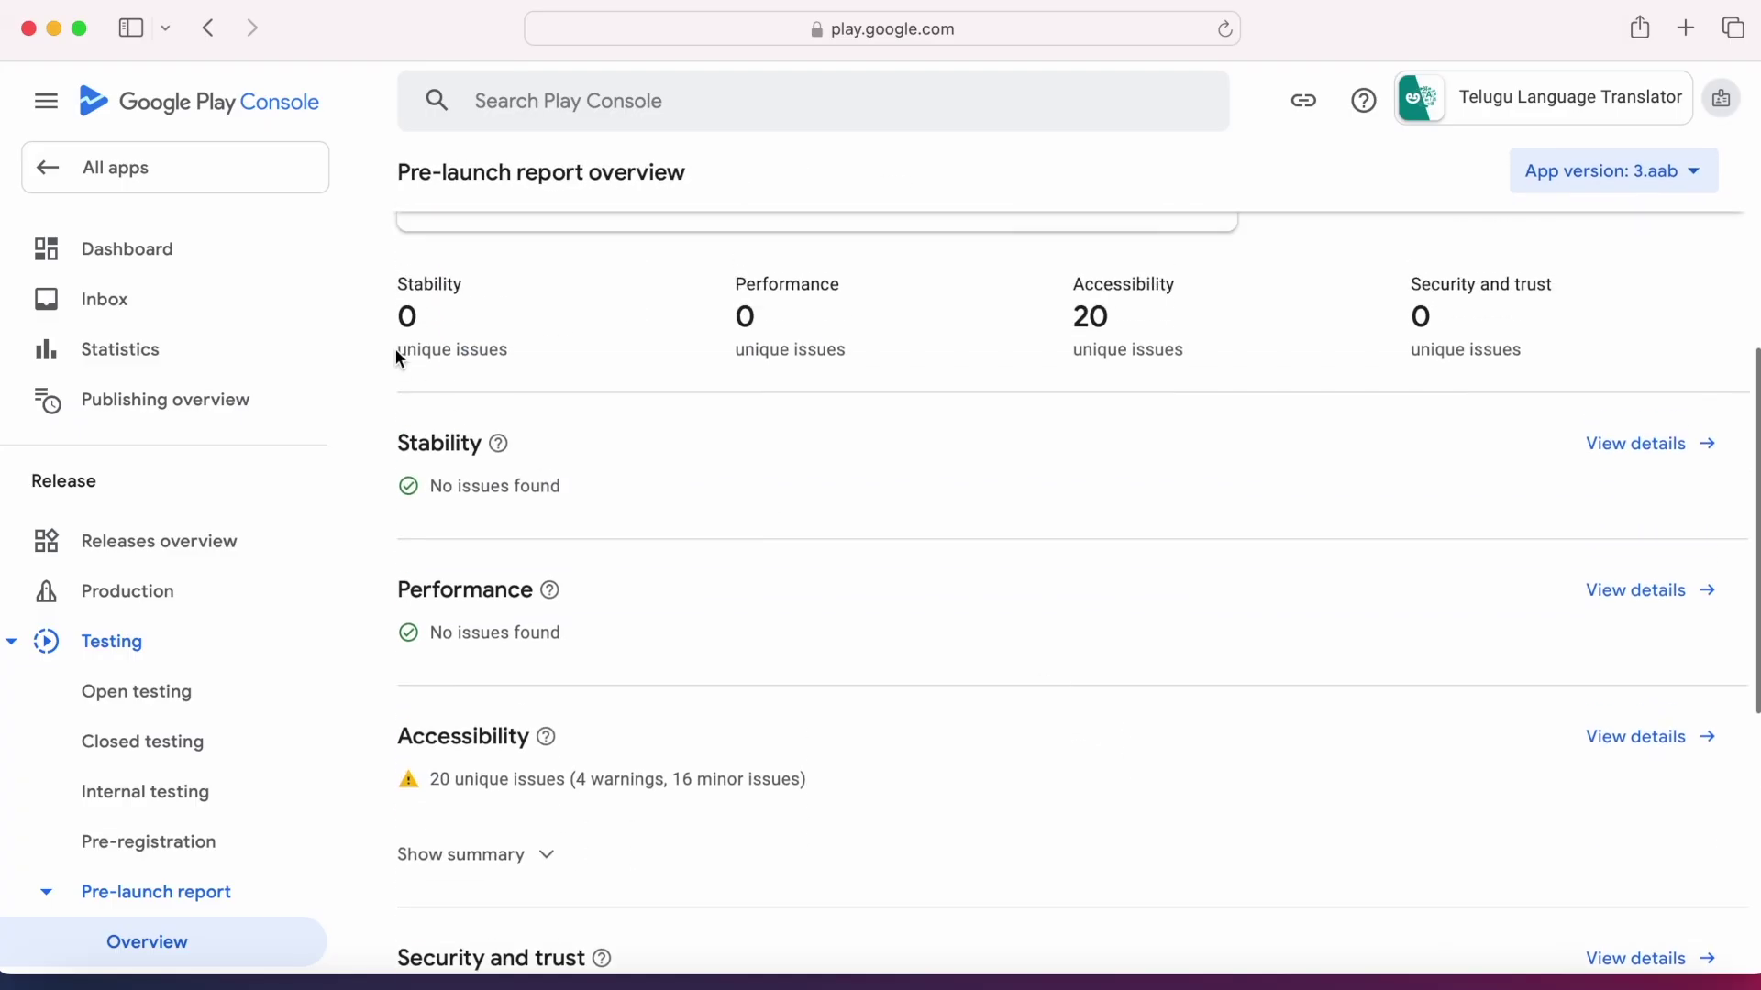
pyautogui.moveTo(397, 356); pyautogui.dragTo(782, 312)
pyautogui.click(1085, 325)
pyautogui.moveTo(1080, 317); pyautogui.dragTo(1133, 319)
pyautogui.scroll(-5, 1029, 637)
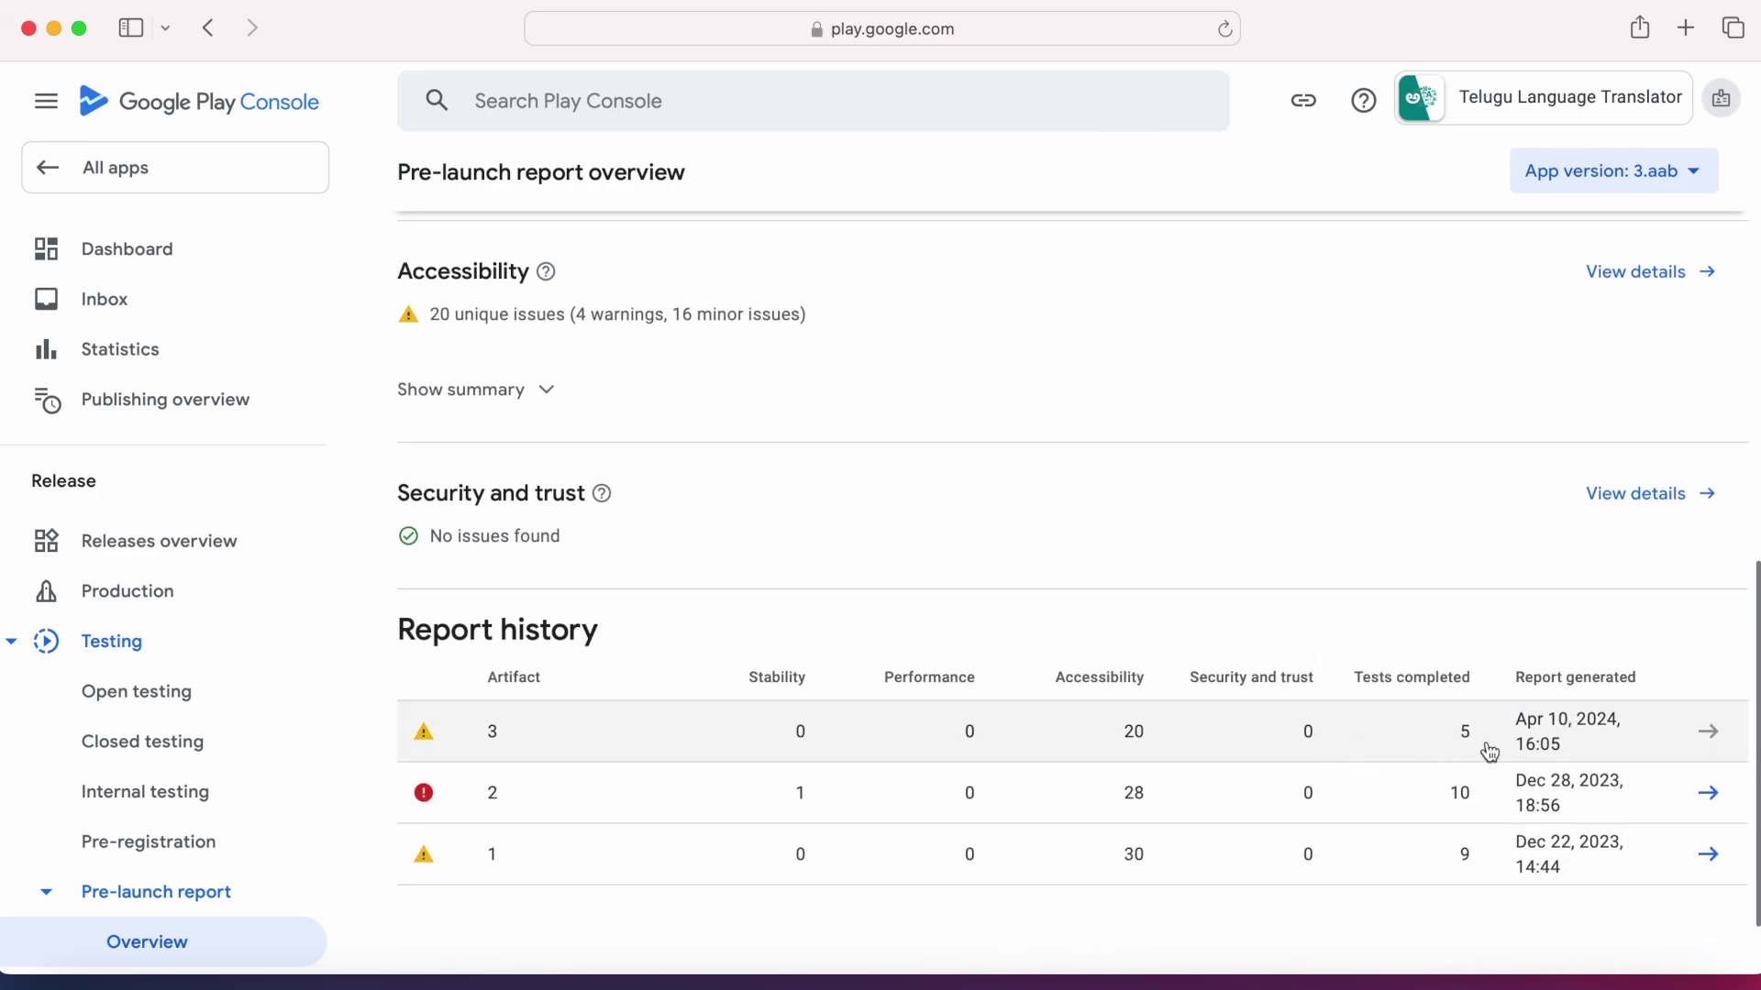
pyautogui.scroll(-1, 1459, 744)
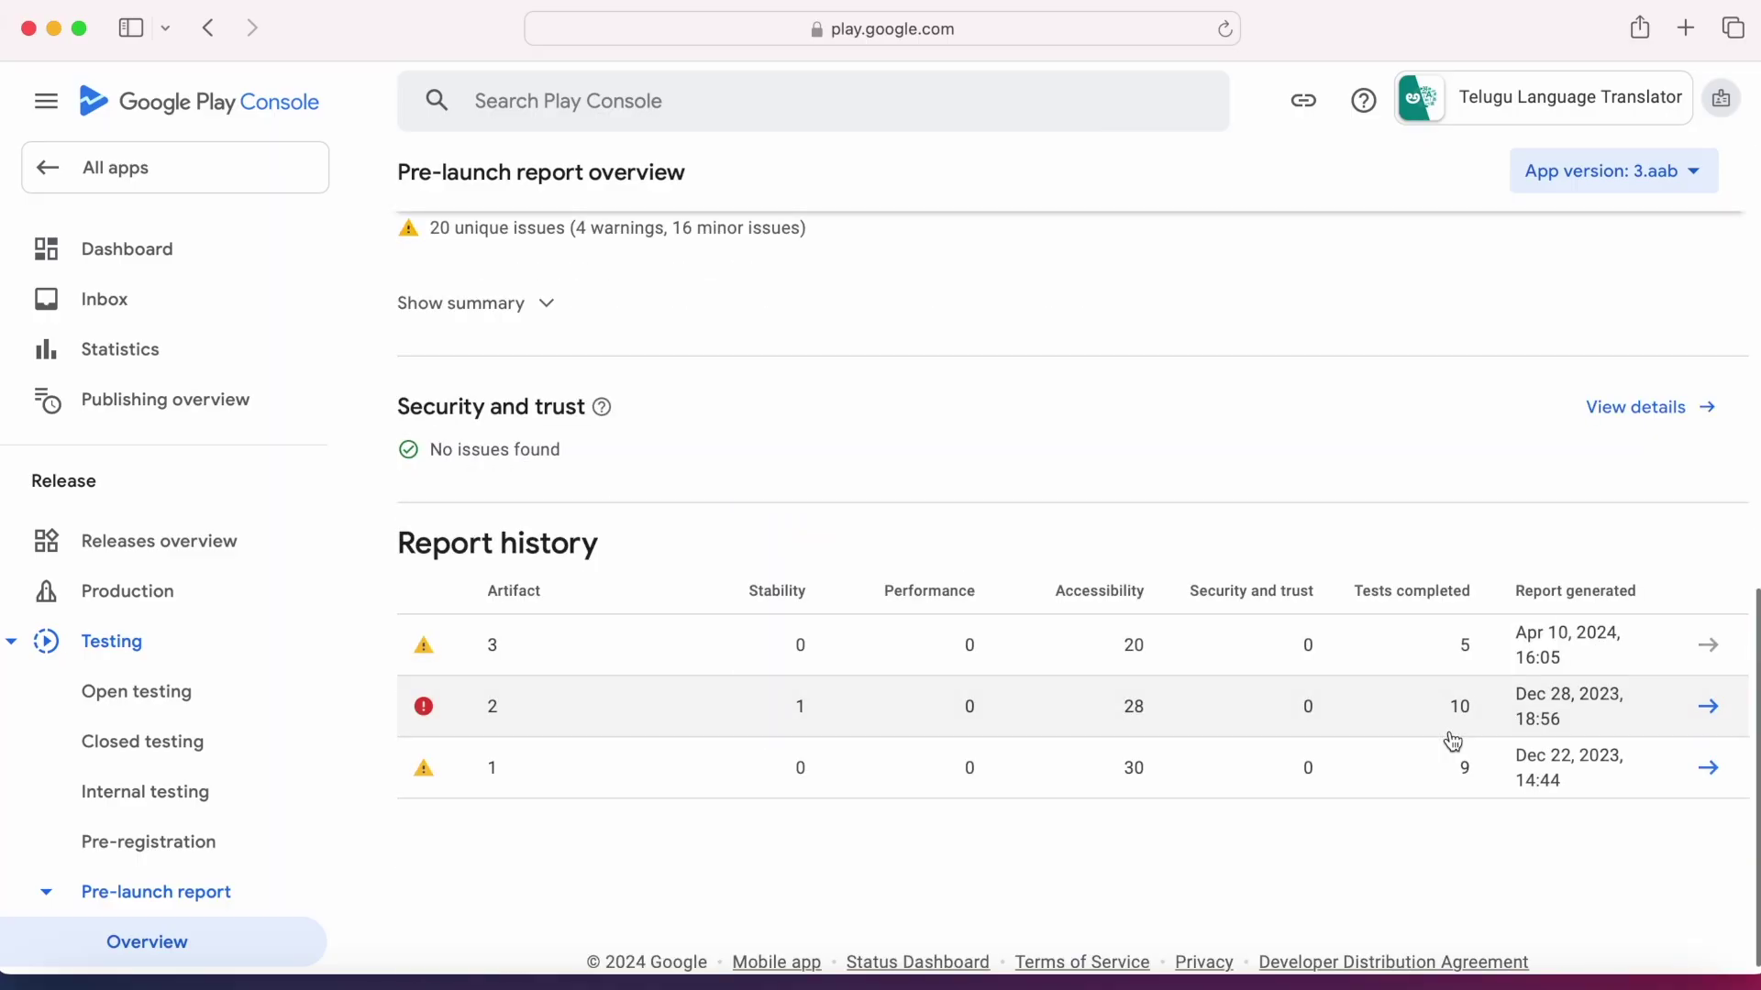
pyautogui.scroll(3, 1453, 741)
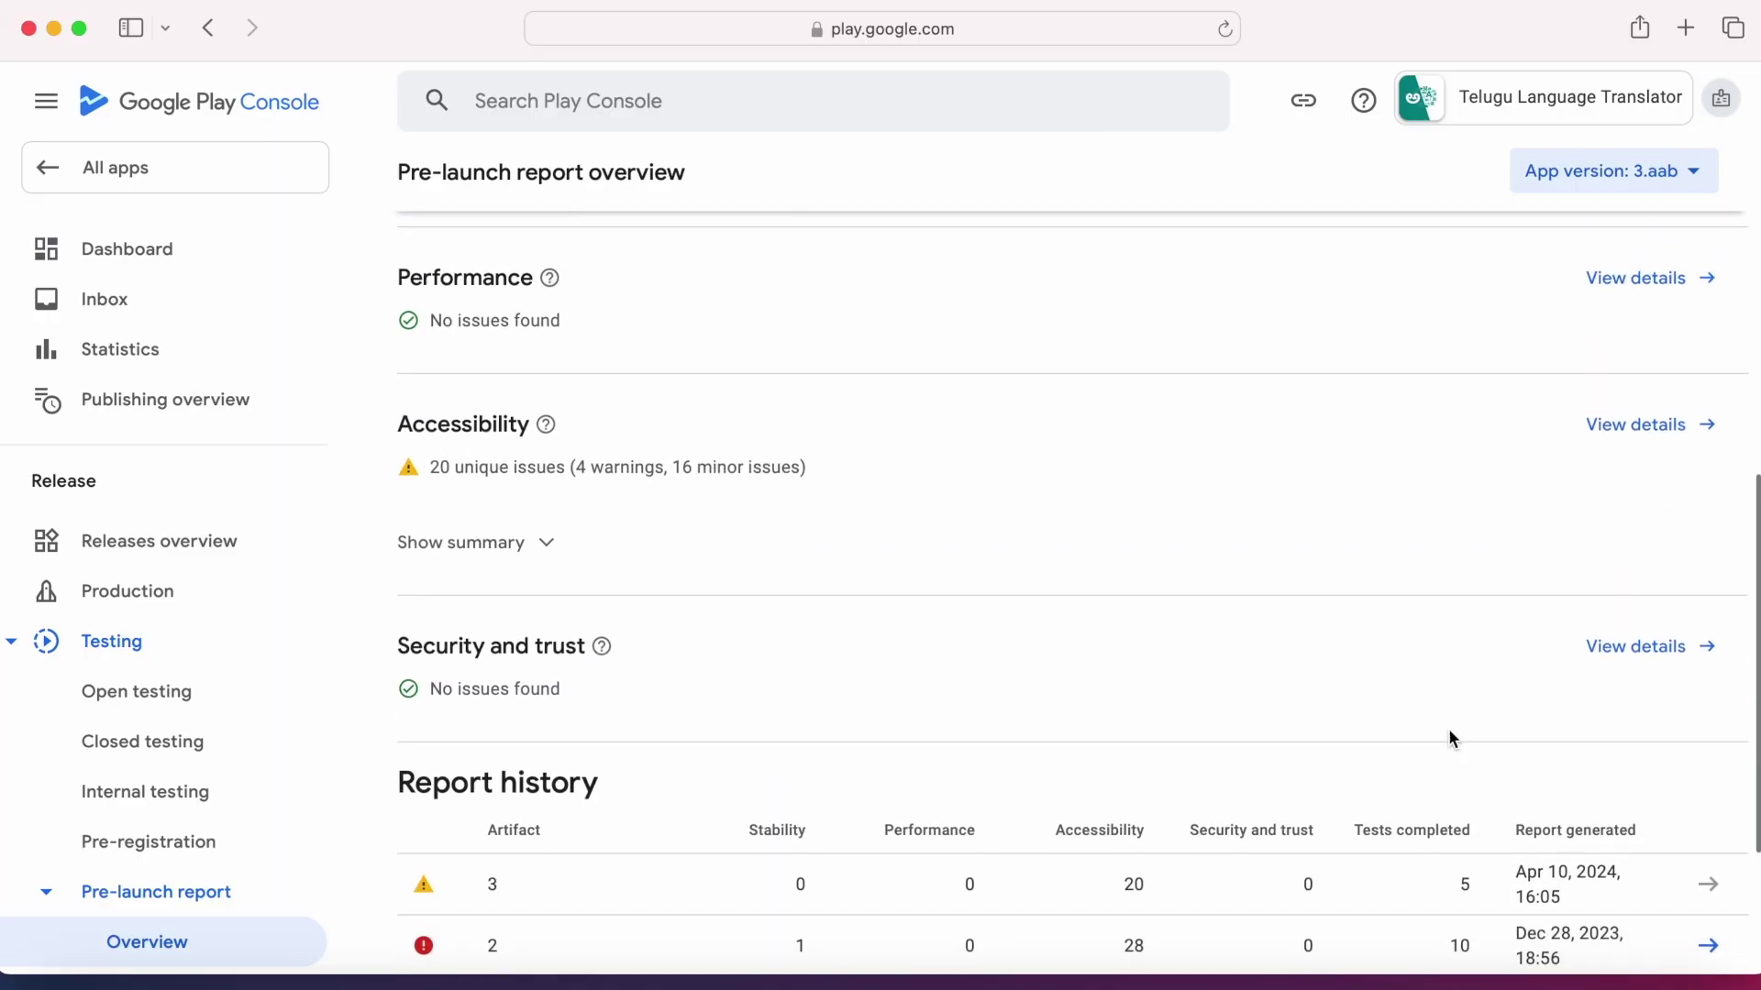
pyautogui.click(1651, 469)
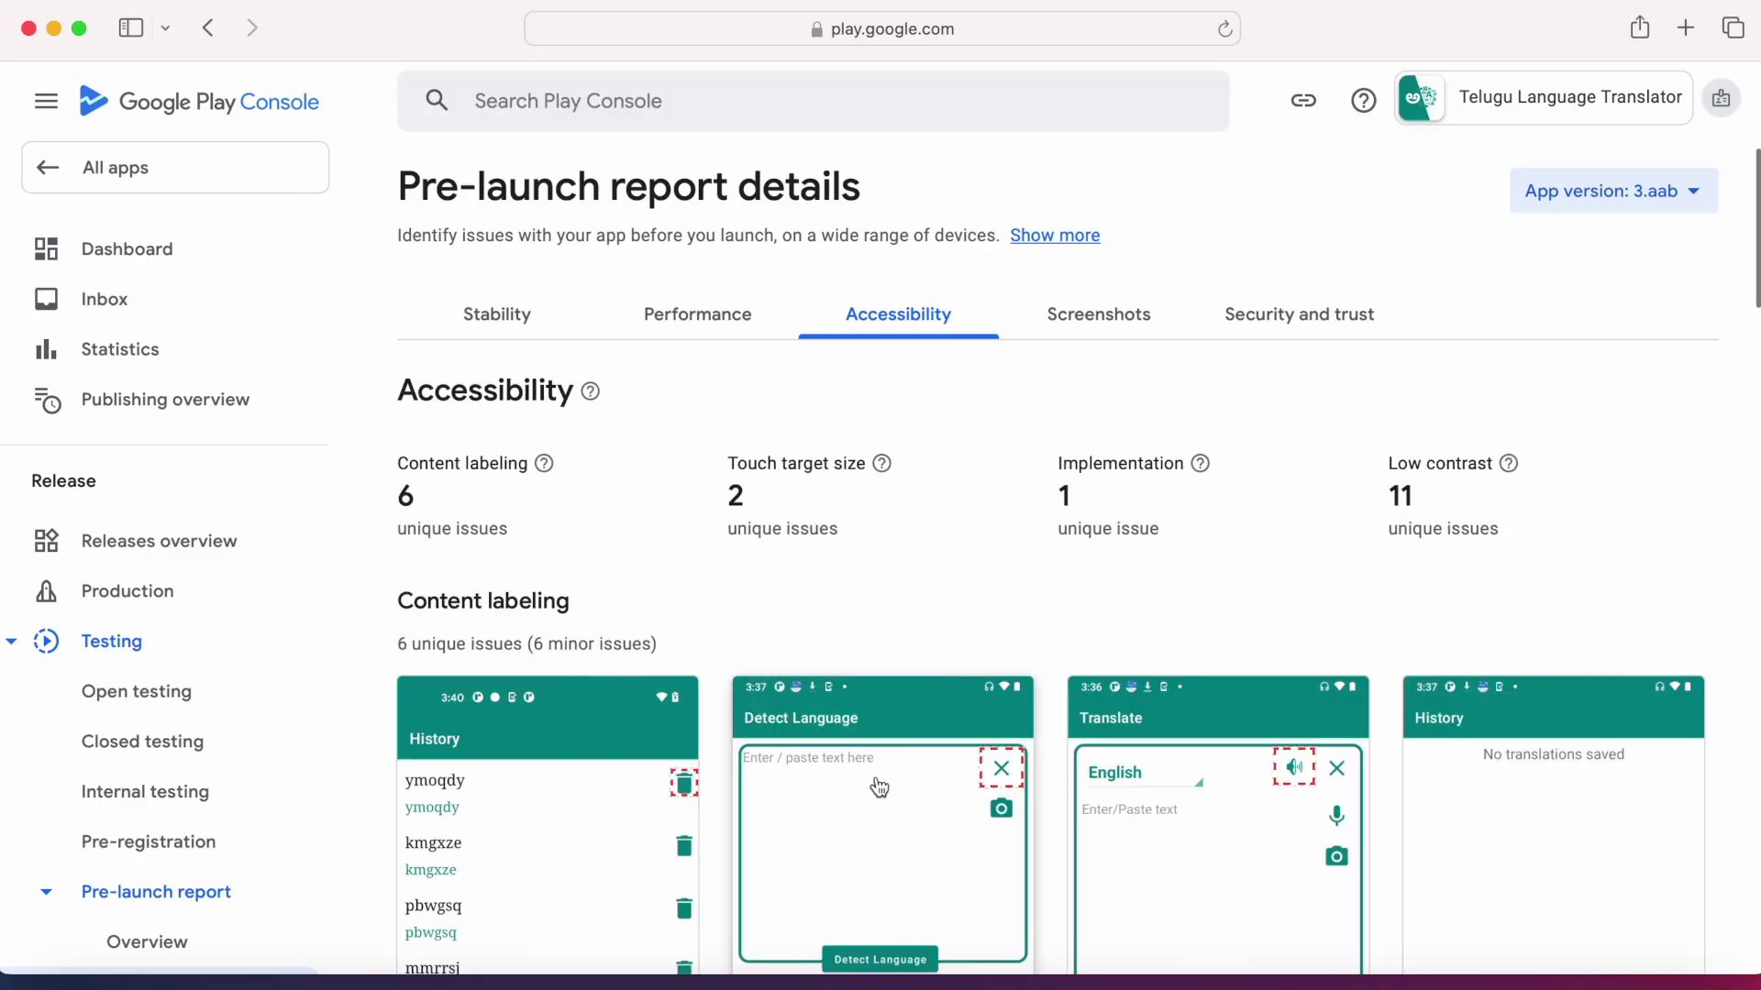
# Scroll through the Accessibility results of the 3.aab pre-launch report
pyautogui.scroll(-3, 879, 788)
pyautogui.scroll(3, 880, 786)
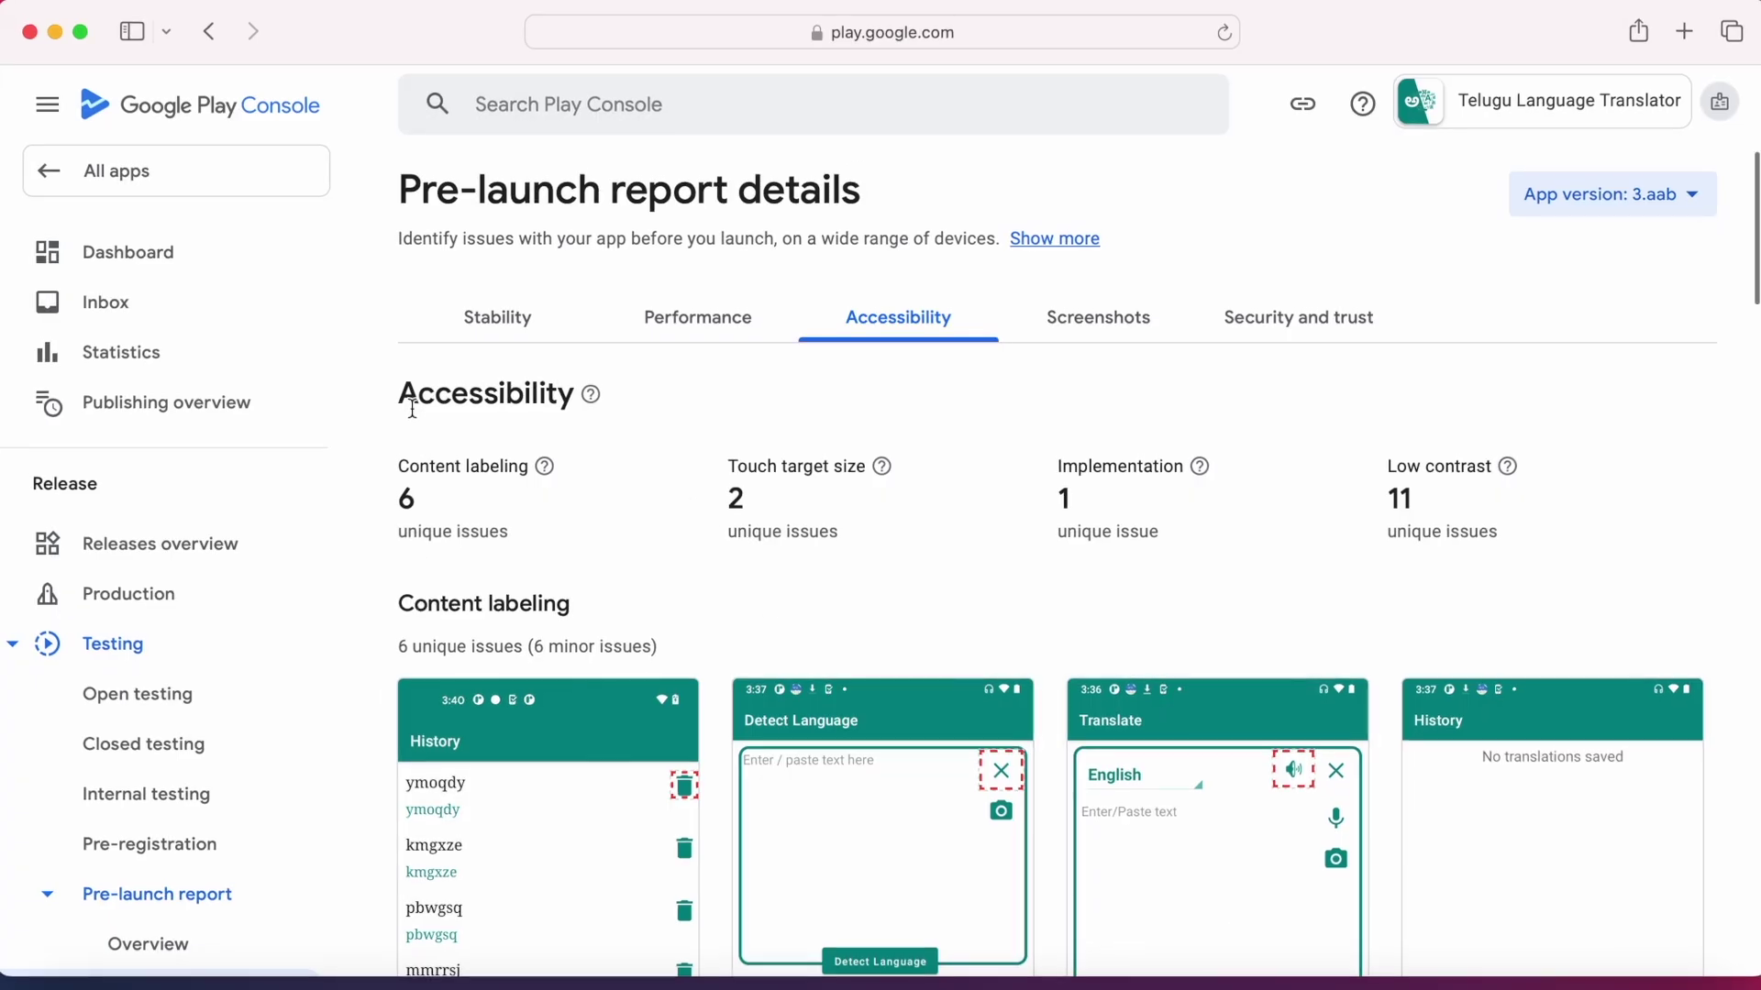
pyautogui.moveTo(400, 393); pyautogui.dragTo(578, 396)
pyautogui.scroll(-5, 621, 539)
pyautogui.scroll(2, 621, 538)
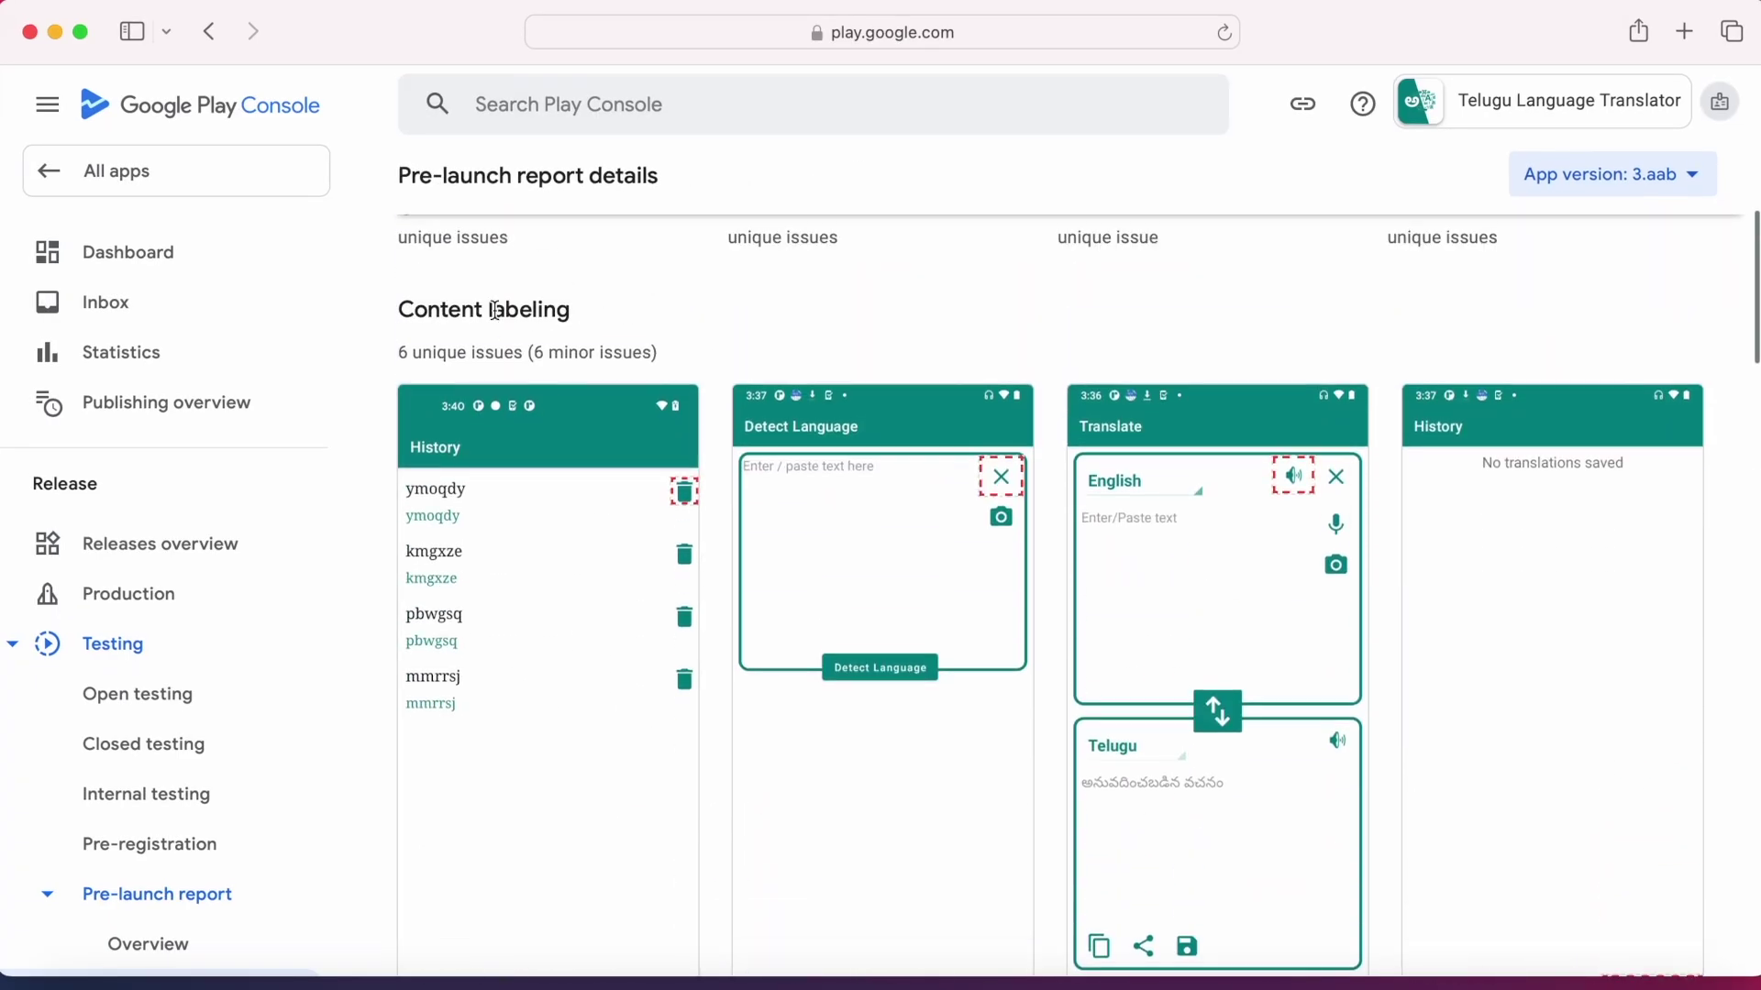
pyautogui.scroll(-8, 570, 313)
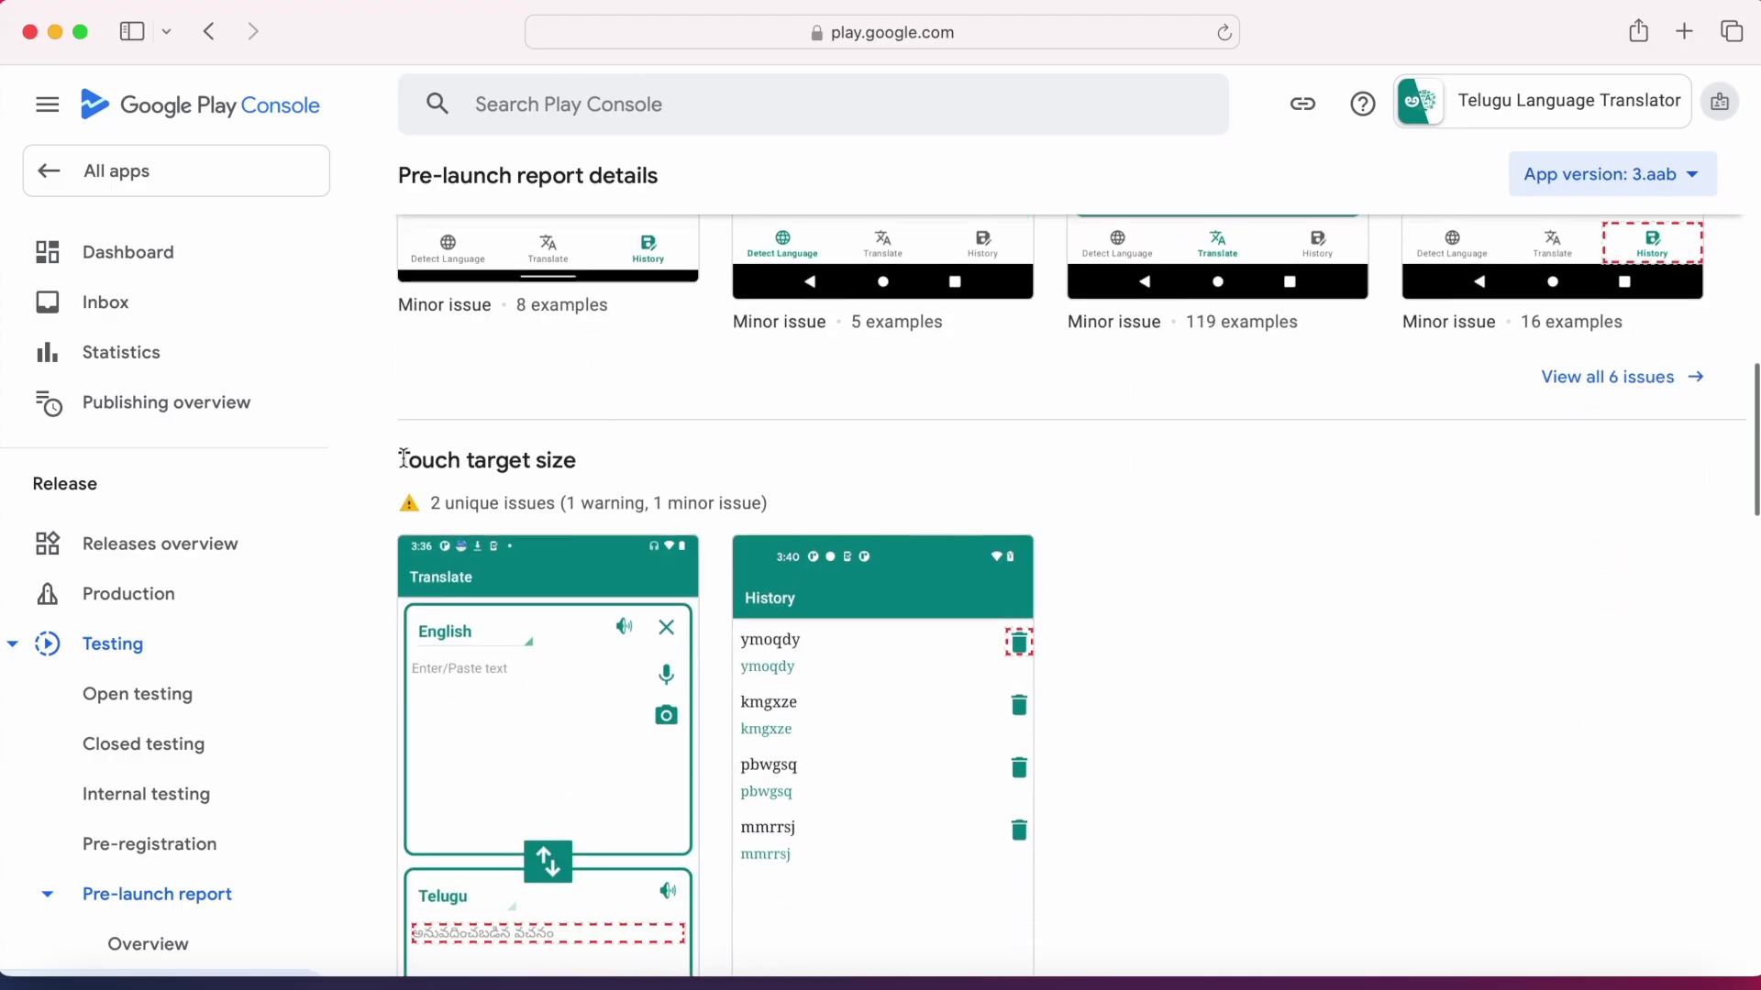
pyautogui.moveTo(403, 458); pyautogui.dragTo(628, 460)
pyautogui.scroll(-5, 713, 697)
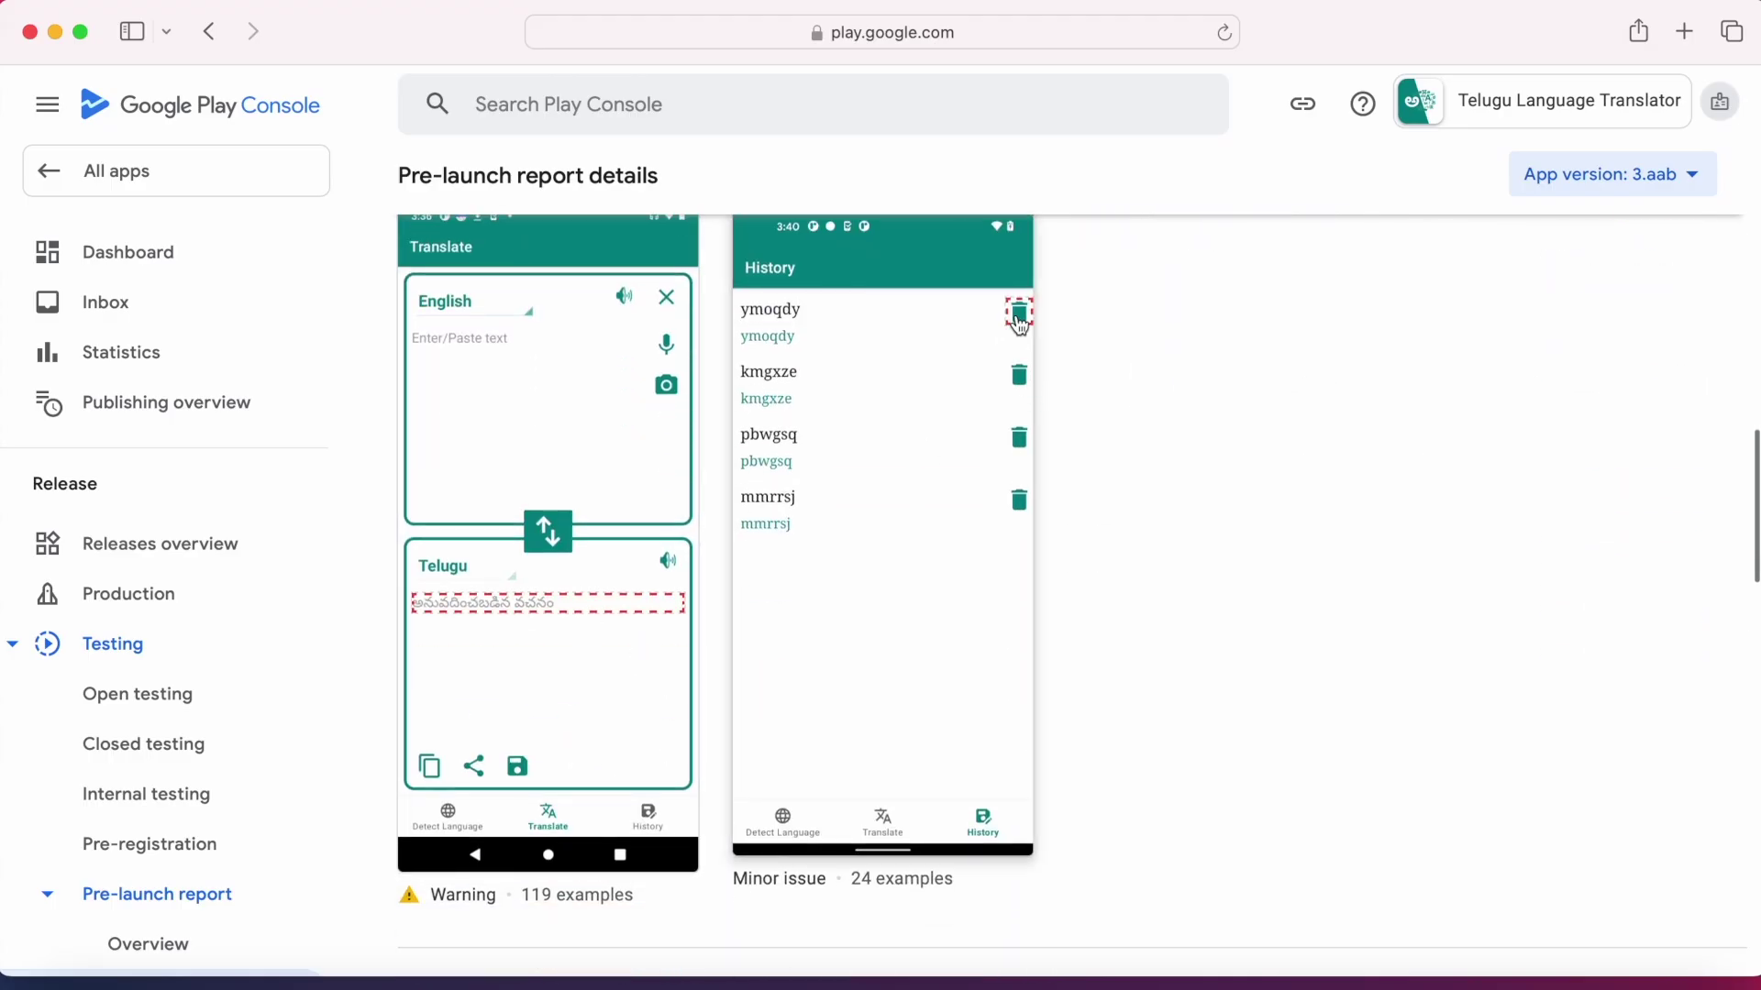
pyautogui.scroll(-15, 869, 741)
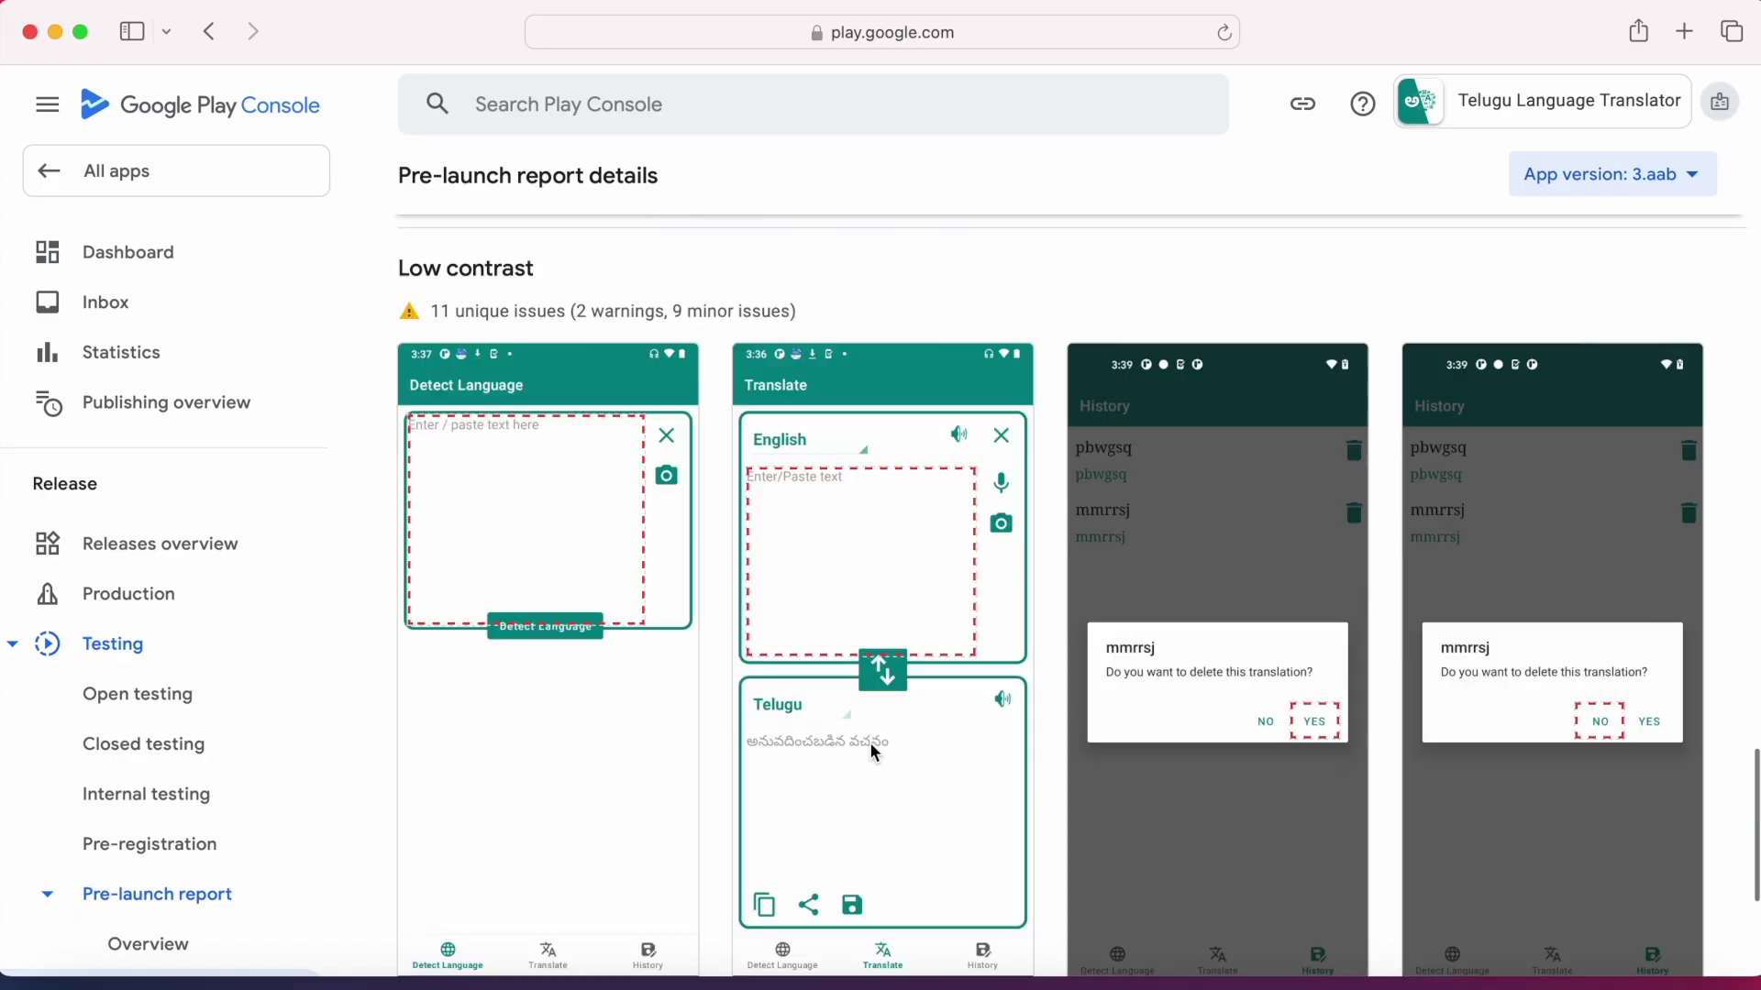
pyautogui.scroll(20, 870, 741)
# Review the Stability, Performance, Screenshots and Security and trust results, then go to Closed testing
pyautogui.click(497, 316)
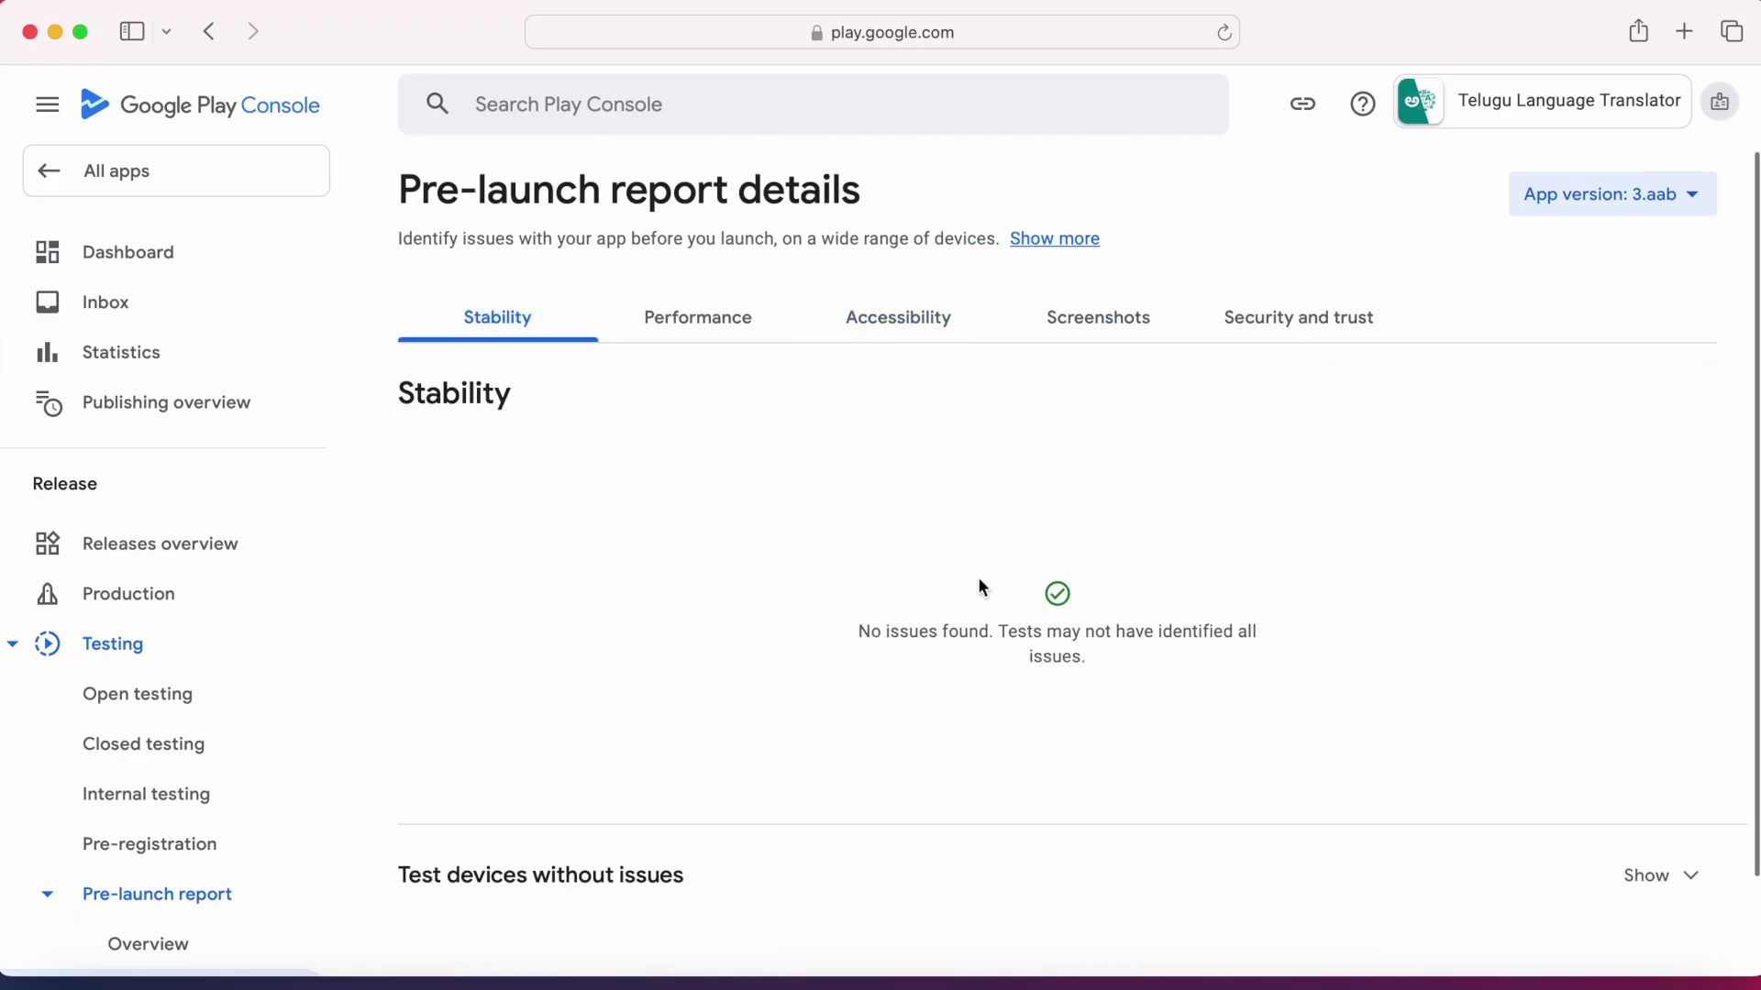
pyautogui.click(676, 321)
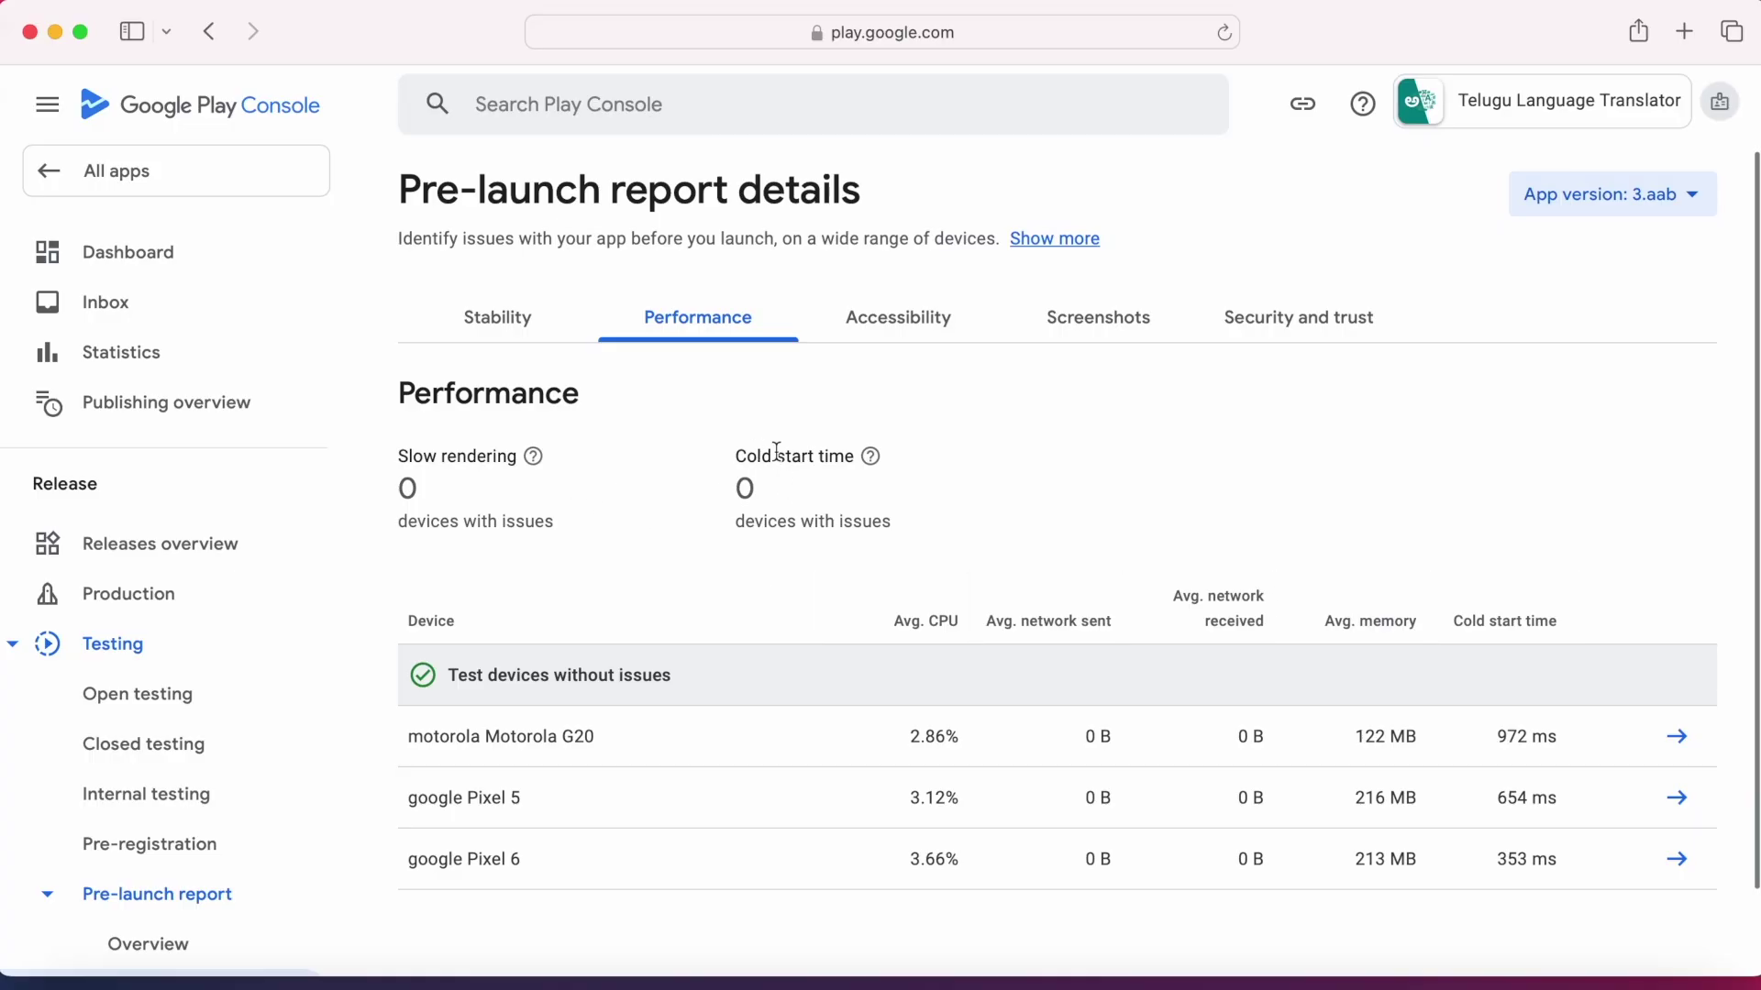
pyautogui.click(1098, 319)
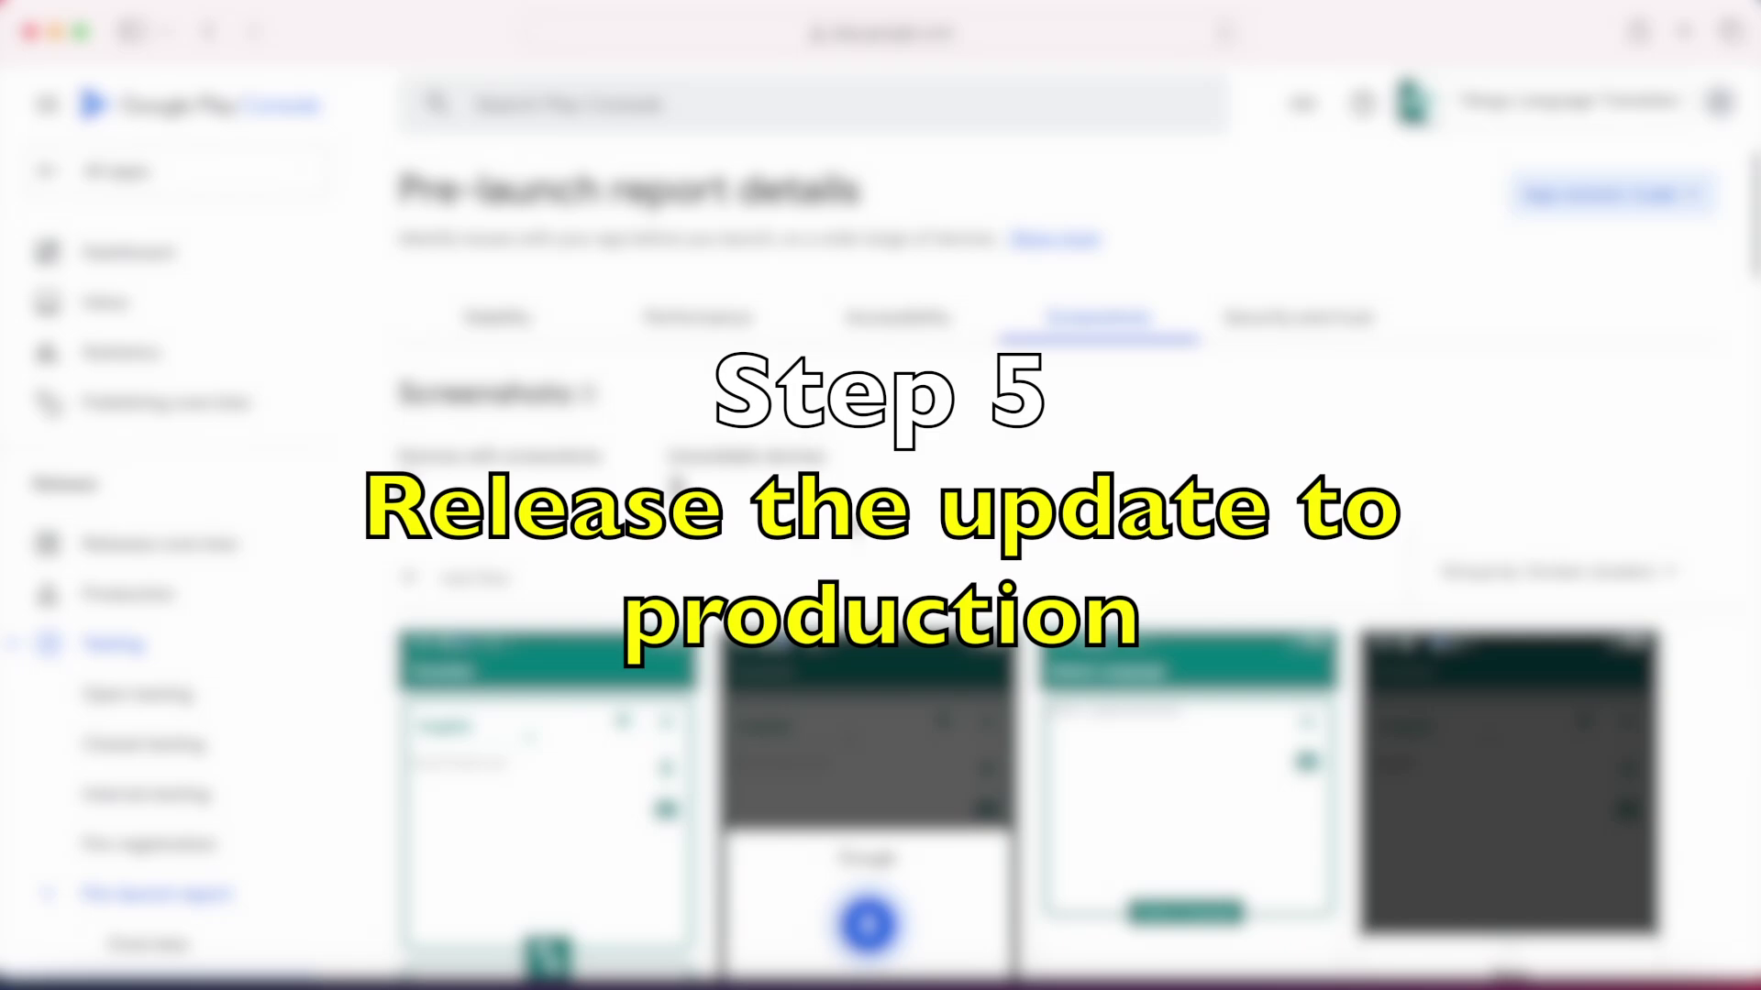
pyautogui.scroll(-10, 1036, 596)
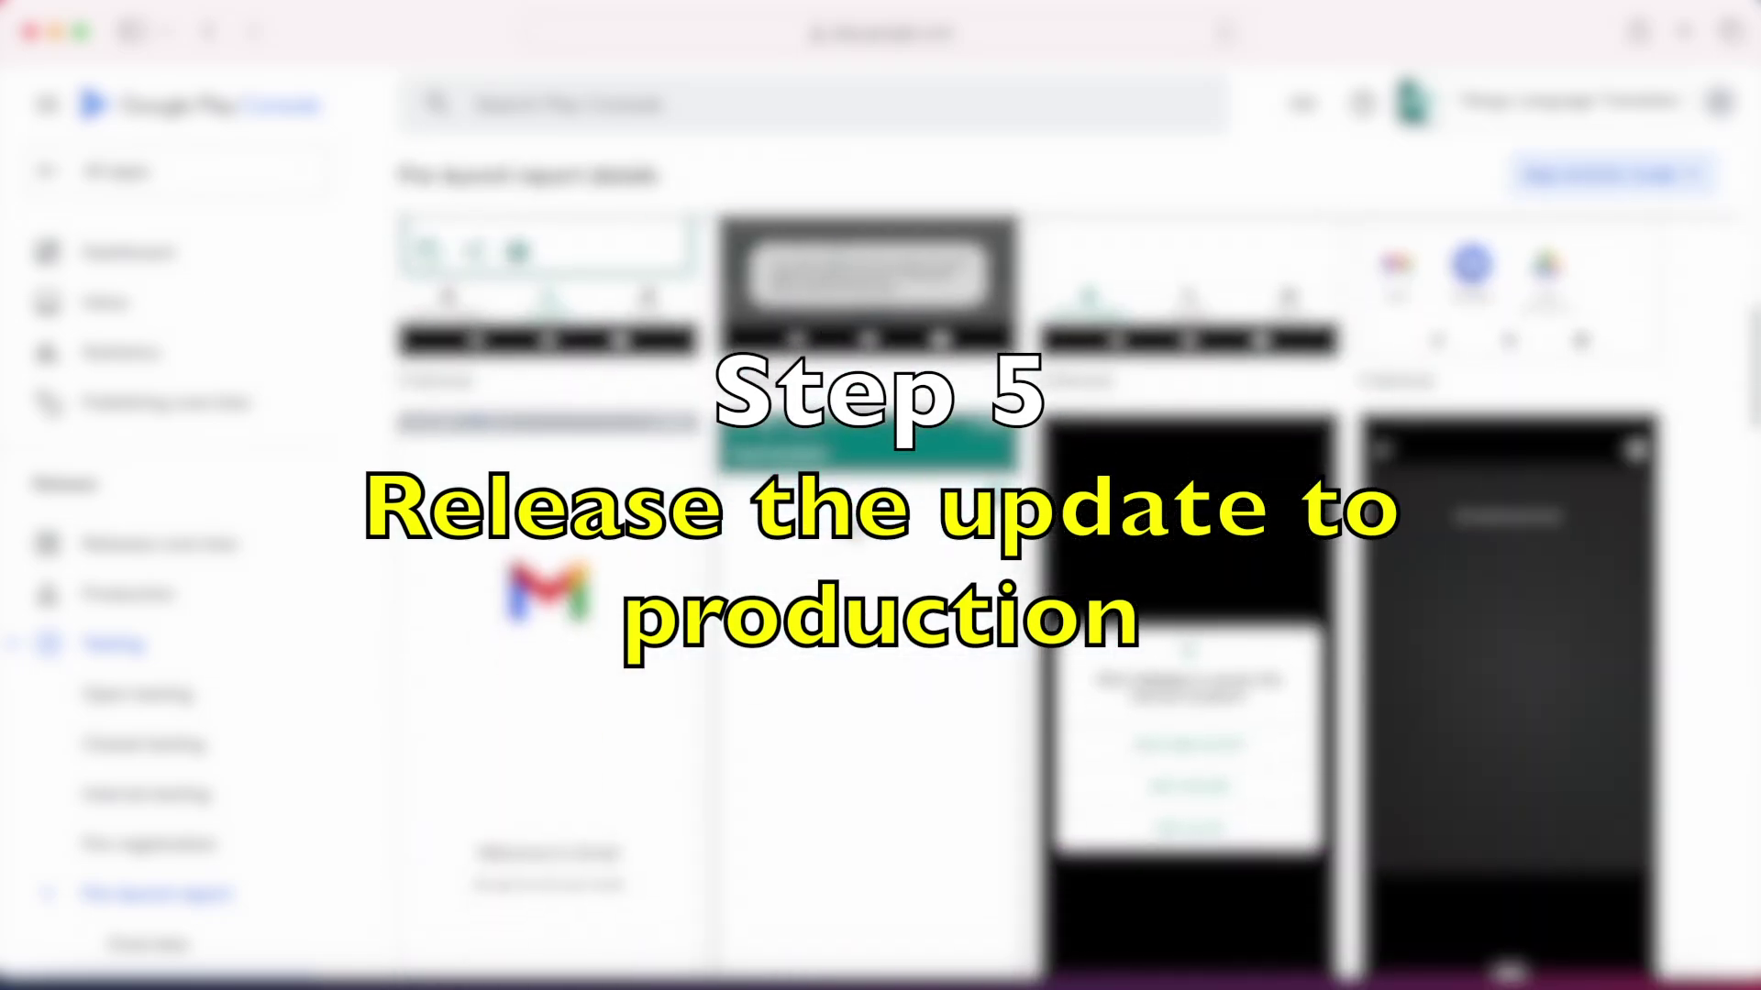
pyautogui.scroll(-15, 851, 523)
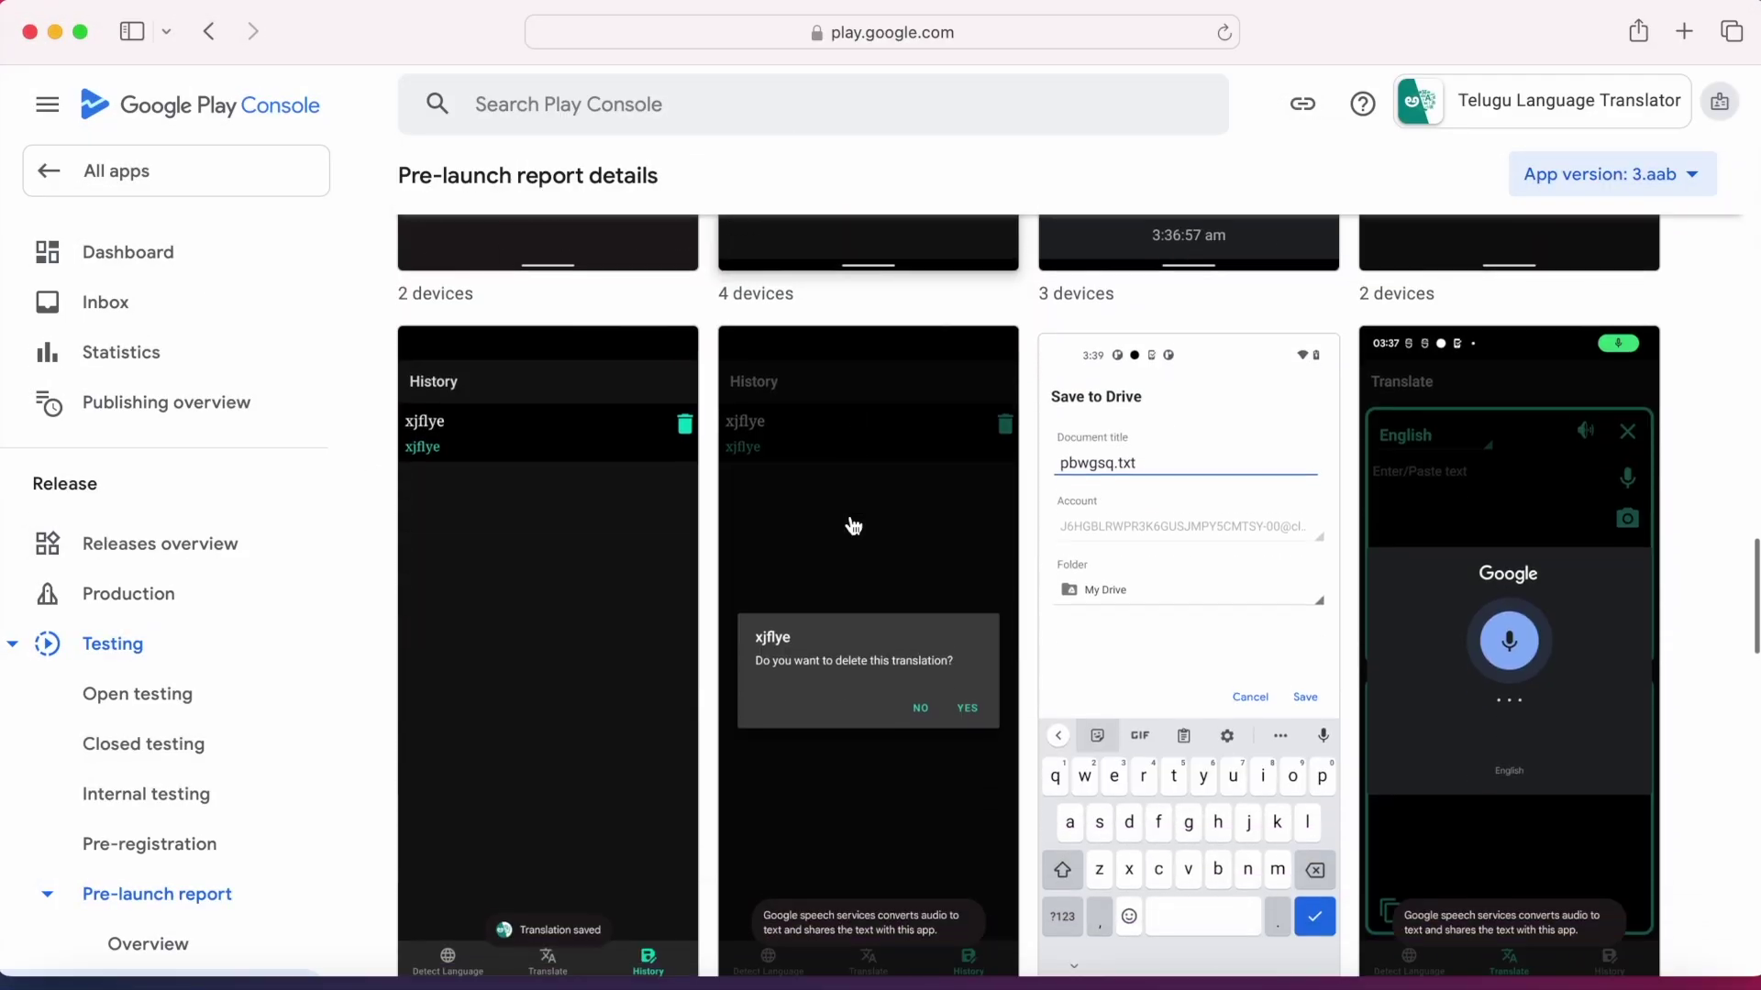
pyautogui.scroll(-15, 853, 526)
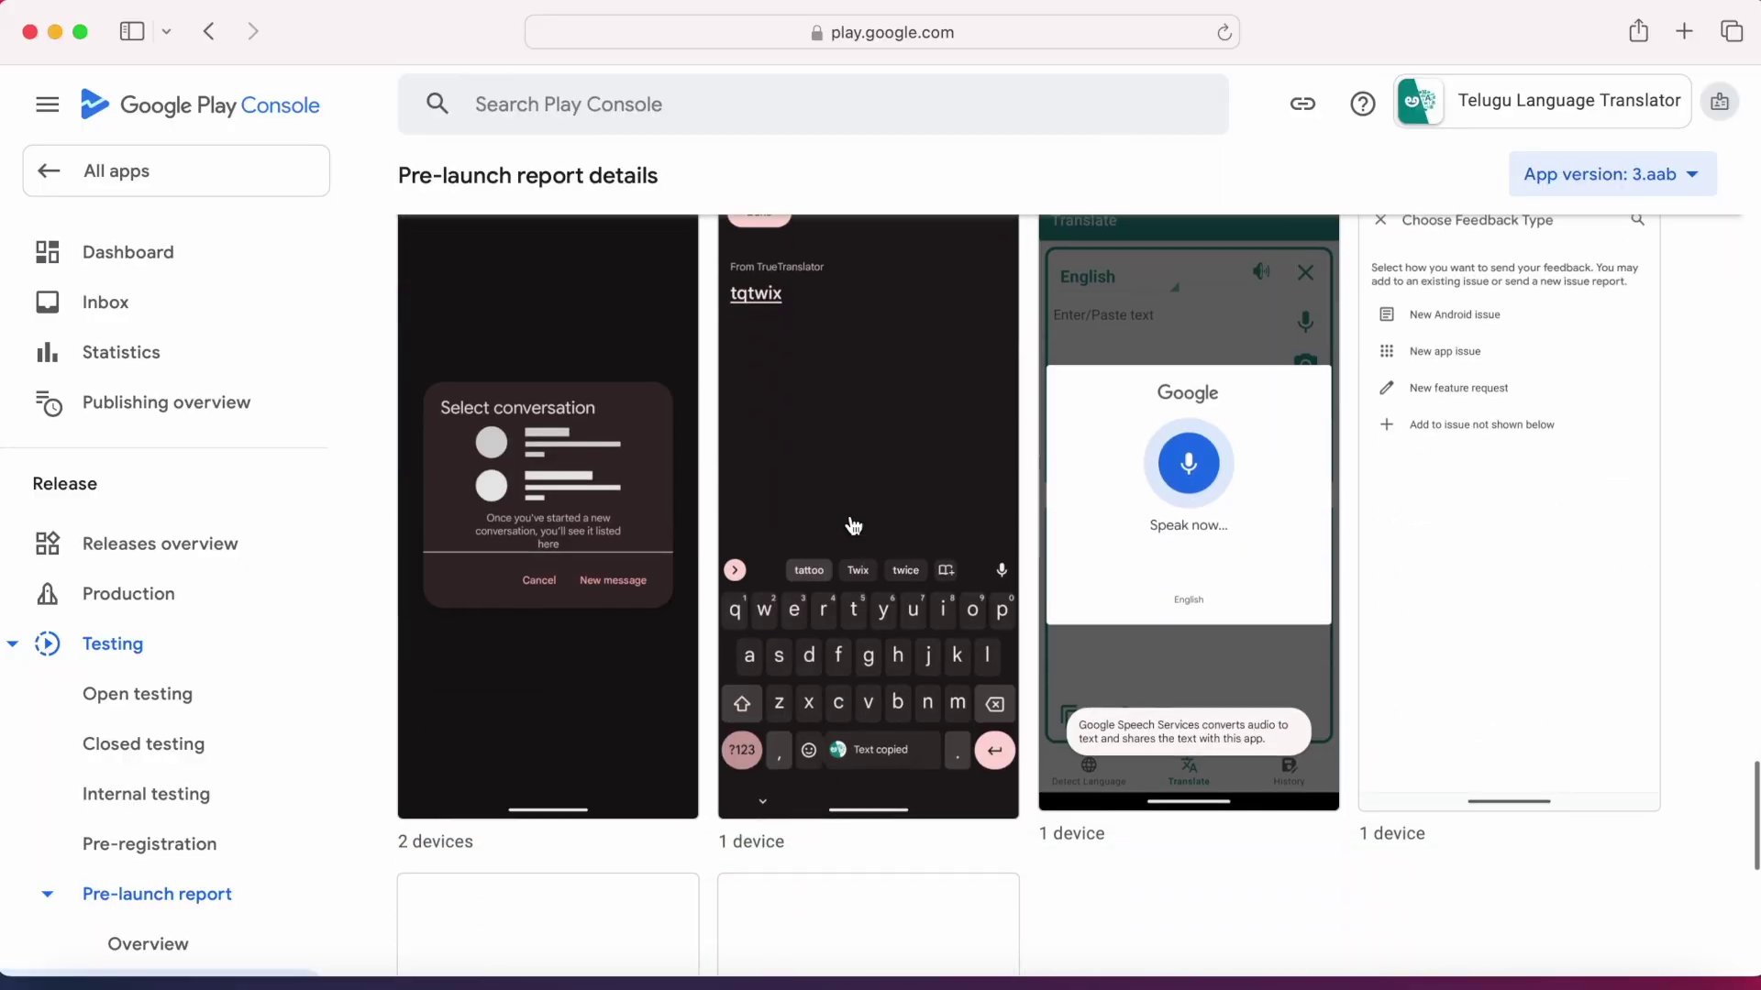
pyautogui.scroll(-6, 852, 526)
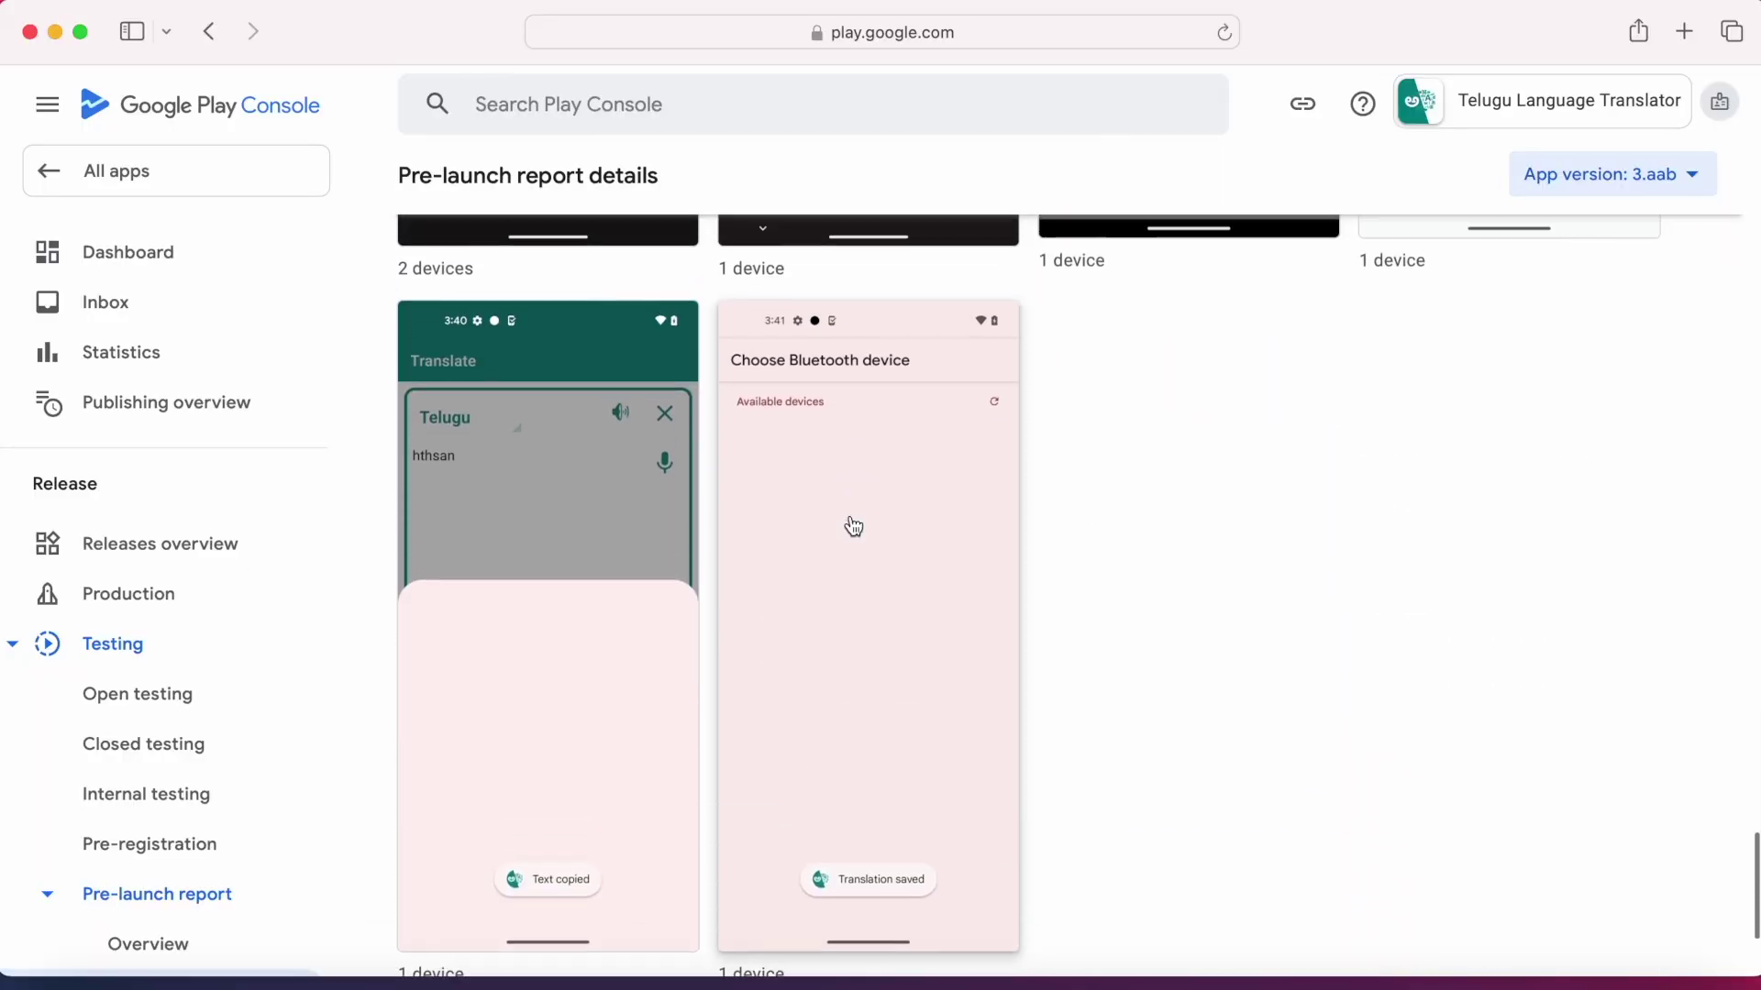
pyautogui.scroll(20, 851, 524)
pyautogui.click(1297, 315)
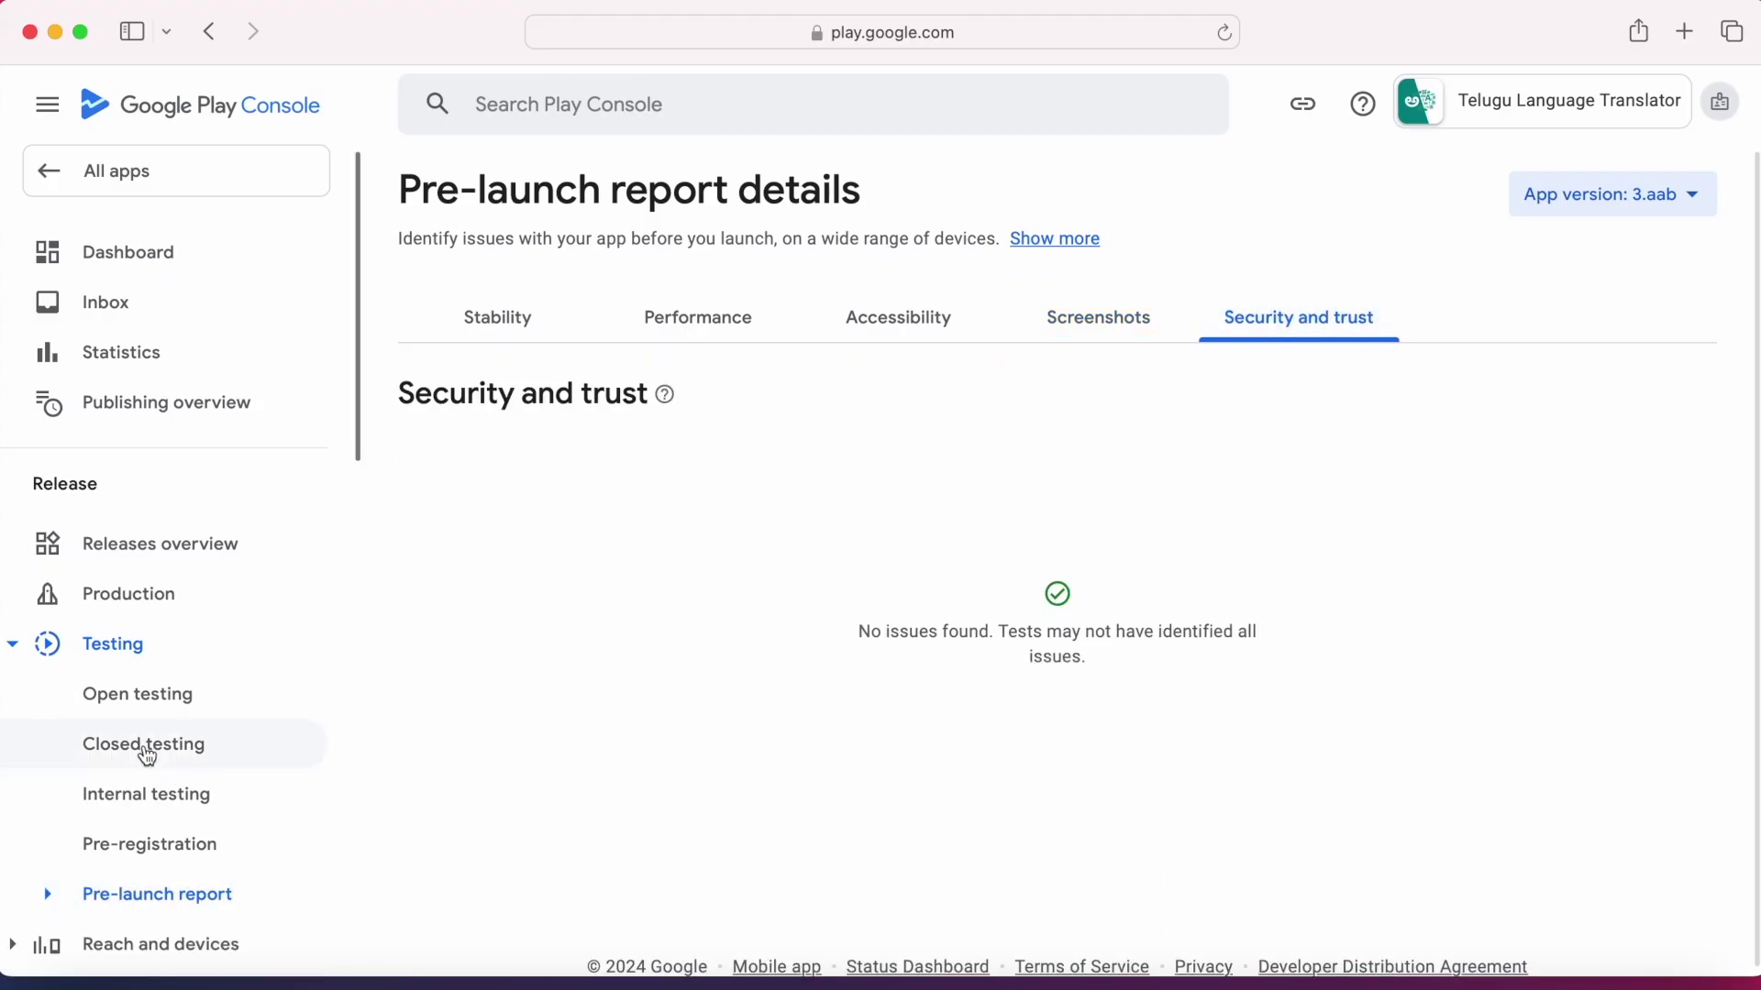
pyautogui.click(145, 749)
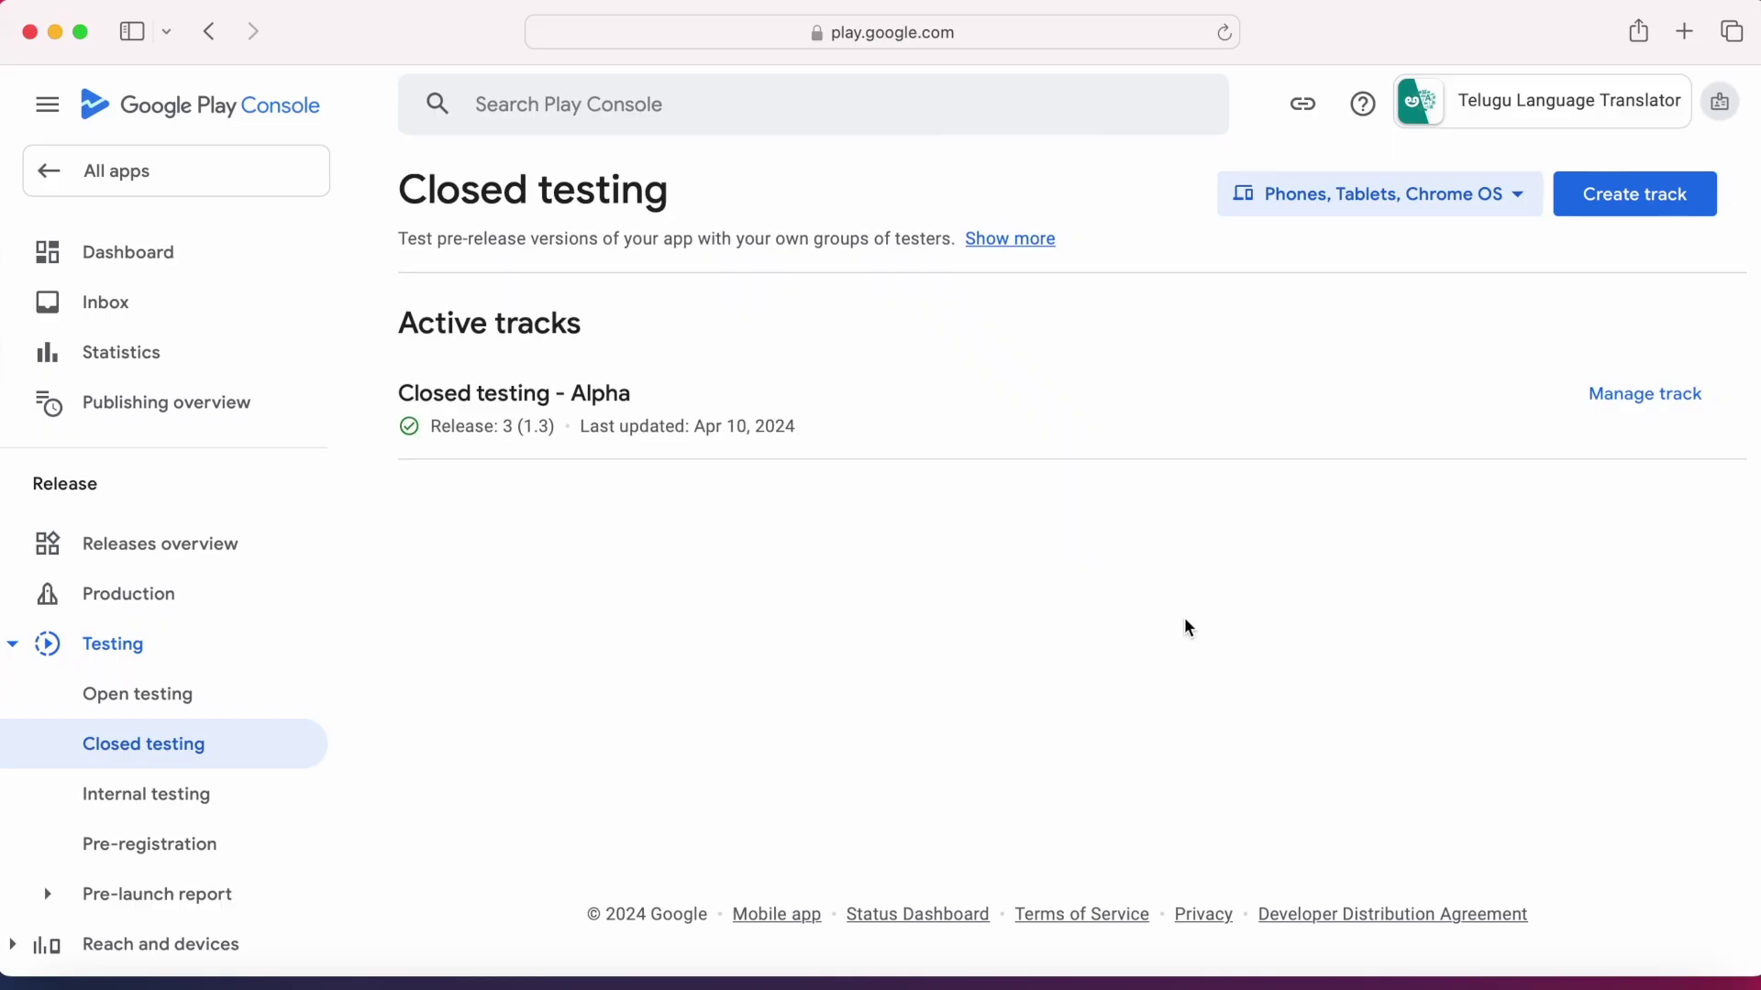
# Promote release 3 (1.3) from the Closed testing Alpha track to Production
pyautogui.click(1638, 397)
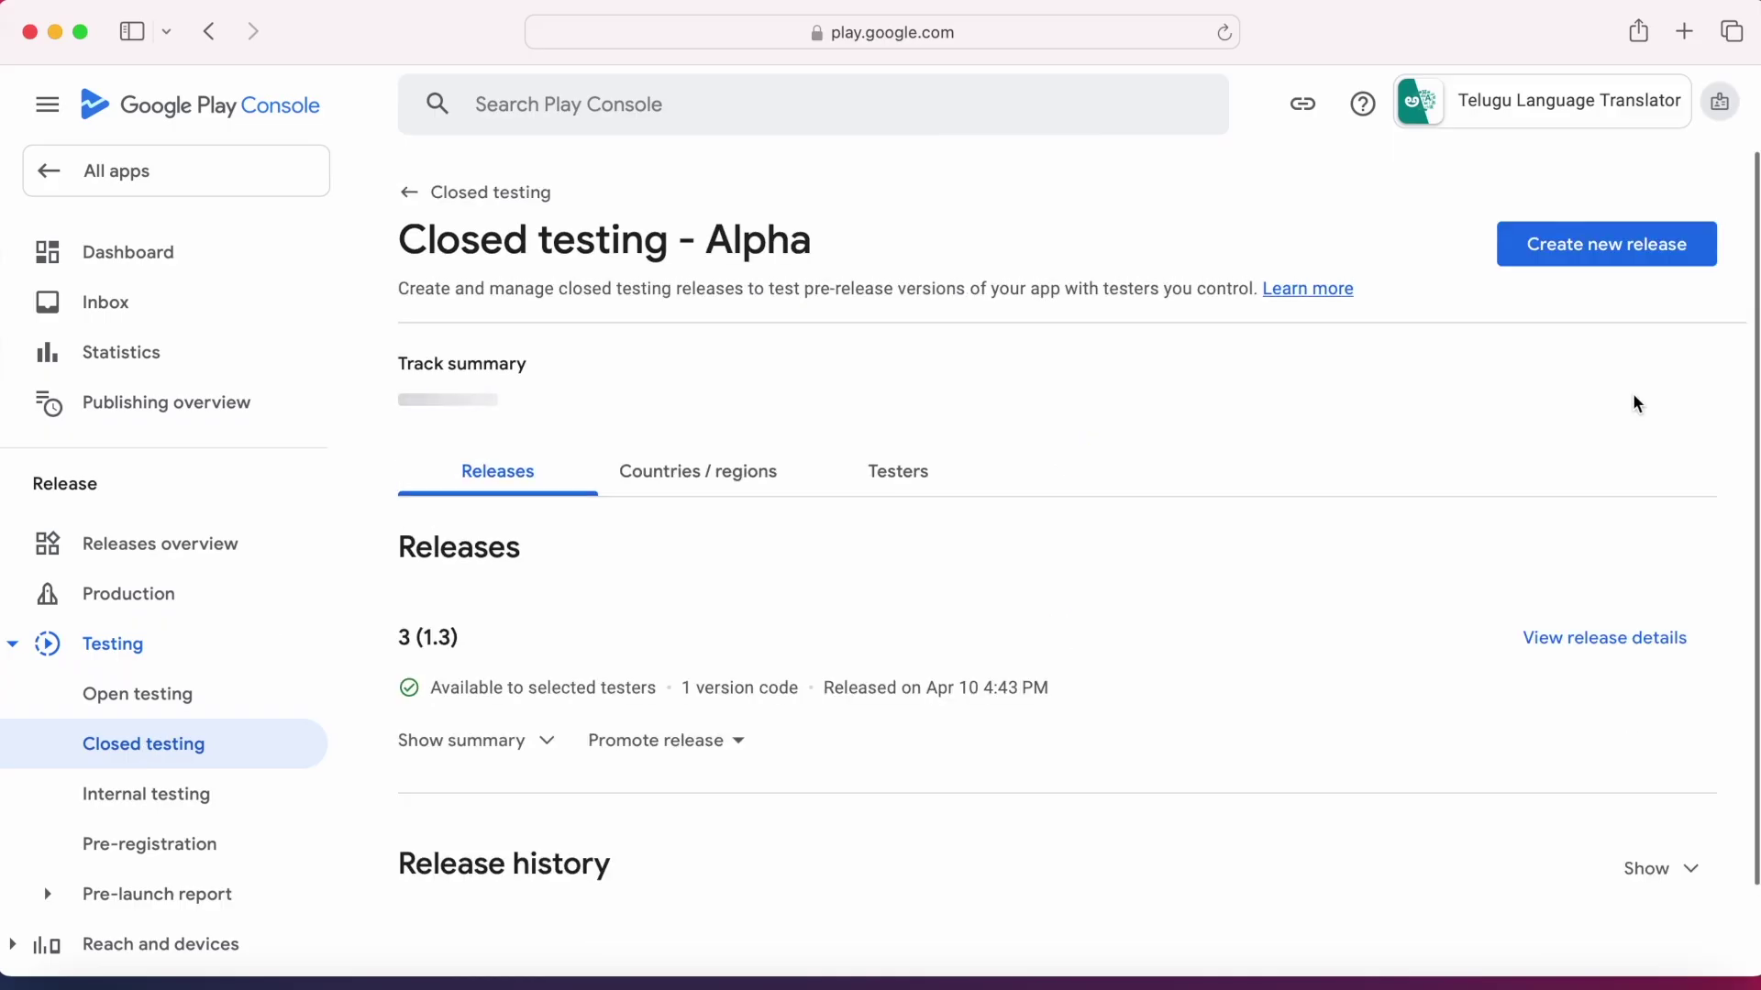
pyautogui.click(657, 753)
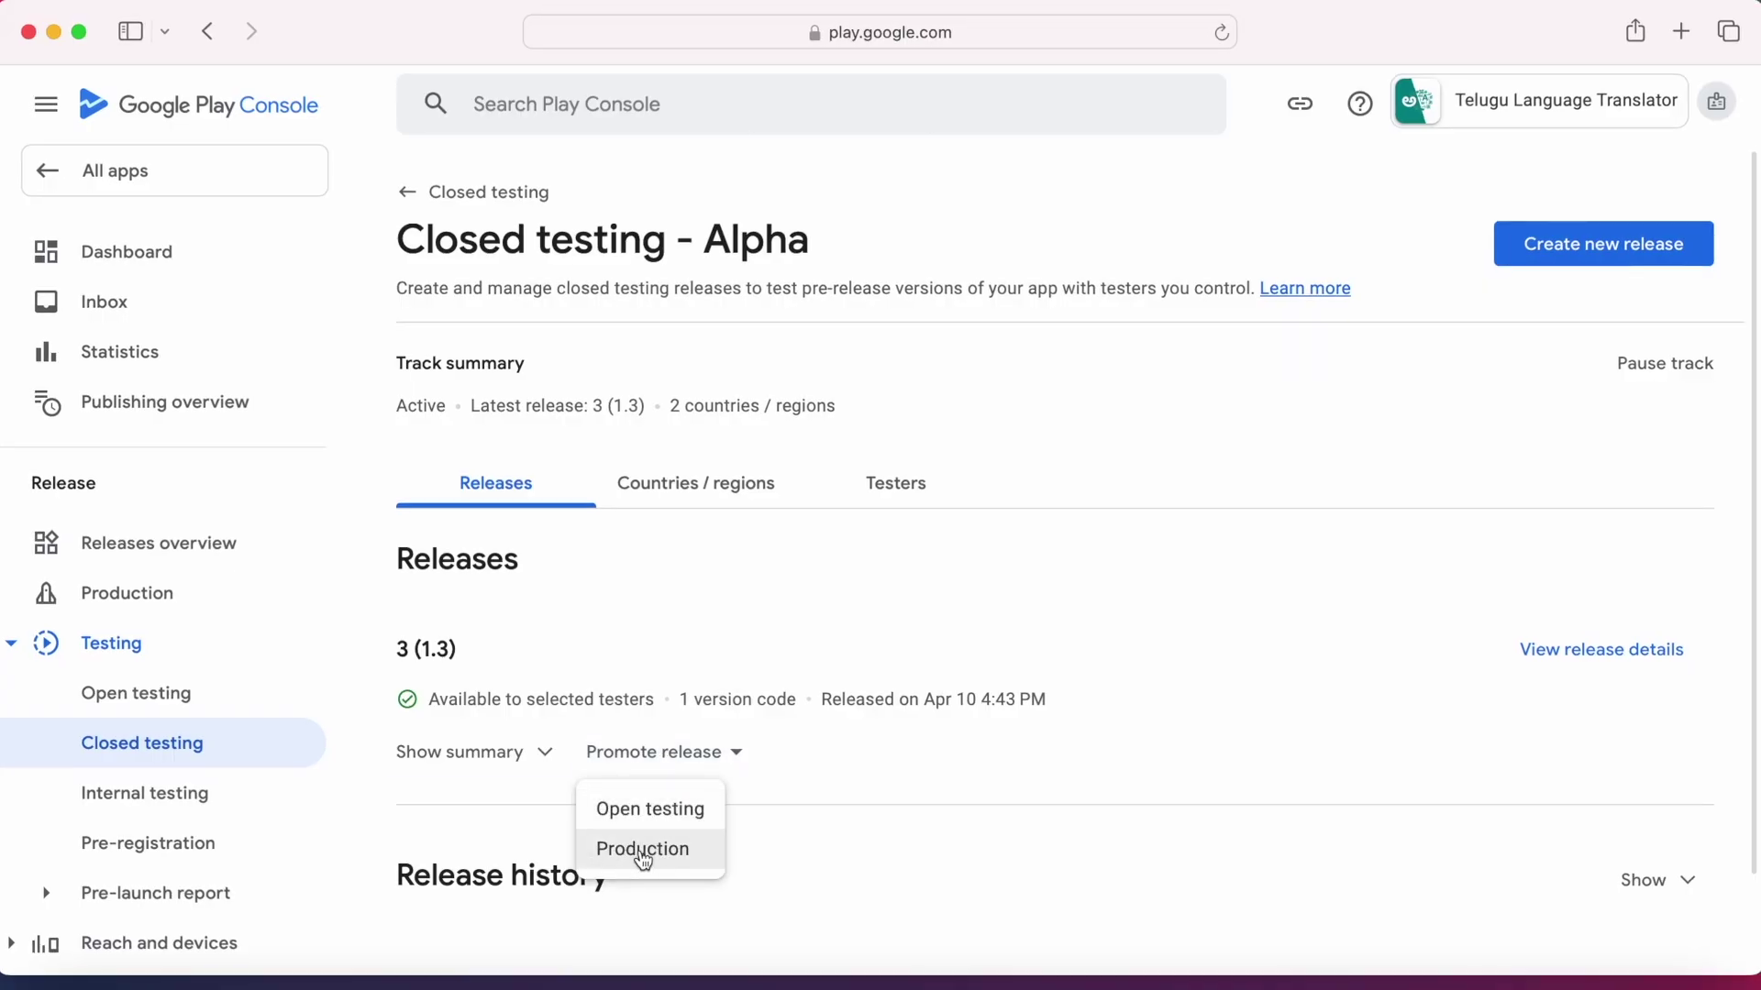
pyautogui.click(643, 850)
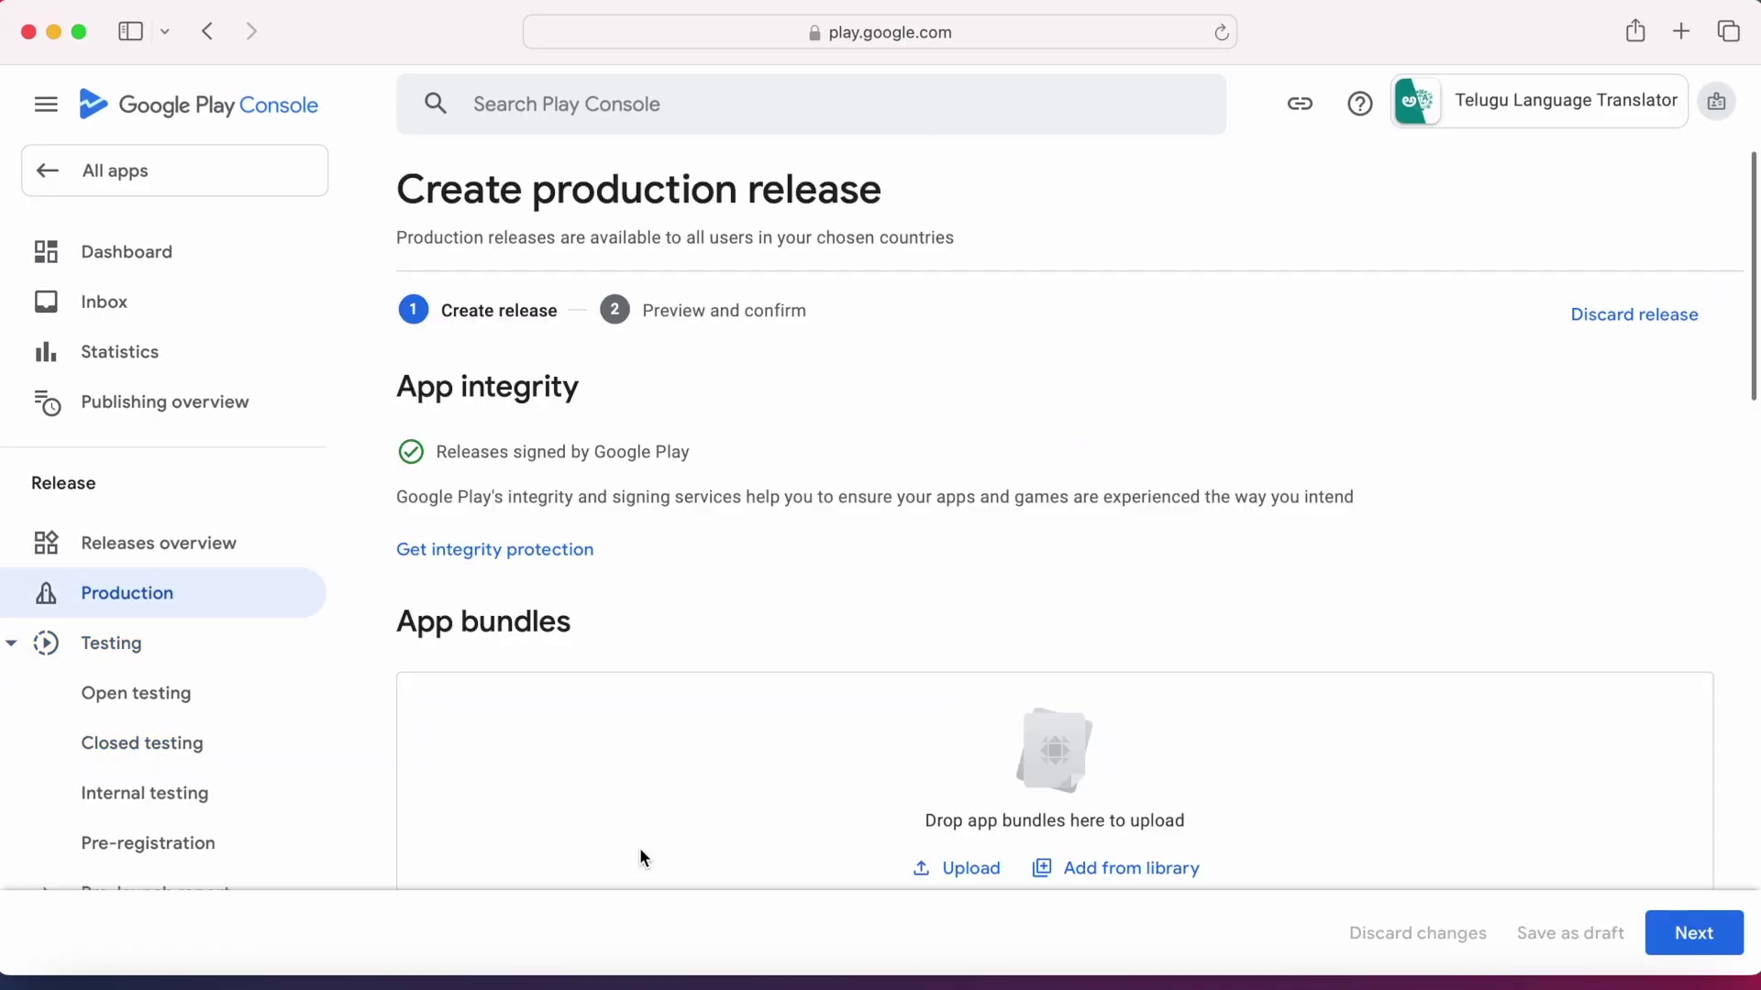
pyautogui.scroll(-5, 795, 681)
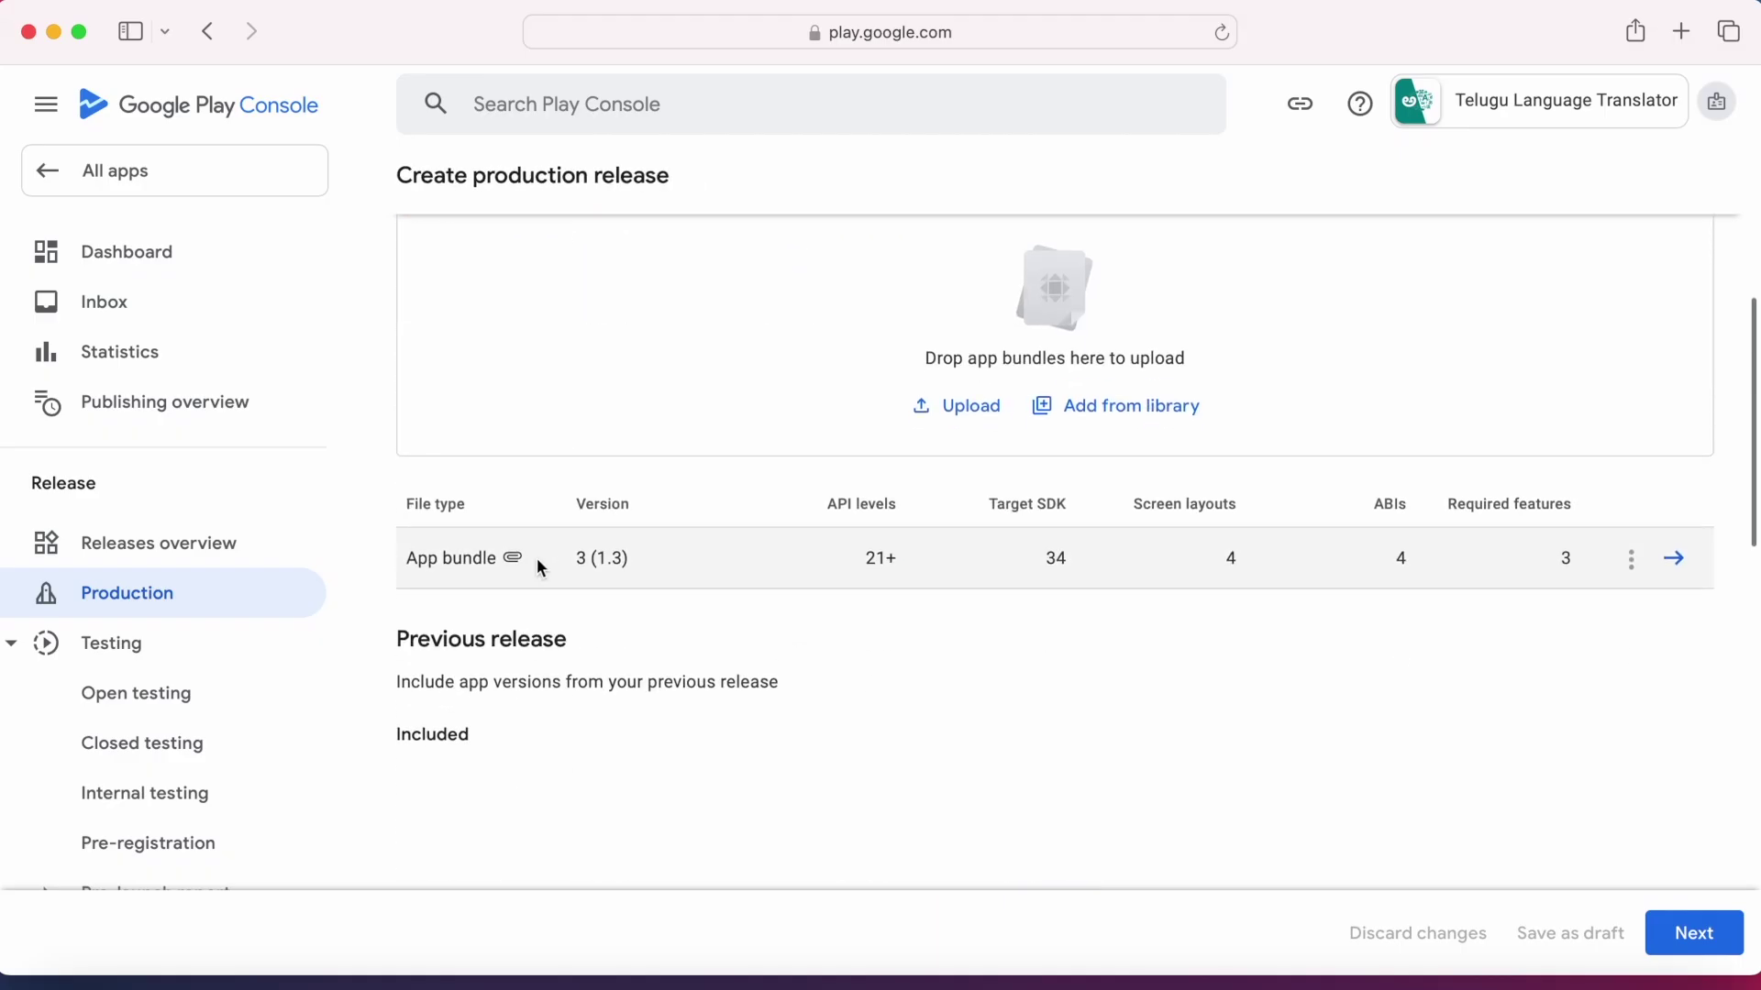
pyautogui.tripleClick(582, 554)
pyautogui.scroll(-10, 822, 723)
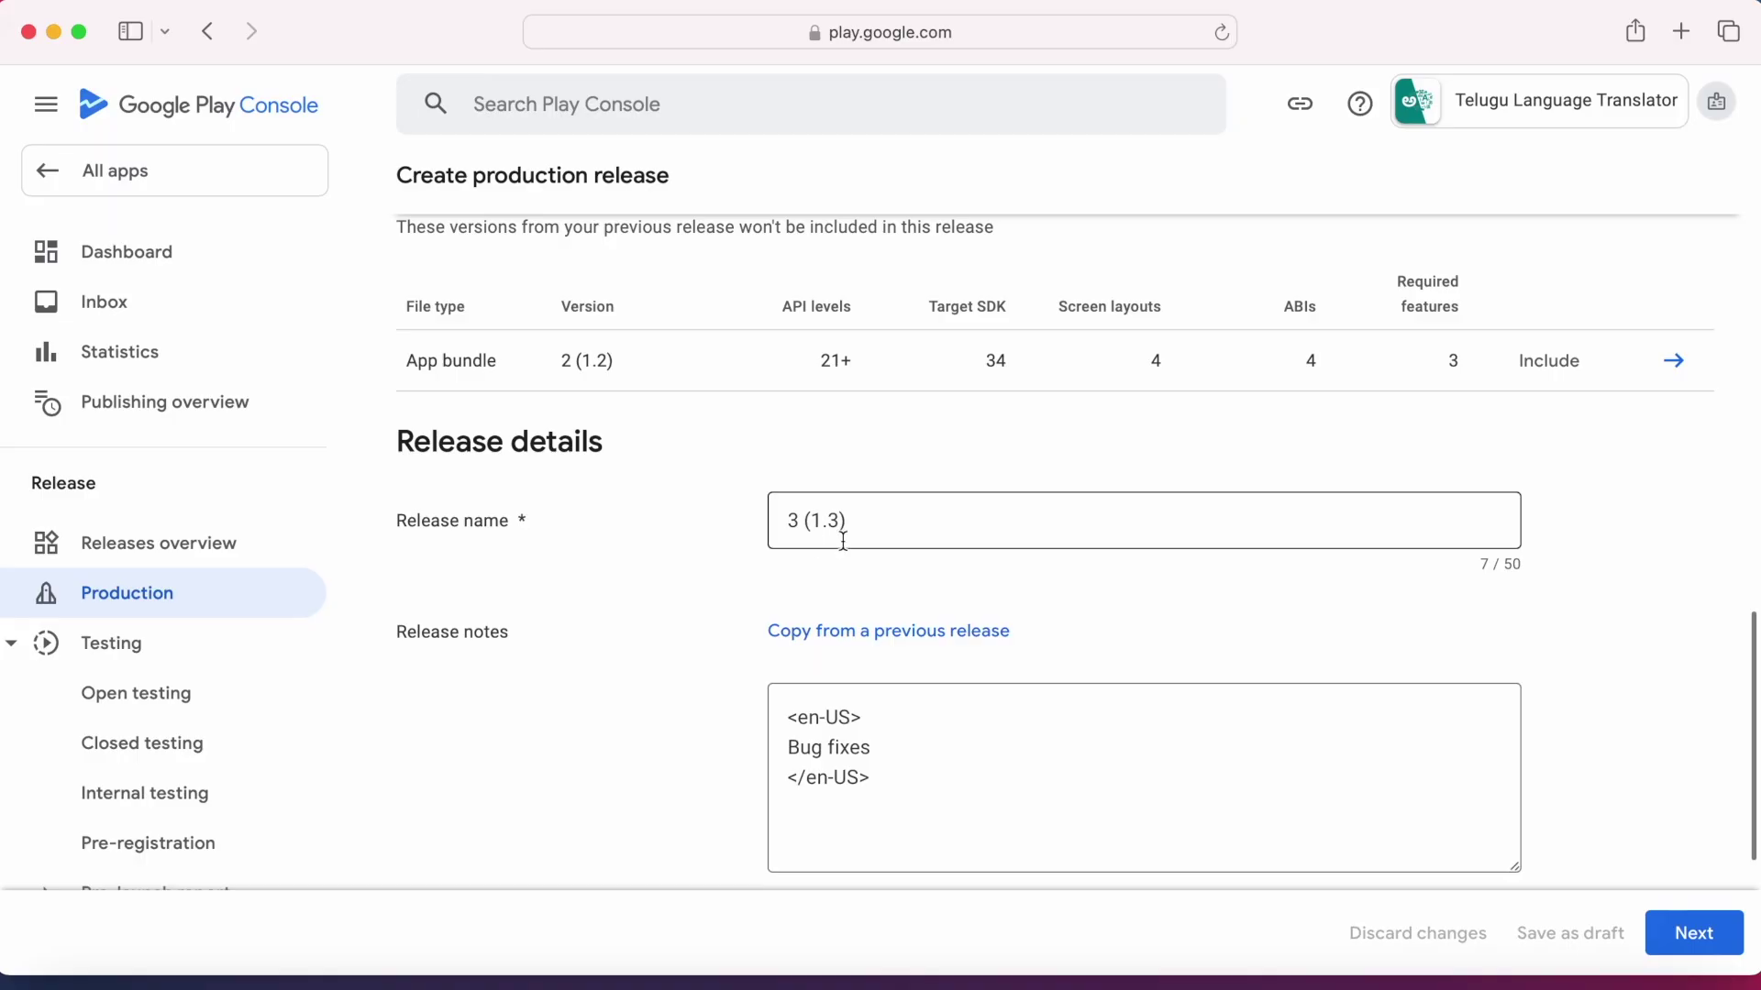
pyautogui.scroll(-5, 843, 541)
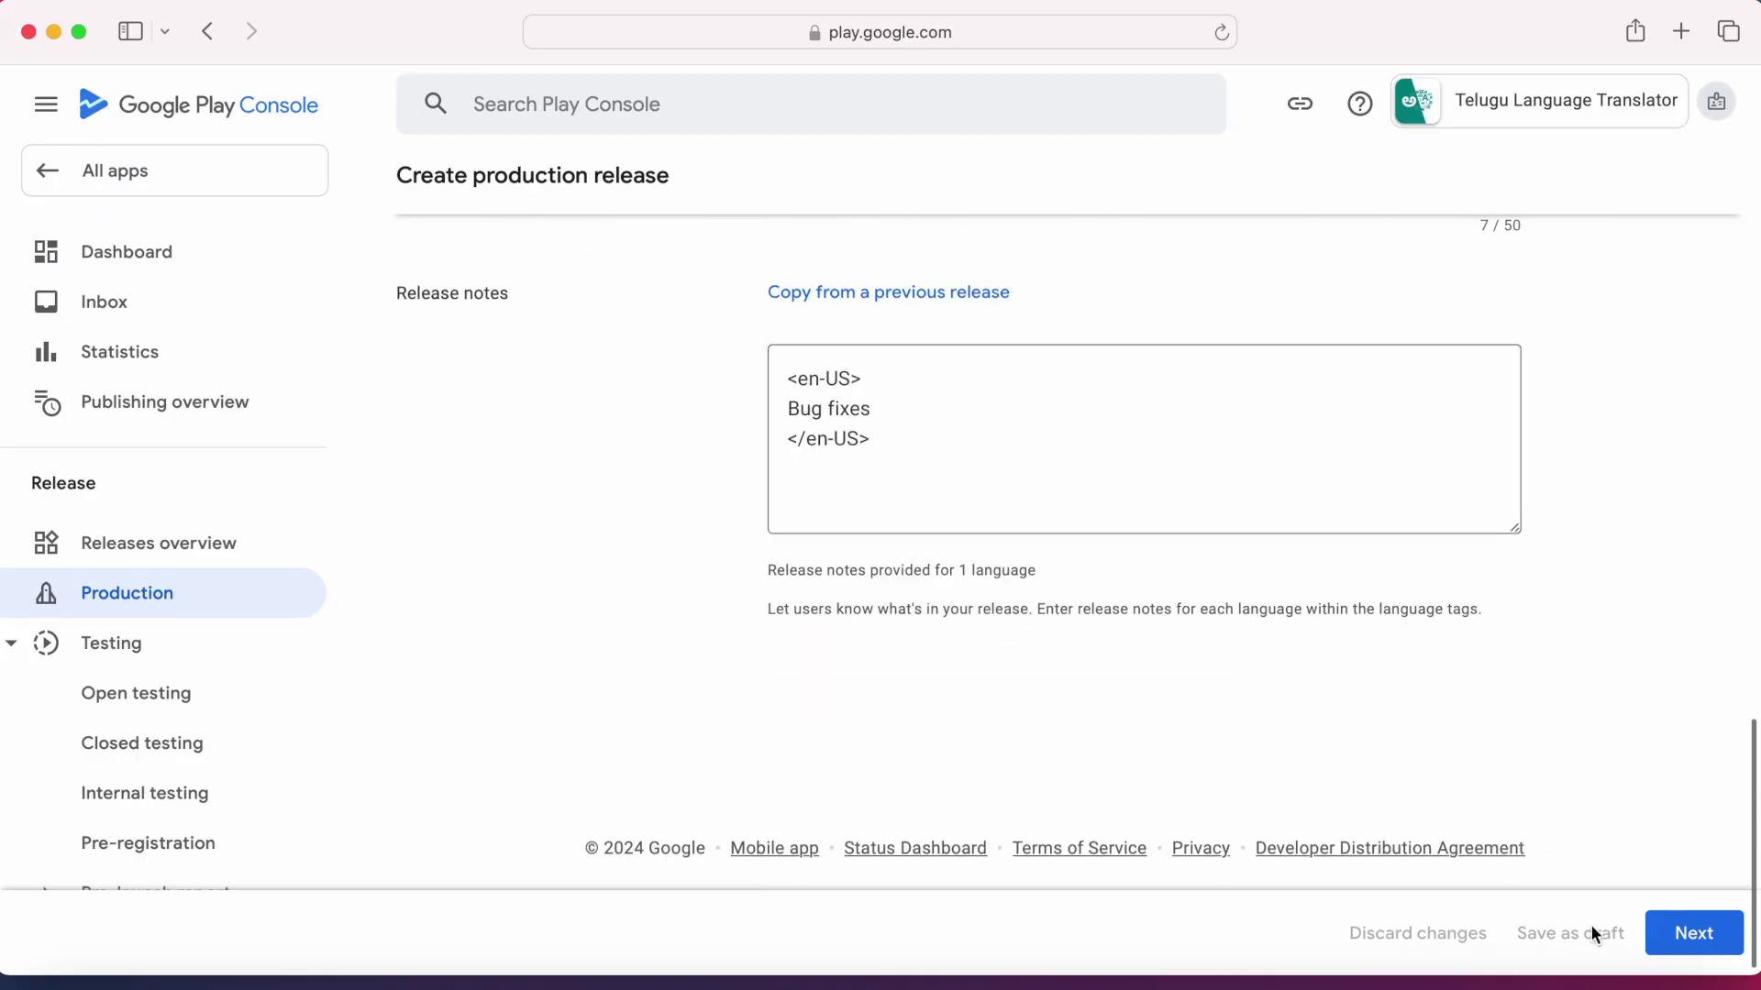
pyautogui.click(1695, 933)
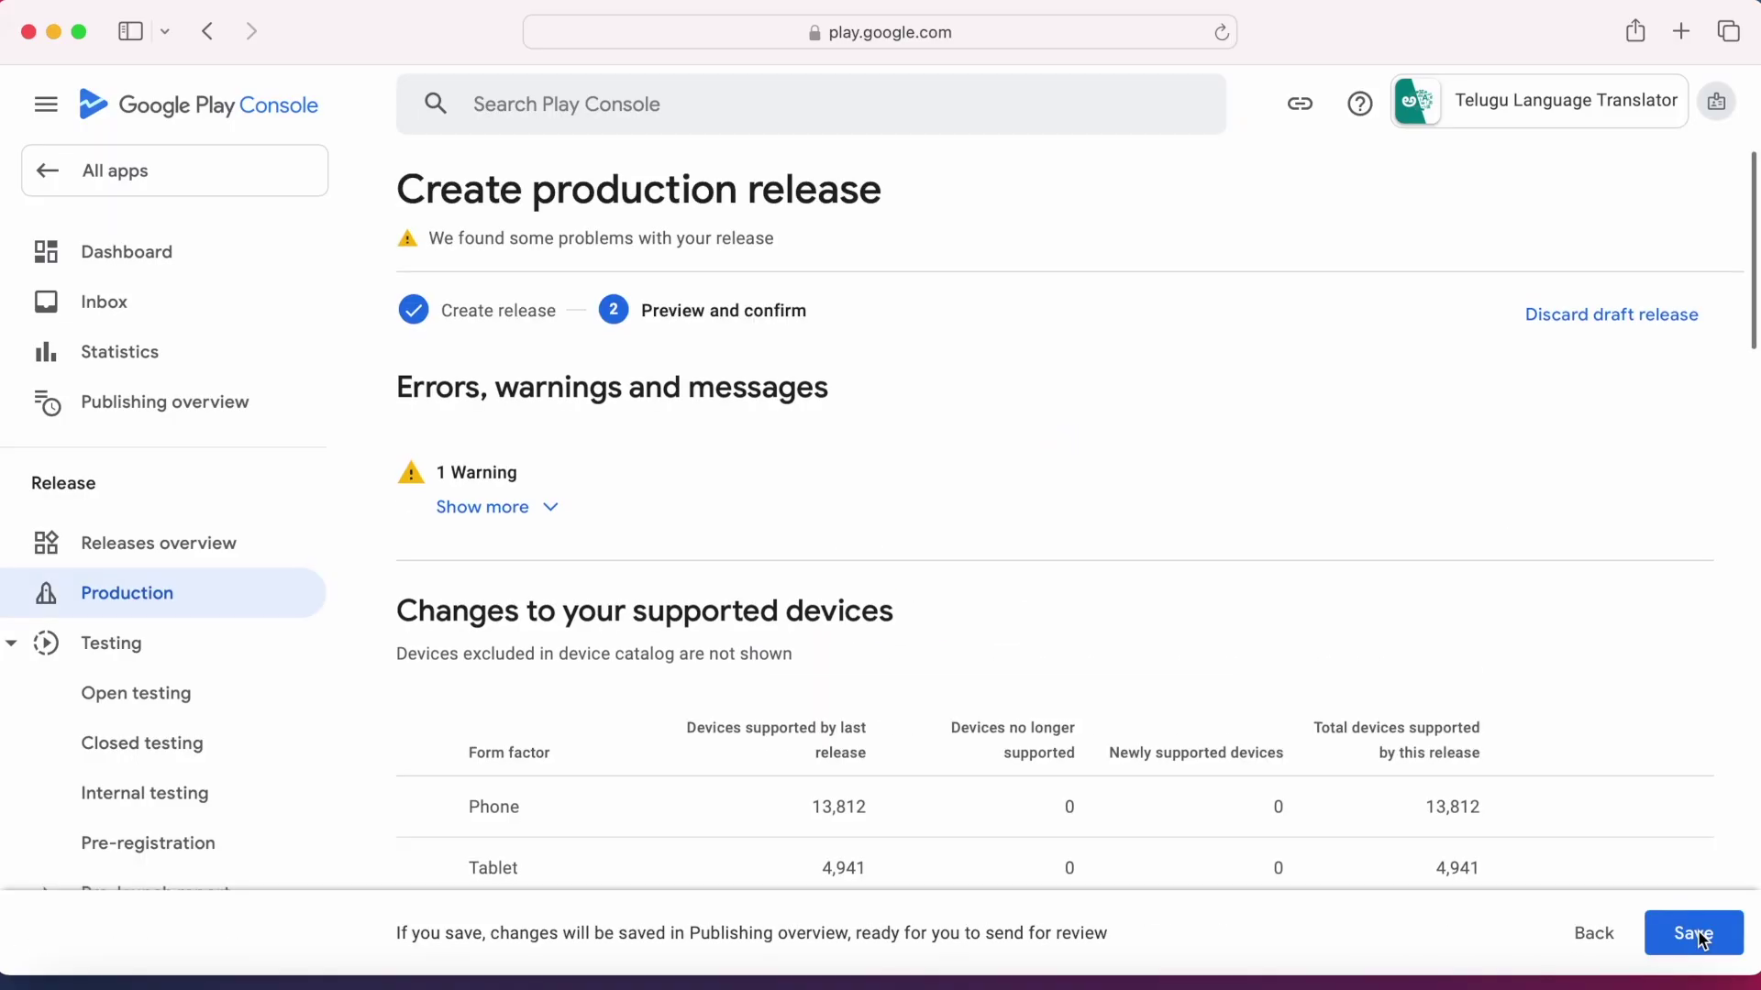
# Keep the production roll-out at 100.0% and save the release
pyautogui.scroll(-10, 1185, 574)
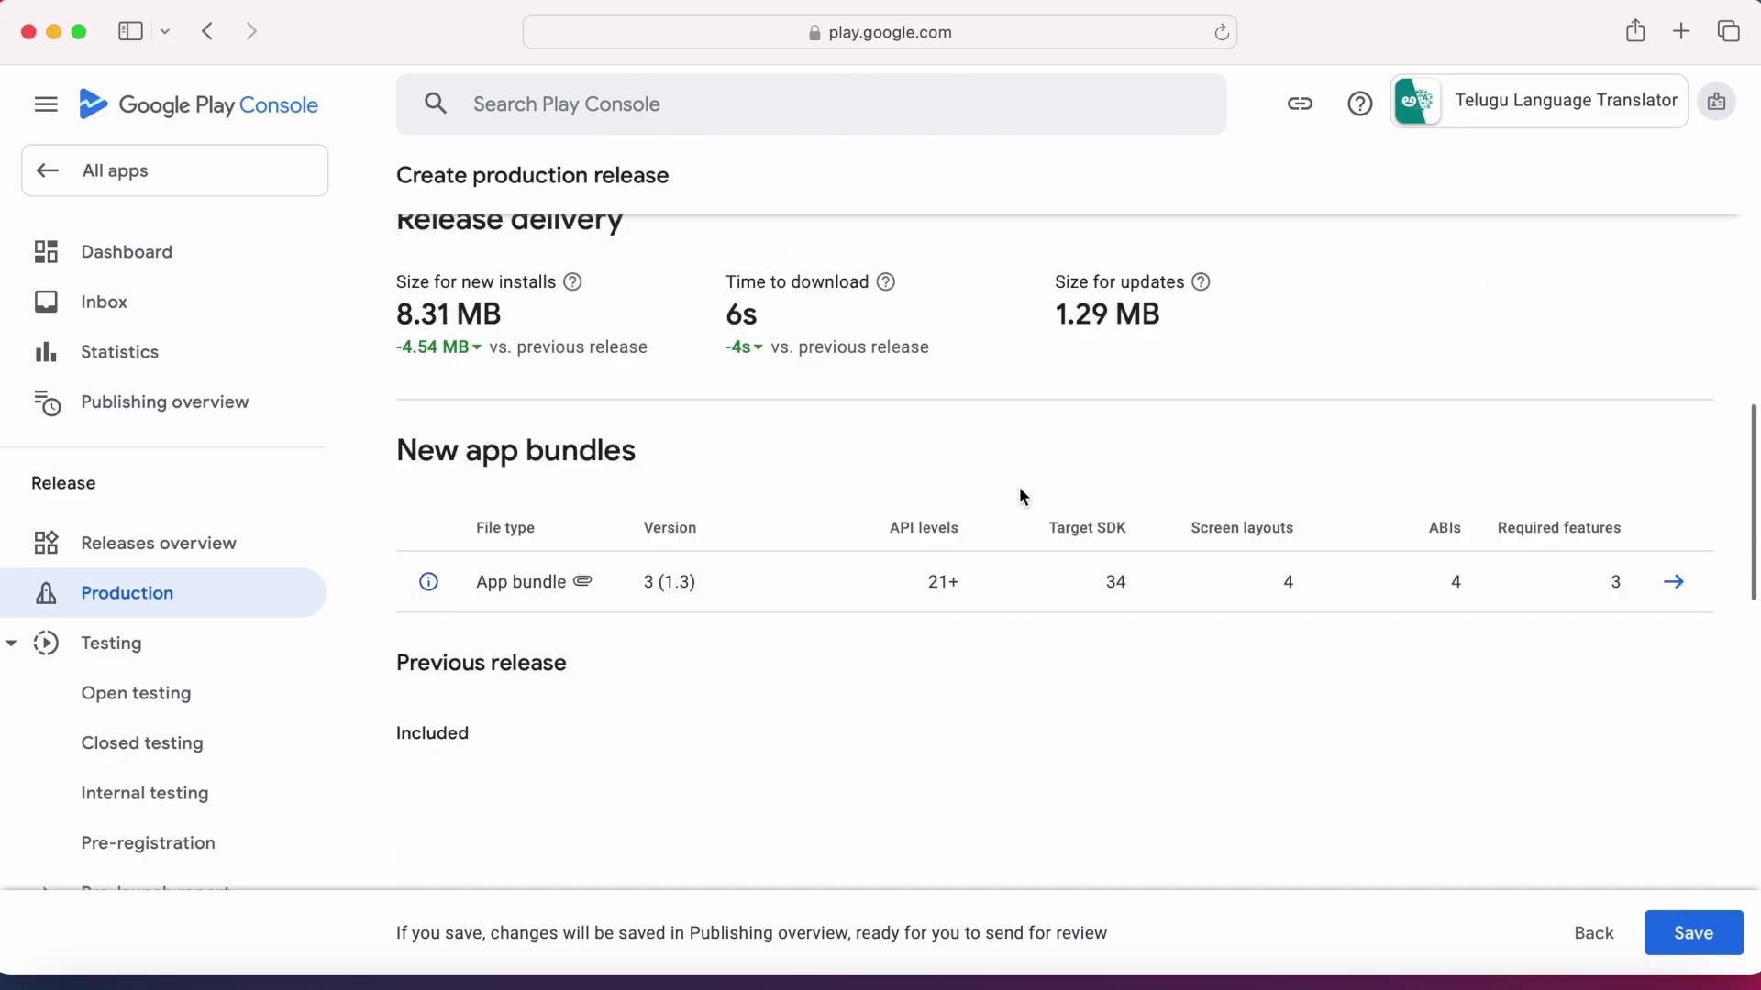
pyautogui.scroll(-10, 1024, 496)
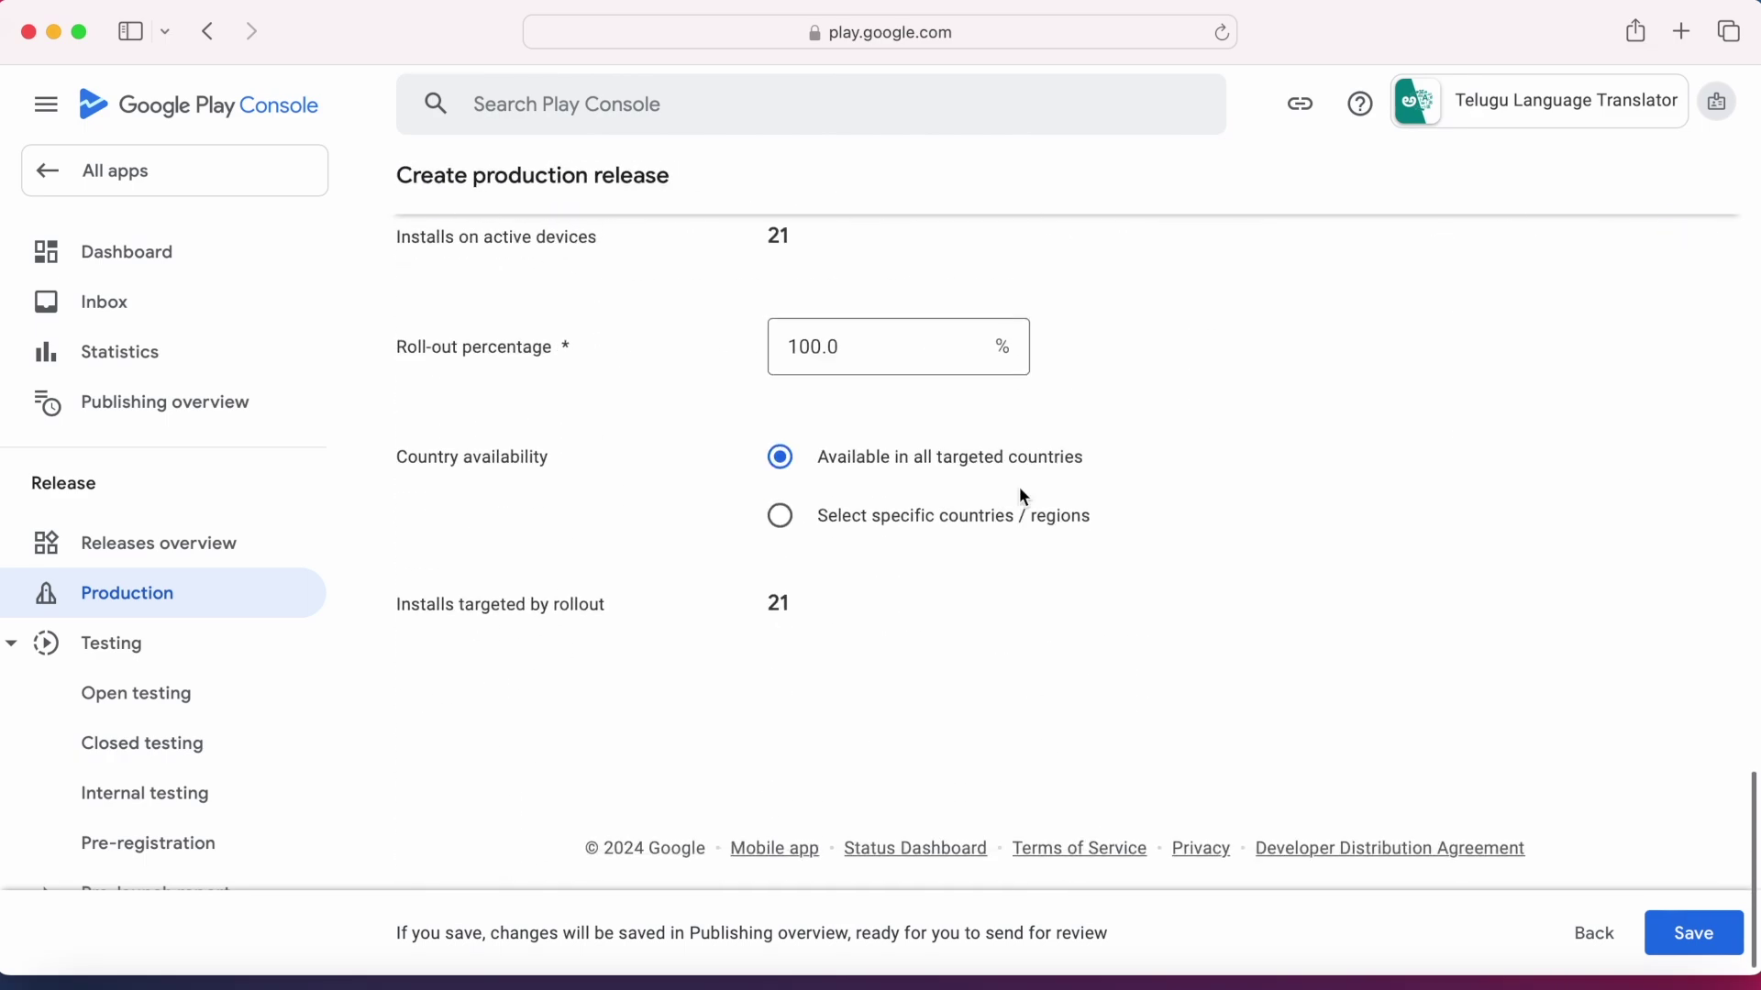
pyautogui.doubleClick(857, 346)
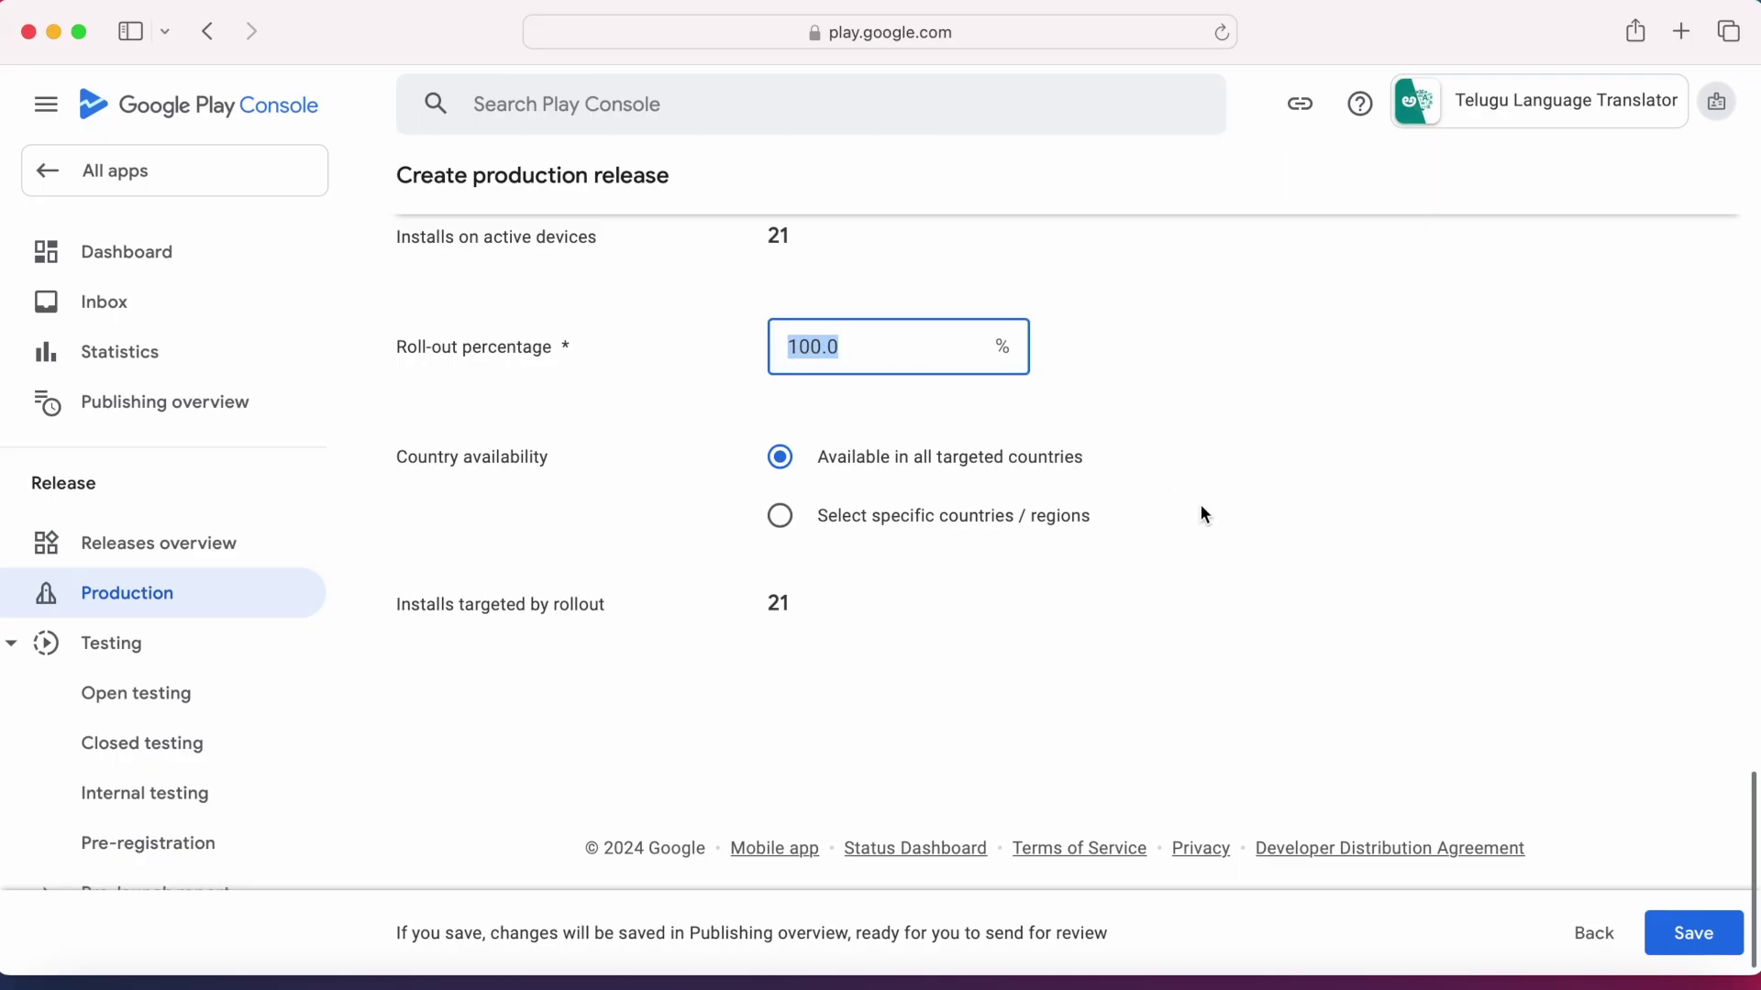
pyautogui.click(961, 330)
pyautogui.click(1709, 932)
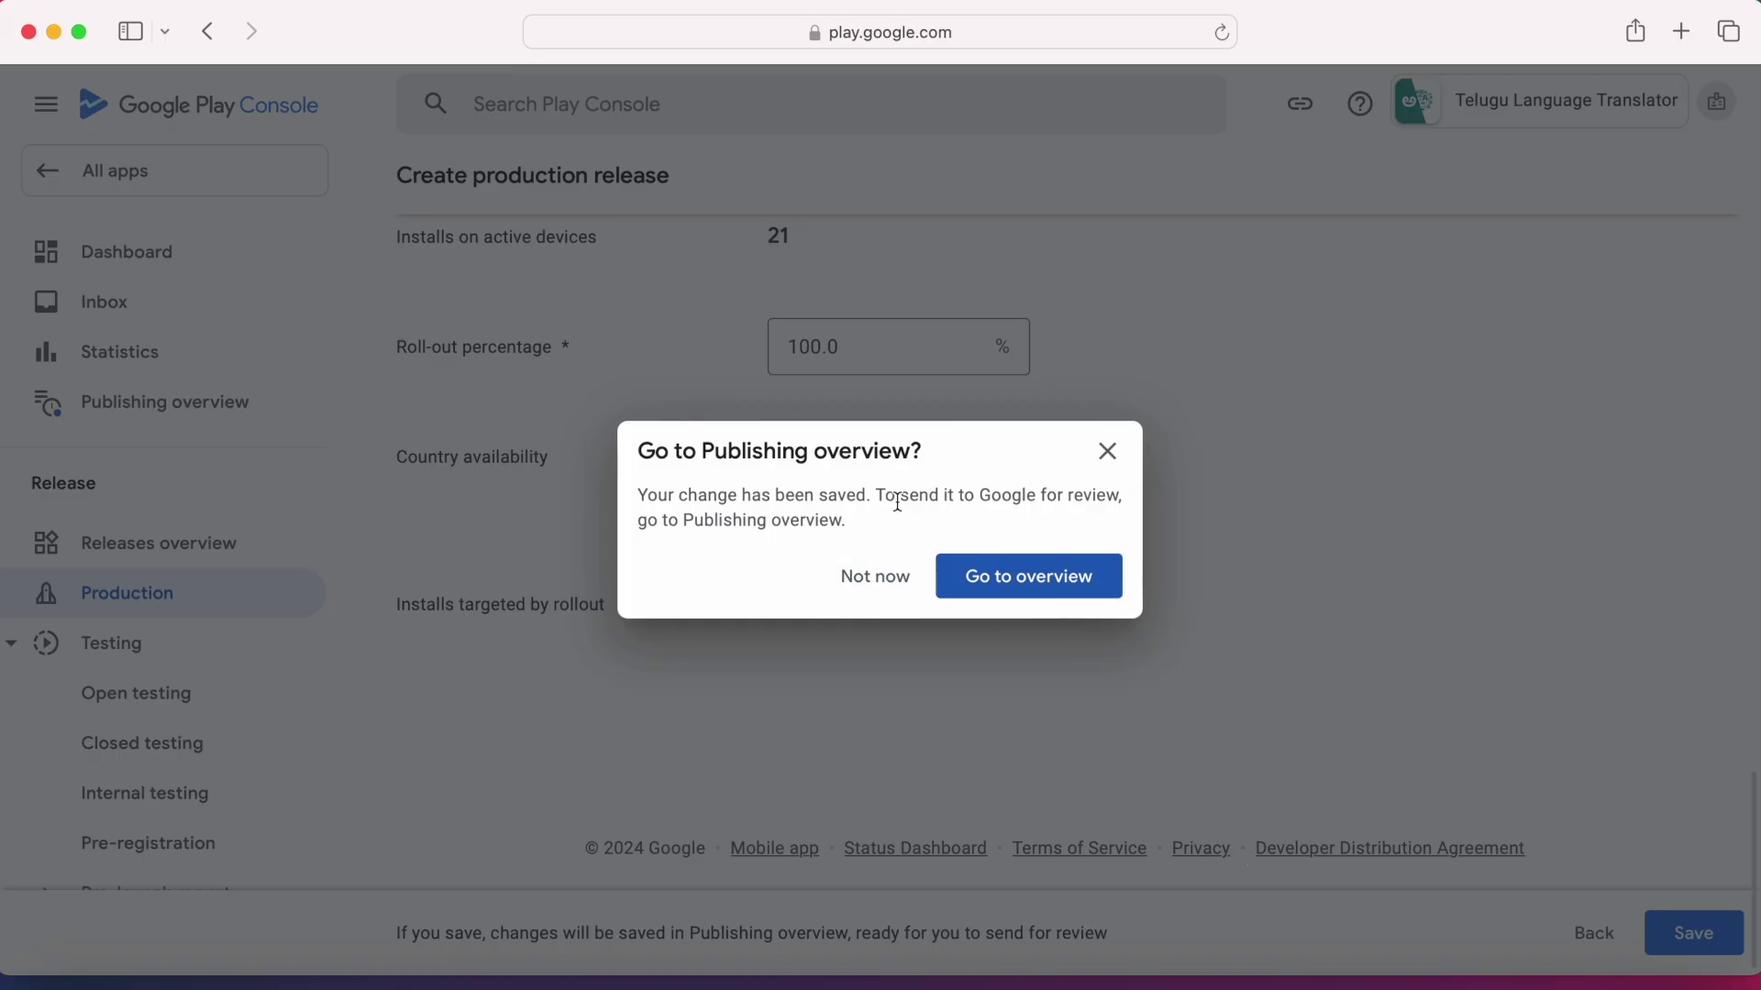
# Send the 1 production change for release 3 (1.3) for review, then return to All apps
pyautogui.click(1029, 578)
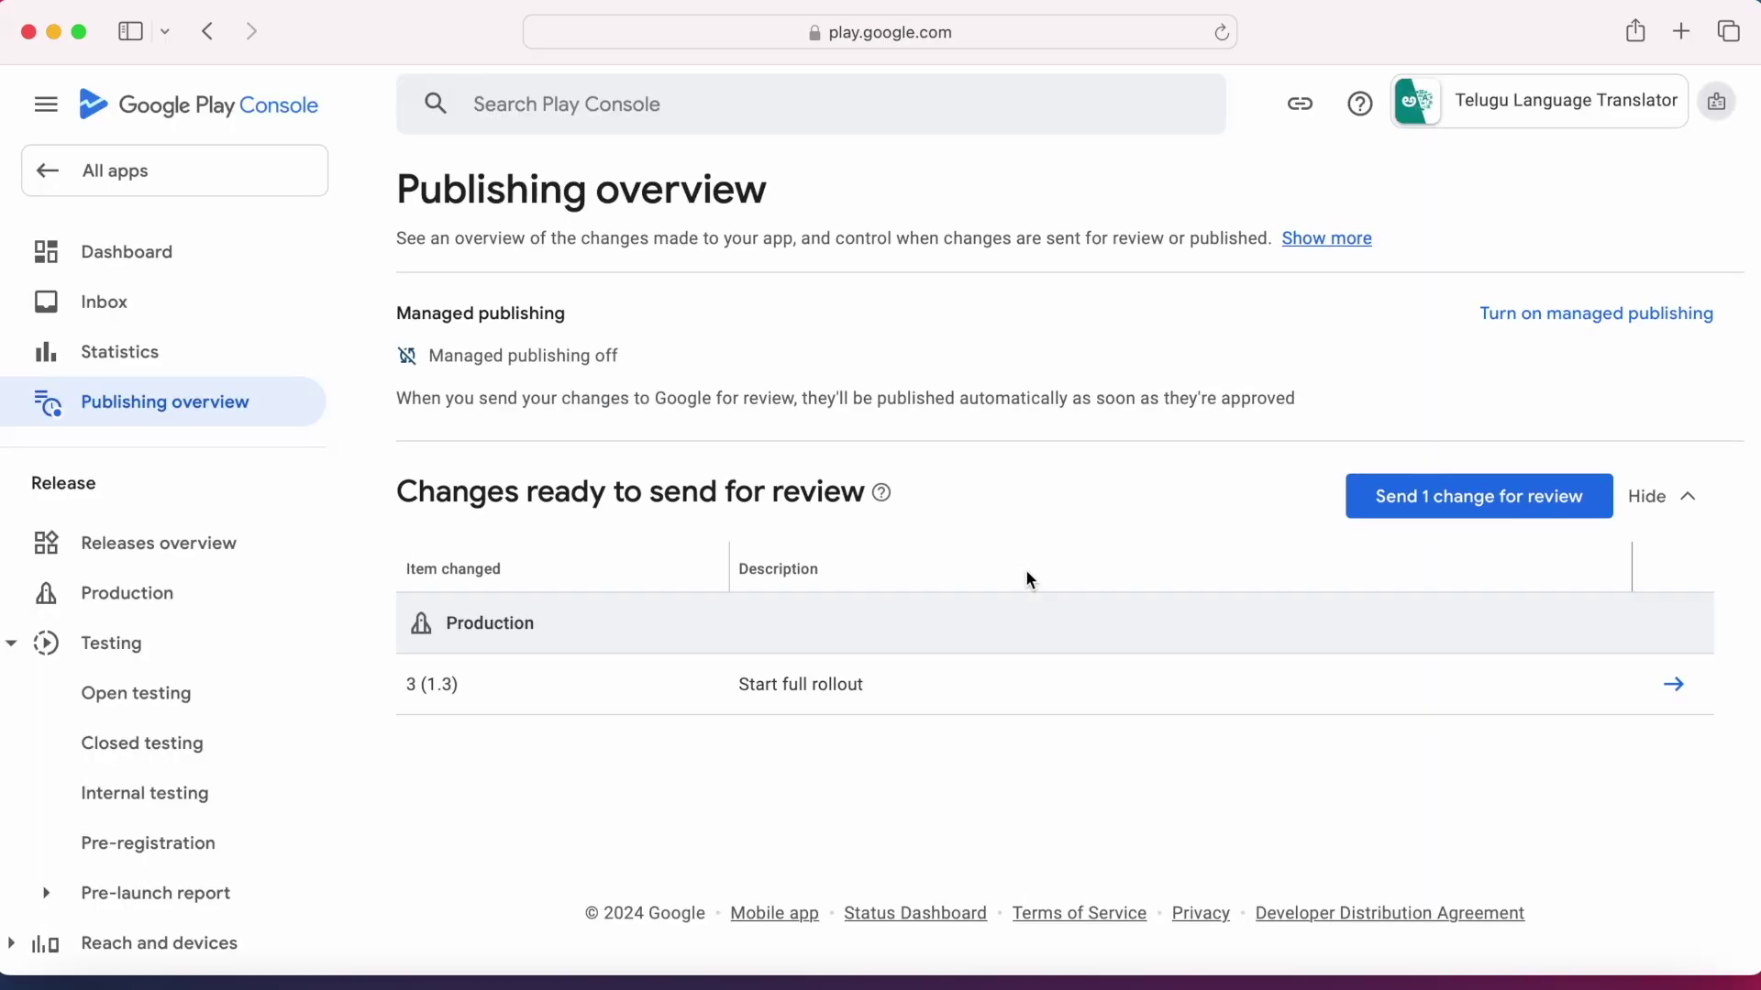
pyautogui.click(1477, 499)
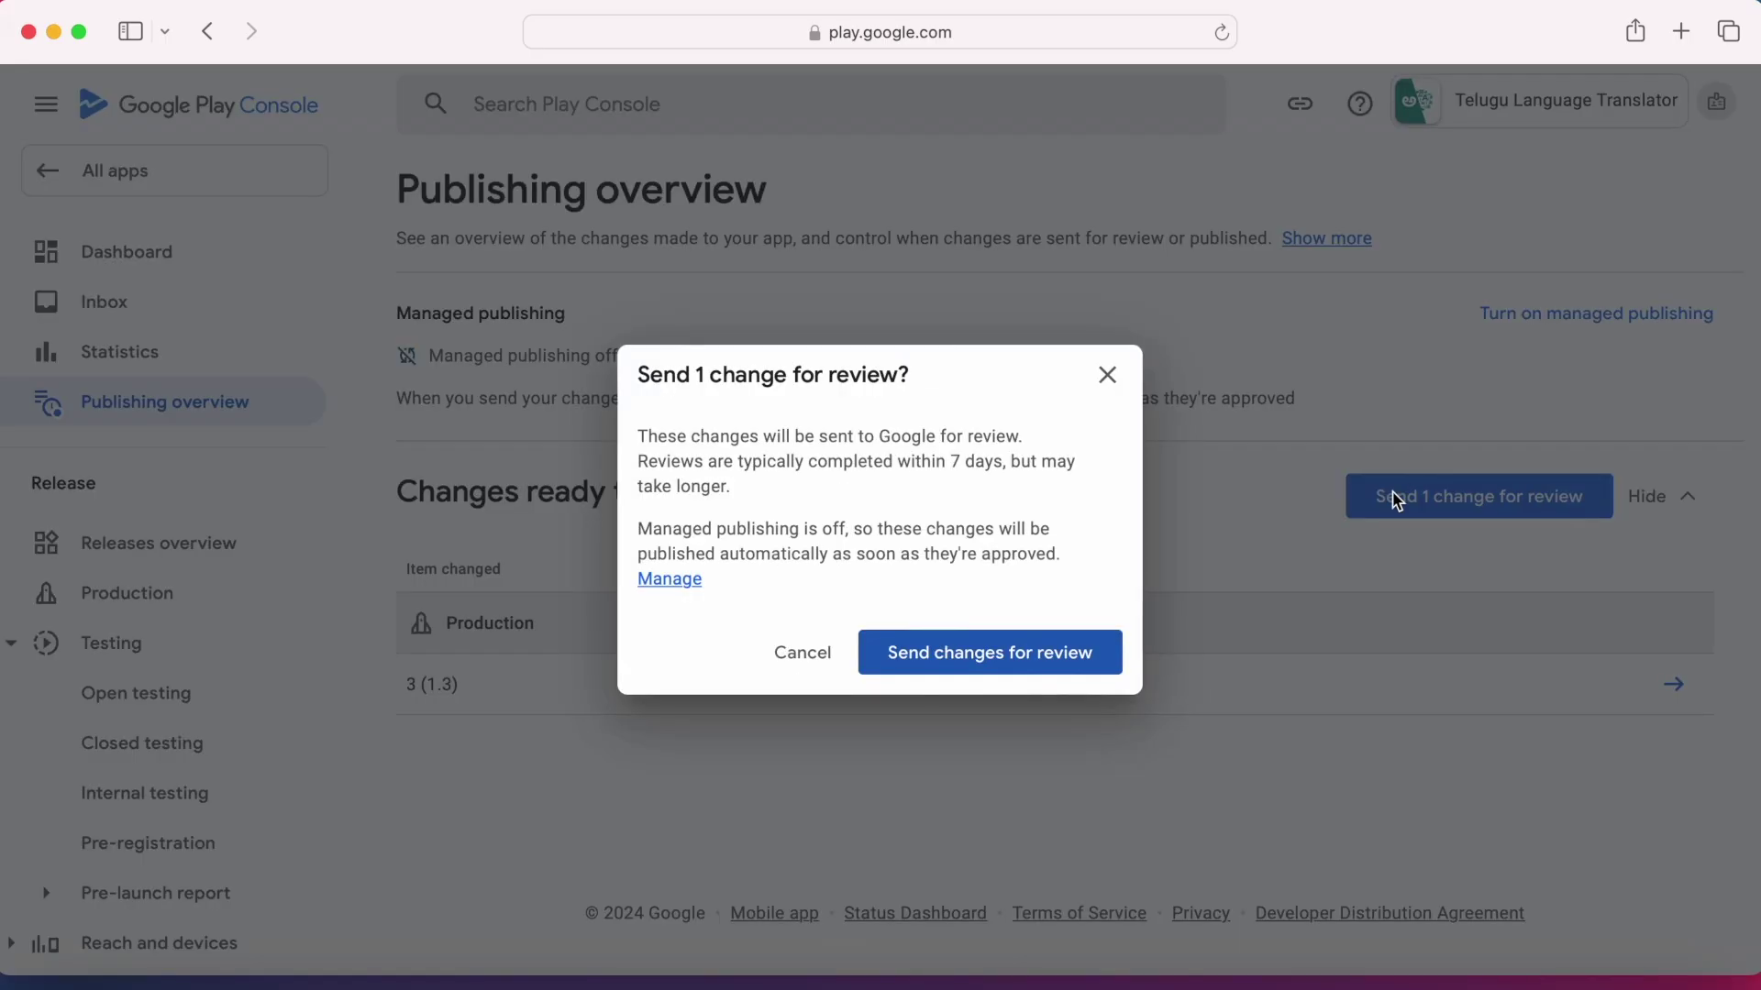
pyautogui.click(1069, 655)
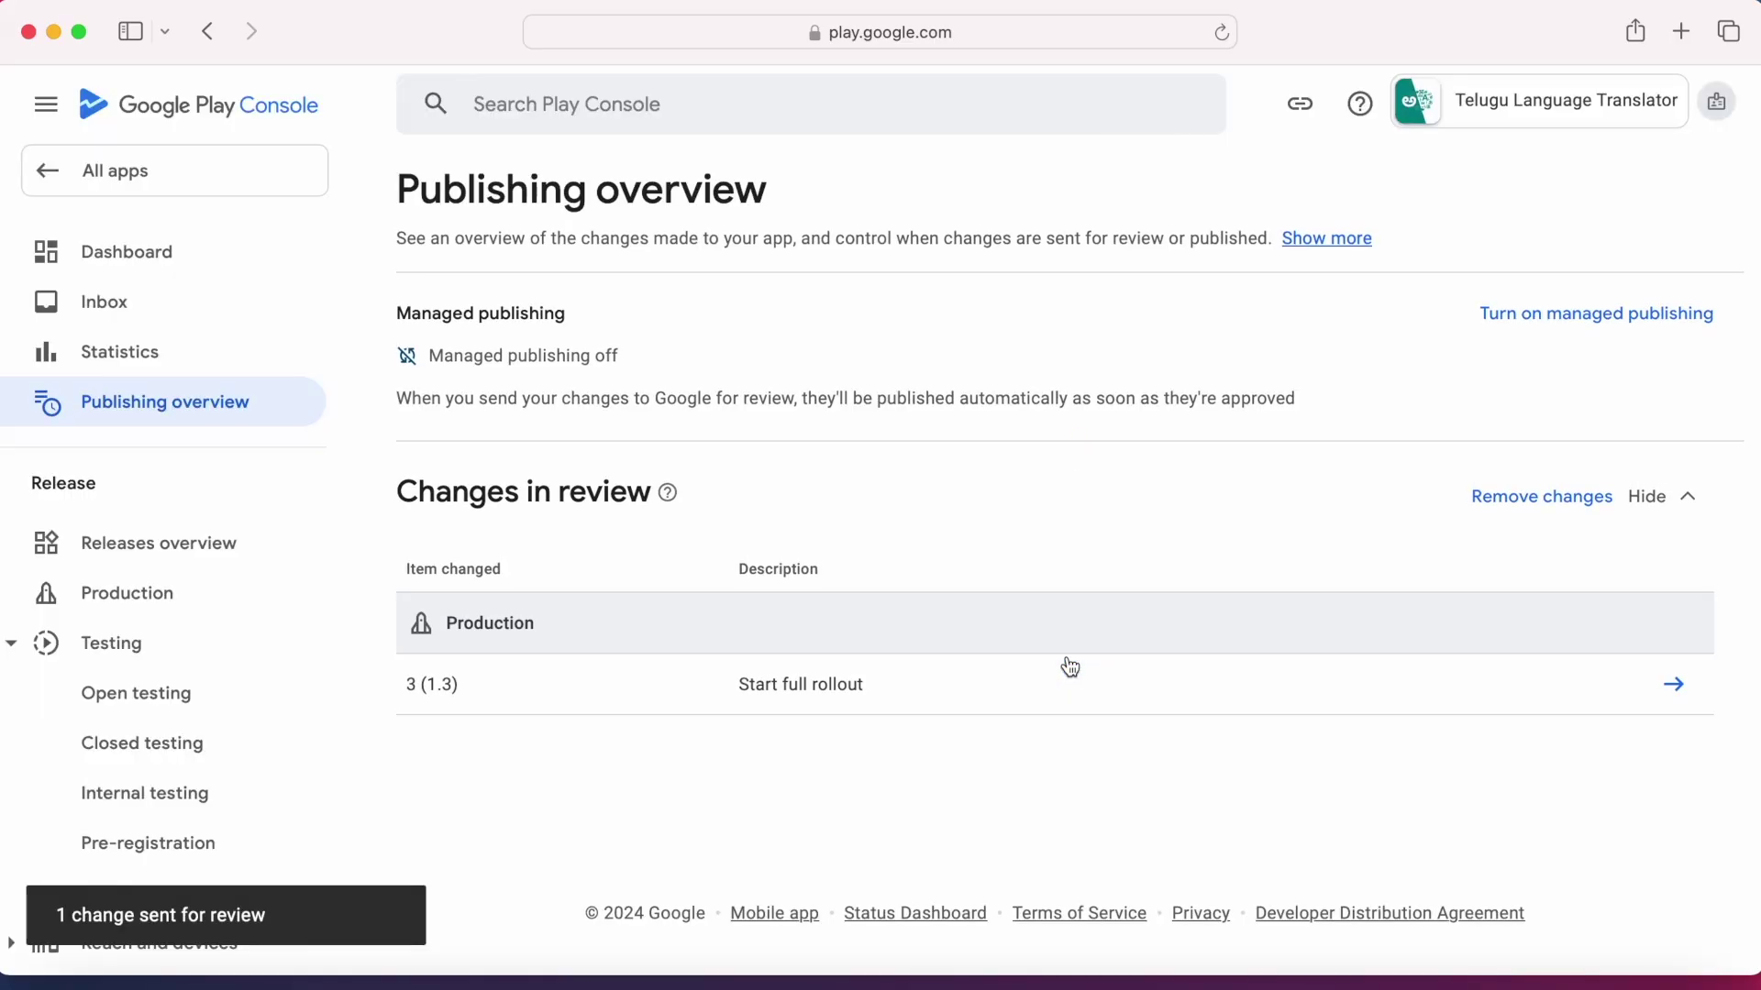
pyautogui.click(187, 177)
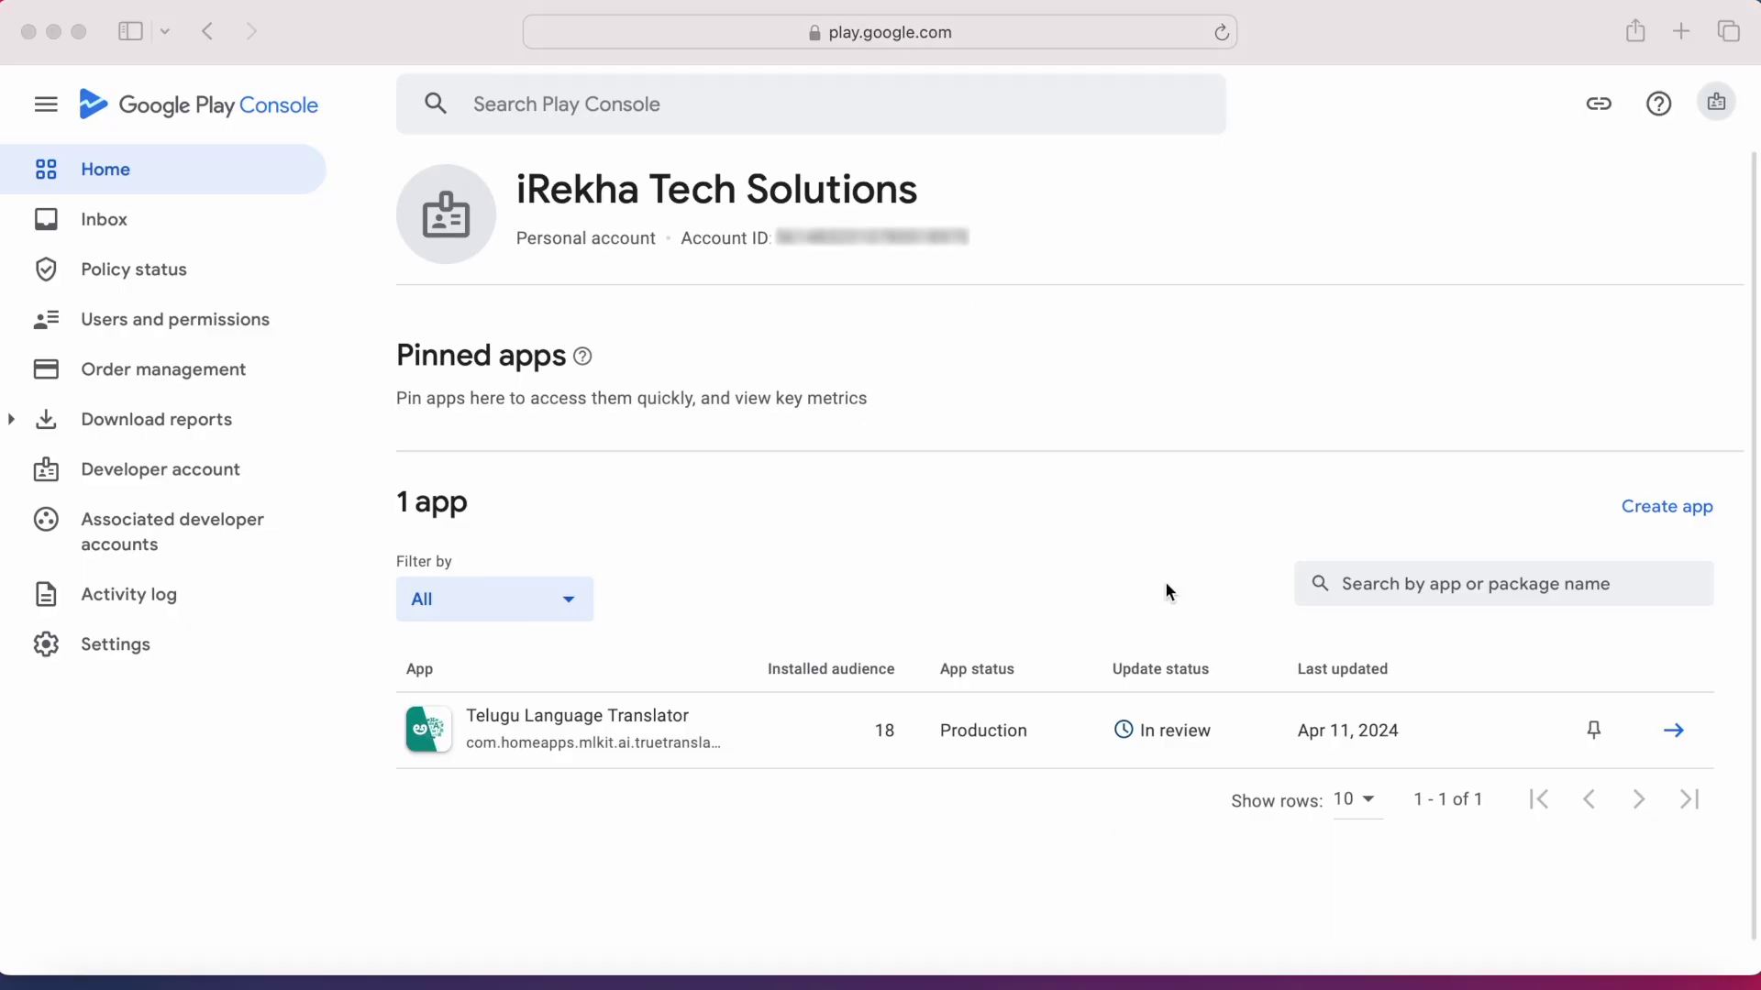
# Check the Store listing and App content declarations items in the requirements note, then return to the browser
pyautogui.click(1610, 979)
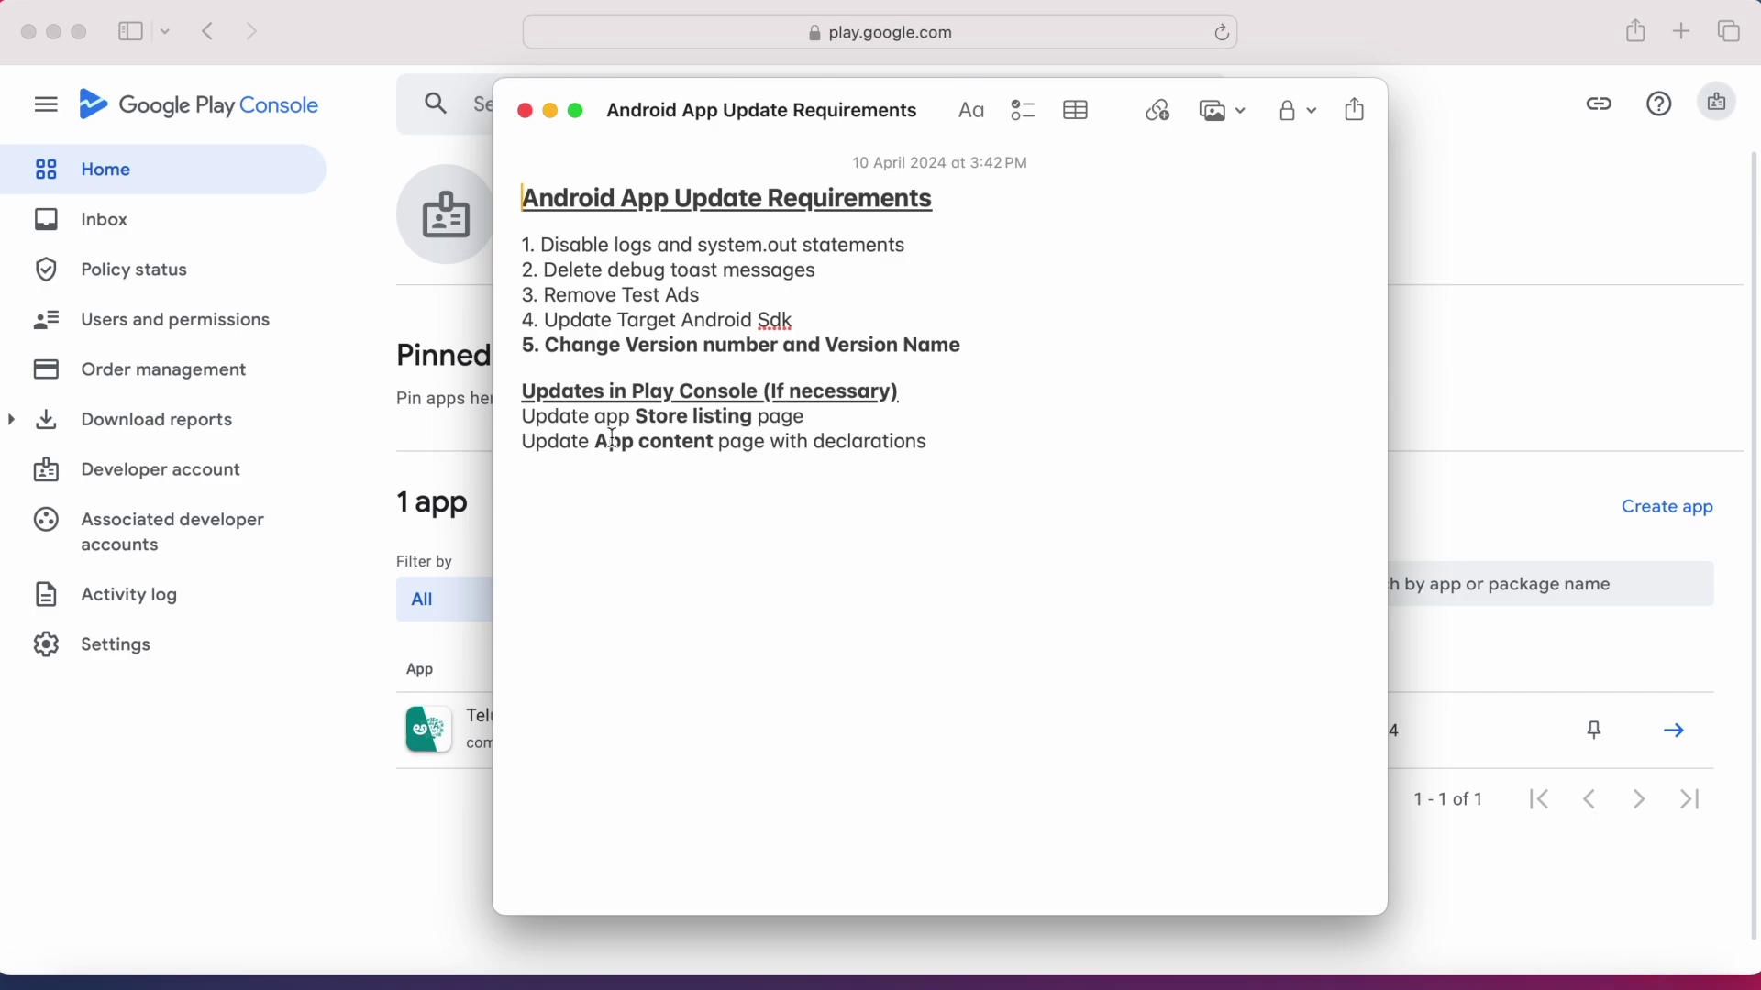
pyautogui.moveTo(523, 417); pyautogui.dragTo(822, 411)
pyautogui.moveTo(521, 443); pyautogui.dragTo(931, 440)
pyautogui.click(830, 419)
pyautogui.moveTo(528, 419); pyautogui.dragTo(821, 425)
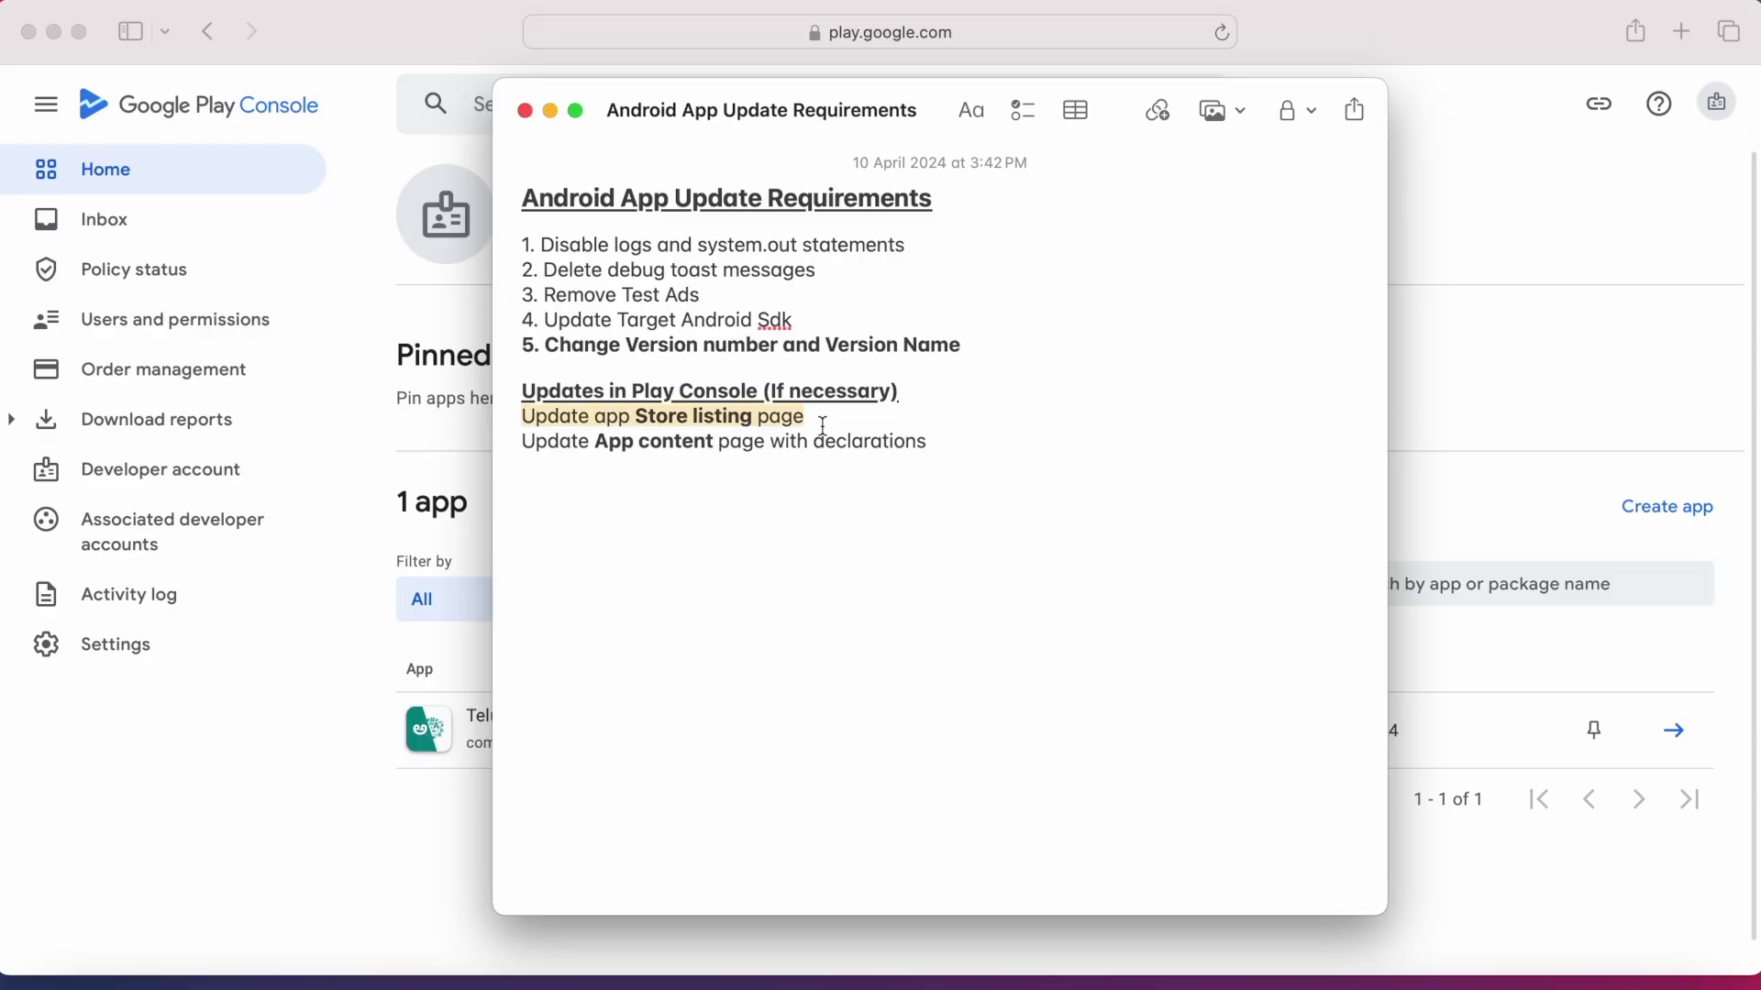
pyautogui.press('super+Tab')
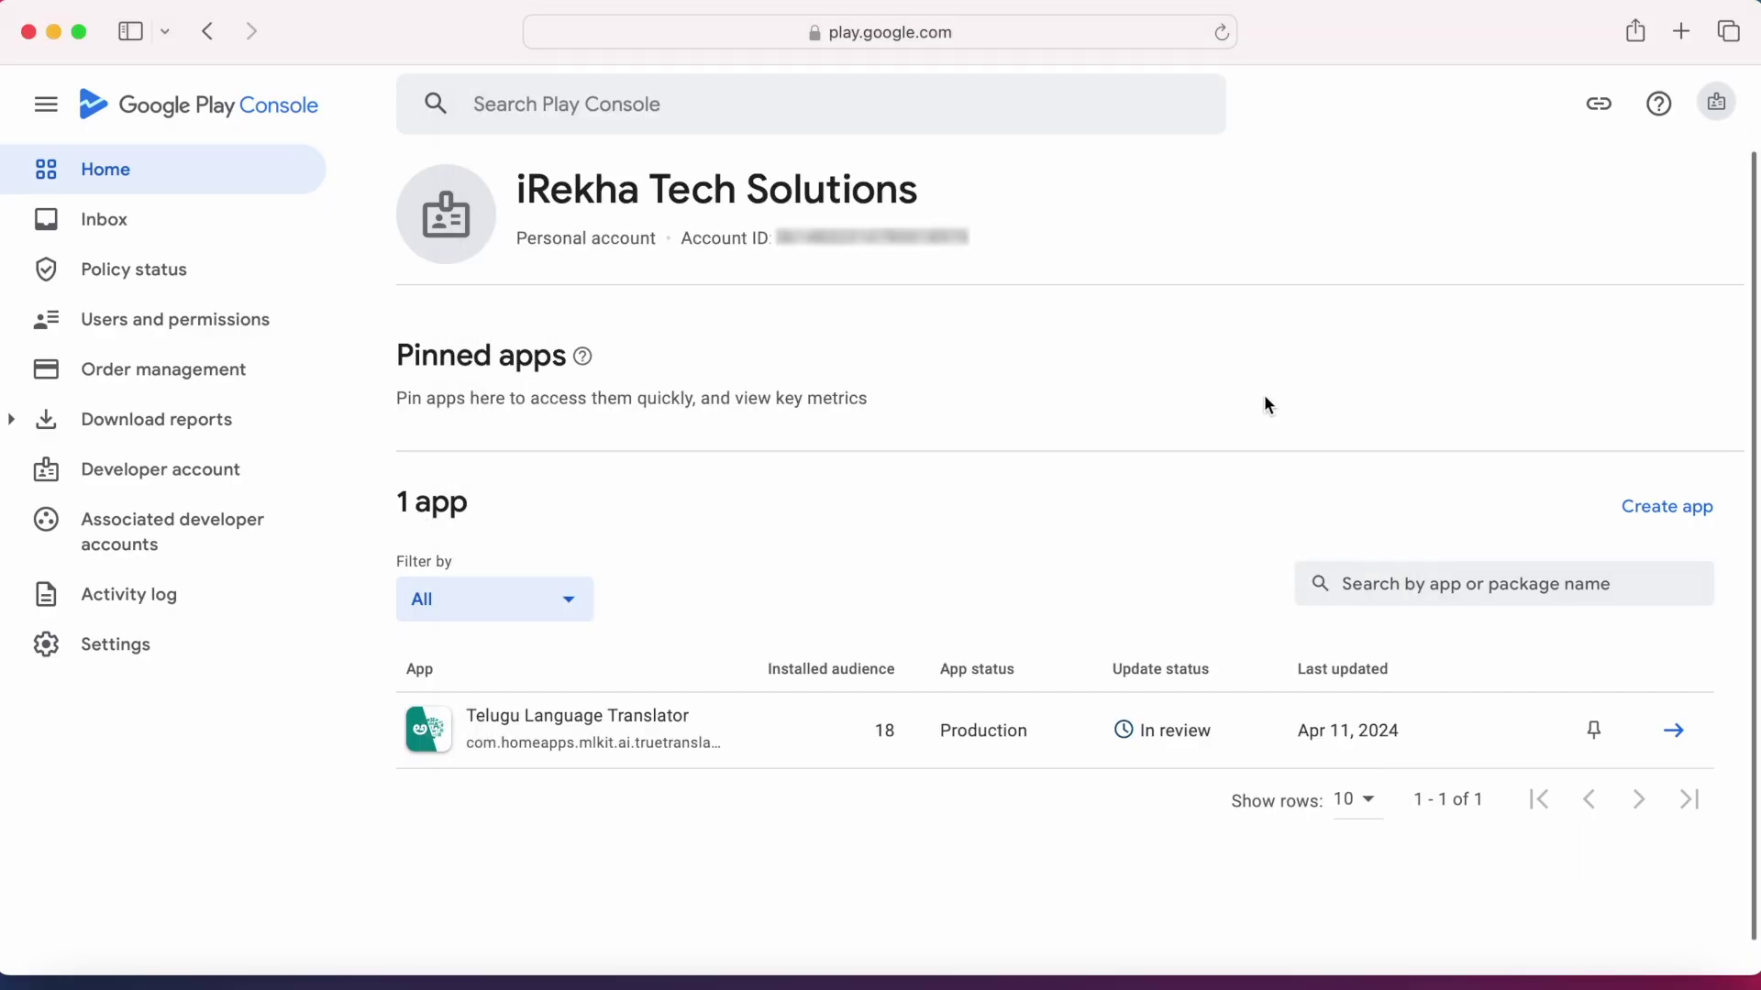
# Open the Telugu Language Translator's Main store listing under Store presence
pyautogui.click(598, 731)
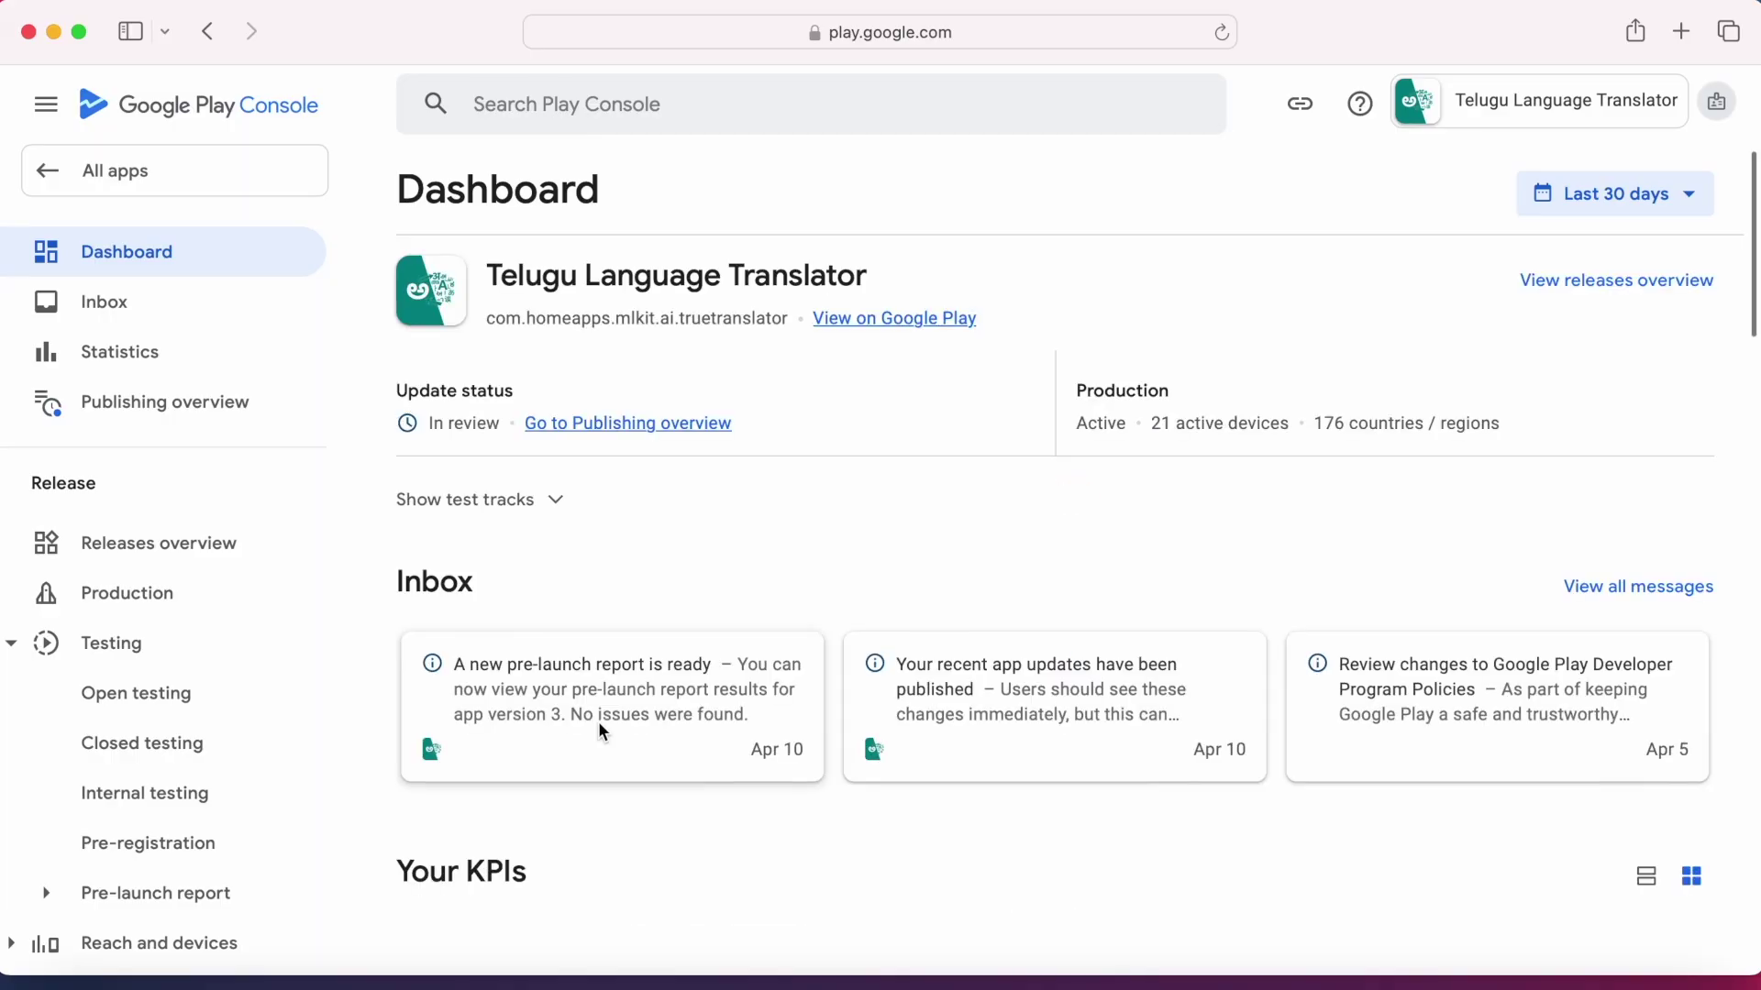
pyautogui.click(12, 644)
pyautogui.scroll(-10, 144, 720)
pyautogui.scroll(-1, 144, 719)
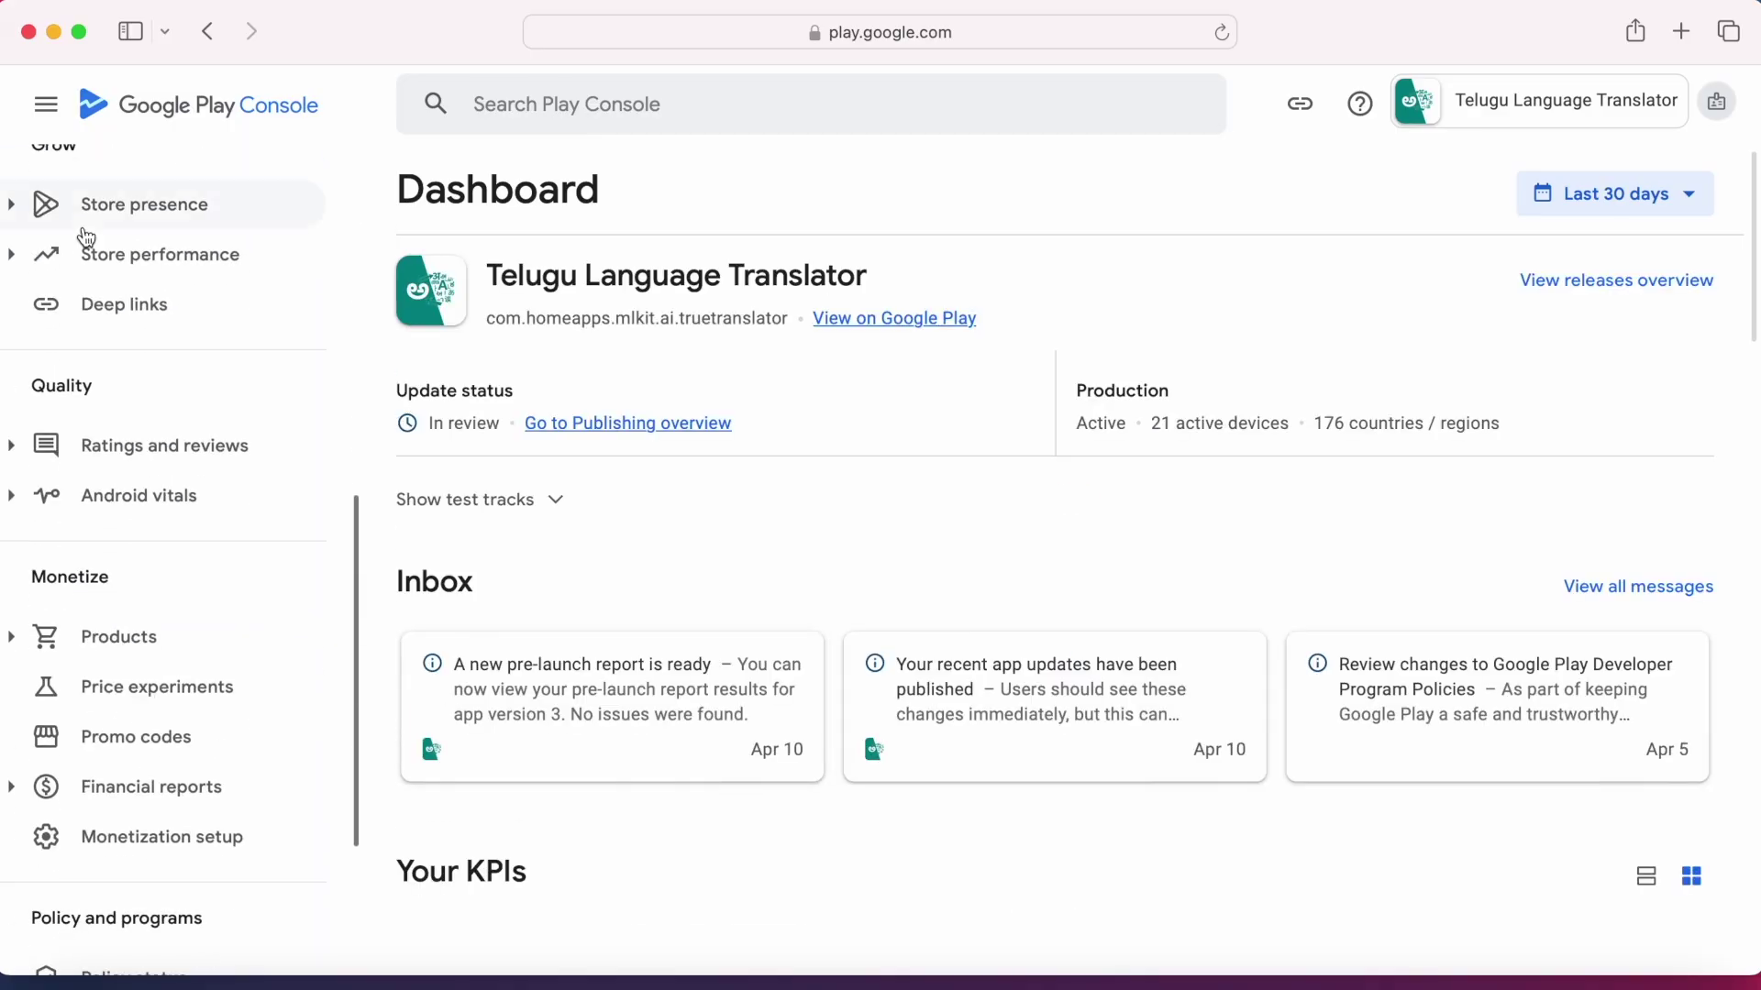
pyautogui.click(18, 209)
pyautogui.click(188, 262)
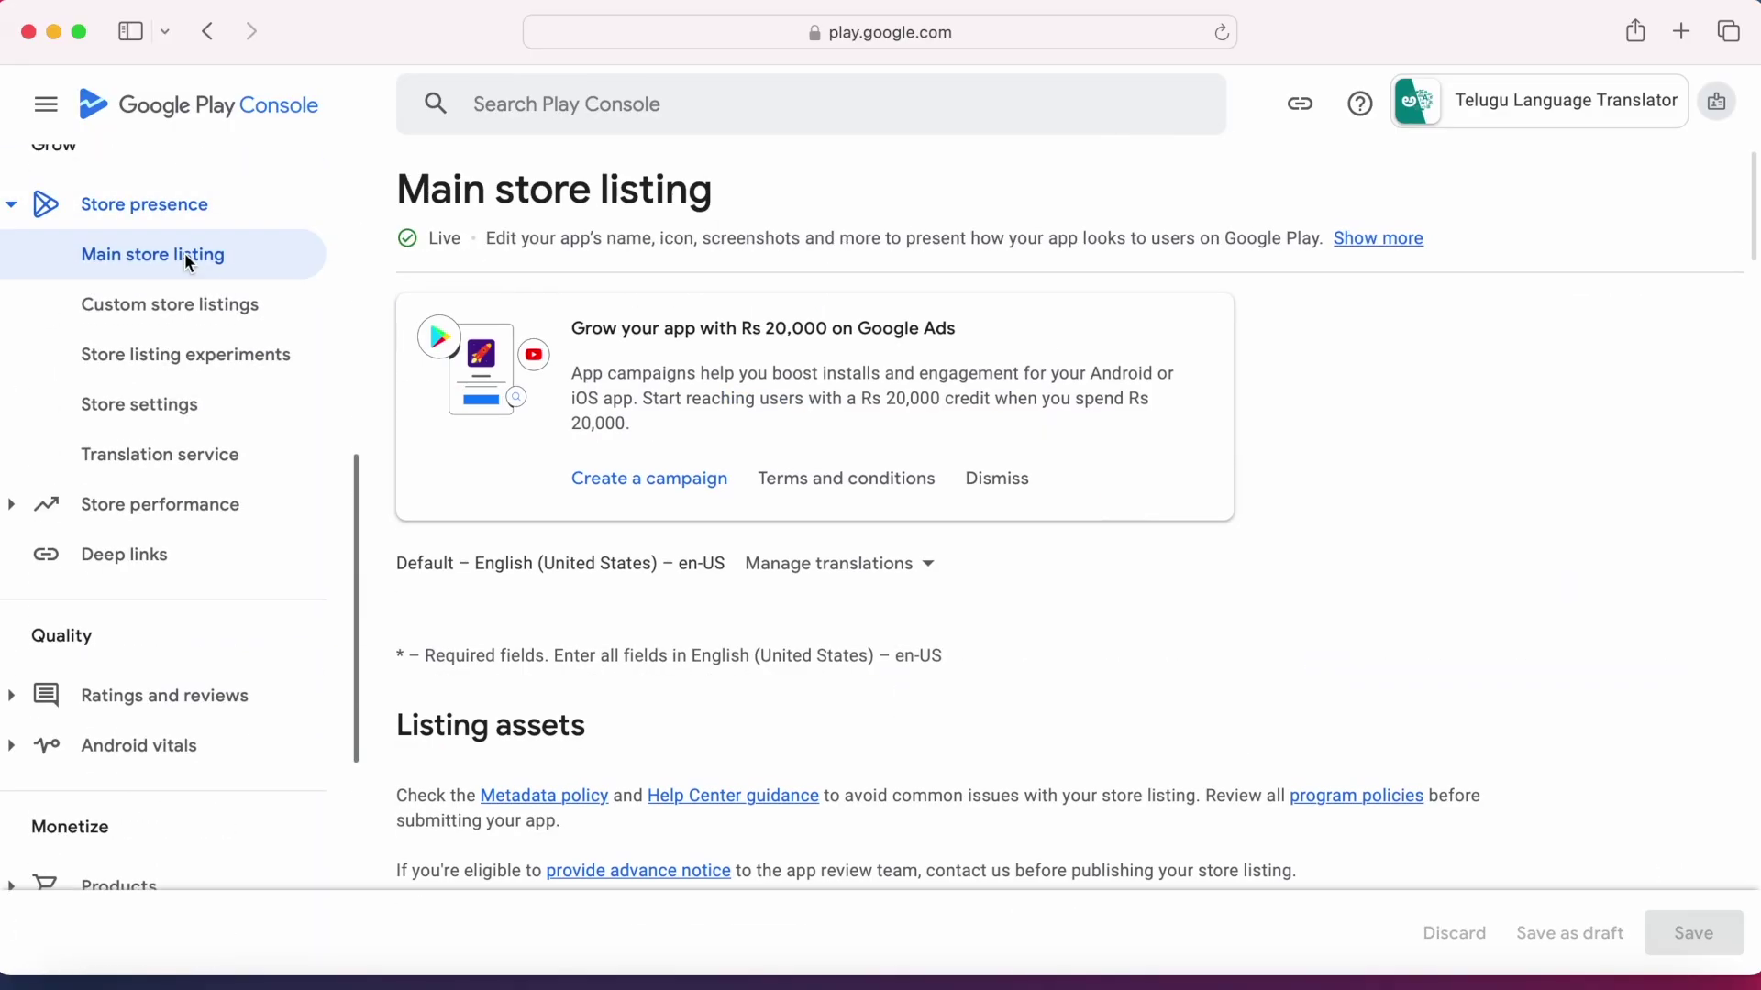
# Scroll through the listing's Full description, graphics and screenshots, then return to the top
pyautogui.scroll(-6, 1131, 668)
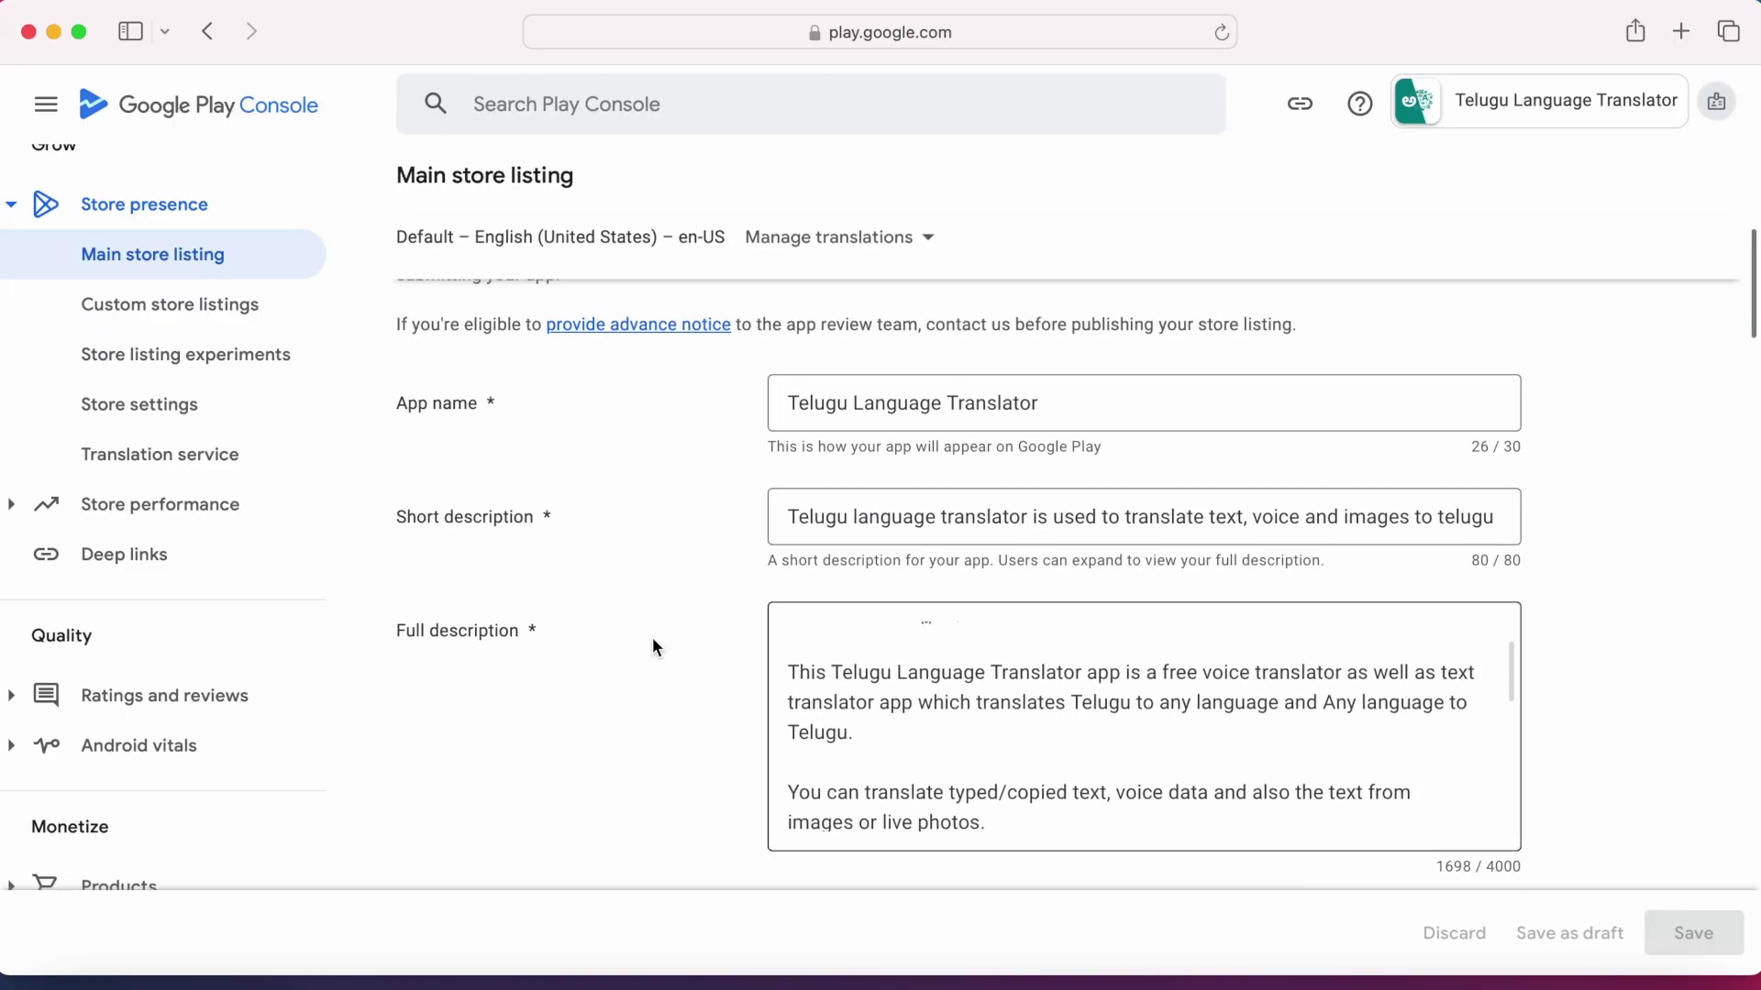
pyautogui.tripleClick(398, 635)
pyautogui.scroll(-5, 1014, 663)
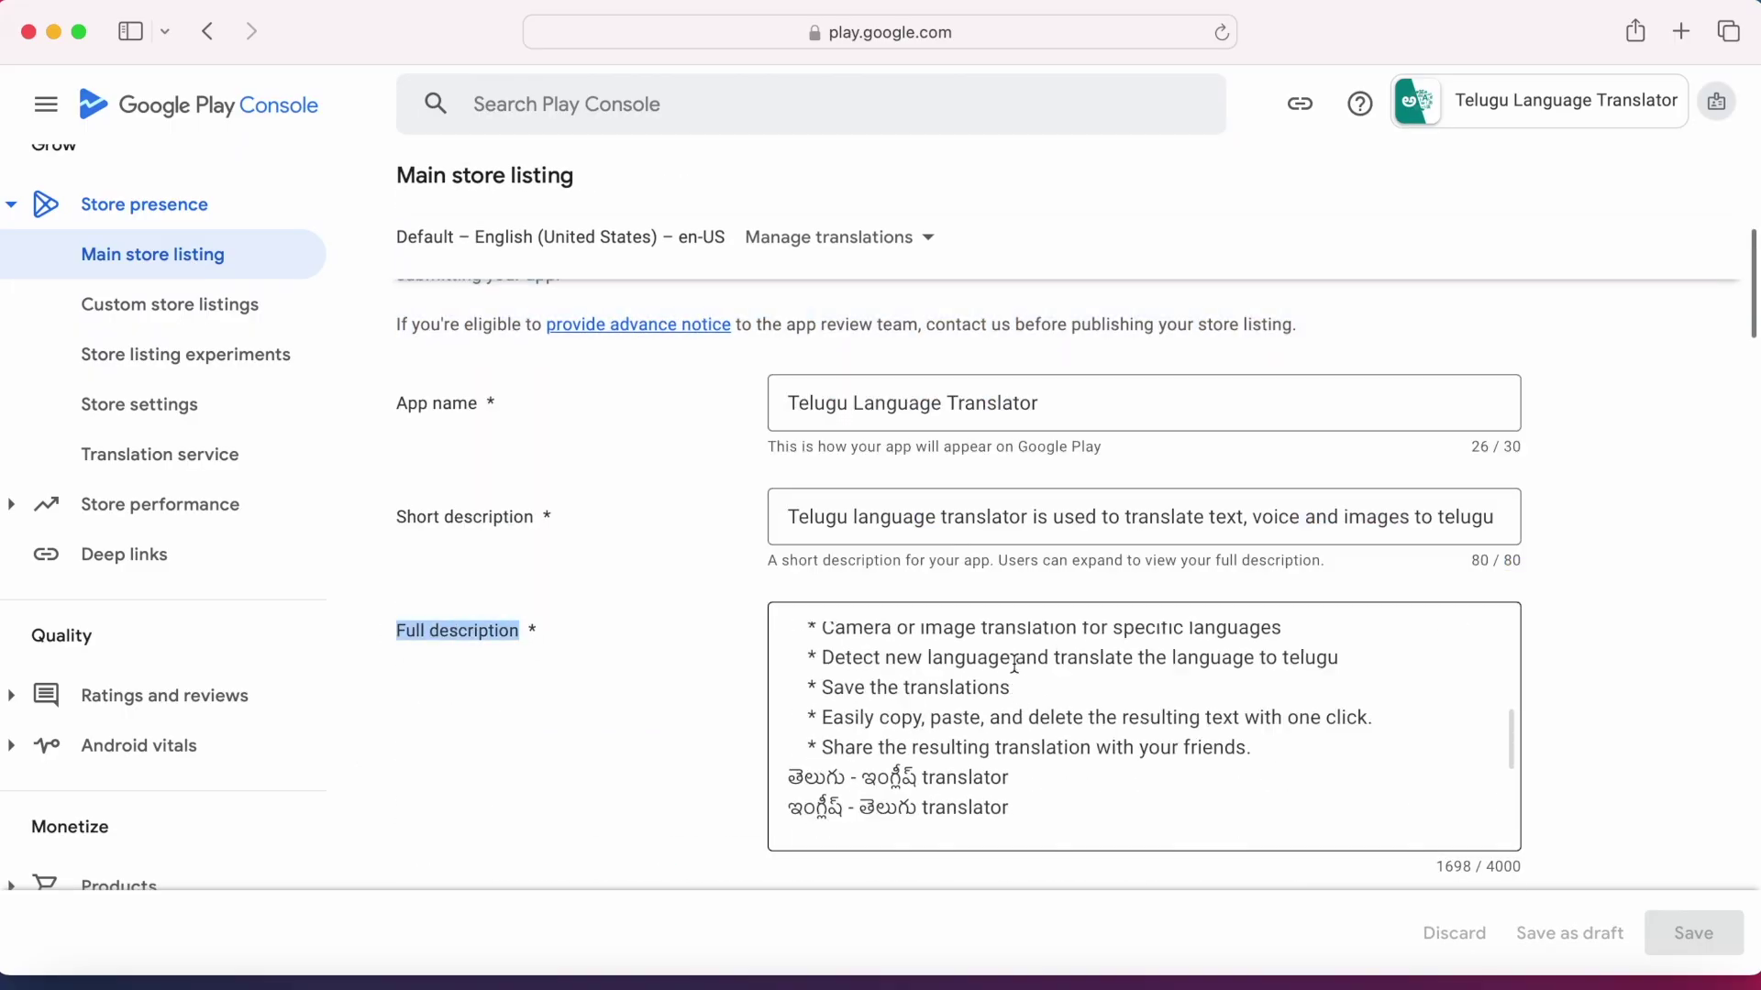
pyautogui.scroll(-10, 1014, 662)
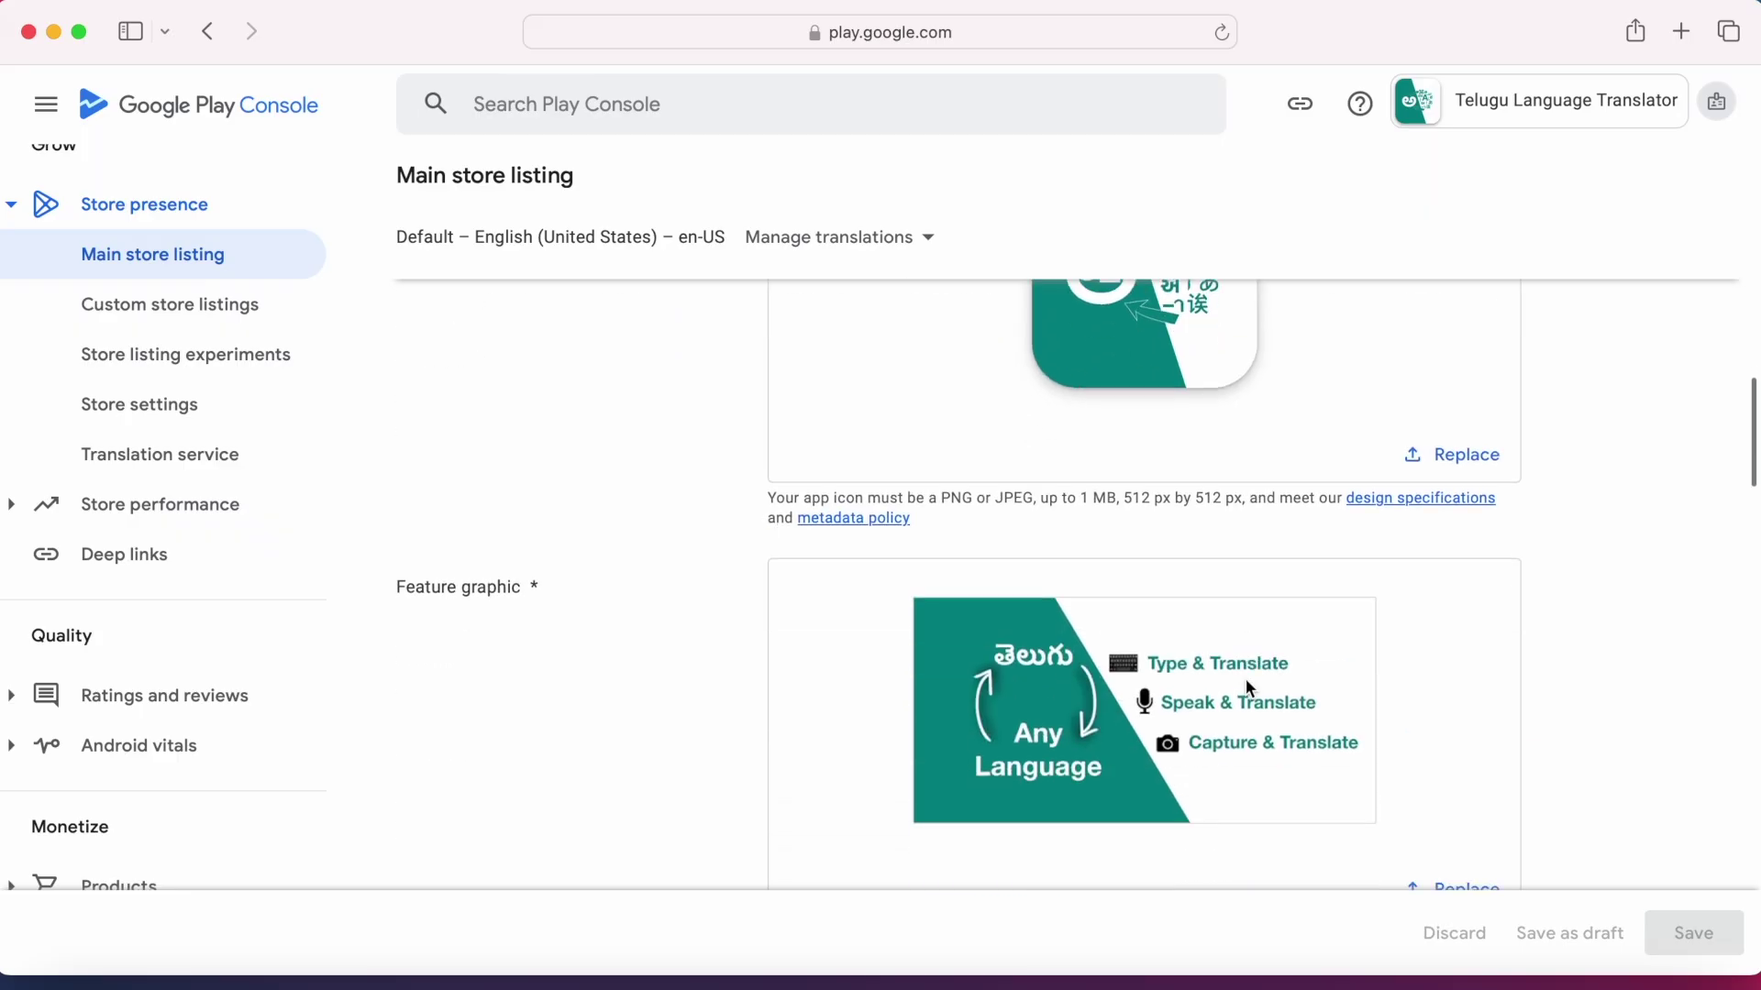
pyautogui.scroll(-10, 1249, 688)
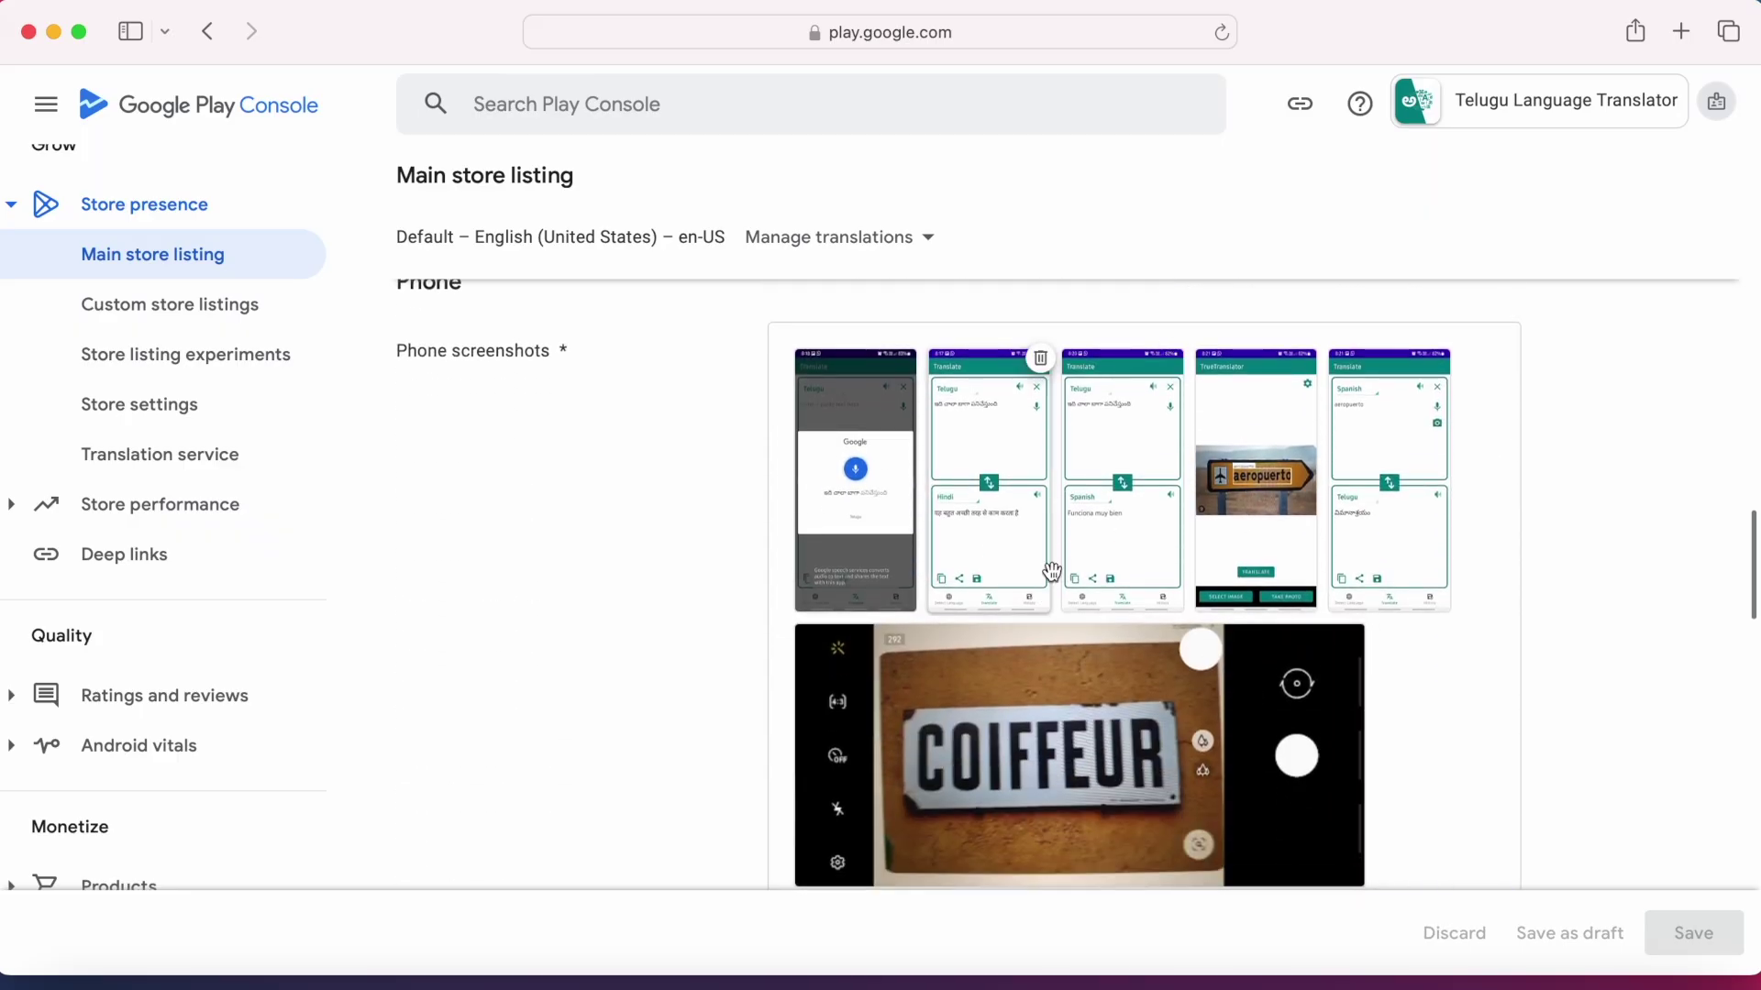
pyautogui.scroll(-8, 1479, 766)
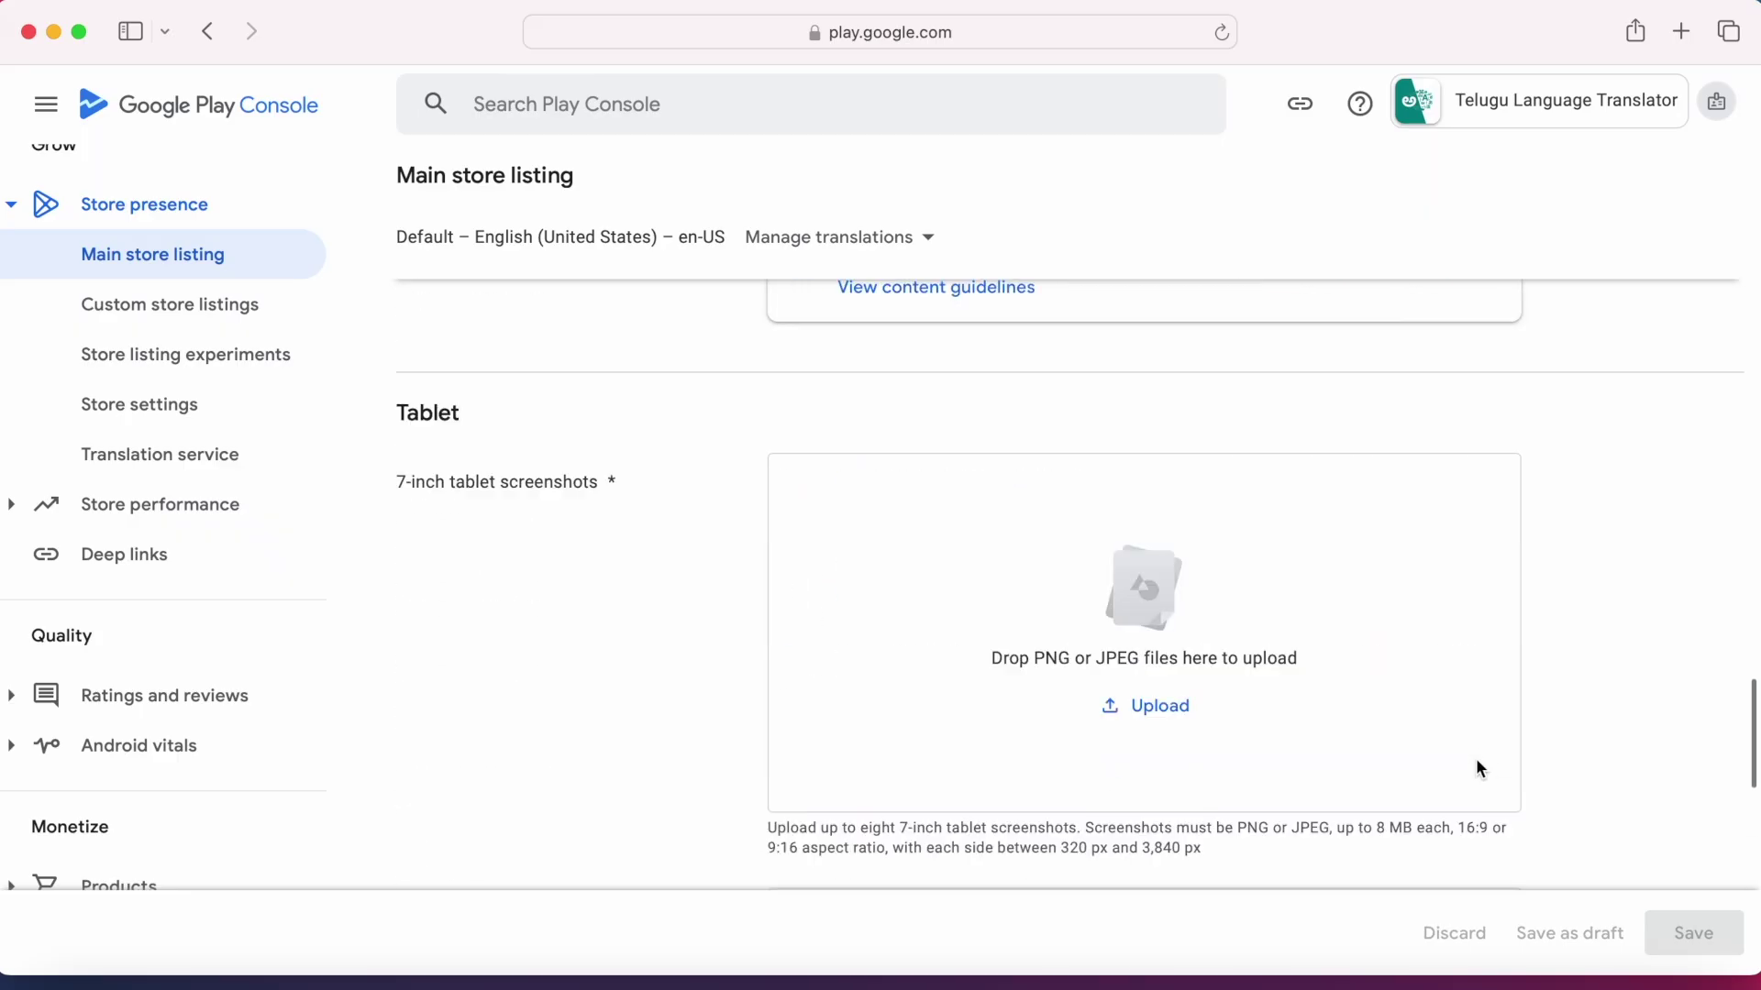
pyautogui.scroll(-12, 1480, 769)
pyautogui.press('super+Up')
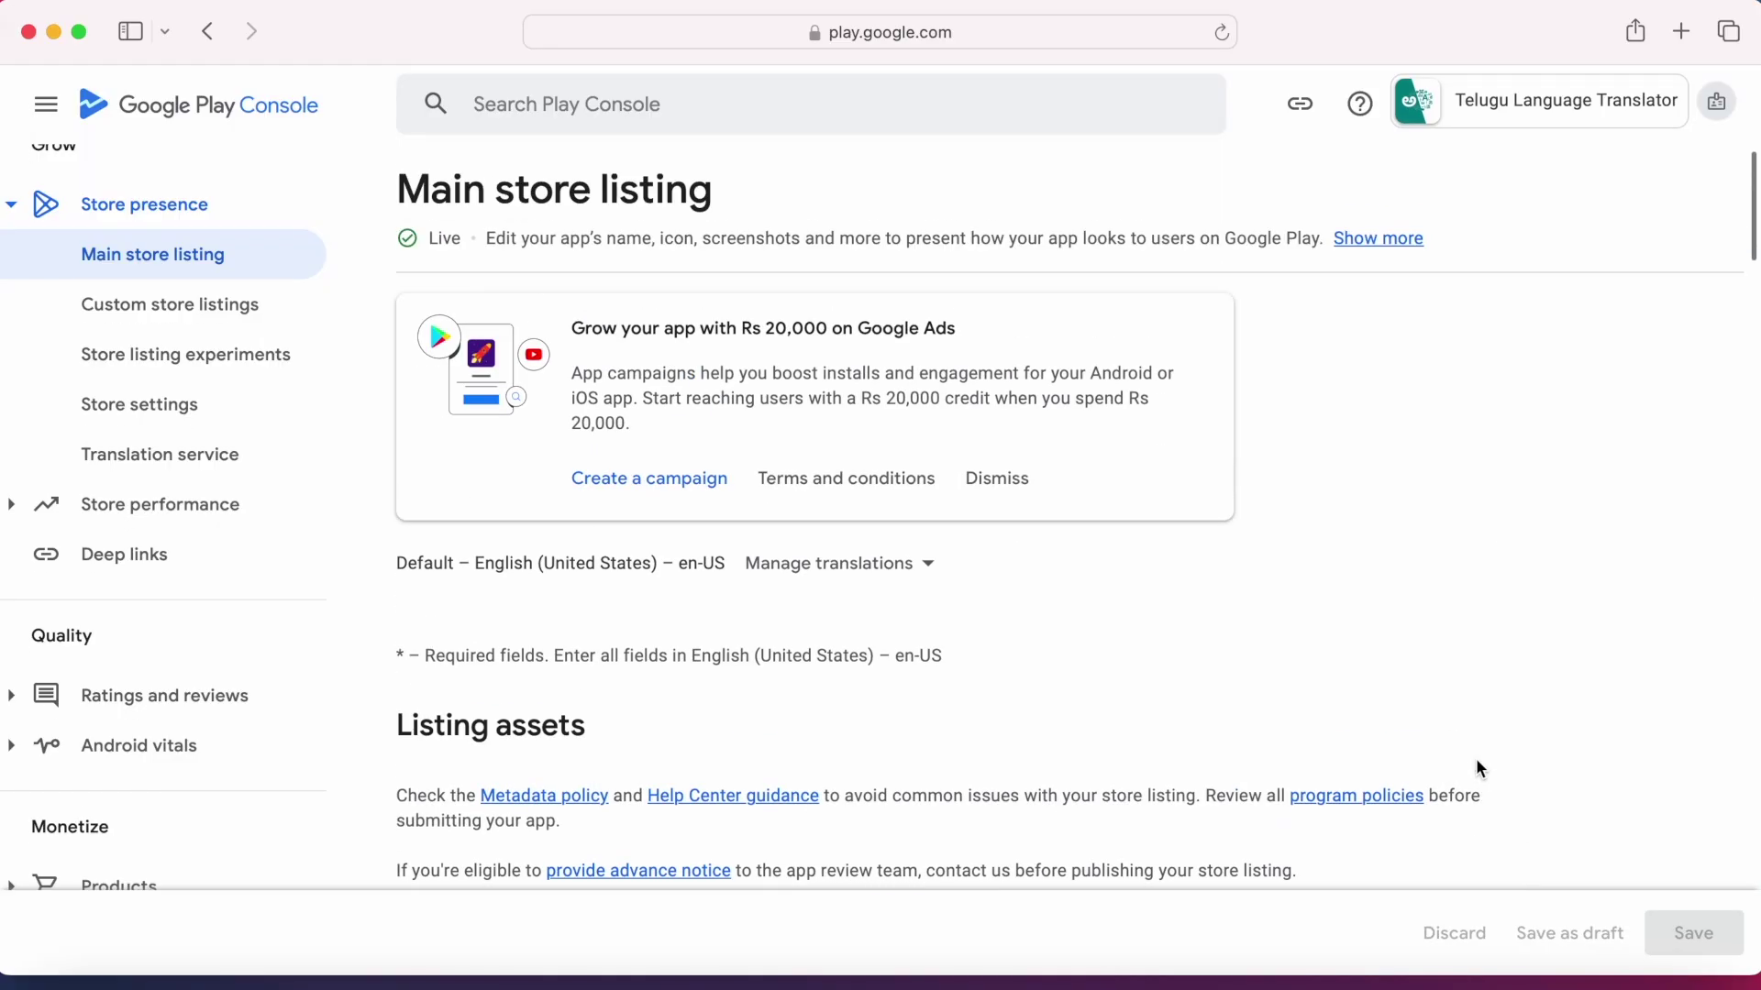
# Highlight the 'Update App content page with declarations' item in the Android App Update Requirements note
pyautogui.press('super+Tab')
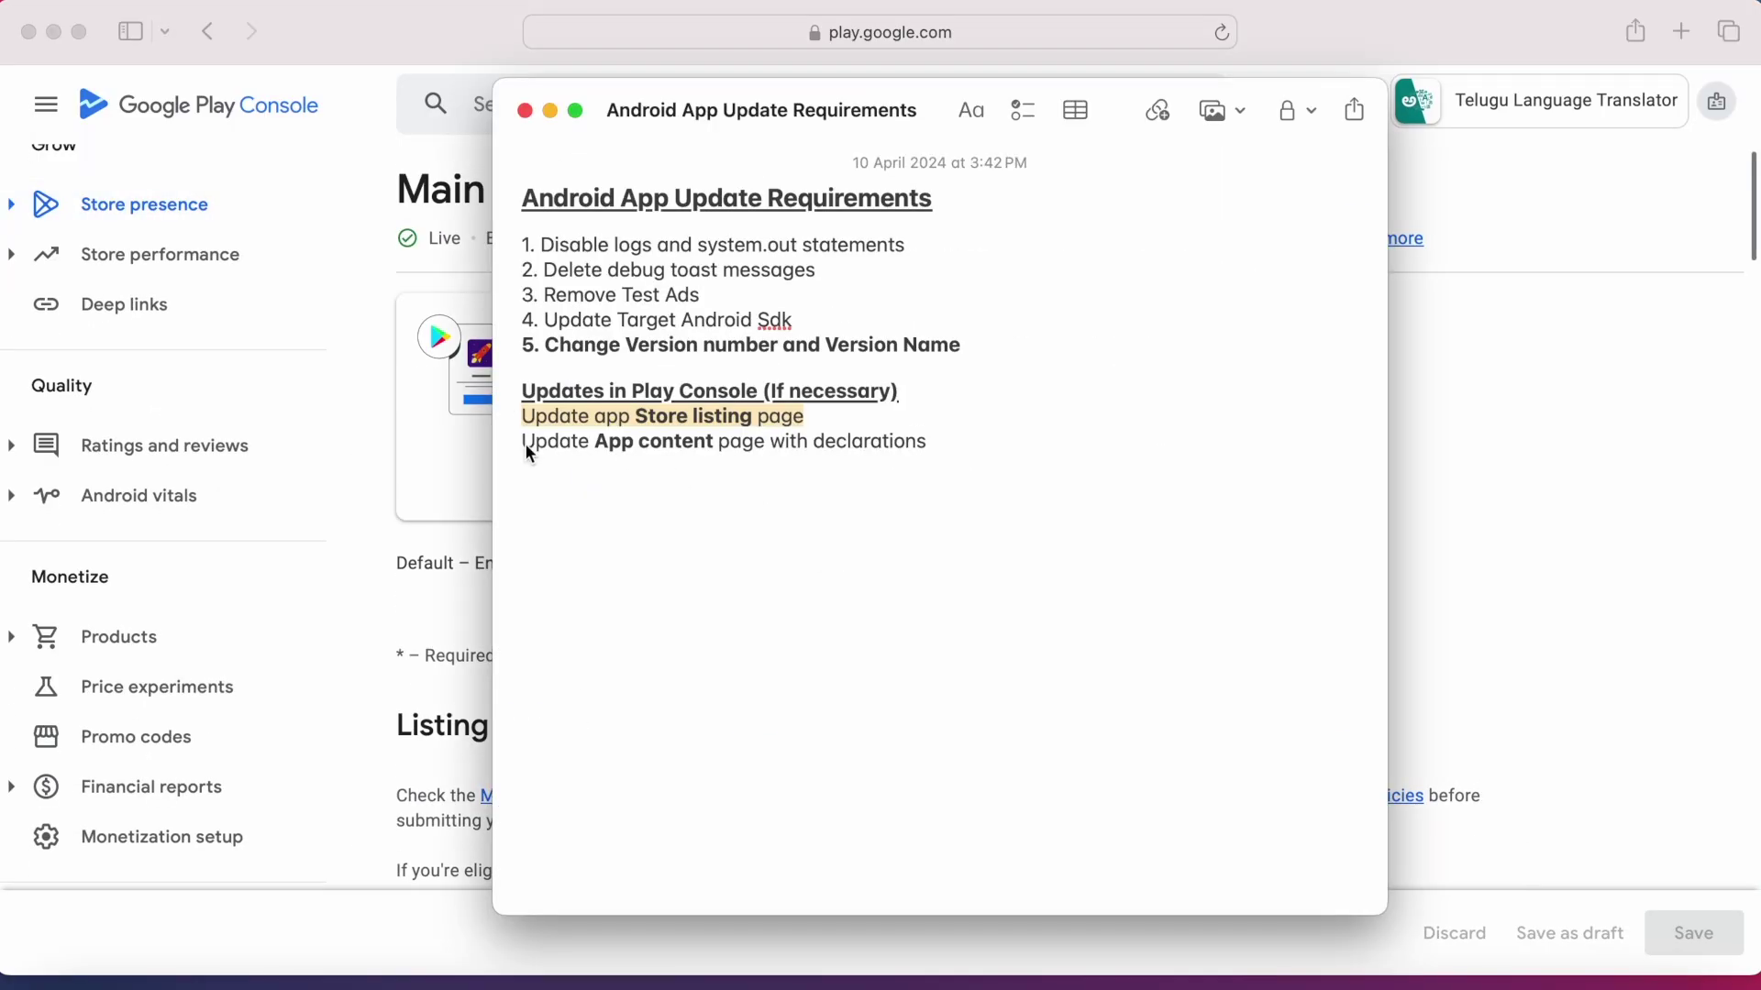
pyautogui.moveTo(522, 442); pyautogui.dragTo(922, 447)
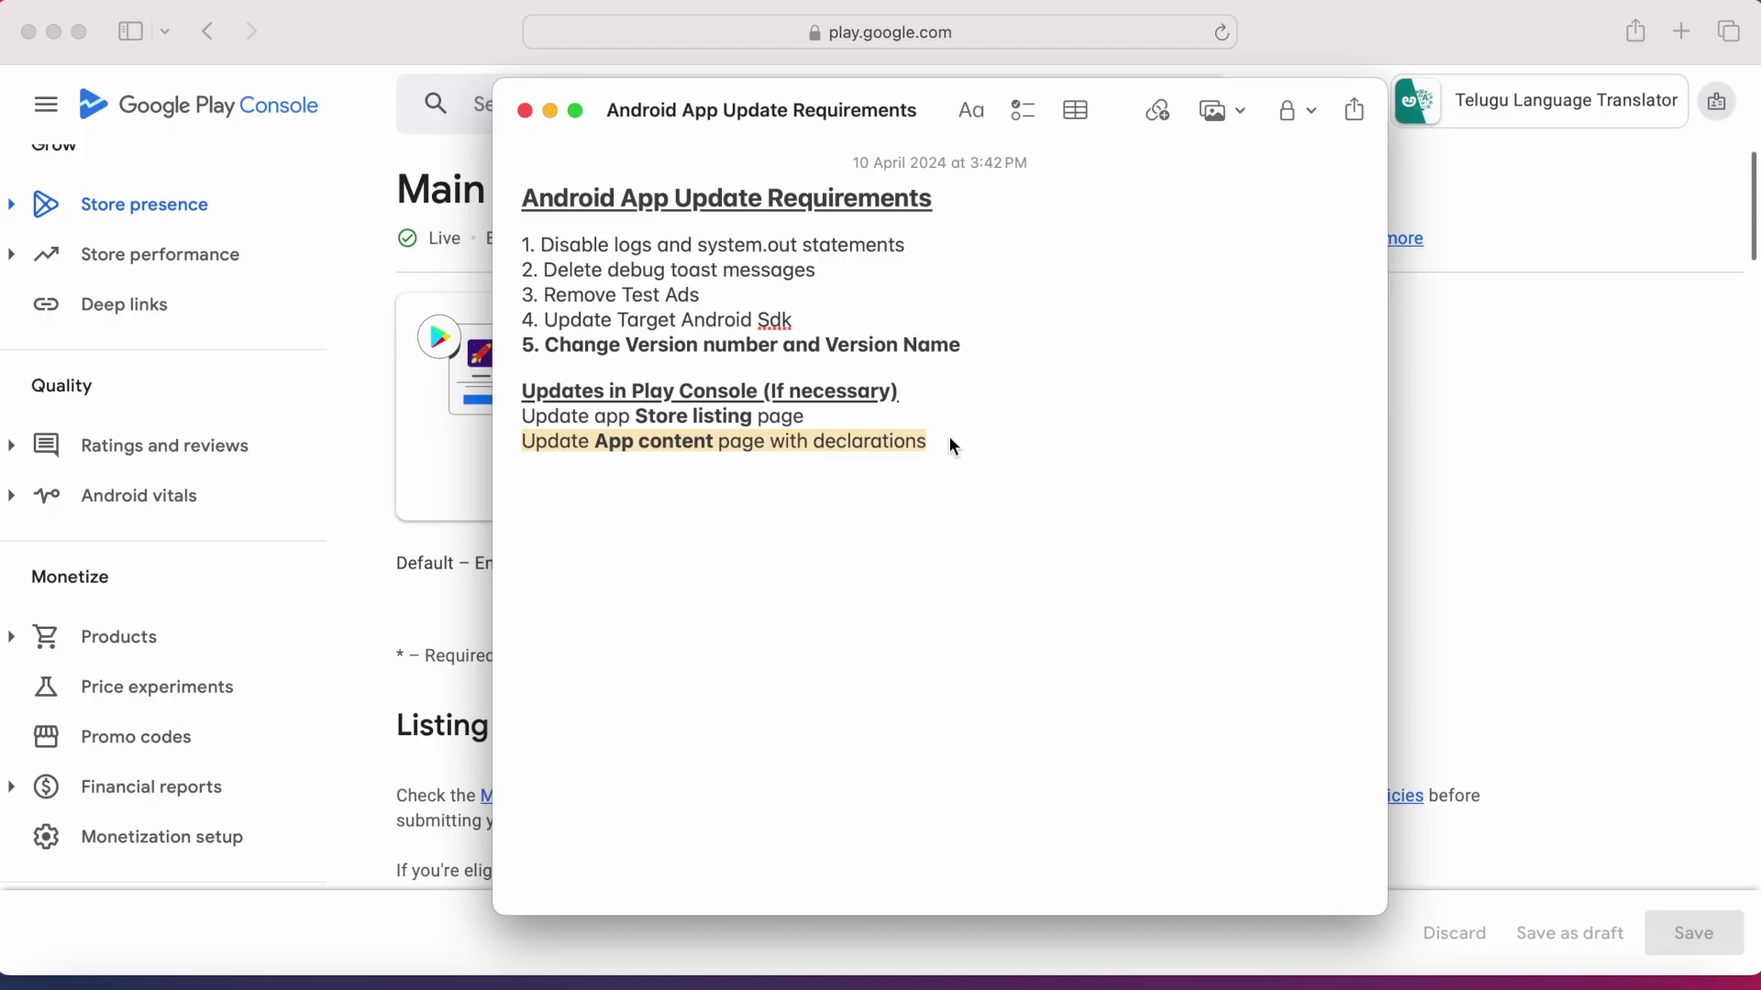
pyautogui.click(957, 464)
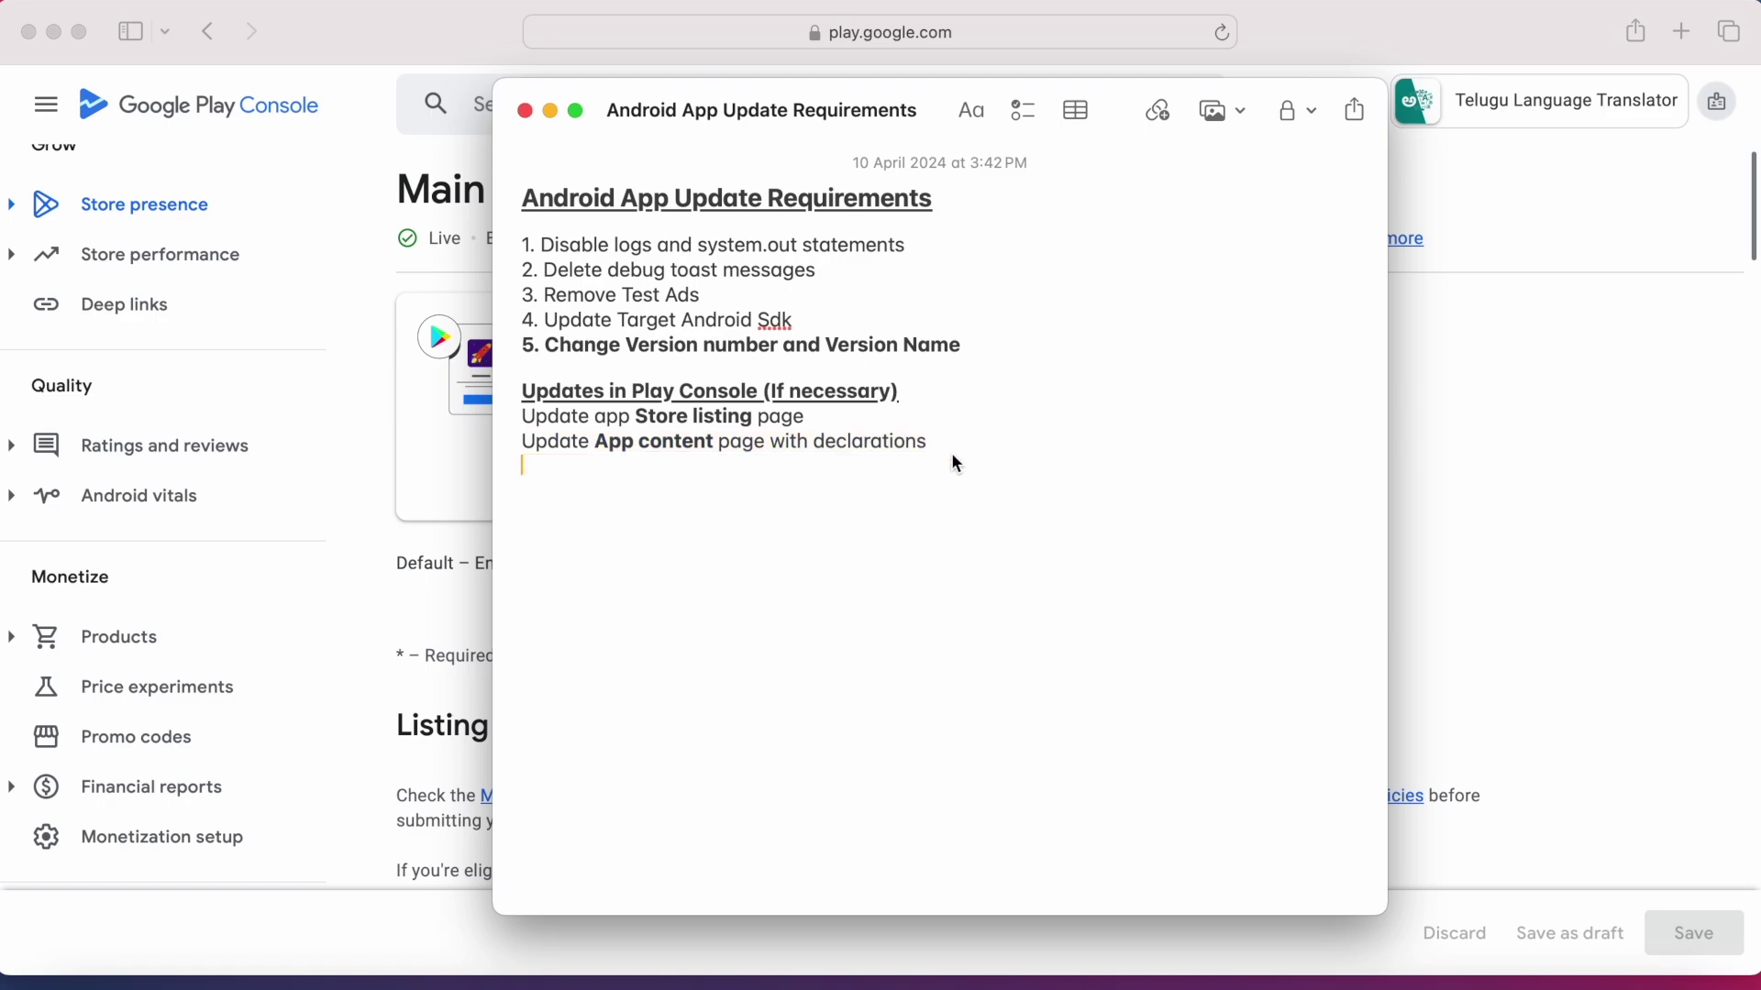
# Open the App content page and show the Actioned declarations
pyautogui.click(320, 546)
pyautogui.scroll(-3, 138, 766)
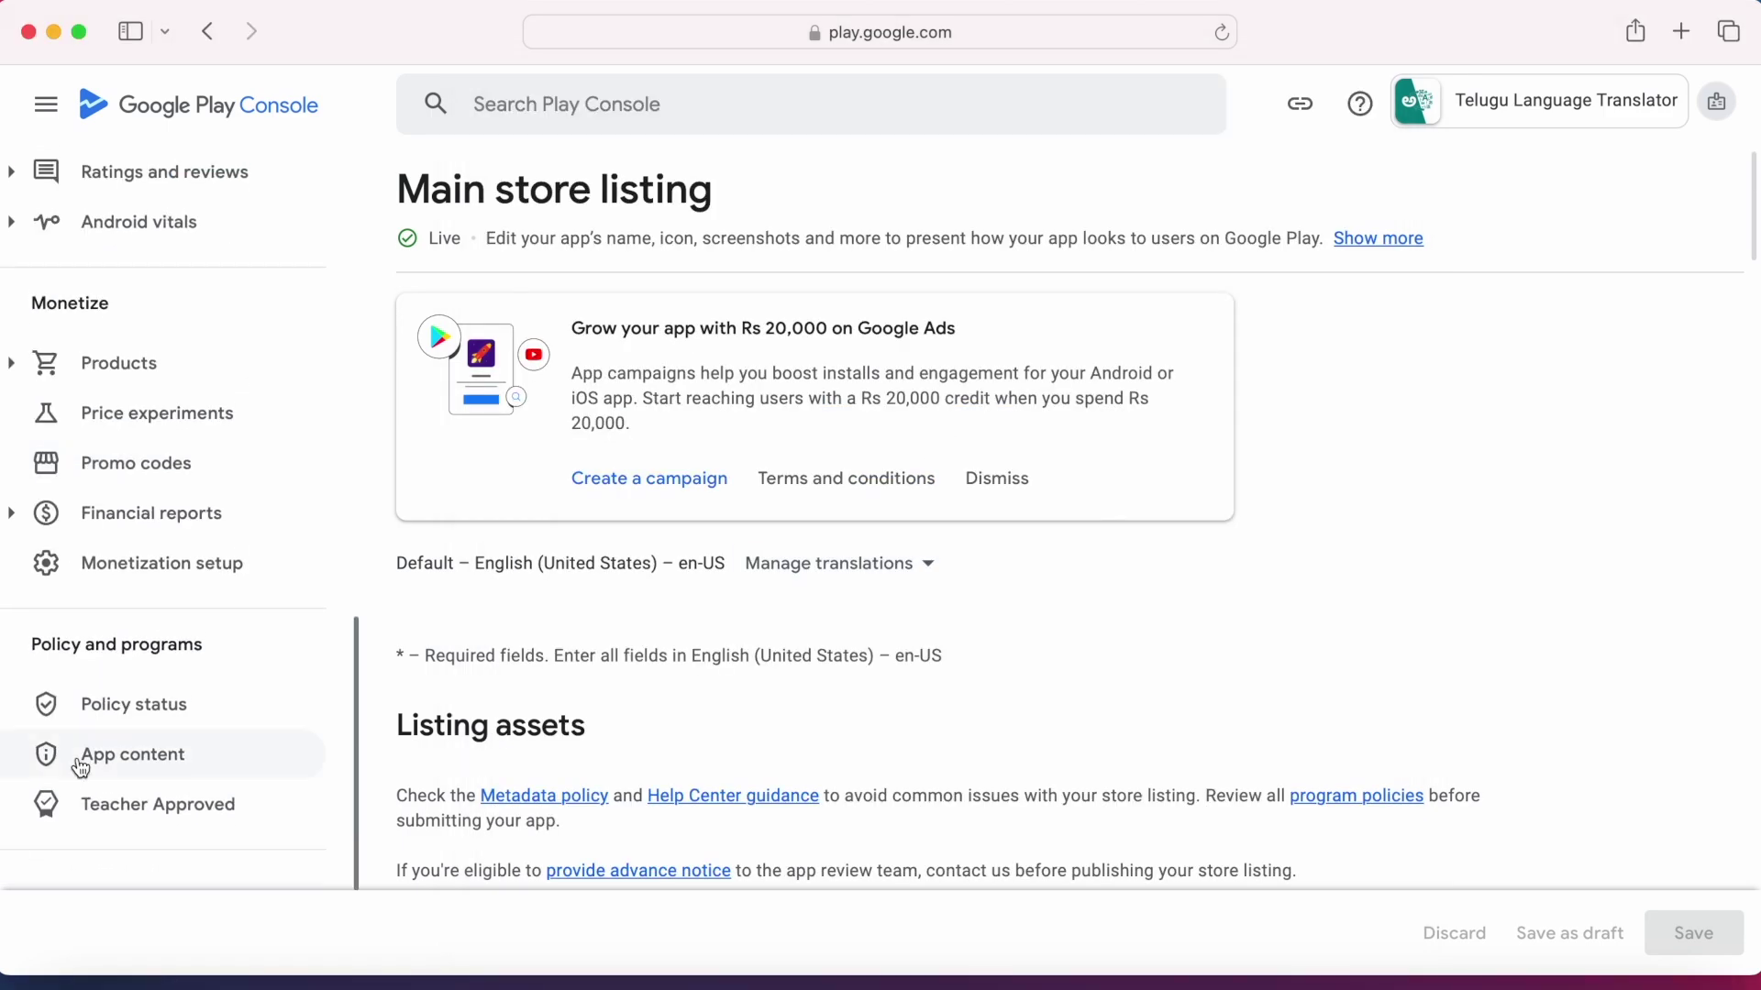
pyautogui.click(138, 758)
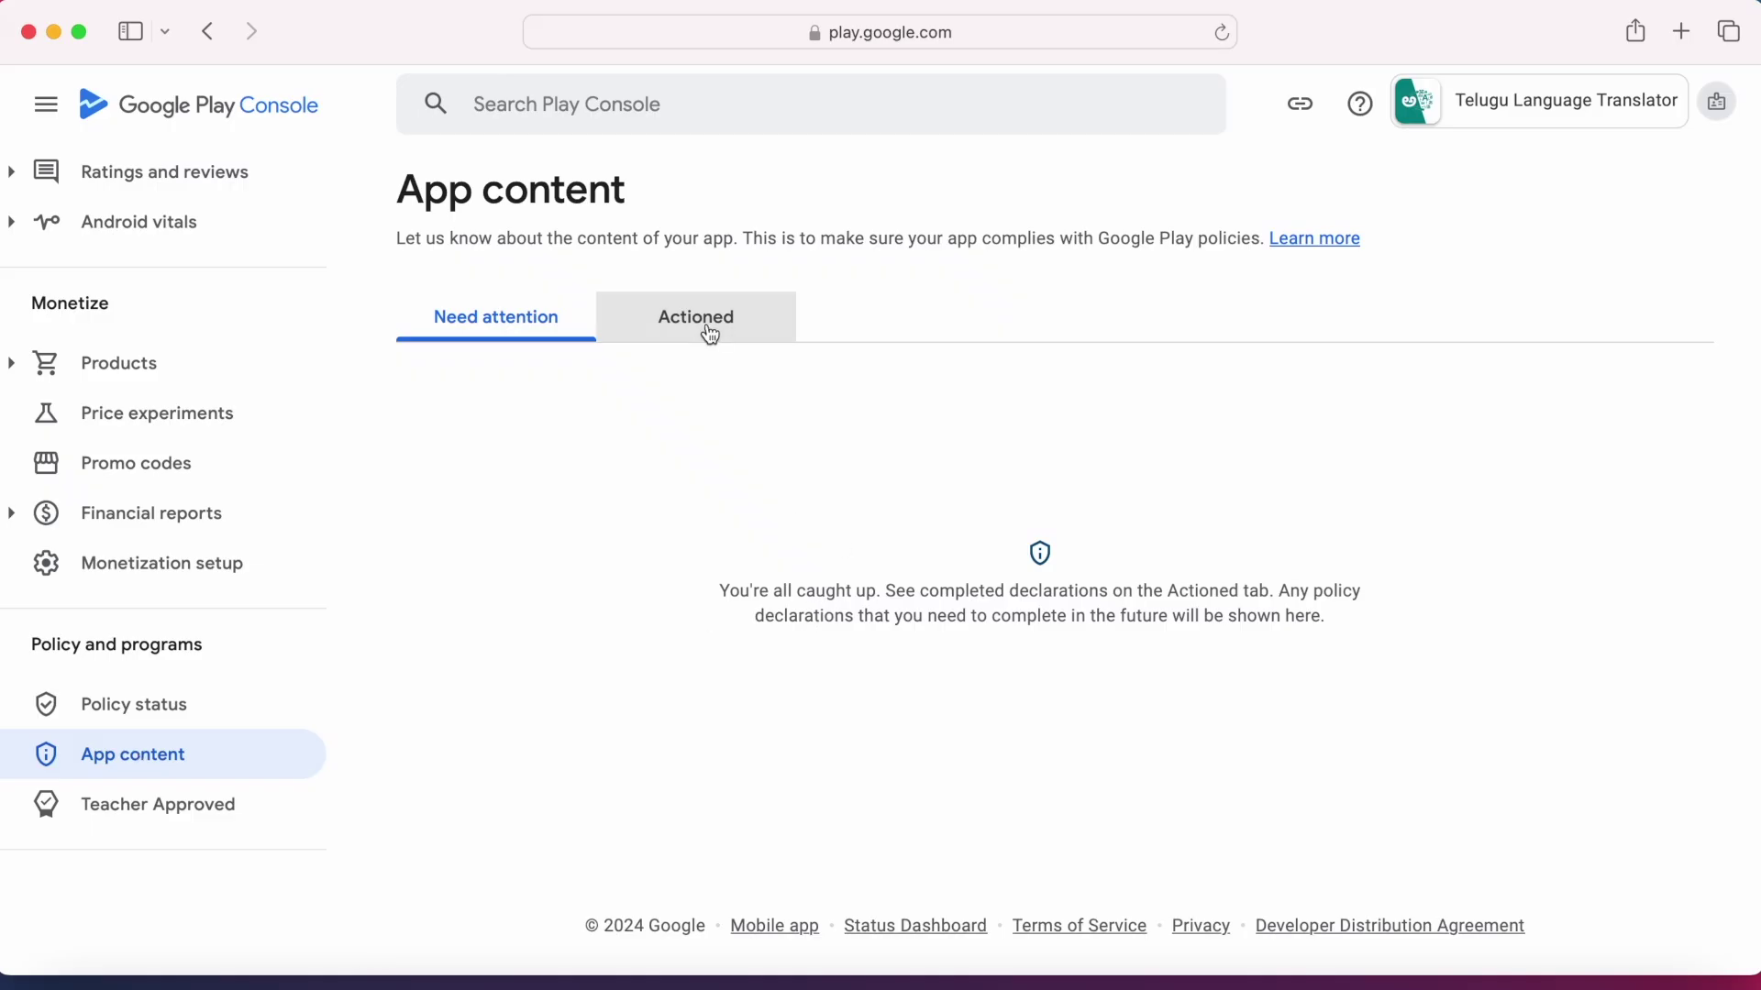
pyautogui.click(707, 332)
# Review the Advertising ID, Data safety, Ads (no ads) and Privacy policy declarations
pyautogui.click(431, 633)
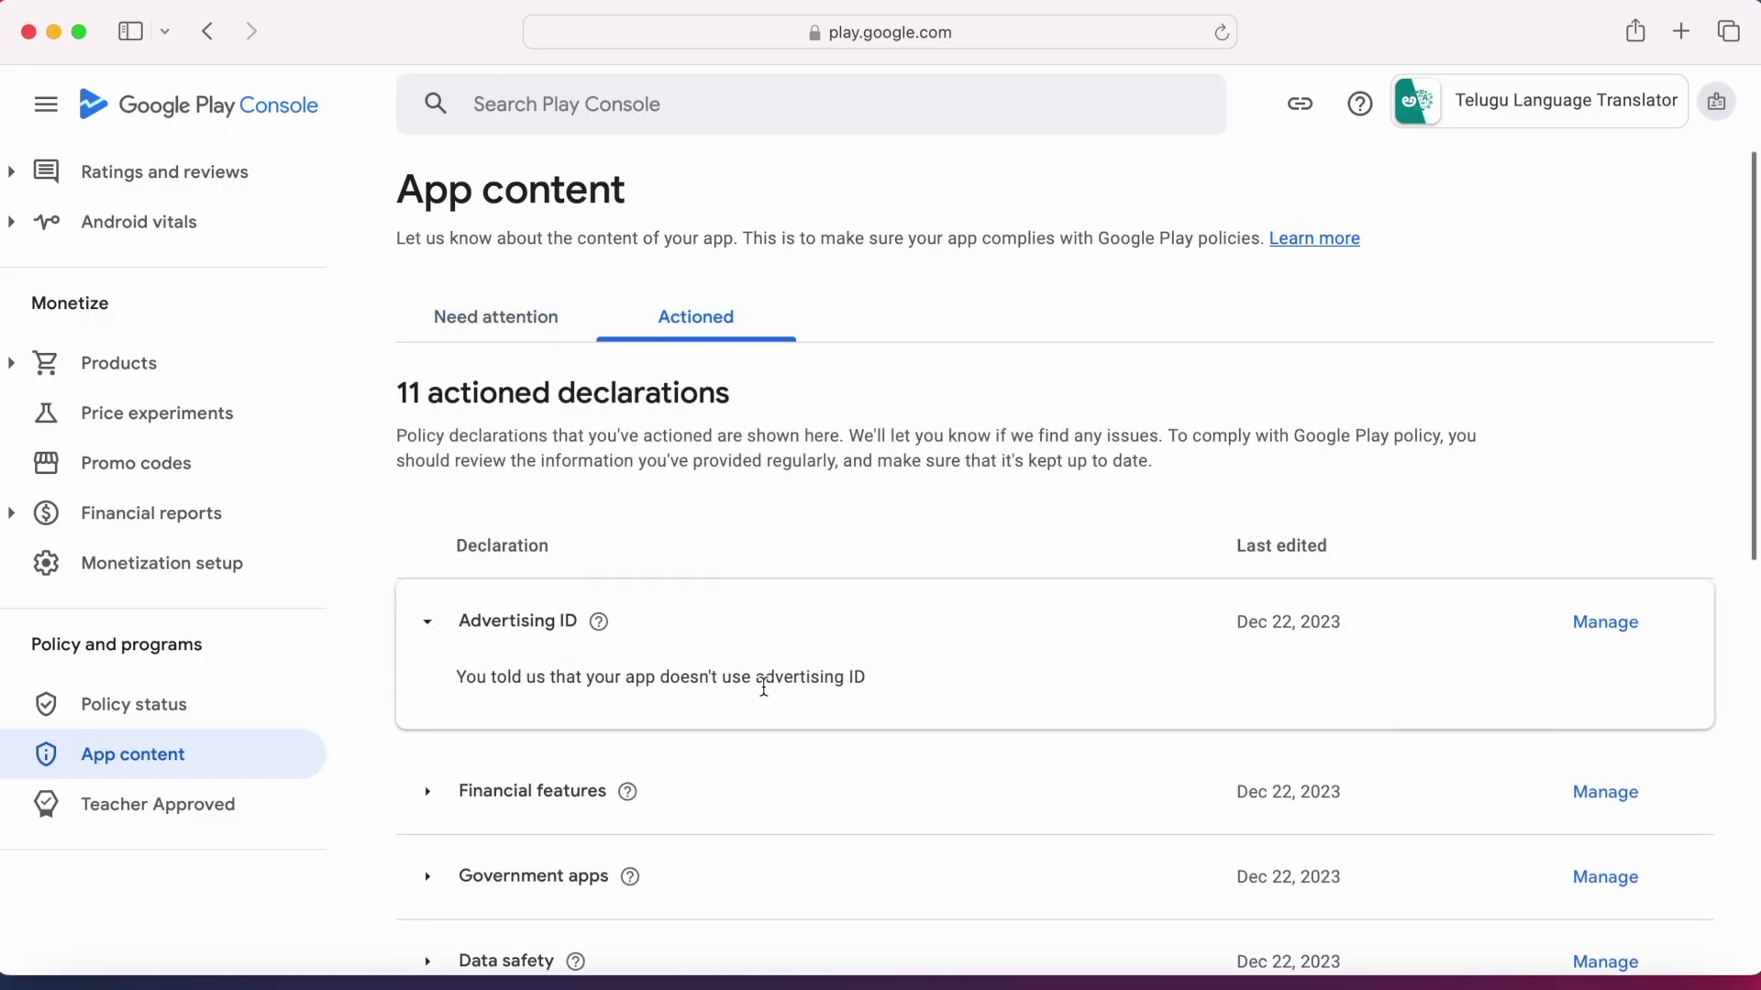
pyautogui.click(431, 625)
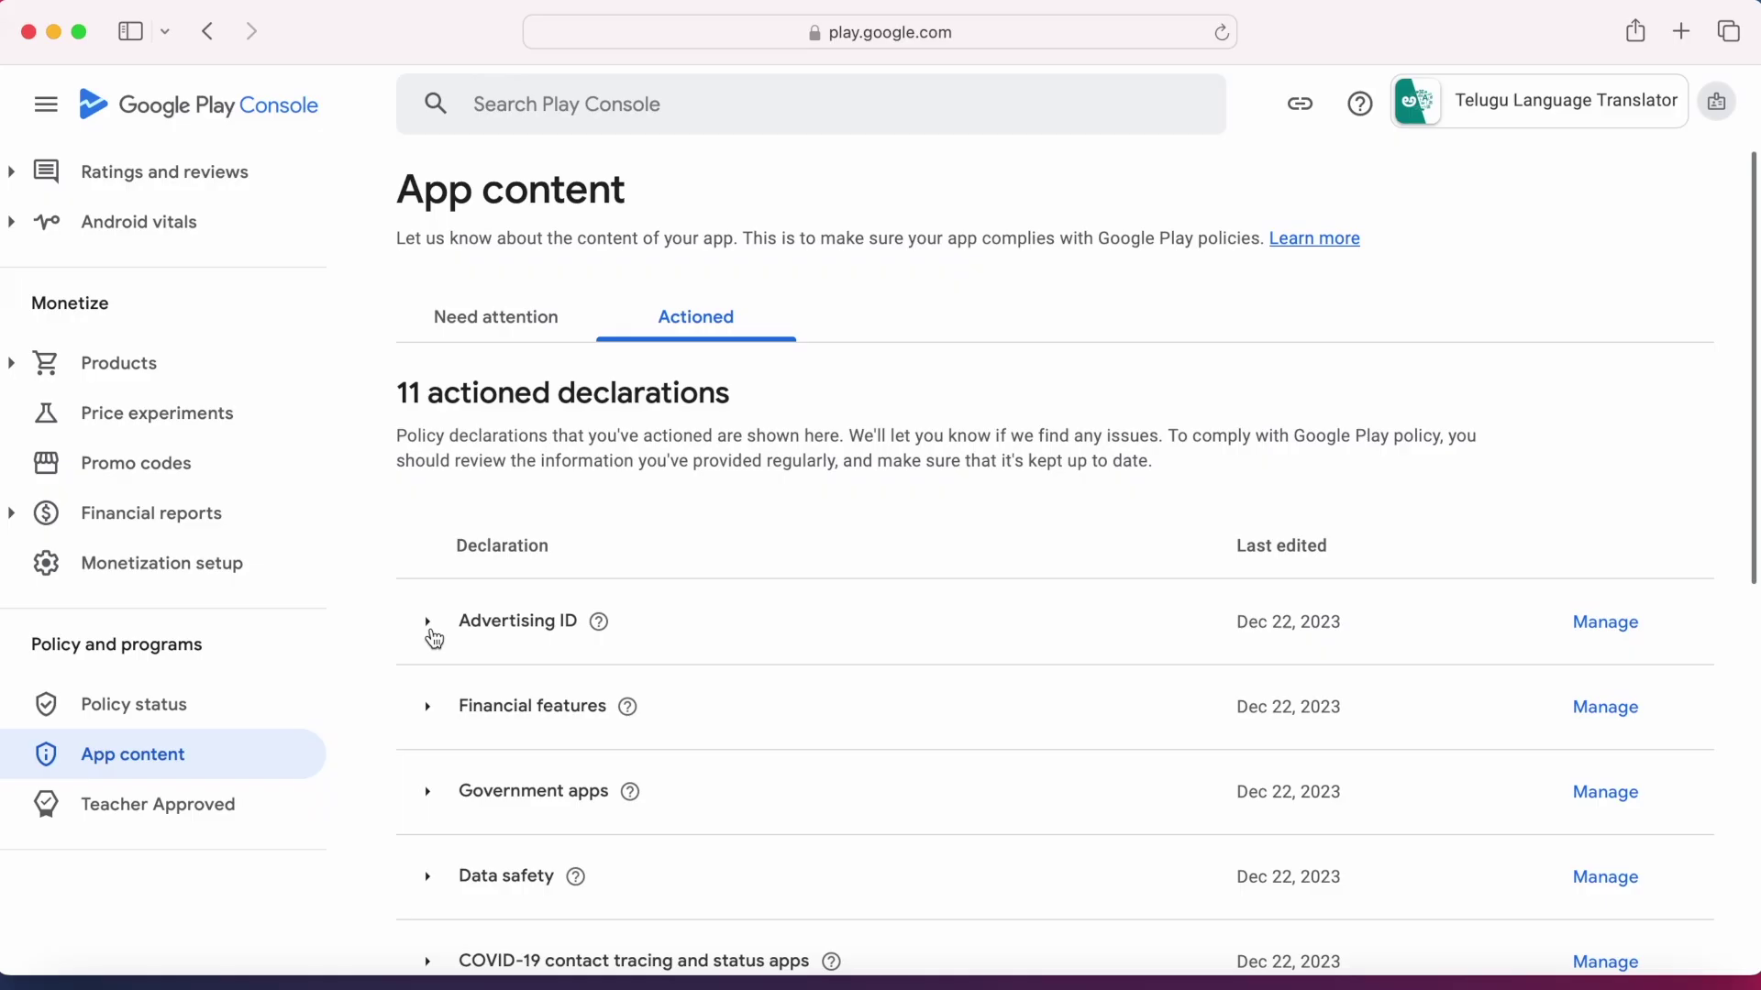
pyautogui.scroll(-5, 459, 642)
pyautogui.click(452, 571)
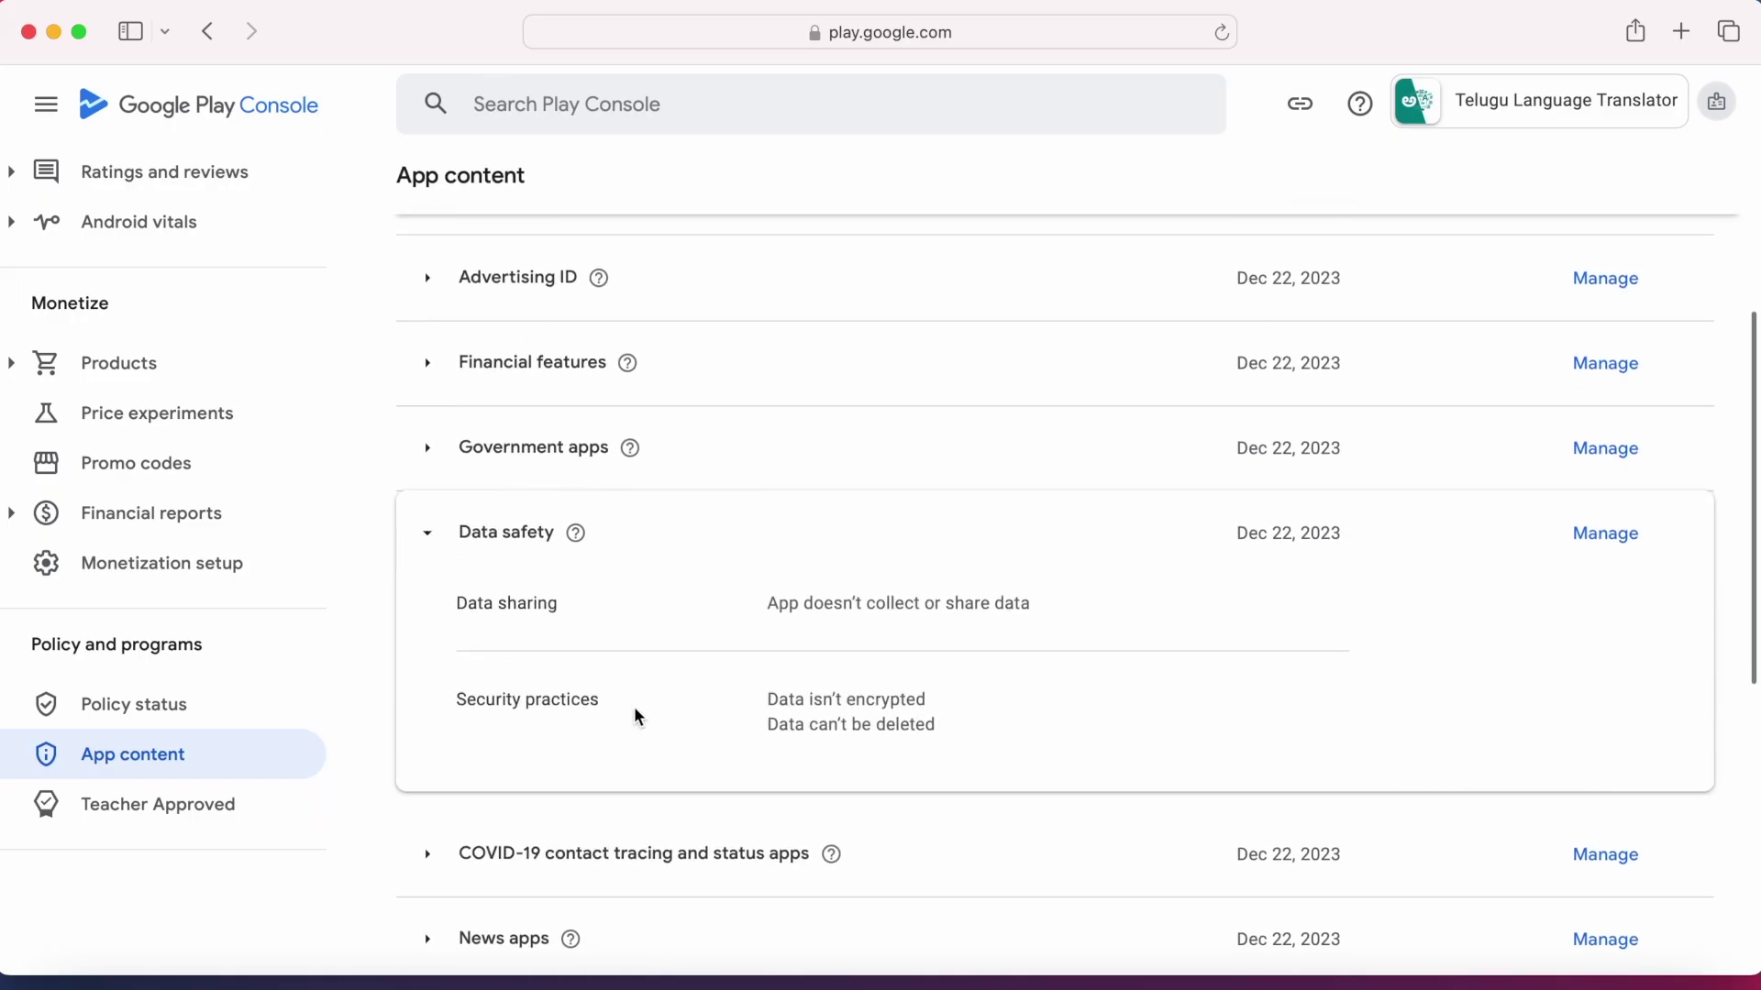
pyautogui.click(443, 563)
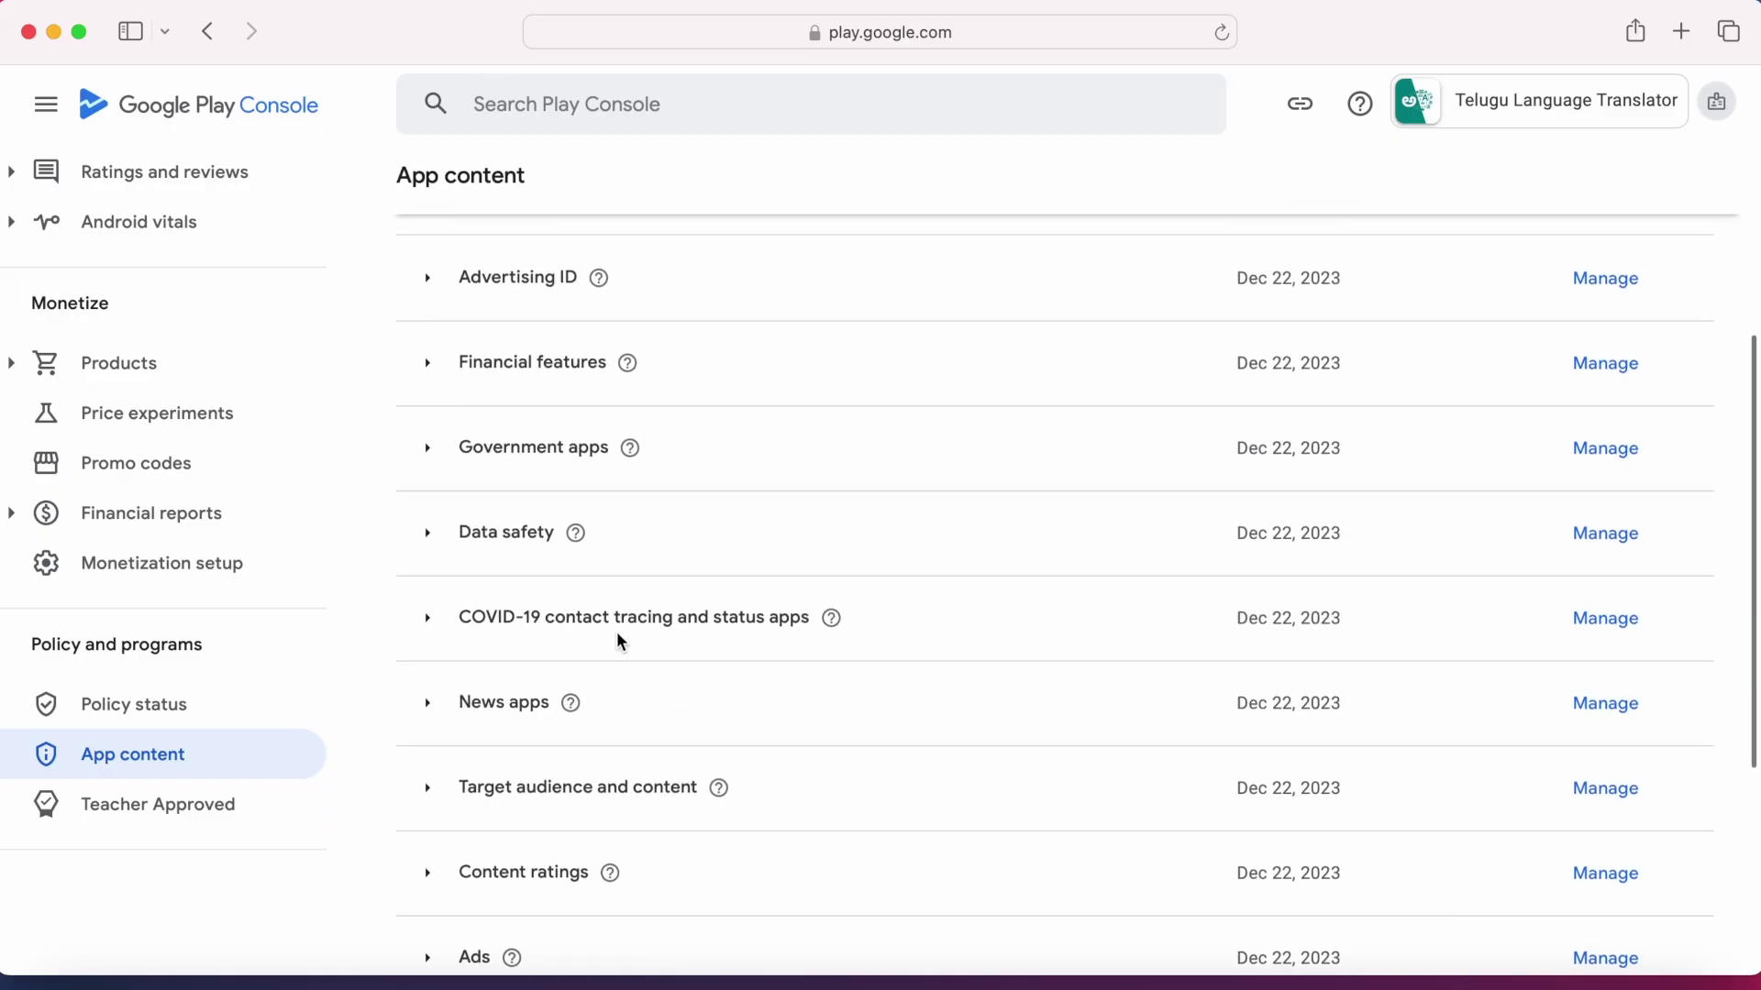
pyautogui.scroll(-5, 617, 636)
pyautogui.click(422, 587)
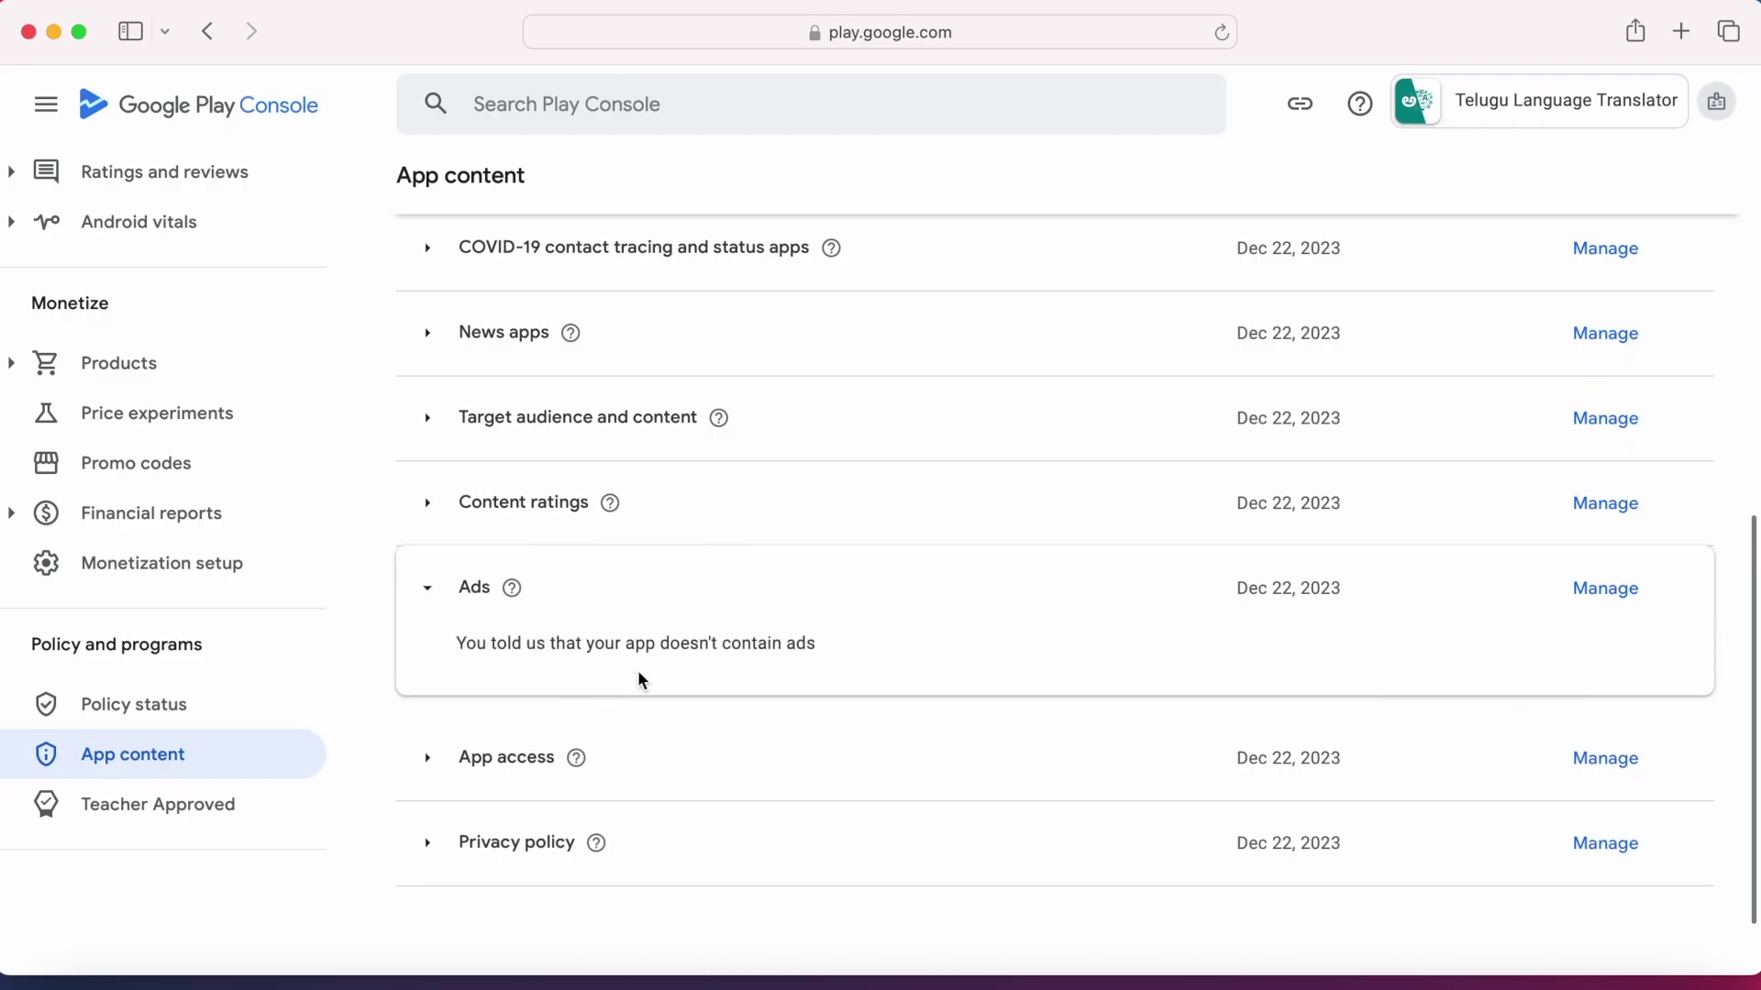
pyautogui.moveTo(601, 644); pyautogui.dragTo(856, 644)
pyautogui.click(431, 597)
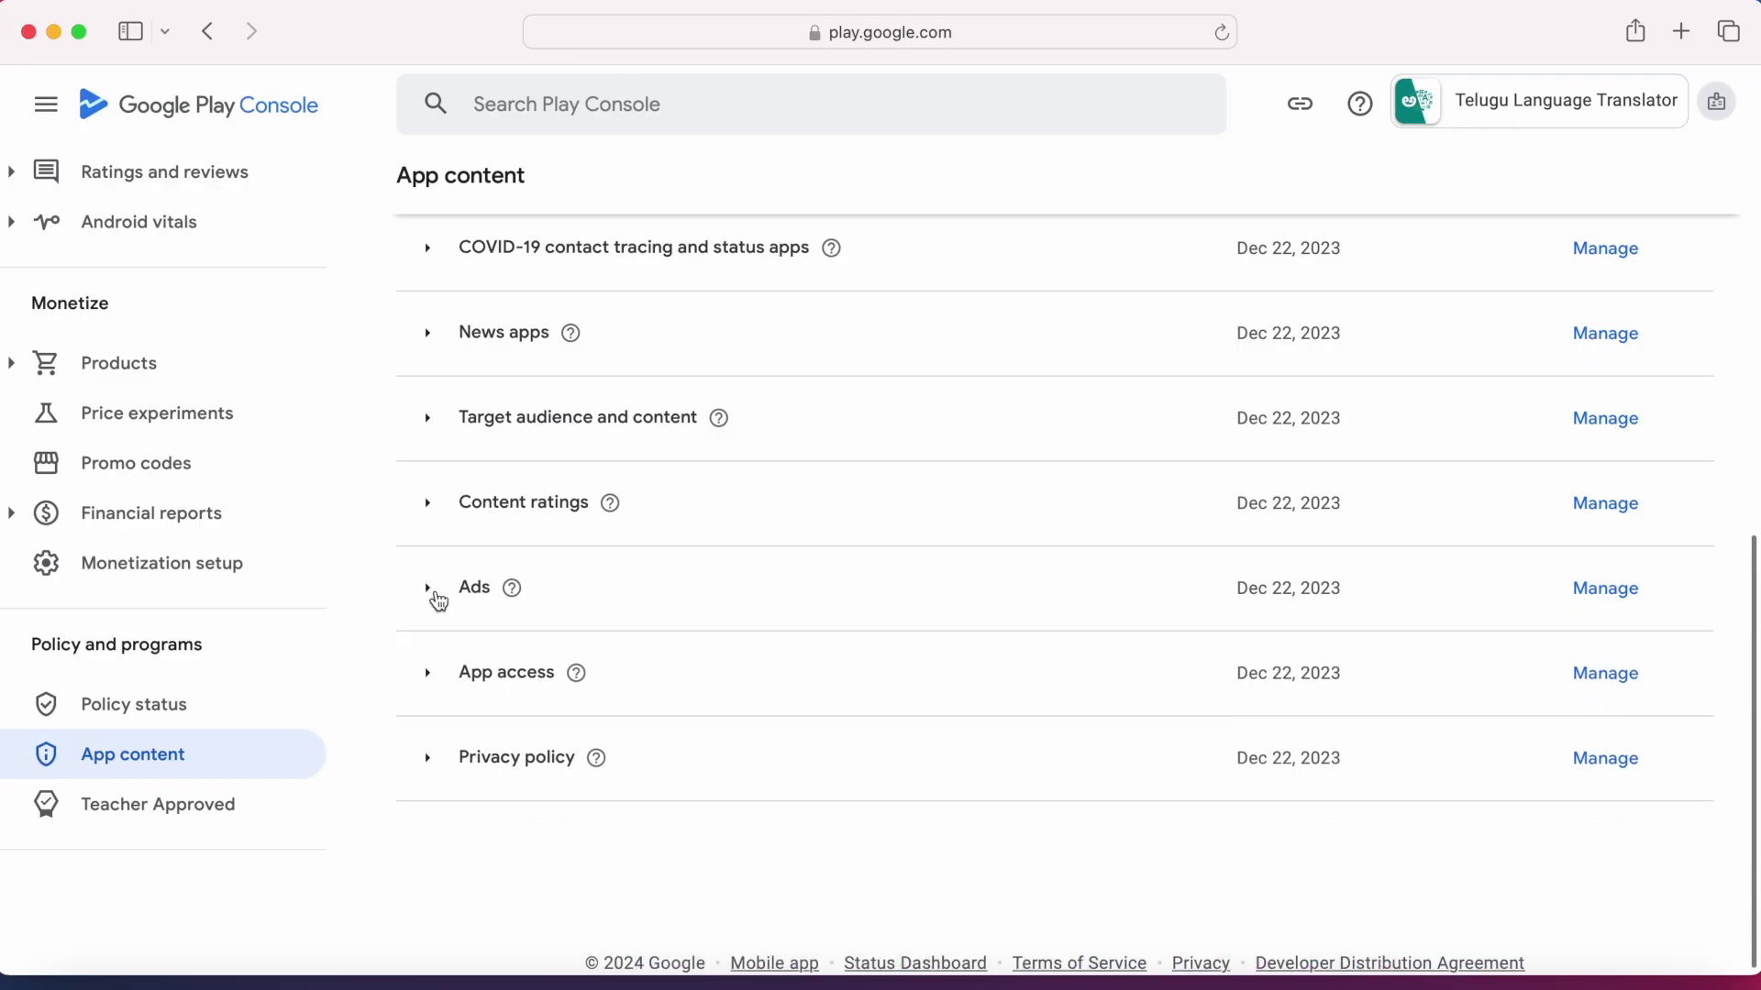
pyautogui.moveTo(583, 673)
pyautogui.click(458, 771)
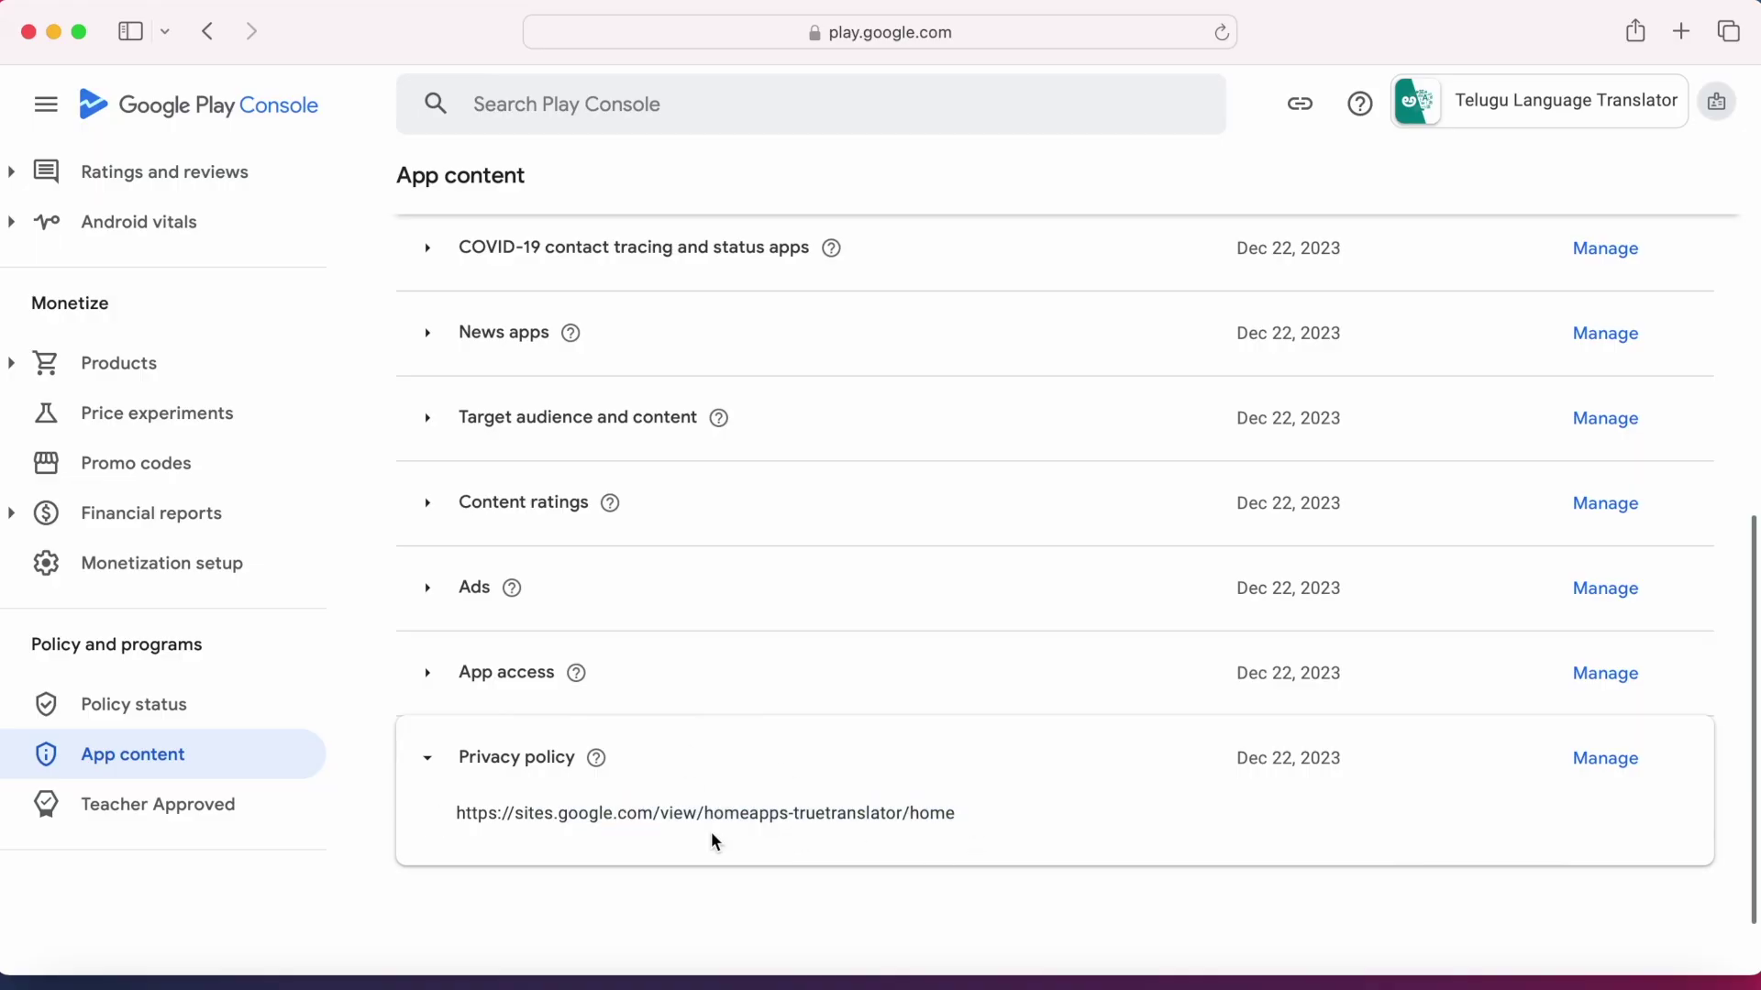
pyautogui.click(425, 763)
# Check the declarations needing attention, then return to the All apps home page
pyautogui.scroll(8, 742, 692)
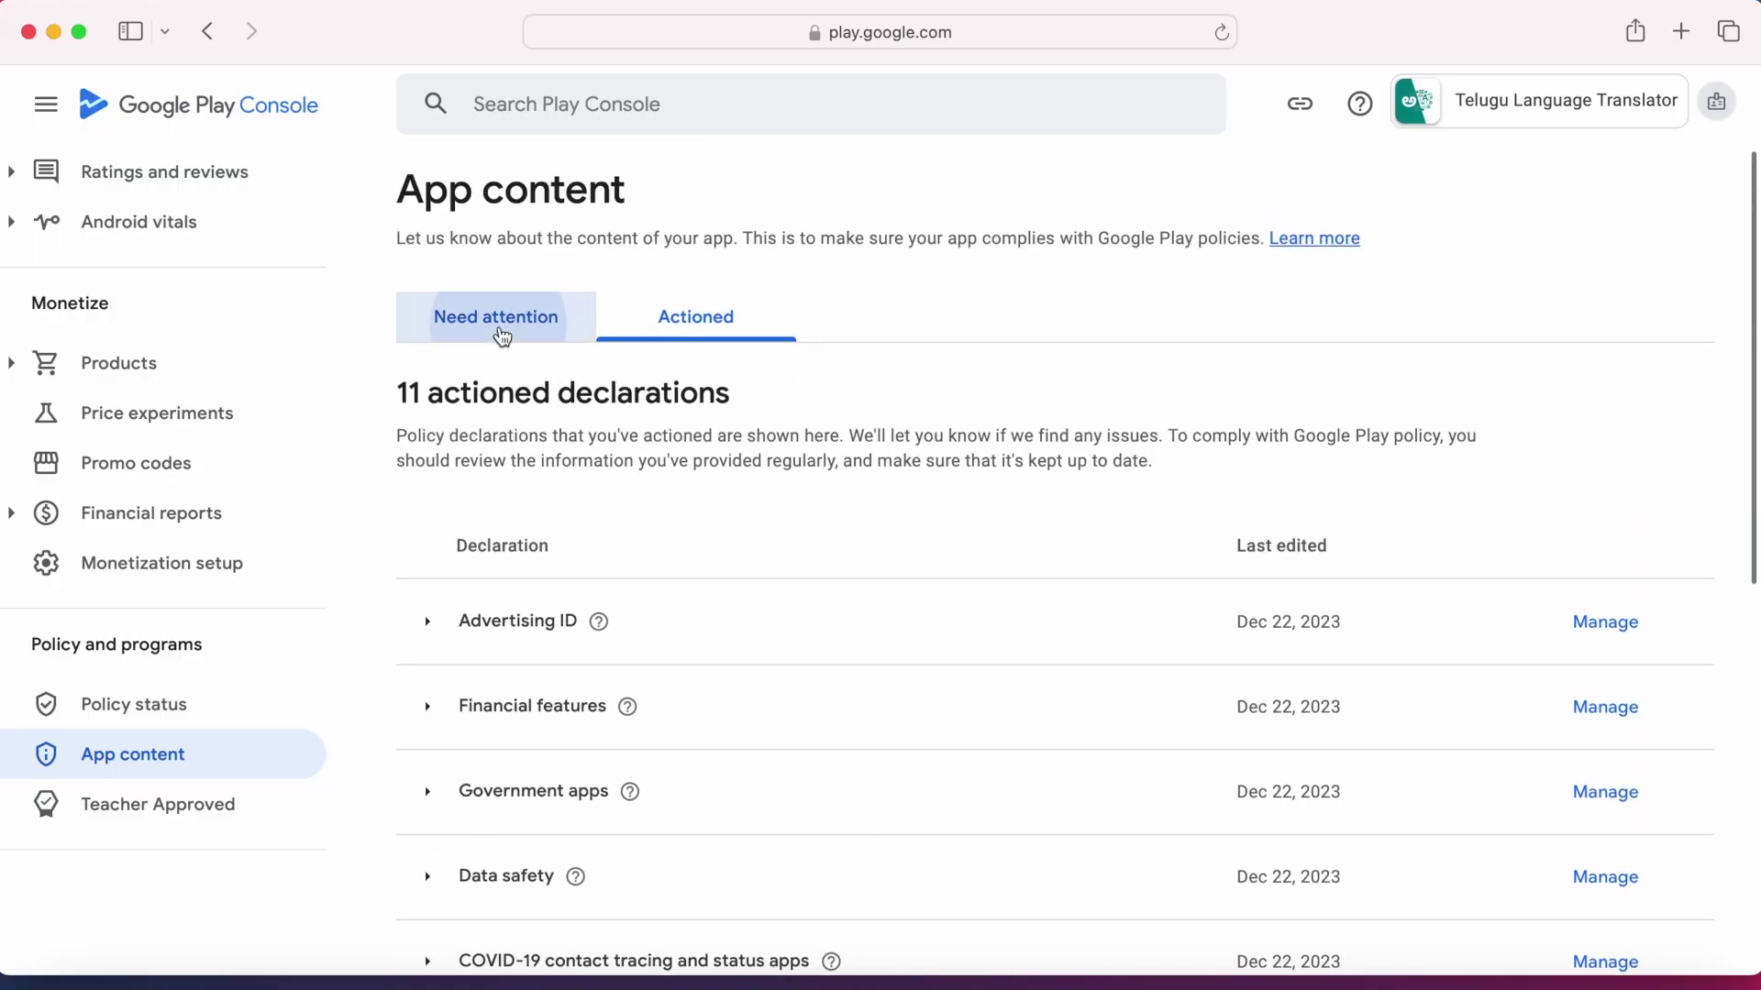
pyautogui.click(496, 330)
pyautogui.scroll(10, 137, 367)
pyautogui.click(134, 181)
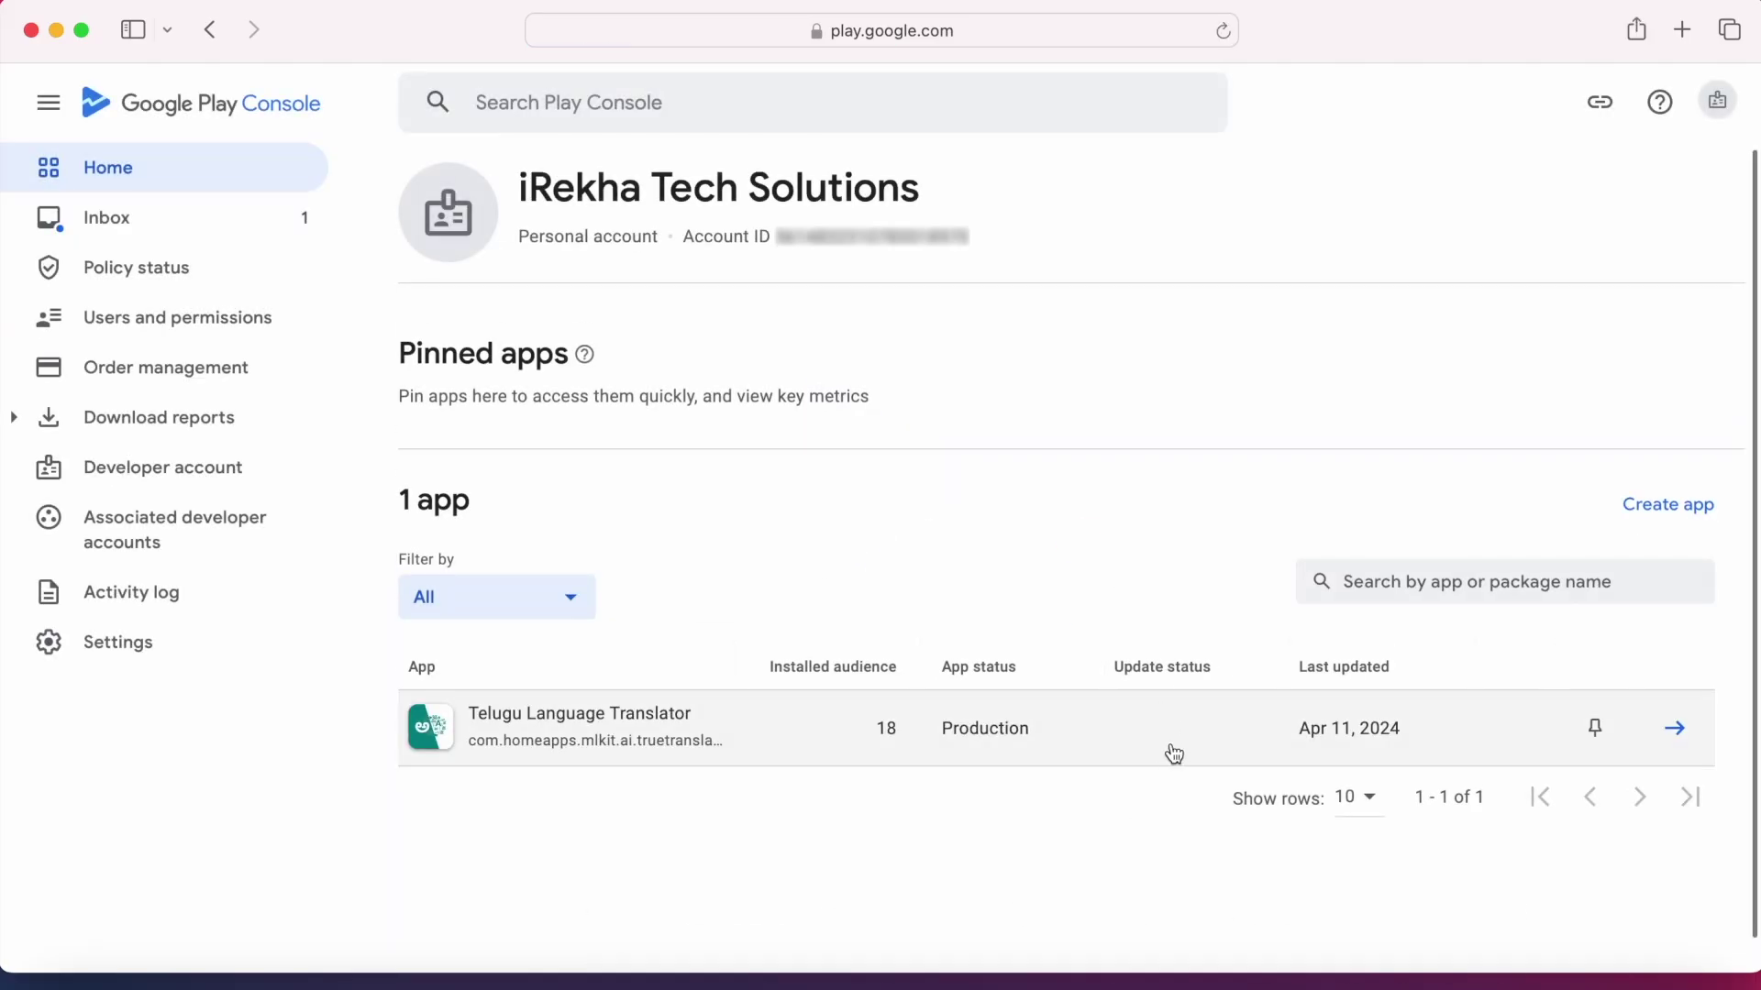
# Read the Inbox message confirming the app updates were published
pyautogui.click(119, 241)
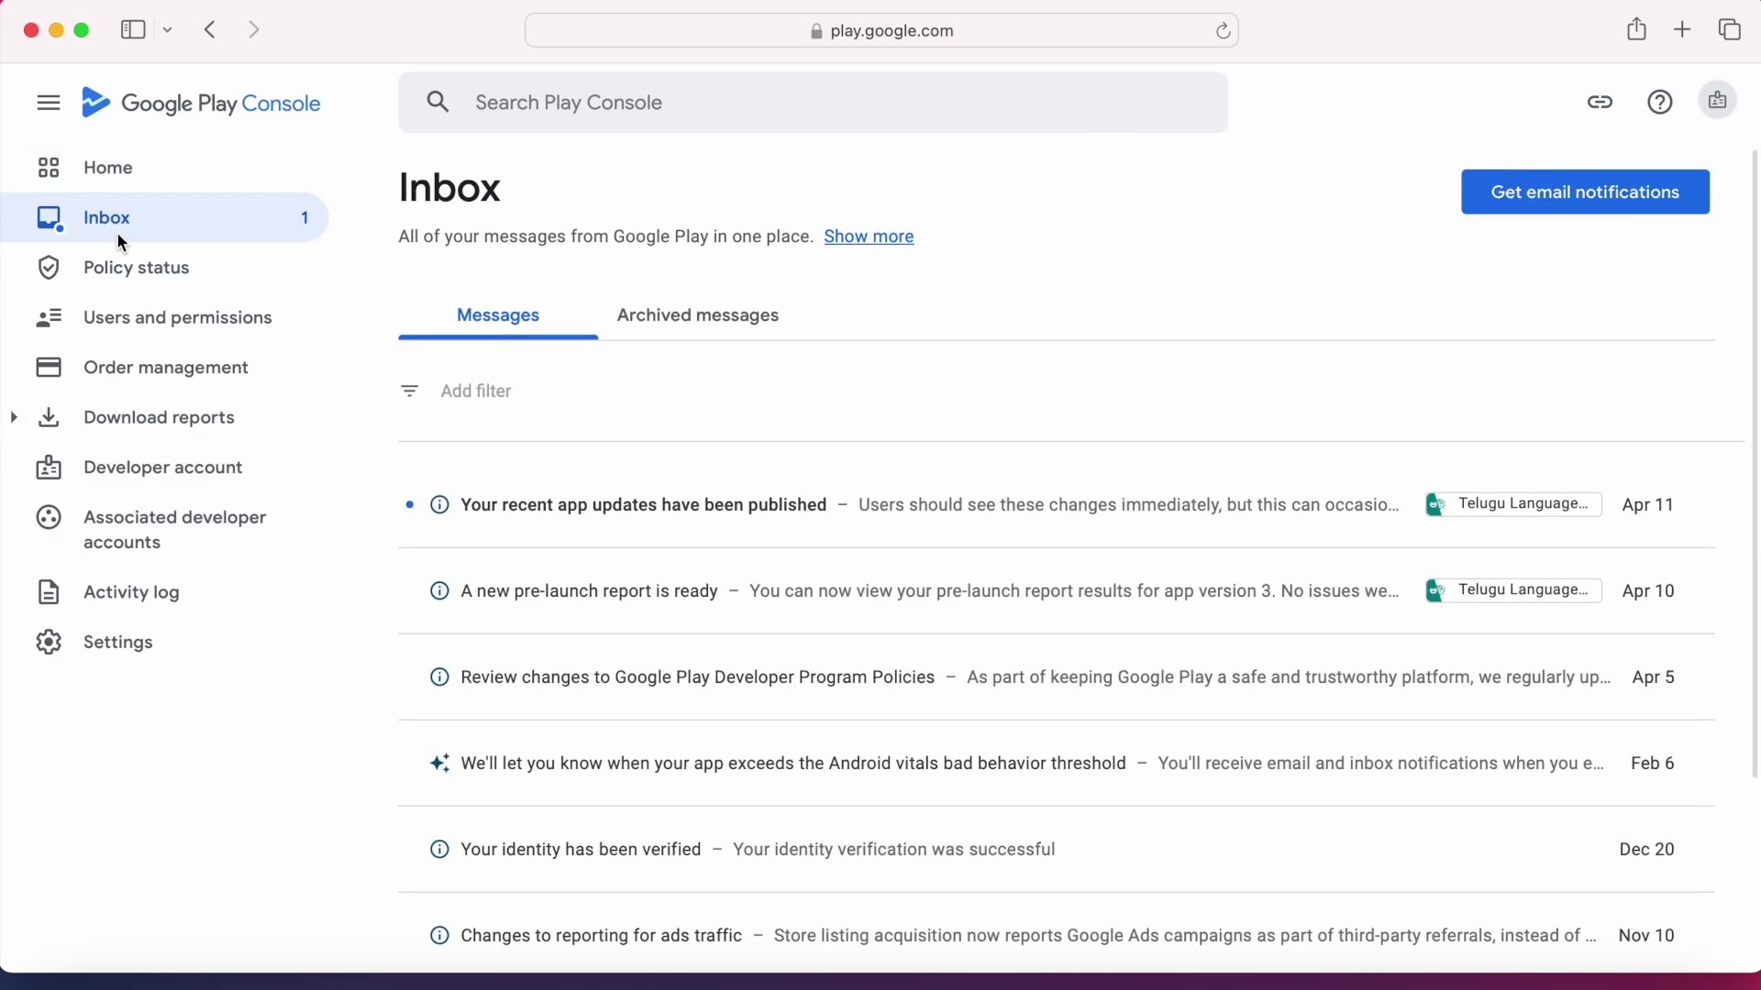
pyautogui.click(674, 510)
pyautogui.moveTo(464, 555); pyautogui.dragTo(1126, 543)
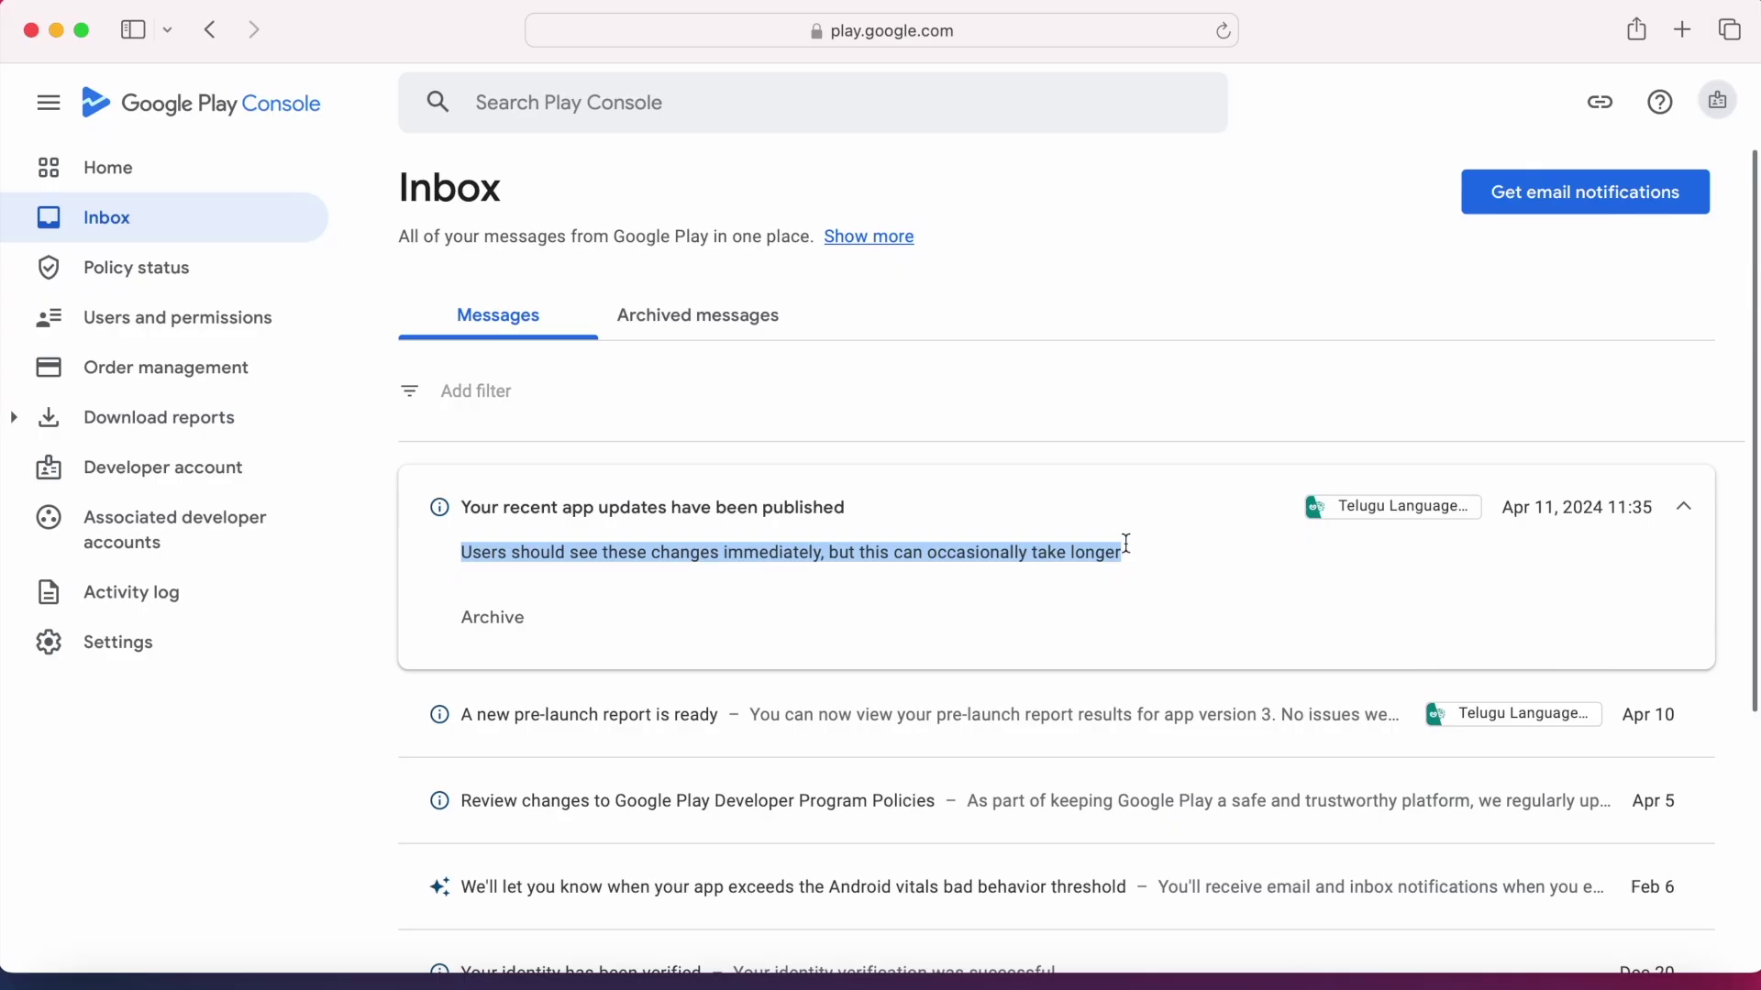
pyautogui.click(1070, 607)
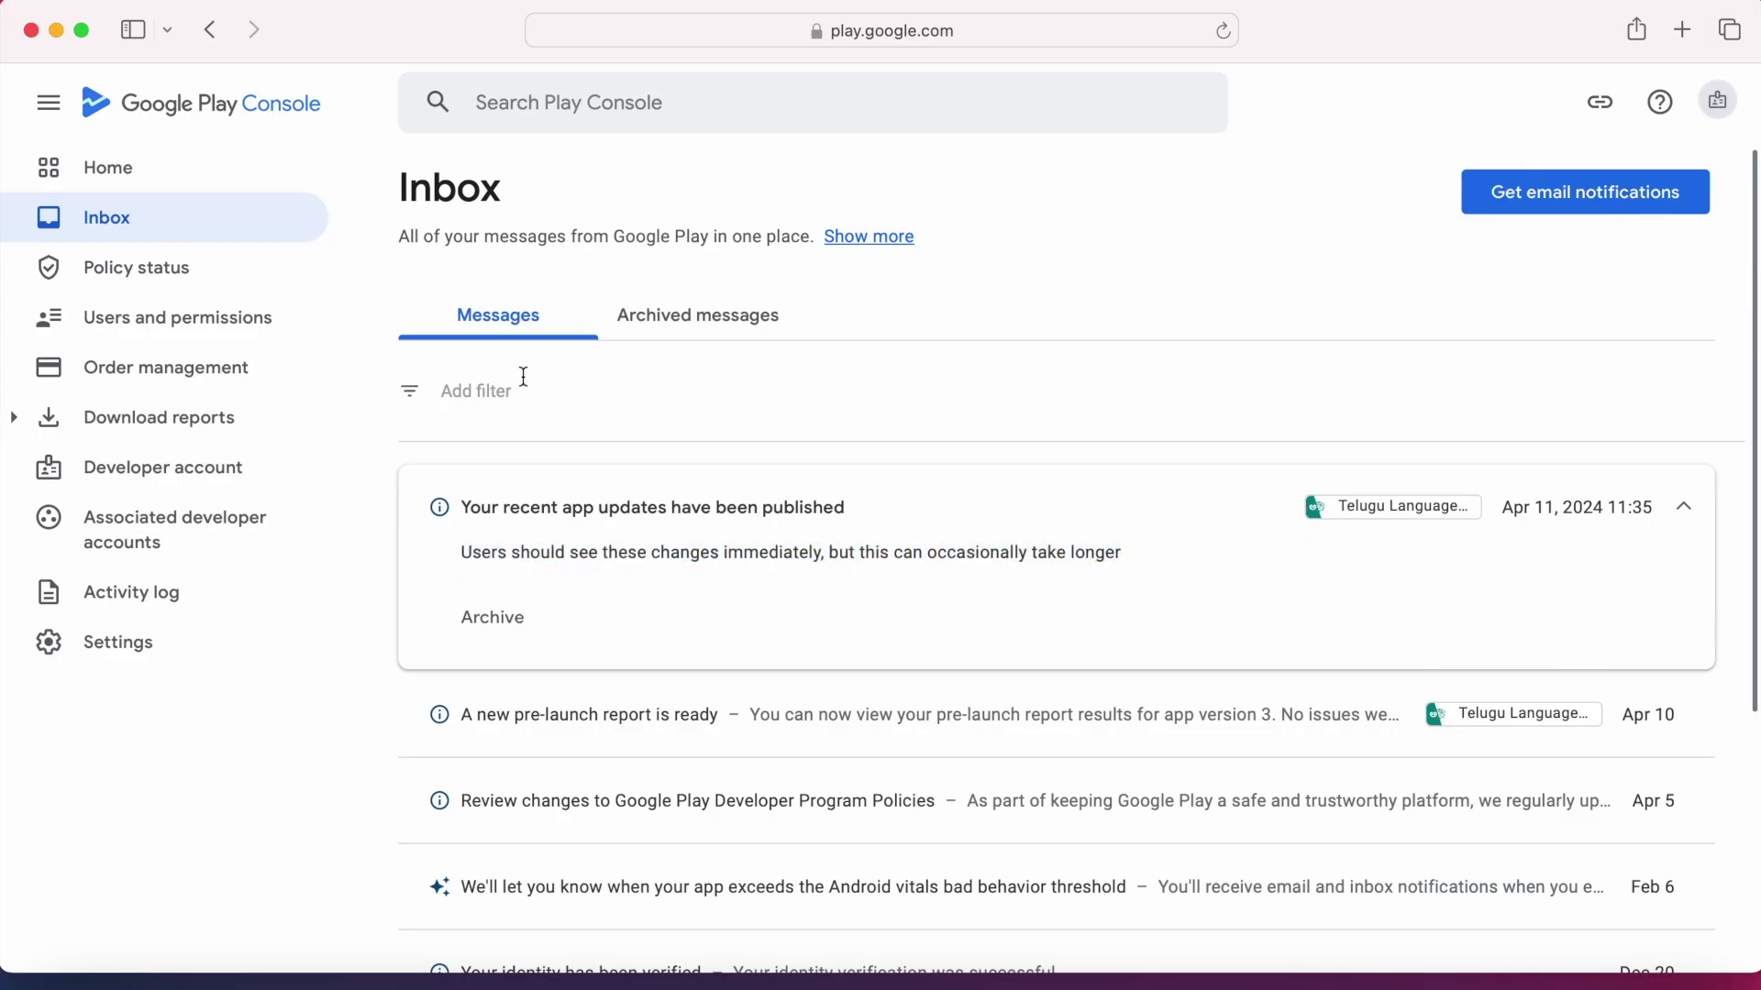
# From Home, open the Telugu Language Translator dashboard and its live Google Play page
pyautogui.click(129, 175)
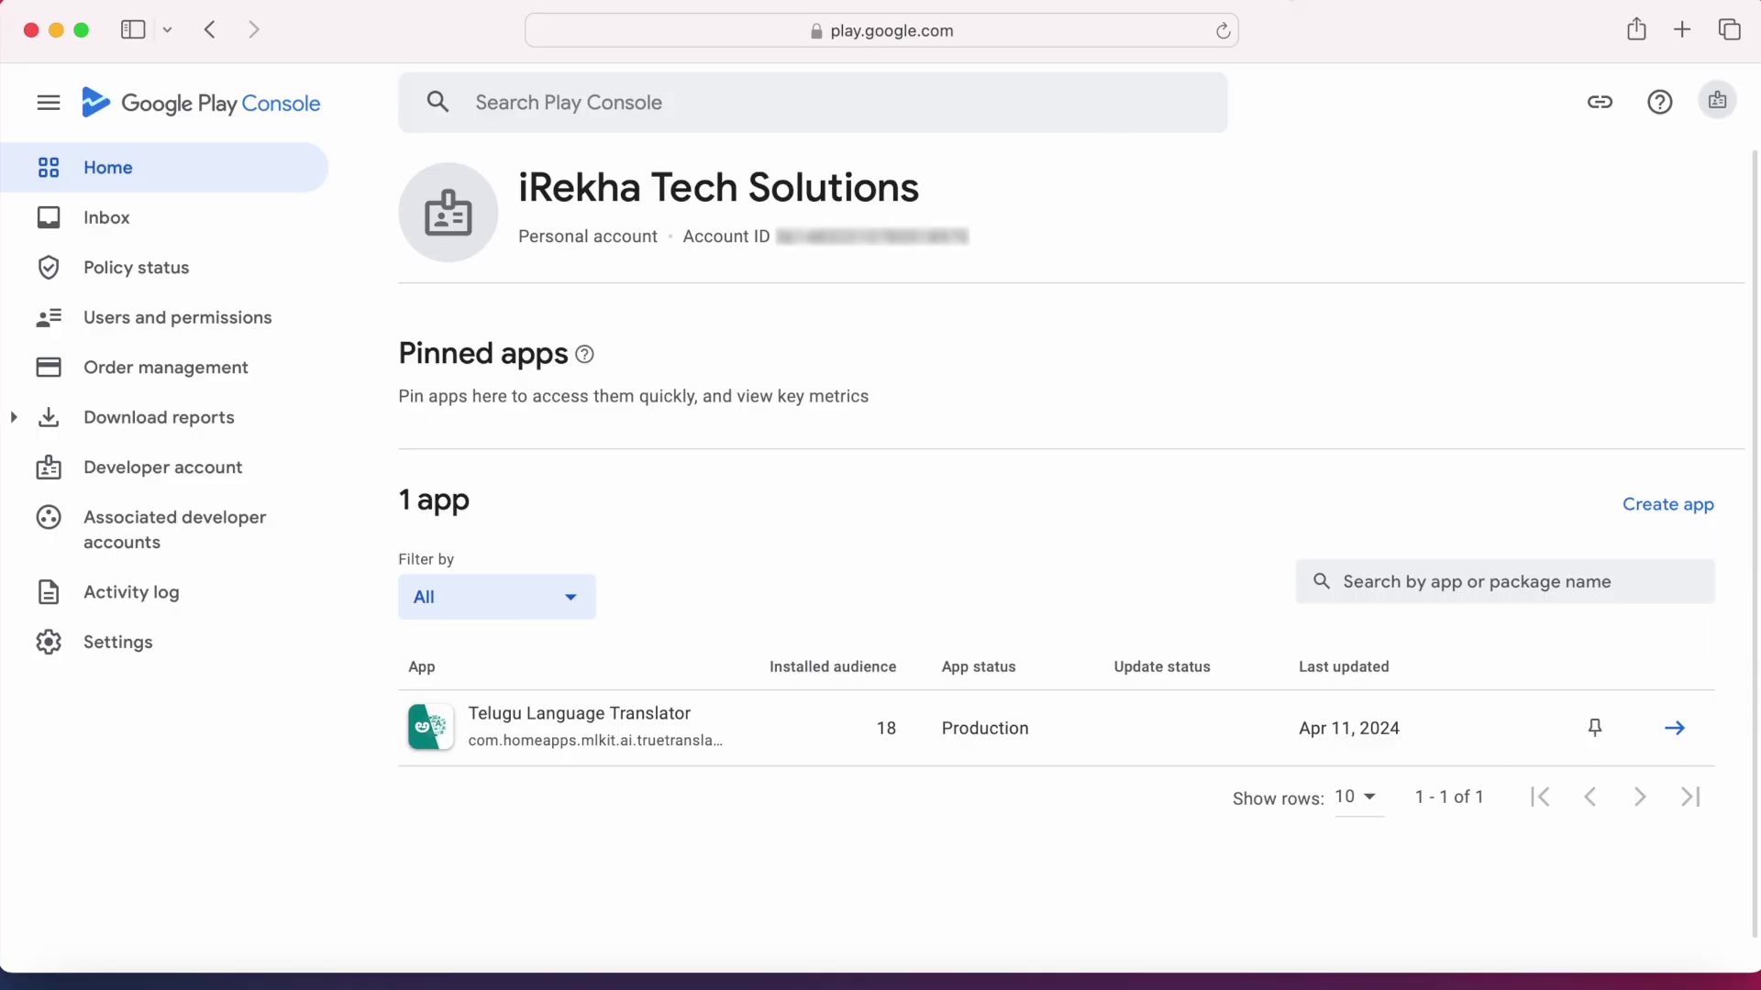
pyautogui.click(646, 721)
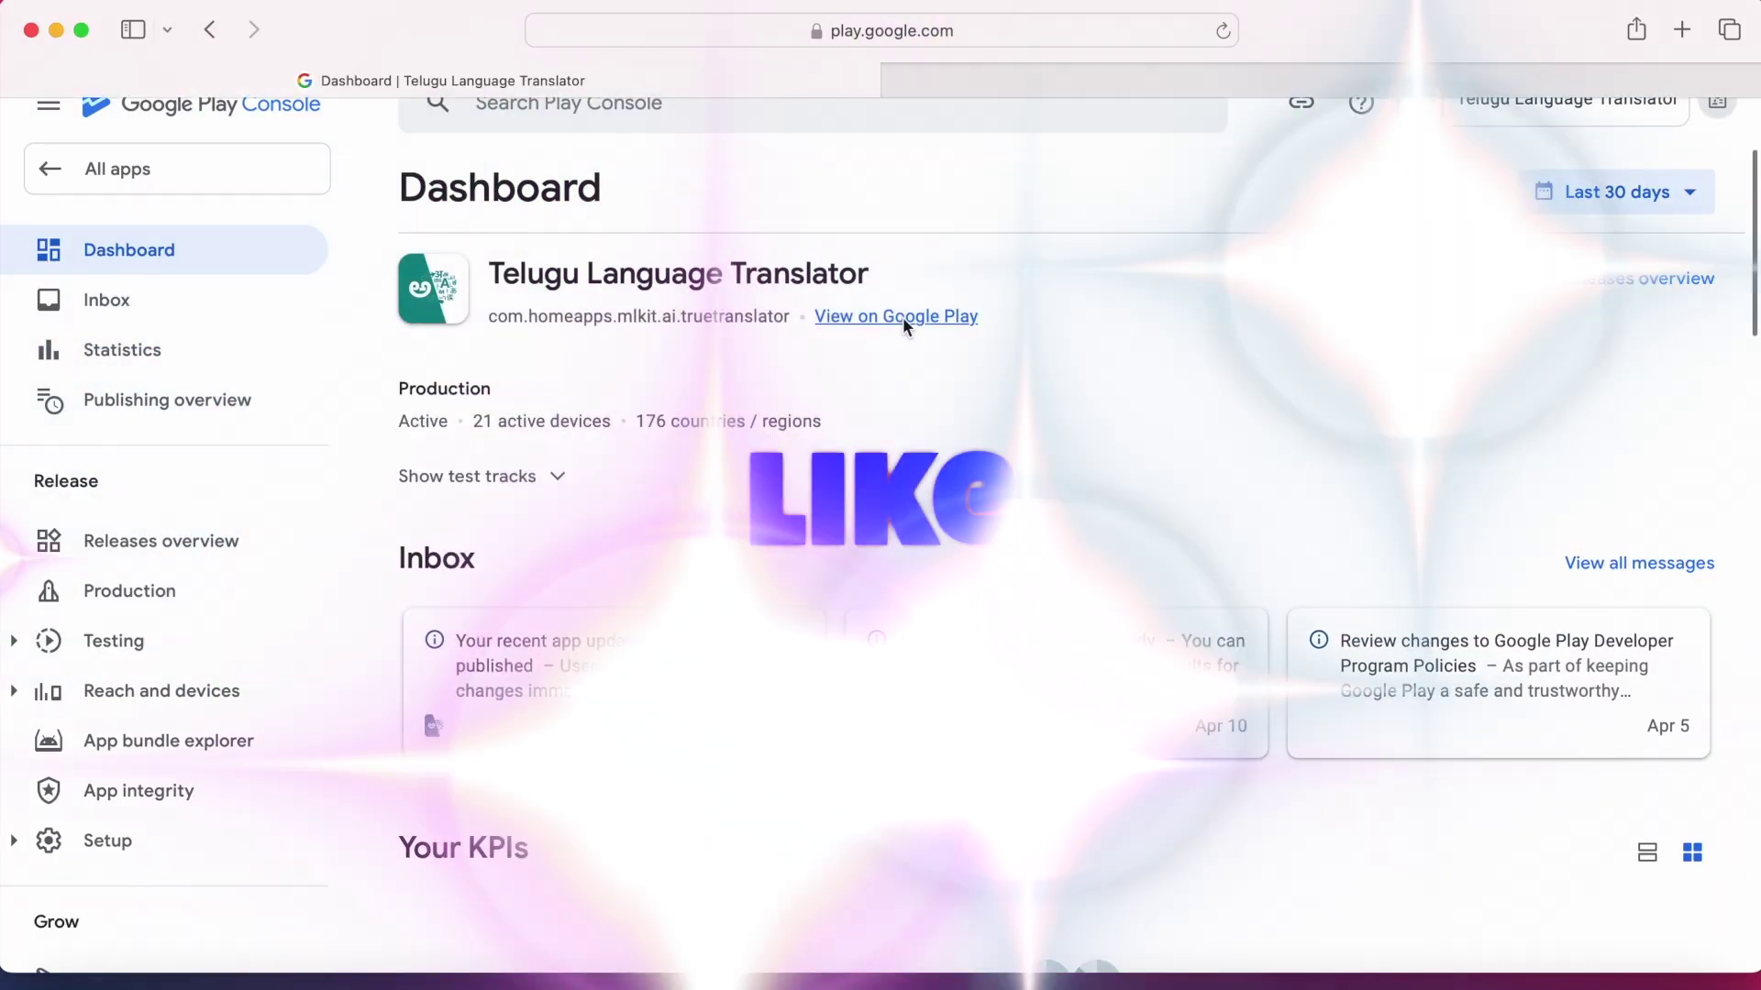
pyautogui.click(903, 321)
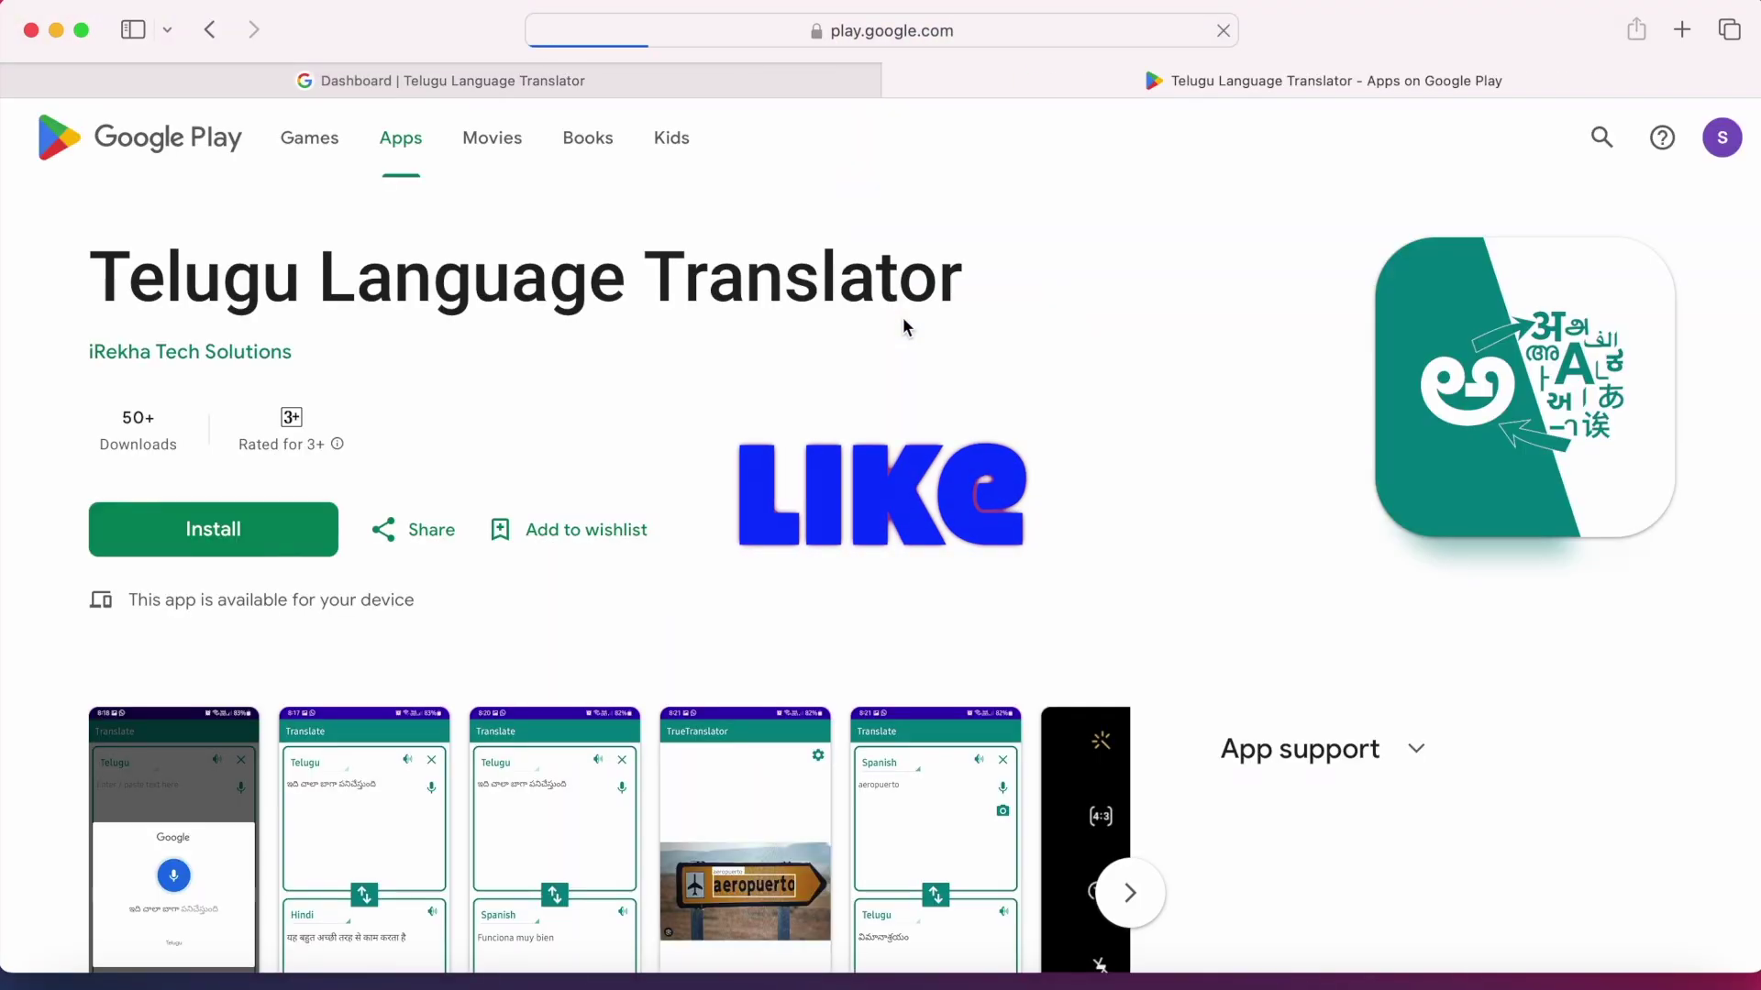